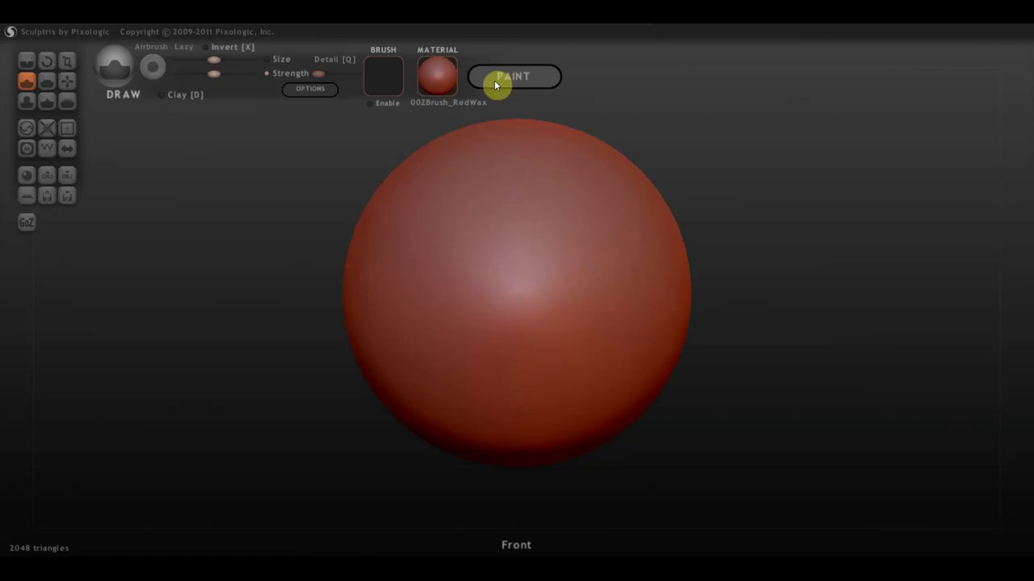
# Import ZSphere quadruped 01.OBJ from the desktop as a new scene.
pyautogui.scroll(-5, 634, 248)
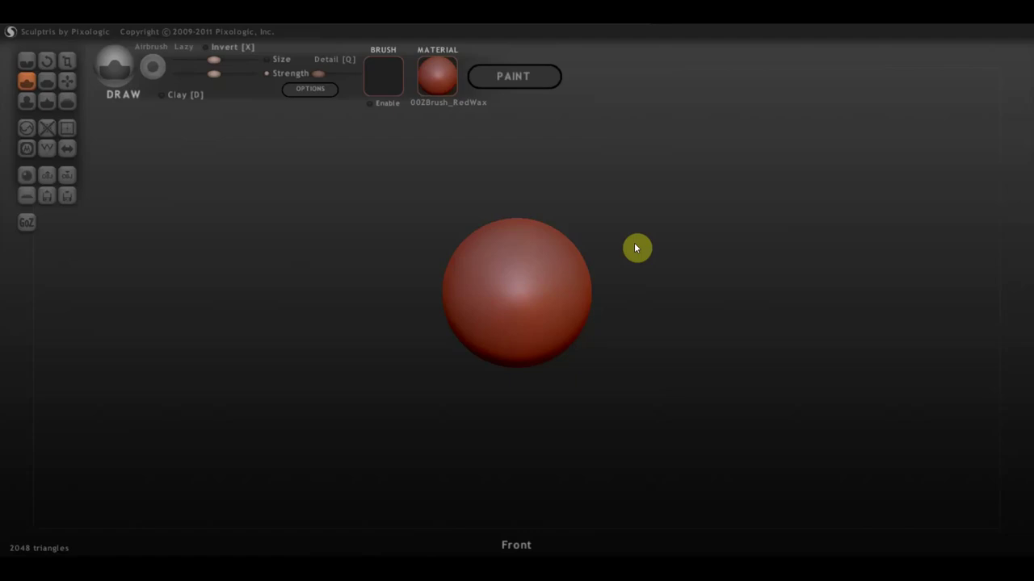
pyautogui.click(47, 176)
pyautogui.click(300, 257)
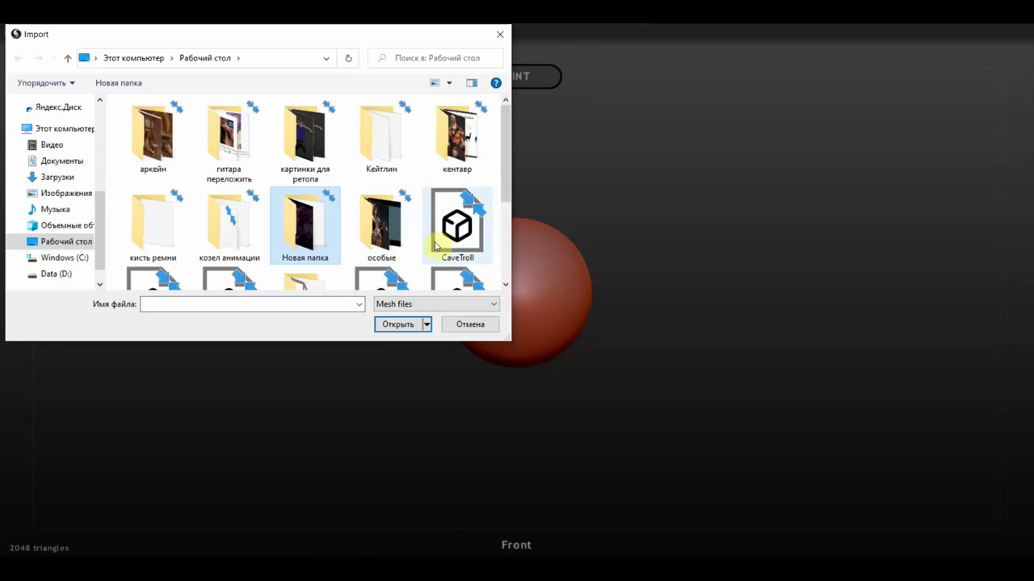
pyautogui.scroll(-2, 452, 243)
pyautogui.scroll(1, 350, 193)
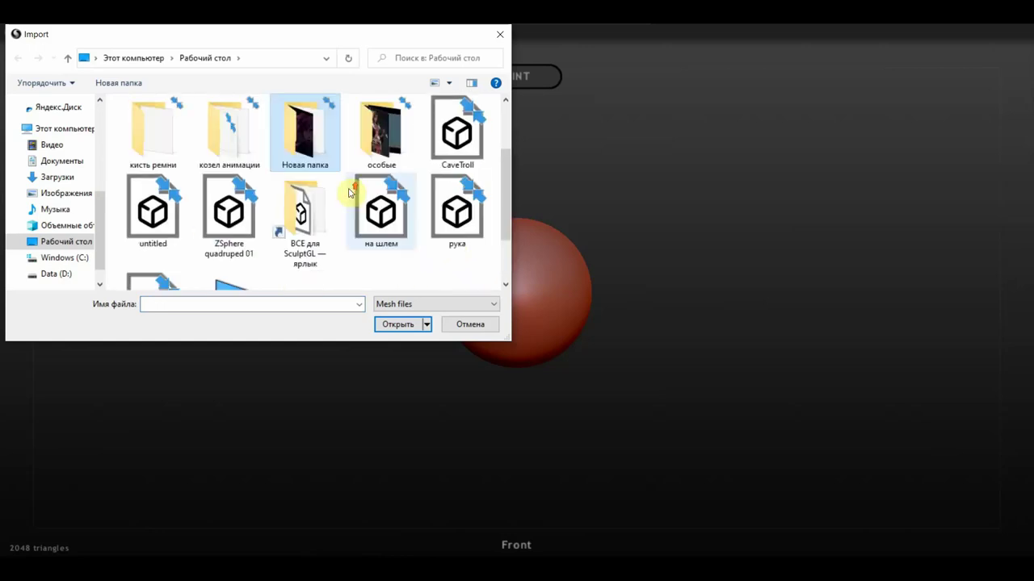
pyautogui.click(230, 222)
pyautogui.click(400, 325)
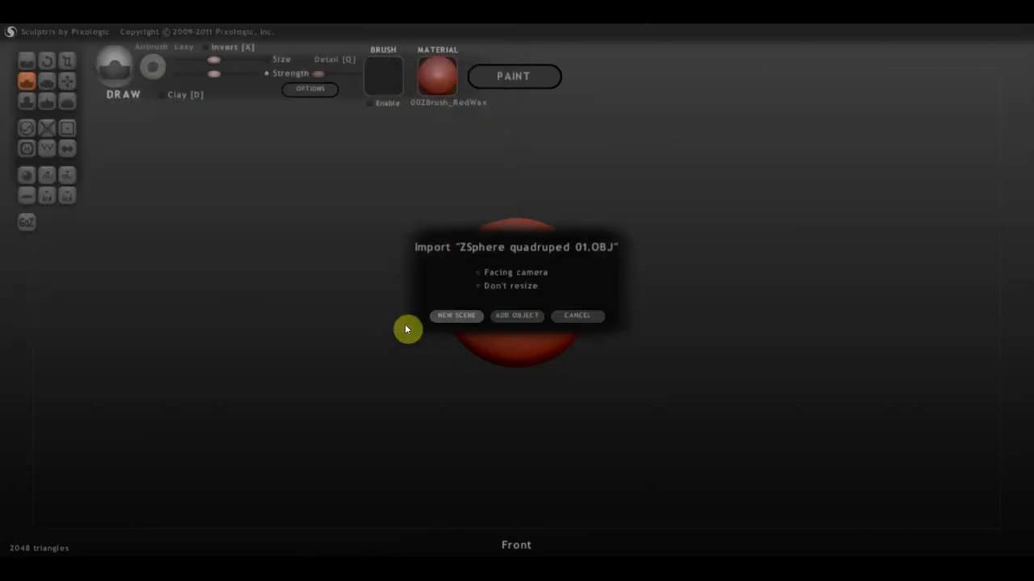
pyautogui.click(459, 318)
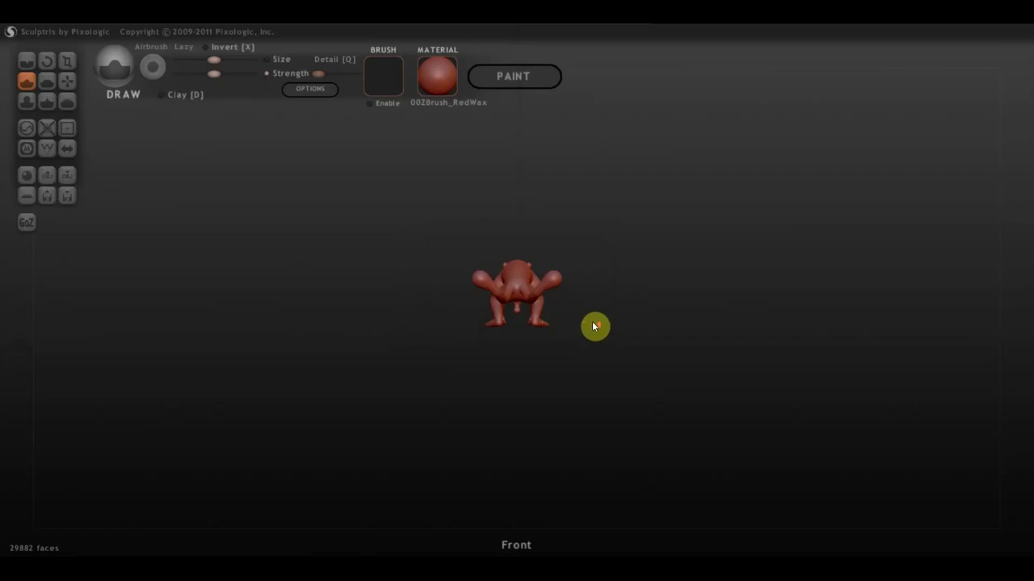
# Show the quadruped from a straight left side view and select the Grab brush.
pyautogui.moveTo(594, 324)
pyautogui.mouseDown()
pyautogui.moveTo(776, 325)
pyautogui.moveTo(678, 329)
pyautogui.moveTo(652, 316)
pyautogui.moveTo(805, 343)
pyautogui.moveTo(858, 339)
pyautogui.mouseUp()
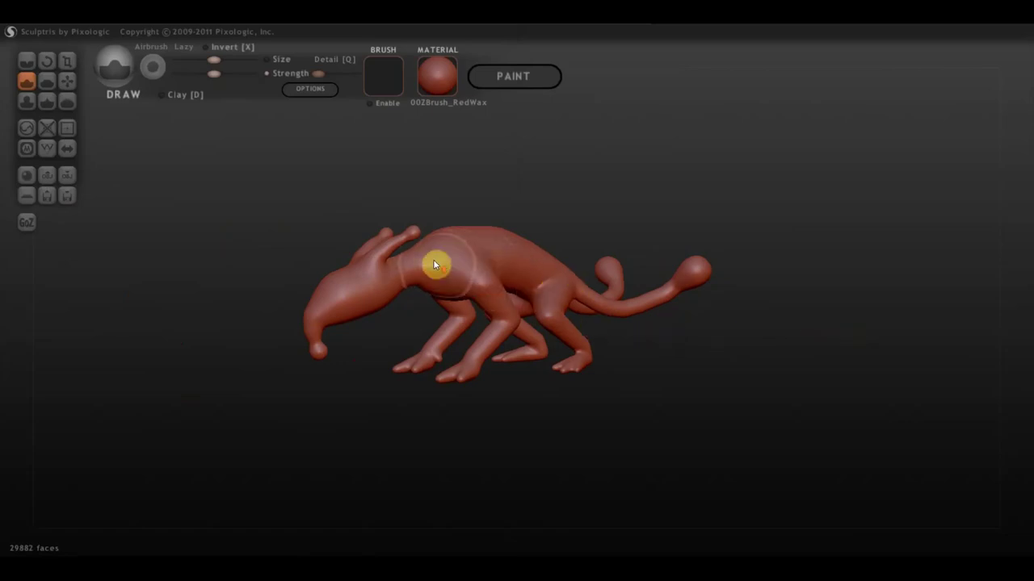
pyautogui.scroll(3, 433, 265)
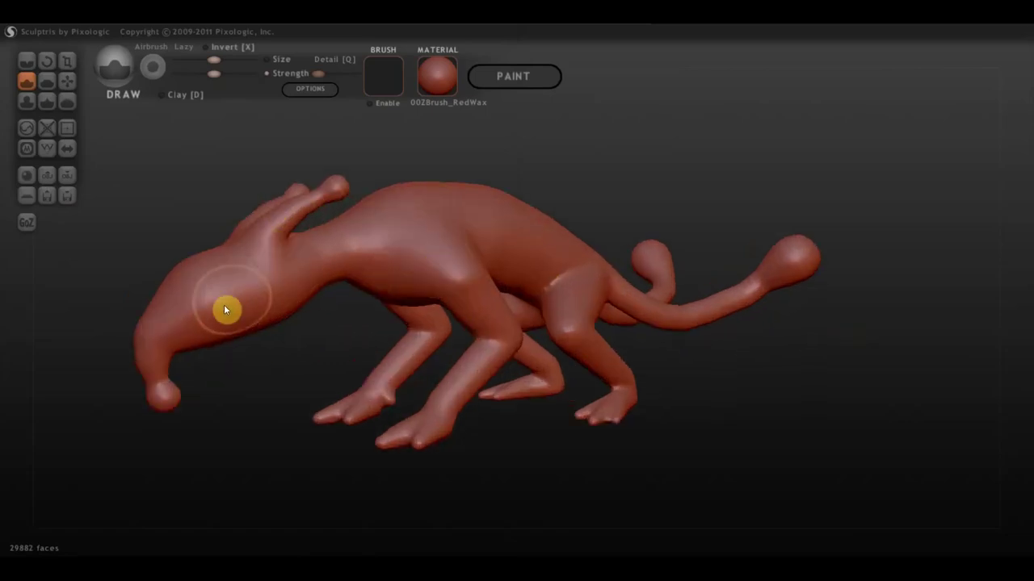
pyautogui.scroll(-3, 454, 268)
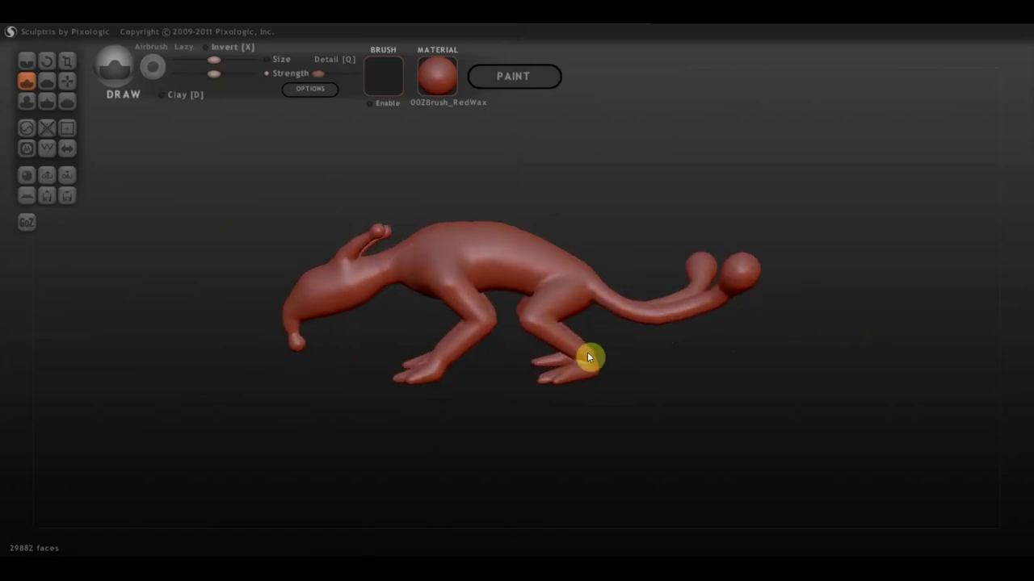
pyautogui.keyDown('shift'); pyautogui.moveTo(587, 356); pyautogui.dragTo(664, 387, button='right'); pyautogui.keyUp('shift')
pyautogui.click(68, 83)
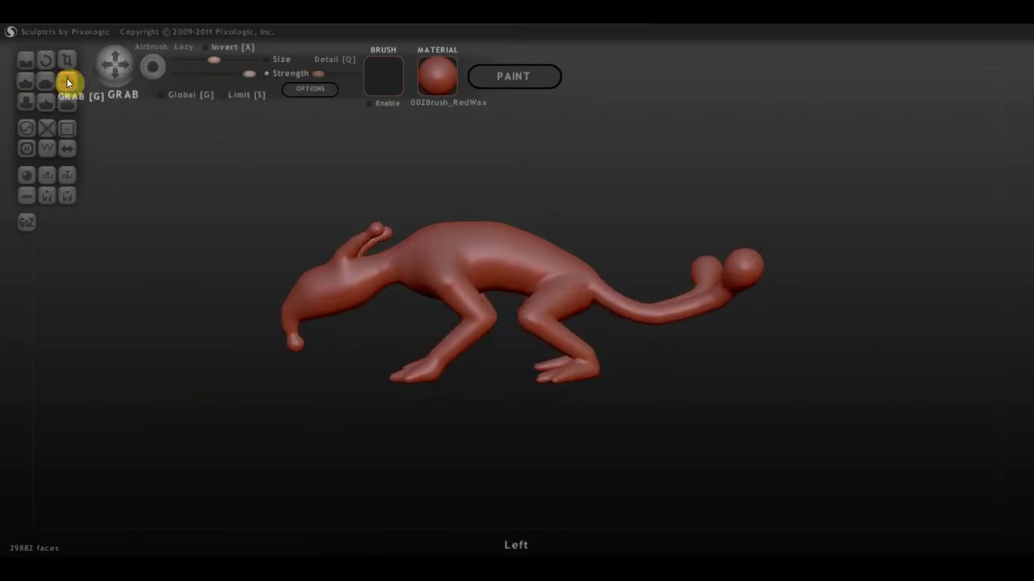
# Pull the quadruped's back upward into a raised hump.
pyautogui.scroll(-2, 382, 212)
pyautogui.scroll(-1, 447, 238)
pyautogui.moveTo(463, 249); pyautogui.dragTo(461, 239)
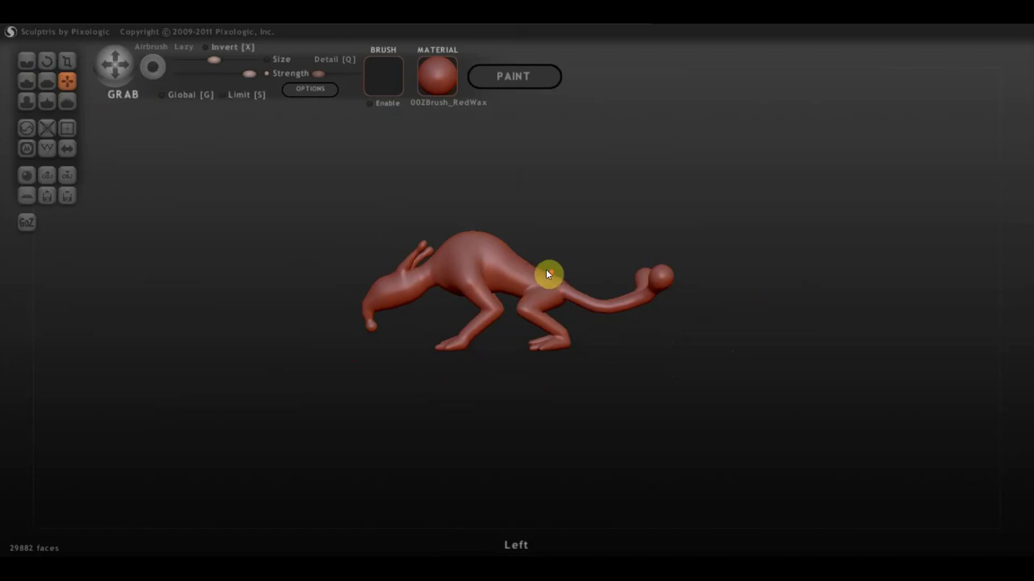
# Reshape the neck and shoulders with Grab, checking from above and the left side.
pyautogui.scroll(3, 546, 275)
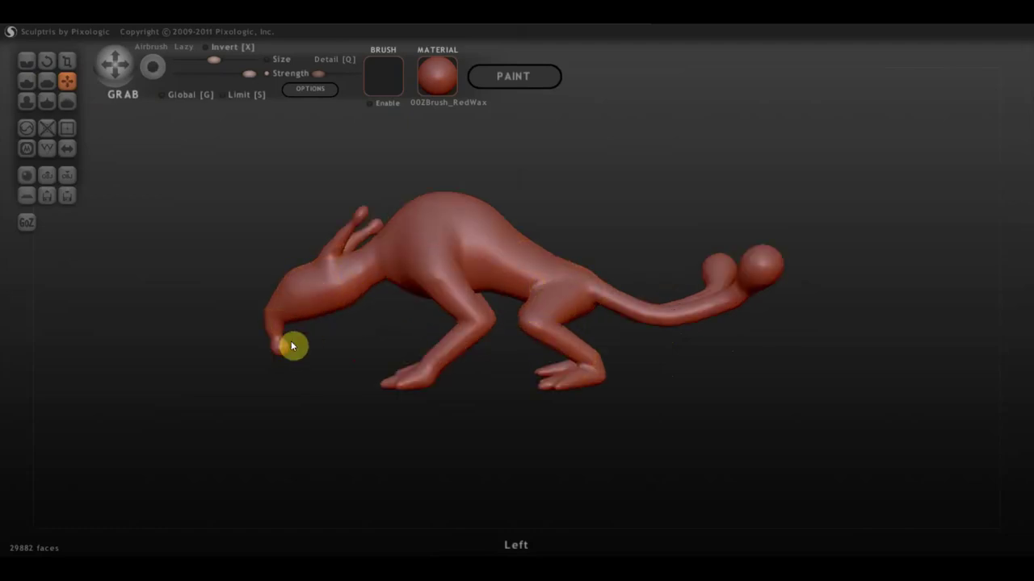
pyautogui.moveTo(713, 343)
pyautogui.mouseDown()
pyautogui.moveTo(720, 457)
pyautogui.moveTo(742, 429)
pyautogui.mouseUp()
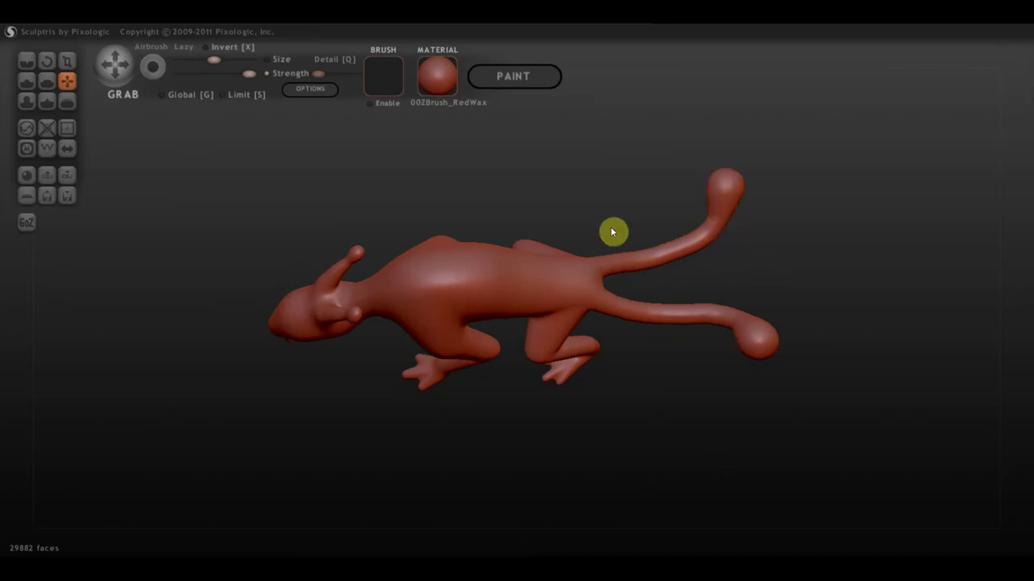
pyautogui.moveTo(770, 245)
pyautogui.keyDown('alt'); pyautogui.mouseDown()
pyautogui.moveTo(680, 238)
pyautogui.moveTo(725, 256)
pyautogui.mouseUp(); pyautogui.keyUp('alt')
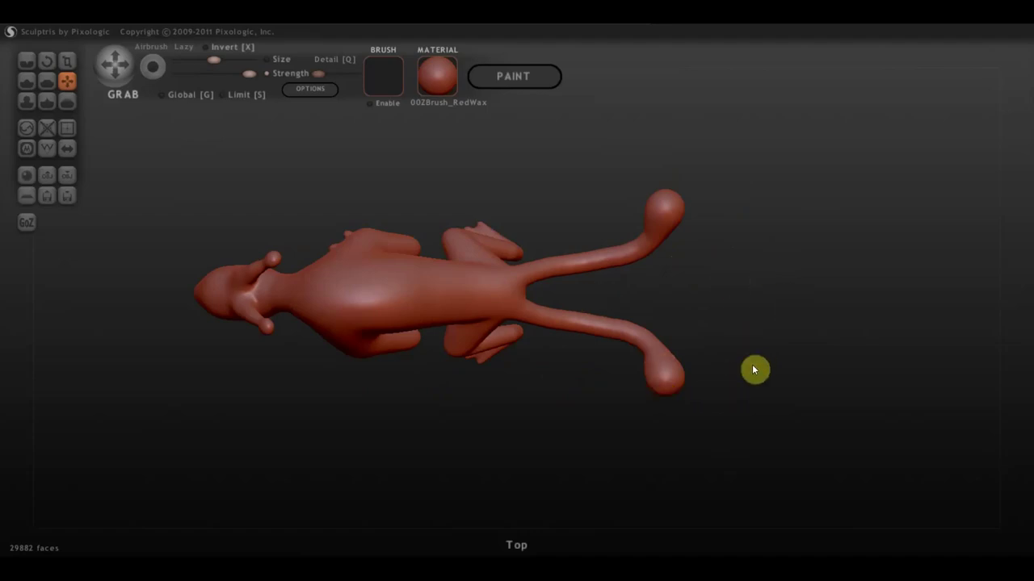
pyautogui.moveTo(758, 363)
pyautogui.mouseDown()
pyautogui.moveTo(738, 216)
pyautogui.moveTo(767, 263)
pyautogui.moveTo(839, 290)
pyautogui.mouseUp()
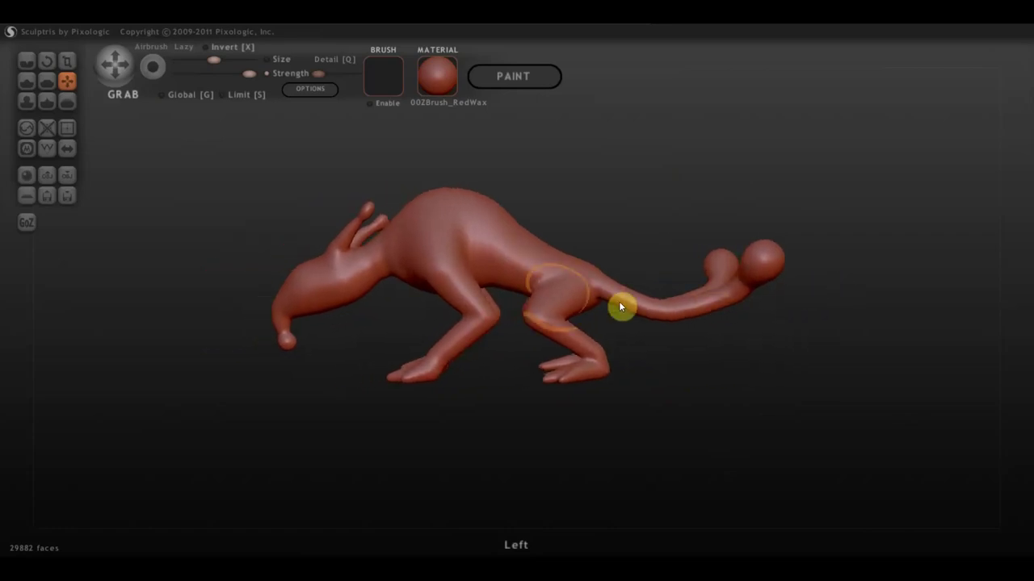
pyautogui.moveTo(375, 231)
pyautogui.mouseDown()
pyautogui.moveTo(432, 253)
pyautogui.moveTo(401, 241)
pyautogui.moveTo(438, 241)
pyautogui.mouseUp()
pyautogui.keyDown('shift'); pyautogui.moveTo(597, 173); pyautogui.dragTo(605, 169); pyautogui.keyUp('shift')
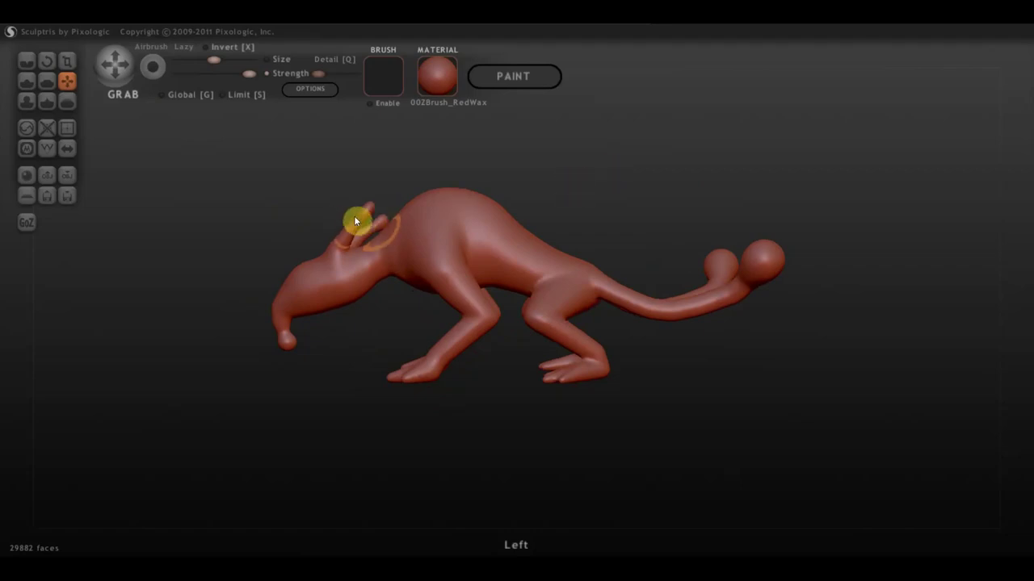
pyautogui.moveTo(369, 219); pyautogui.dragTo(445, 245, button='right')
# Grab and reshape the creature's ear spikes.
pyautogui.scroll(5, 428, 246)
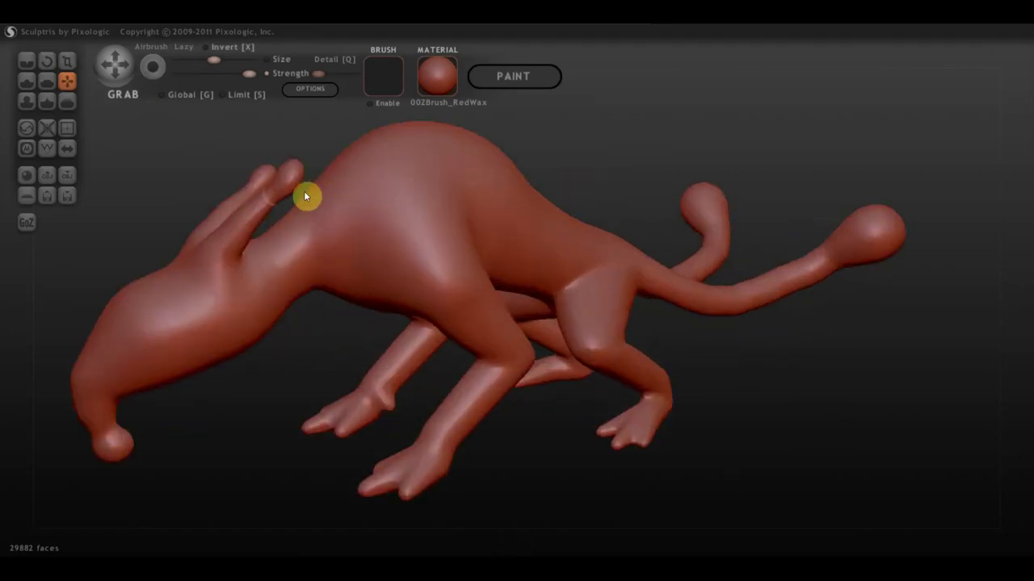
pyautogui.moveTo(298, 186); pyautogui.dragTo(300, 219)
pyautogui.scroll(-3, 290, 231)
# Pull the throat down into a bulge beneath the head, then inspect it from above.
pyautogui.keyDown('shift'); pyautogui.moveTo(486, 235); pyautogui.dragTo(620, 187, button='right'); pyautogui.keyUp('shift')
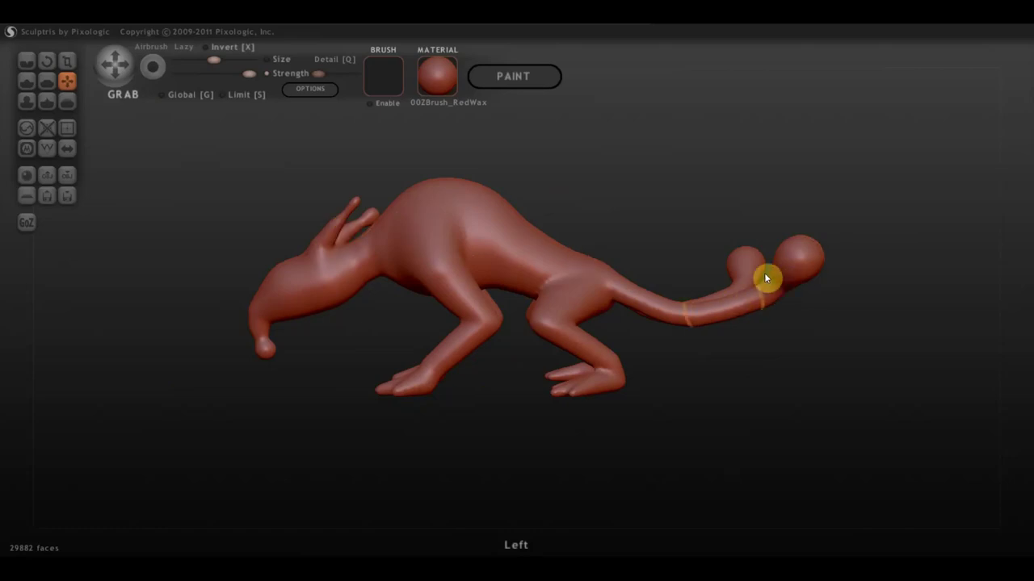
pyautogui.keyDown('alt'); pyautogui.moveTo(488, 296); pyautogui.dragTo(578, 295, button='right'); pyautogui.keyUp('alt')
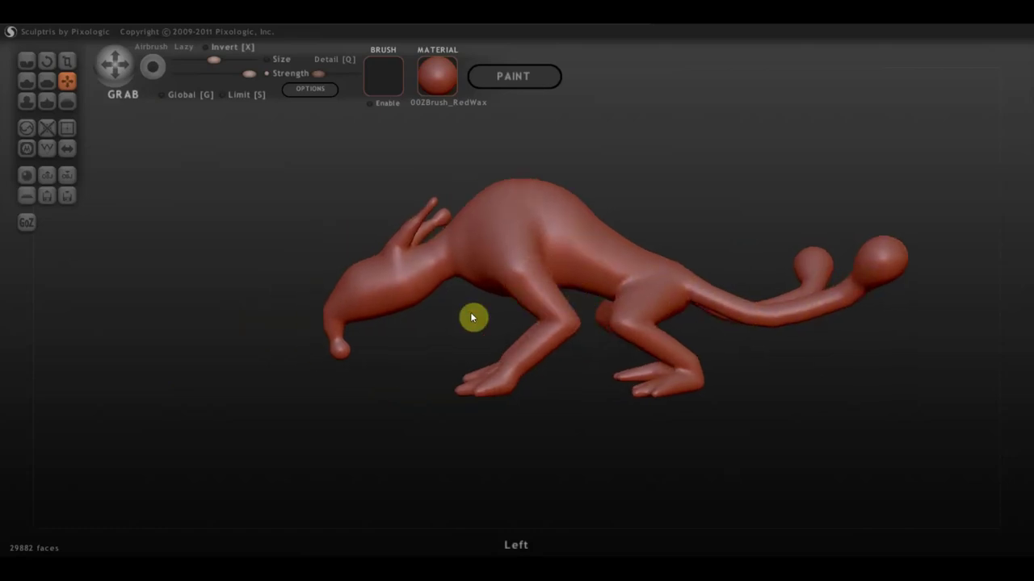
pyautogui.scroll(3, 472, 317)
pyautogui.scroll(-1, 470, 304)
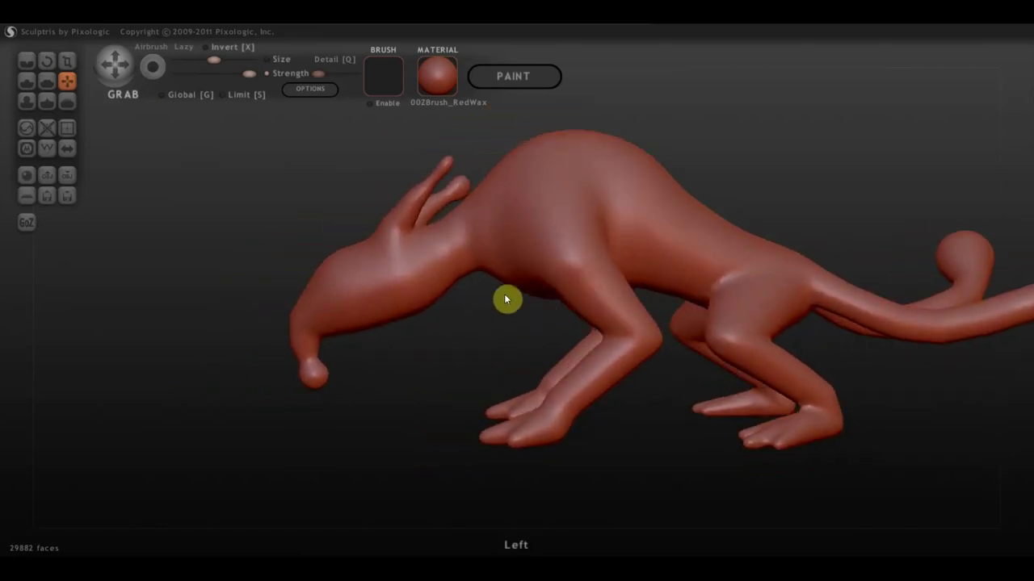
pyautogui.moveTo(431, 291)
pyautogui.mouseDown()
pyautogui.moveTo(461, 339)
pyautogui.moveTo(505, 316)
pyautogui.moveTo(517, 215)
pyautogui.moveTo(500, 230)
pyautogui.mouseUp()
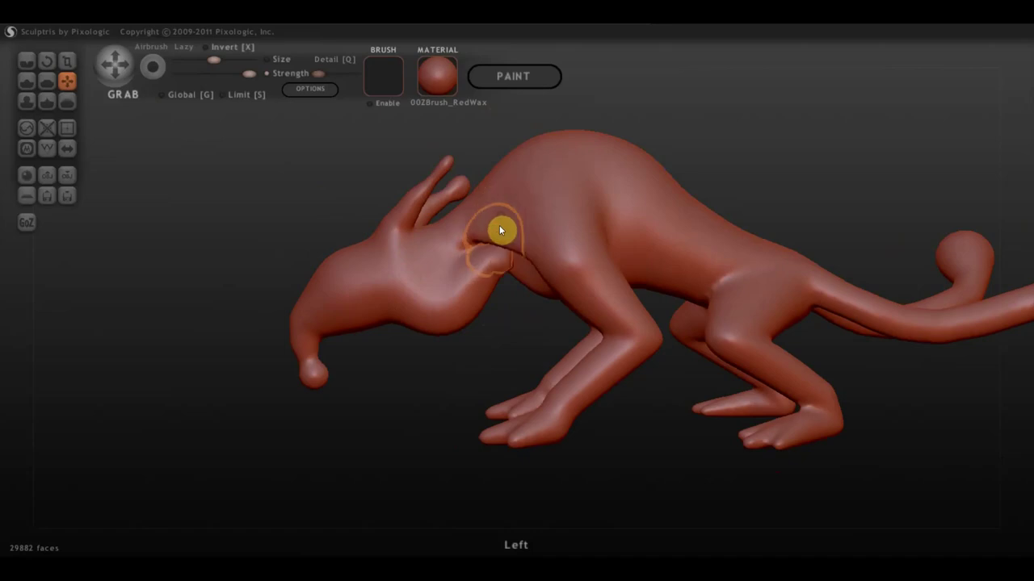
pyautogui.moveTo(491, 257)
pyautogui.mouseDown(button='right')
pyautogui.moveTo(499, 310)
pyautogui.moveTo(485, 198)
pyautogui.moveTo(454, 161)
pyautogui.mouseUp(button='right')
pyautogui.moveTo(482, 194)
pyautogui.mouseDown(button='right')
pyautogui.moveTo(533, 230)
pyautogui.moveTo(602, 233)
pyautogui.moveTo(701, 162)
pyautogui.mouseUp(button='right')
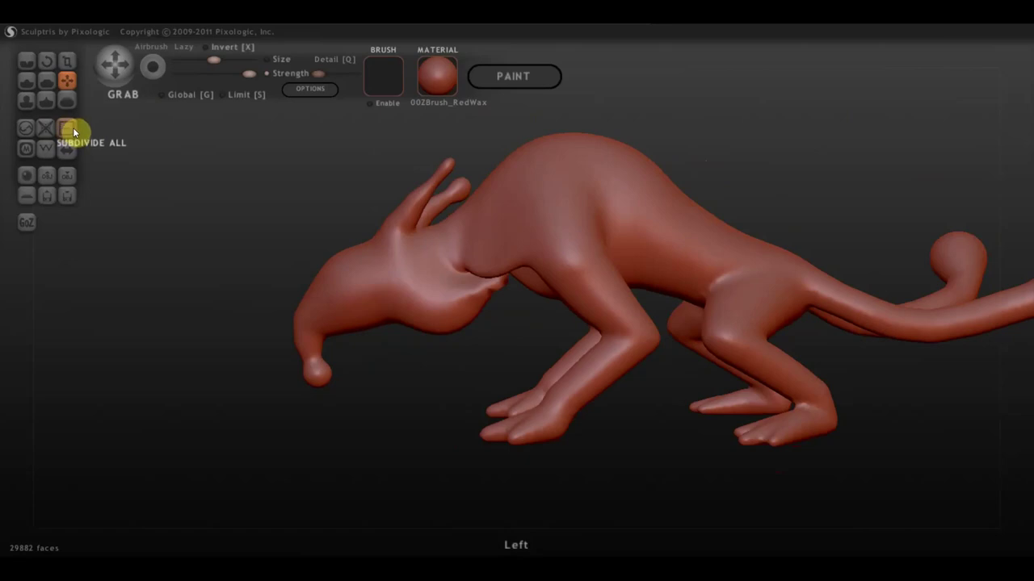
# Turn on the wireframe and convert the mesh to triangles with Reduce Selected, giving 44286 triangles.
pyautogui.click(46, 148)
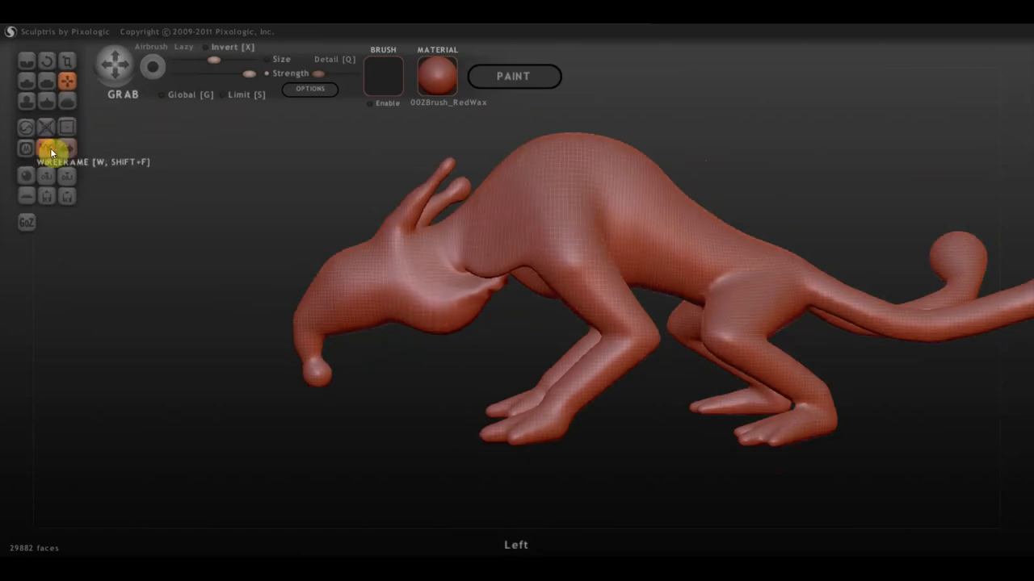
pyautogui.scroll(2, 408, 262)
pyautogui.scroll(1, 408, 262)
pyautogui.moveTo(551, 243); pyautogui.dragTo(597, 277, button='right')
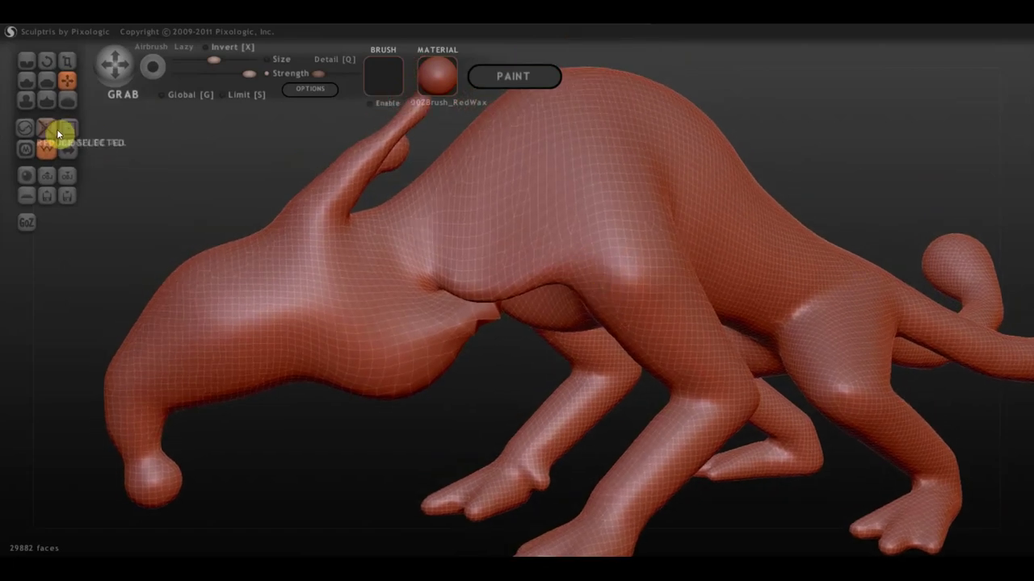
pyautogui.click(48, 131)
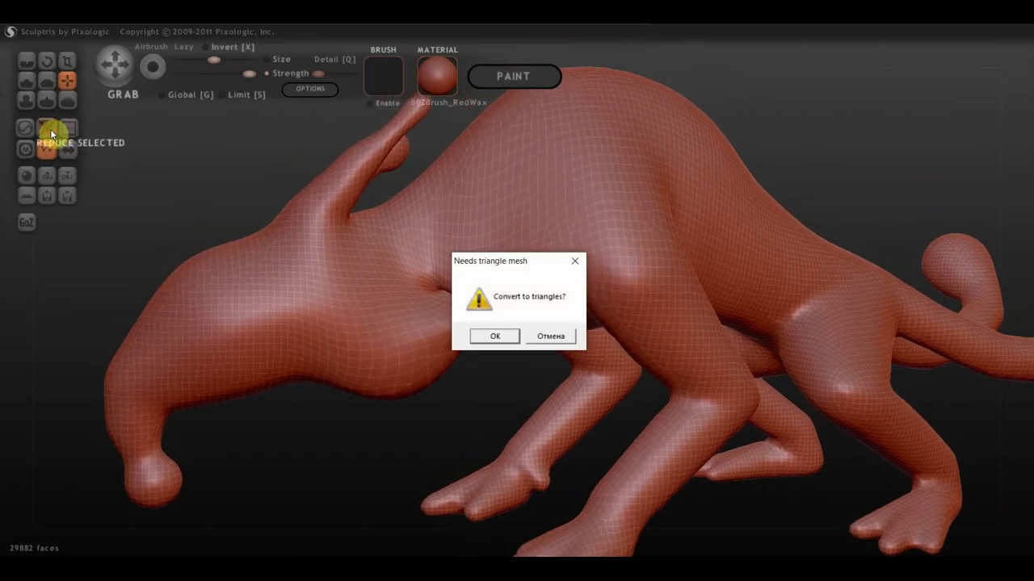
pyautogui.click(501, 335)
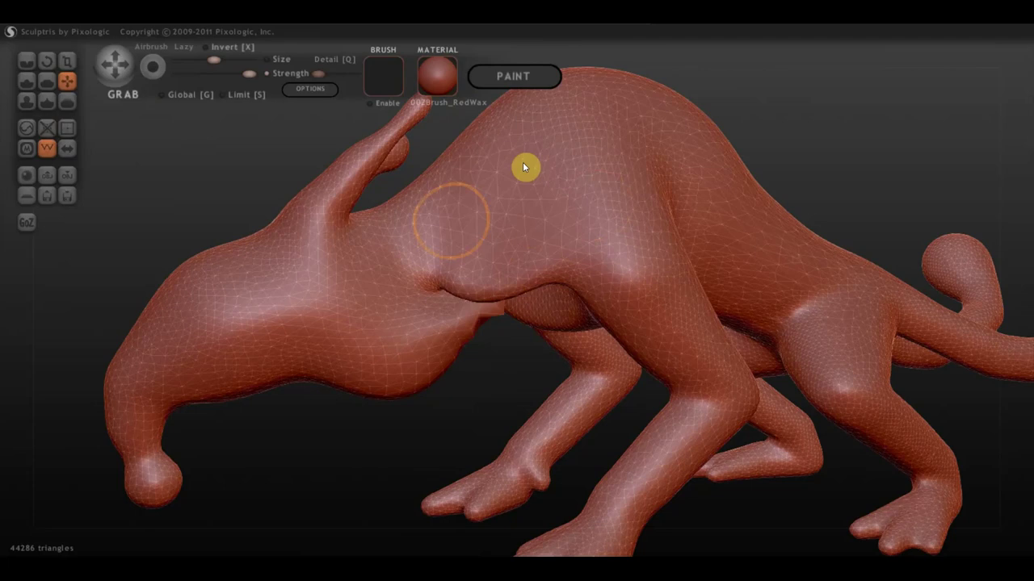
pyautogui.moveTo(506, 323)
pyautogui.mouseDown(button='right')
pyautogui.moveTo(485, 303)
pyautogui.moveTo(468, 237)
pyautogui.moveTo(457, 323)
pyautogui.mouseUp(button='right')
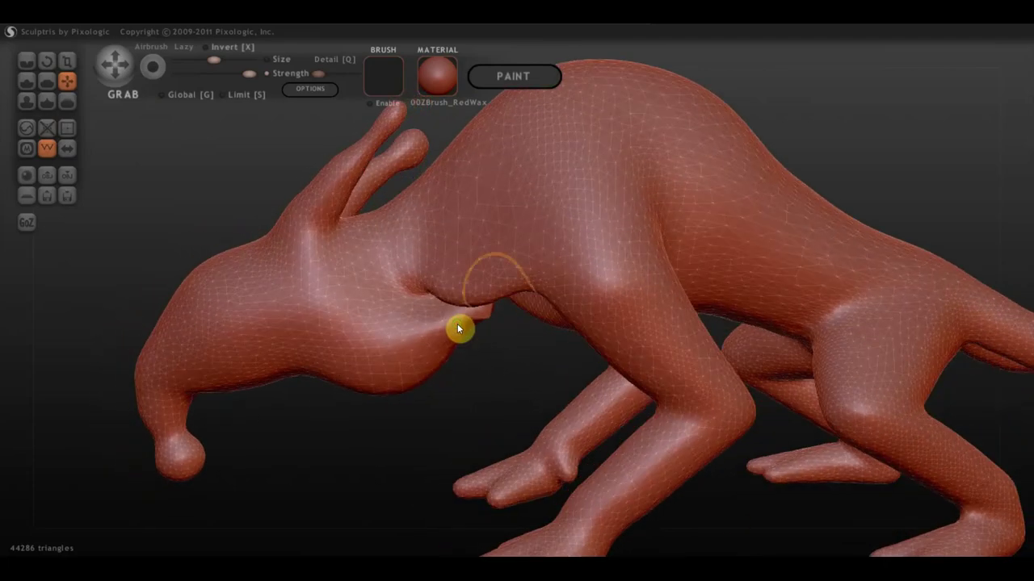
# Grab-reshape the crease where the neck meets the chest.
pyautogui.scroll(3, 515, 258)
pyautogui.moveTo(517, 262)
pyautogui.mouseDown(button='right')
pyautogui.moveTo(496, 353)
pyautogui.moveTo(538, 420)
pyautogui.moveTo(562, 402)
pyautogui.moveTo(568, 341)
pyautogui.moveTo(591, 295)
pyautogui.moveTo(592, 267)
pyautogui.moveTo(544, 307)
pyautogui.moveTo(564, 227)
pyautogui.moveTo(618, 116)
pyautogui.moveTo(549, 272)
pyautogui.mouseUp(button='right')
pyautogui.scroll(-5, 559, 401)
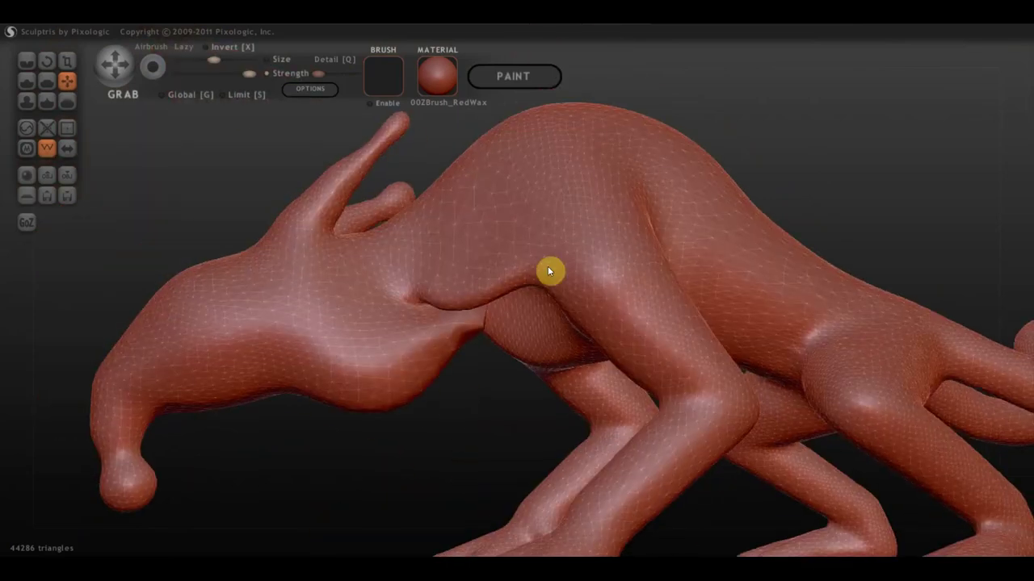
pyautogui.moveTo(449, 311)
pyautogui.mouseDown()
pyautogui.moveTo(433, 338)
pyautogui.moveTo(433, 306)
pyautogui.moveTo(452, 306)
pyautogui.moveTo(445, 315)
pyautogui.moveTo(450, 269)
pyautogui.moveTo(434, 320)
pyautogui.moveTo(445, 282)
pyautogui.moveTo(468, 267)
pyautogui.mouseUp()
# Build up the crease with Draw strokes in Clay mode.
pyautogui.scroll(3, 473, 293)
pyautogui.scroll(1, 480, 300)
pyautogui.moveTo(439, 316)
pyautogui.mouseDown(button='right')
pyautogui.moveTo(560, 336)
pyautogui.moveTo(373, 299)
pyautogui.mouseUp(button='right')
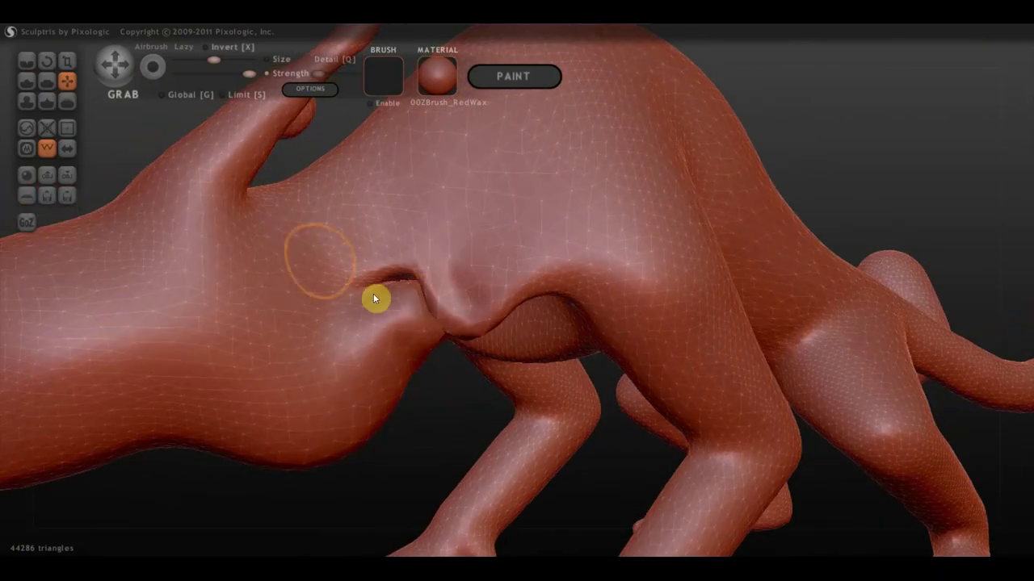
pyautogui.click(27, 80)
pyautogui.click(160, 97)
pyautogui.moveTo(325, 237)
pyautogui.mouseDown()
pyautogui.moveTo(426, 307)
pyautogui.moveTo(397, 284)
pyautogui.moveTo(376, 299)
pyautogui.moveTo(369, 293)
pyautogui.moveTo(425, 323)
pyautogui.moveTo(422, 307)
pyautogui.moveTo(364, 279)
pyautogui.moveTo(358, 307)
pyautogui.mouseUp()
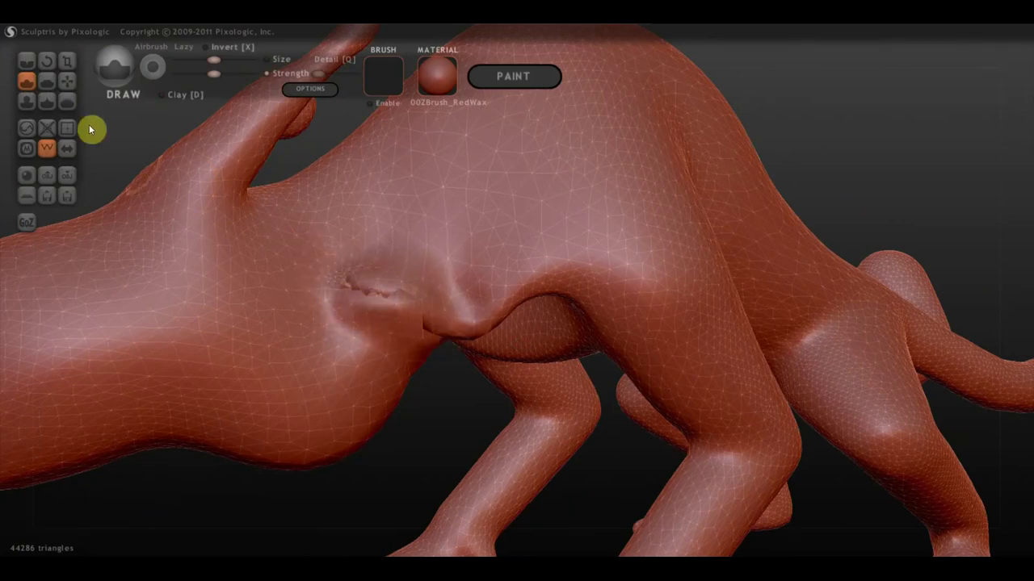
# Sculpt the neck crease further, then flatten its jagged marks.
pyautogui.scroll(3, 414, 304)
pyautogui.moveTo(450, 326)
pyautogui.mouseDown(button='right')
pyautogui.moveTo(434, 325)
pyautogui.moveTo(525, 306)
pyautogui.moveTo(445, 201)
pyautogui.mouseUp(button='right')
pyautogui.moveTo(470, 281)
pyautogui.mouseDown()
pyautogui.moveTo(512, 339)
pyautogui.moveTo(501, 339)
pyautogui.mouseUp()
pyautogui.moveTo(501, 339)
pyautogui.mouseDown(button='right')
pyautogui.moveTo(486, 419)
pyautogui.moveTo(466, 367)
pyautogui.moveTo(493, 382)
pyautogui.mouseUp(button='right')
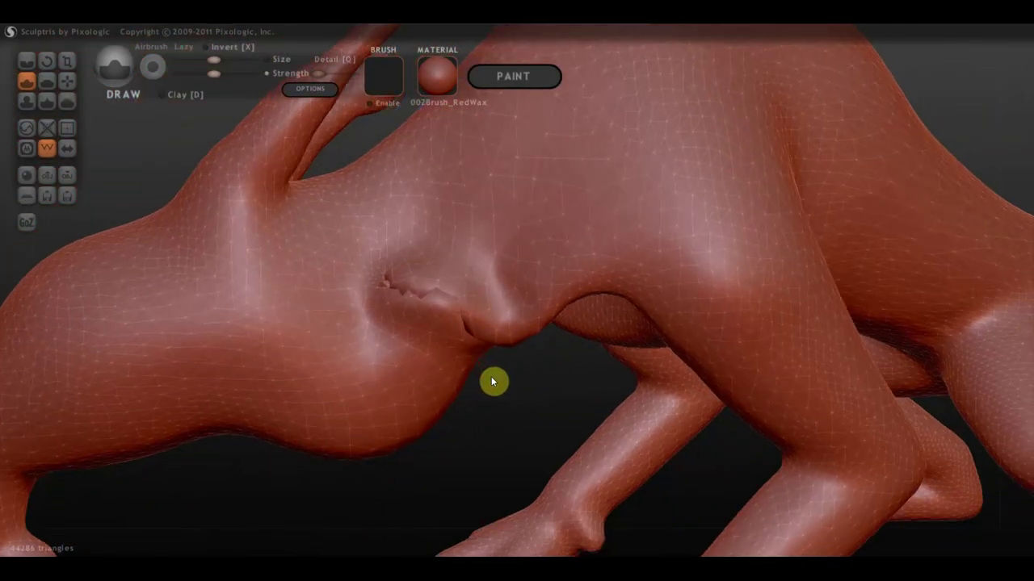
pyautogui.click(48, 83)
pyautogui.moveTo(417, 293)
pyautogui.mouseDown()
pyautogui.moveTo(441, 307)
pyautogui.moveTo(401, 296)
pyautogui.moveTo(434, 340)
pyautogui.moveTo(493, 328)
pyautogui.moveTo(459, 325)
pyautogui.moveTo(470, 315)
pyautogui.mouseUp()
pyautogui.scroll(3, 466, 305)
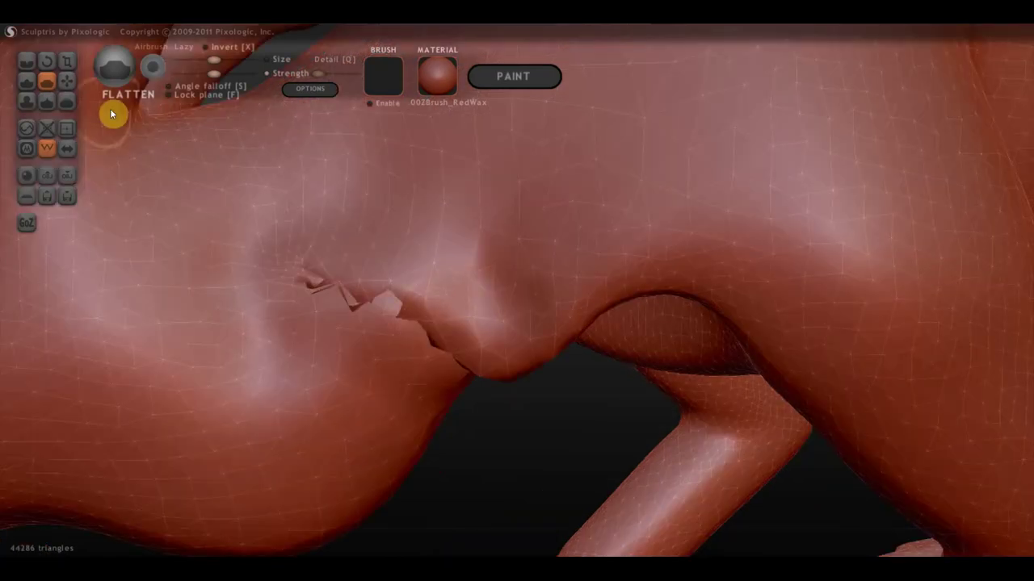
# Deepen the crease into a smooth groove with Draw strokes, then zoom out.
pyautogui.click(25, 88)
pyautogui.moveTo(466, 309)
pyautogui.mouseDown()
pyautogui.moveTo(339, 296)
pyautogui.moveTo(318, 282)
pyautogui.moveTo(439, 332)
pyautogui.moveTo(432, 344)
pyautogui.mouseUp()
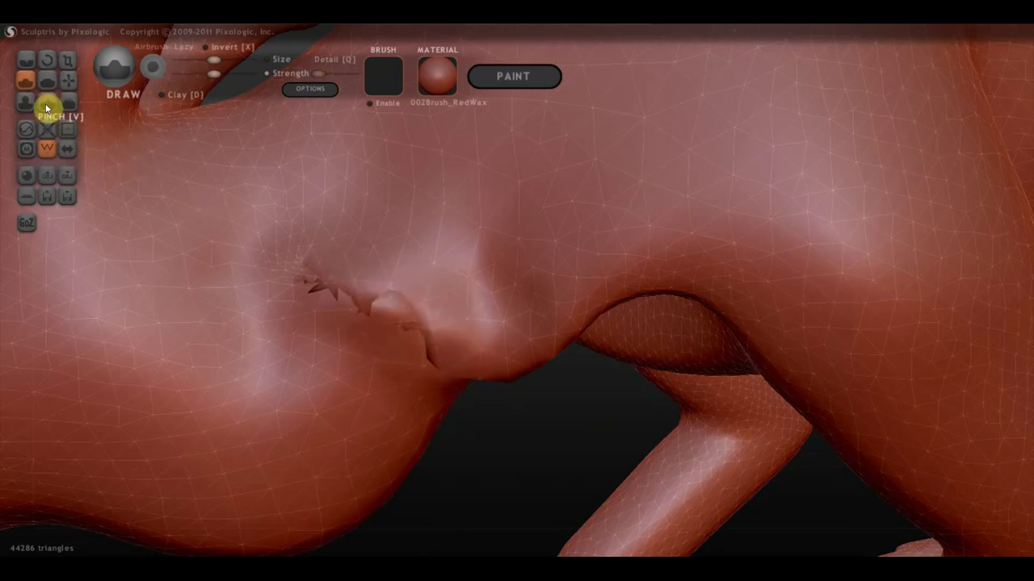
pyautogui.click(47, 81)
pyautogui.click(26, 82)
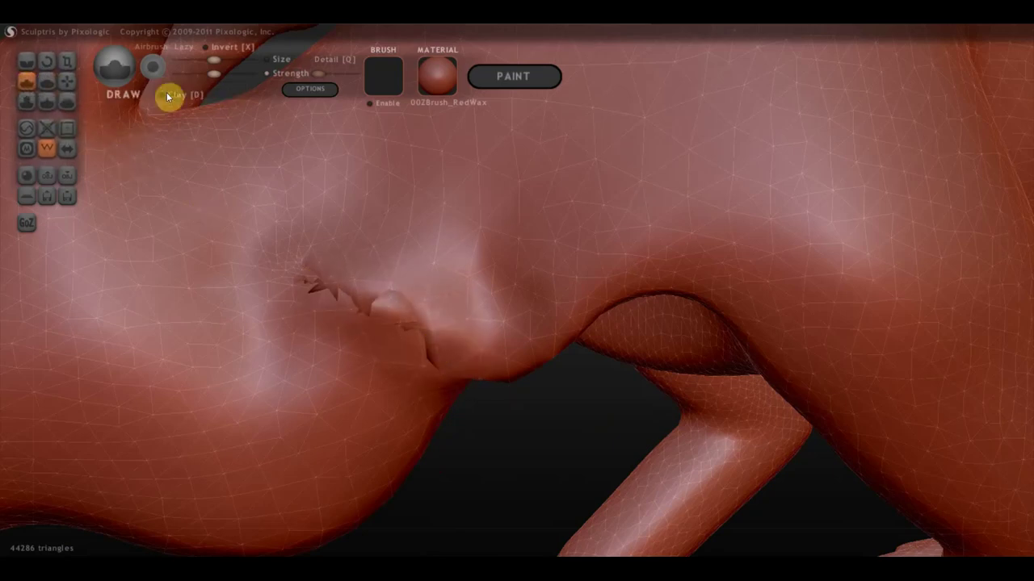
pyautogui.moveTo(306, 282); pyautogui.dragTo(321, 306)
pyautogui.moveTo(322, 257)
pyautogui.mouseDown()
pyautogui.moveTo(434, 320)
pyautogui.moveTo(421, 333)
pyautogui.moveTo(406, 320)
pyautogui.moveTo(395, 328)
pyautogui.moveTo(344, 283)
pyautogui.moveTo(451, 340)
pyautogui.moveTo(364, 293)
pyautogui.mouseUp()
pyautogui.moveTo(364, 293)
pyautogui.mouseDown(button='right')
pyautogui.moveTo(484, 332)
pyautogui.moveTo(473, 318)
pyautogui.mouseUp(button='right')
pyautogui.moveTo(473, 318)
pyautogui.mouseDown()
pyautogui.moveTo(457, 367)
pyautogui.moveTo(444, 315)
pyautogui.moveTo(510, 351)
pyautogui.mouseUp()
pyautogui.moveTo(511, 350)
pyautogui.mouseDown(button='right')
pyautogui.moveTo(528, 273)
pyautogui.moveTo(506, 235)
pyautogui.moveTo(507, 401)
pyautogui.mouseUp(button='right')
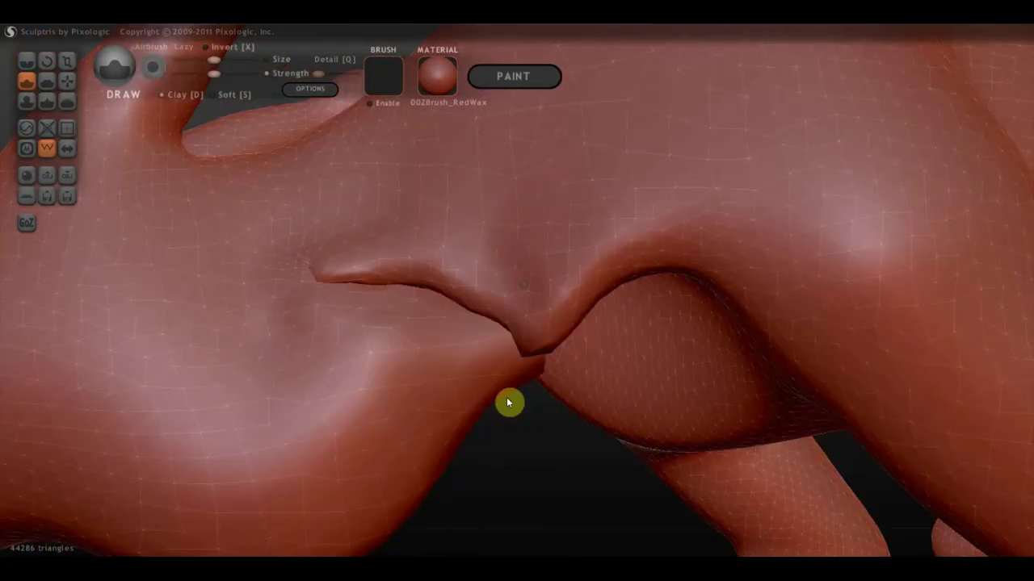
pyautogui.scroll(-2, 506, 413)
pyautogui.scroll(-2, 501, 411)
pyautogui.scroll(-5, 513, 390)
pyautogui.scroll(-3, 517, 383)
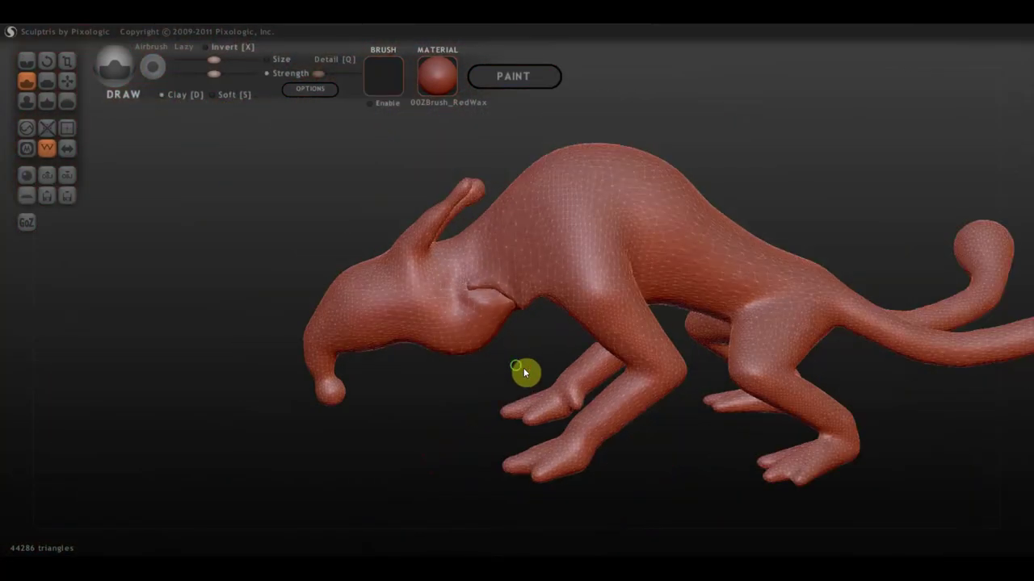
# Refine the neck crease with Draw strokes, turning the creature to reach it.
pyautogui.moveTo(526, 371); pyautogui.dragTo(429, 396, button='right')
pyautogui.moveTo(438, 314); pyautogui.dragTo(473, 296, button='right')
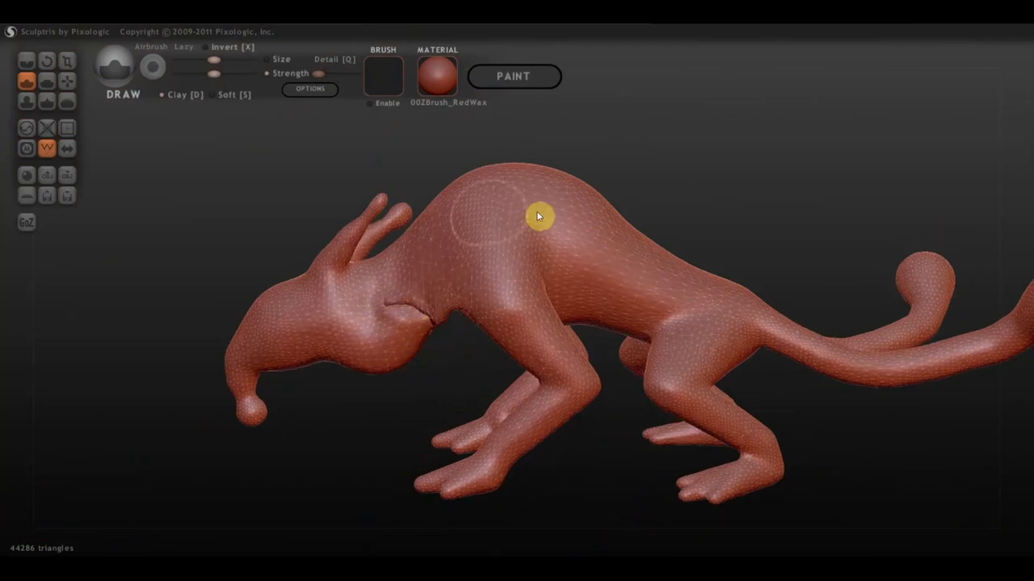
pyautogui.moveTo(421, 332); pyautogui.dragTo(512, 318, button='right')
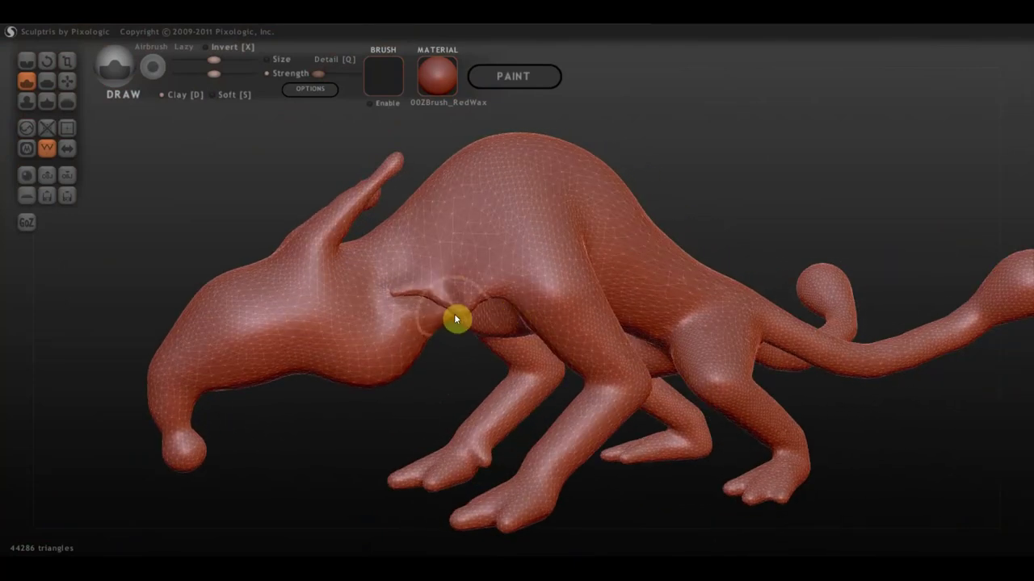
pyautogui.moveTo(470, 314)
pyautogui.mouseDown()
pyautogui.moveTo(407, 309)
pyautogui.moveTo(417, 318)
pyautogui.moveTo(407, 325)
pyautogui.moveTo(438, 320)
pyautogui.moveTo(445, 330)
pyautogui.mouseUp()
pyautogui.moveTo(445, 331)
pyautogui.mouseDown(button='right')
pyautogui.moveTo(431, 364)
pyautogui.moveTo(399, 328)
pyautogui.moveTo(512, 316)
pyautogui.moveTo(670, 209)
pyautogui.mouseUp(button='right')
pyautogui.scroll(-2, 398, 328)
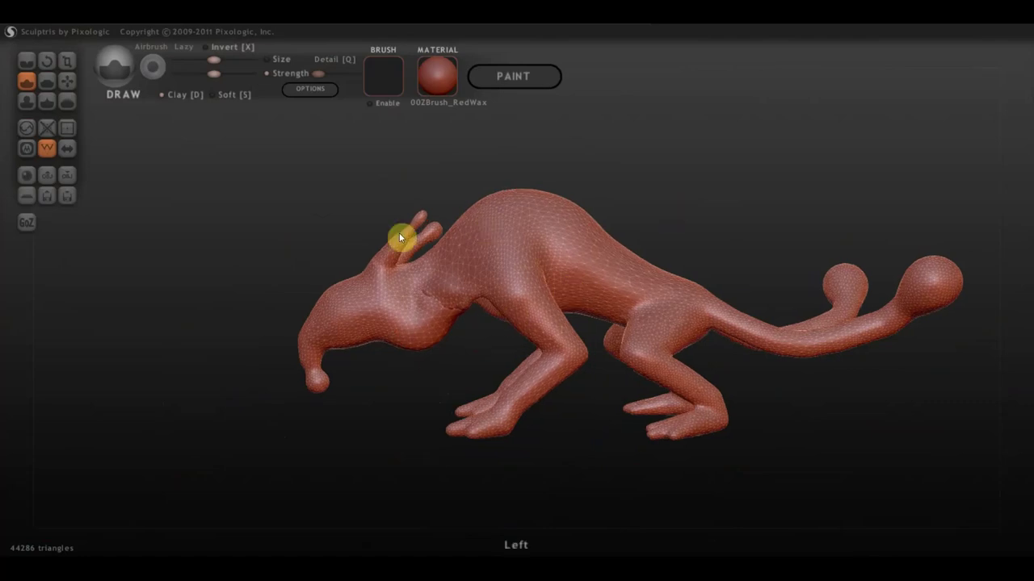
# Orbit to inspect the model from above, the left side and three-quarter views.
pyautogui.moveTo(360, 176)
pyautogui.mouseDown(button='right')
pyautogui.moveTo(530, 206)
pyautogui.moveTo(446, 210)
pyautogui.moveTo(447, 198)
pyautogui.moveTo(655, 201)
pyautogui.mouseUp(button='right')
pyautogui.moveTo(559, 257)
pyautogui.mouseDown(button='right')
pyautogui.moveTo(664, 254)
pyautogui.moveTo(473, 256)
pyautogui.moveTo(468, 245)
pyautogui.moveTo(555, 207)
pyautogui.moveTo(592, 203)
pyautogui.moveTo(514, 213)
pyautogui.mouseUp(button='right')
pyautogui.scroll(3, 419, 243)
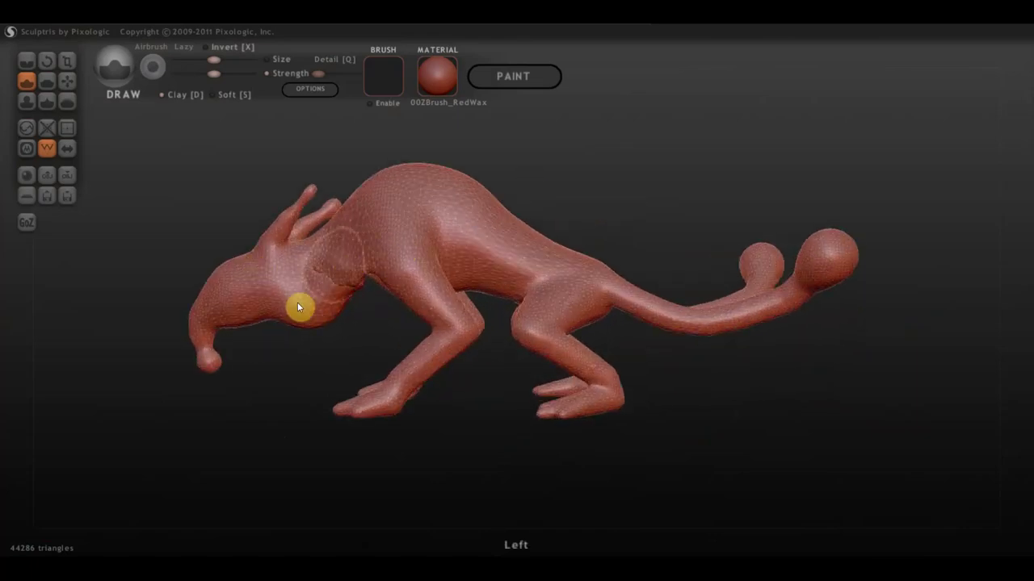
pyautogui.moveTo(623, 272)
pyautogui.mouseDown(button='right')
pyautogui.moveTo(633, 249)
pyautogui.moveTo(738, 233)
pyautogui.mouseUp(button='right')
pyautogui.moveTo(609, 221); pyautogui.dragTo(648, 239, button='right')
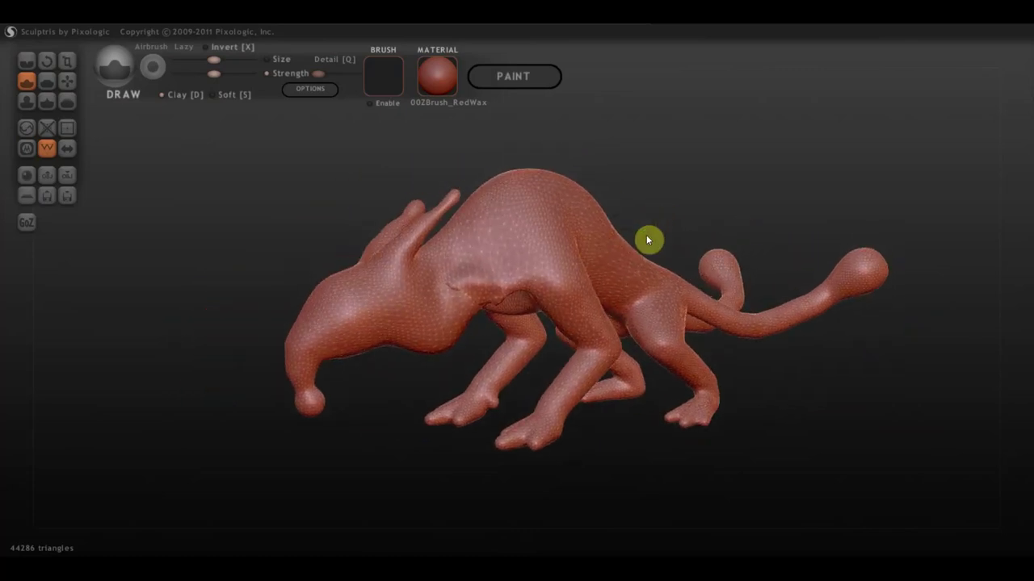
pyautogui.scroll(-1, 628, 244)
pyautogui.scroll(-2, 608, 248)
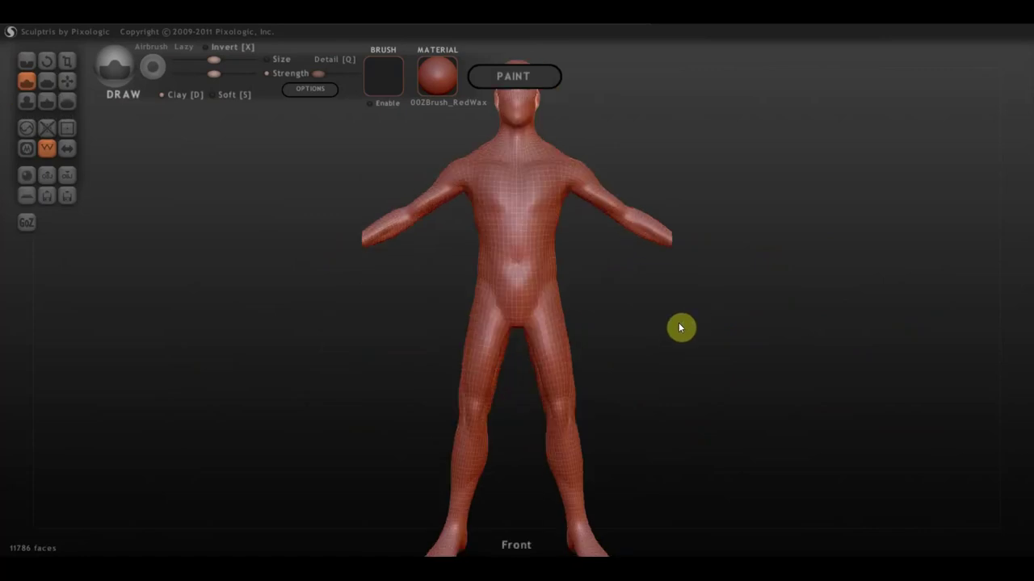
# Turn off the wireframe so the human figure shows smooth shading.
pyautogui.scroll(-2, 679, 327)
pyautogui.moveTo(676, 318)
pyautogui.mouseDown(button='right')
pyautogui.moveTo(638, 325)
pyautogui.moveTo(576, 263)
pyautogui.mouseUp(button='right')
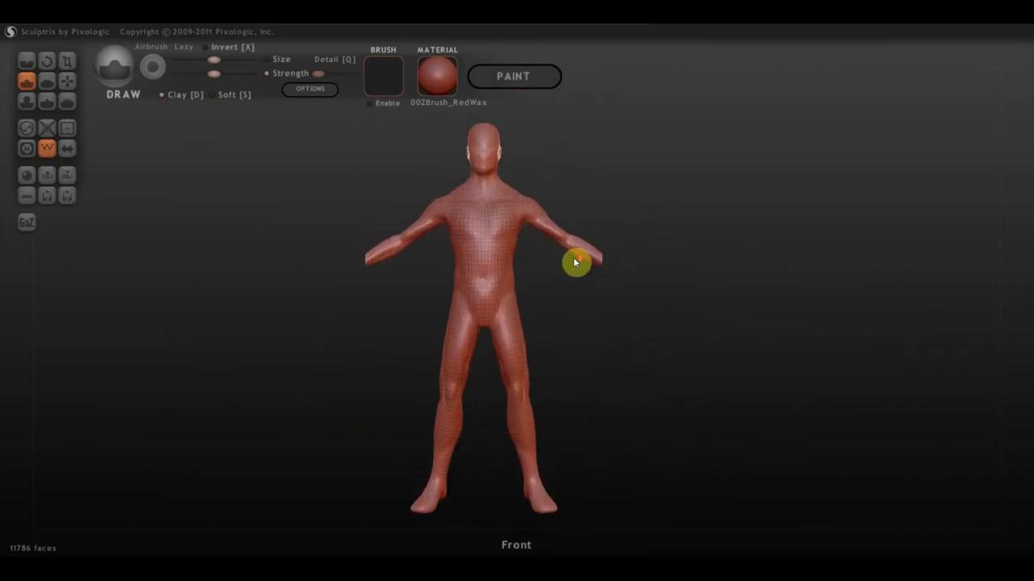
pyautogui.scroll(2, 574, 263)
pyautogui.scroll(-2, 558, 193)
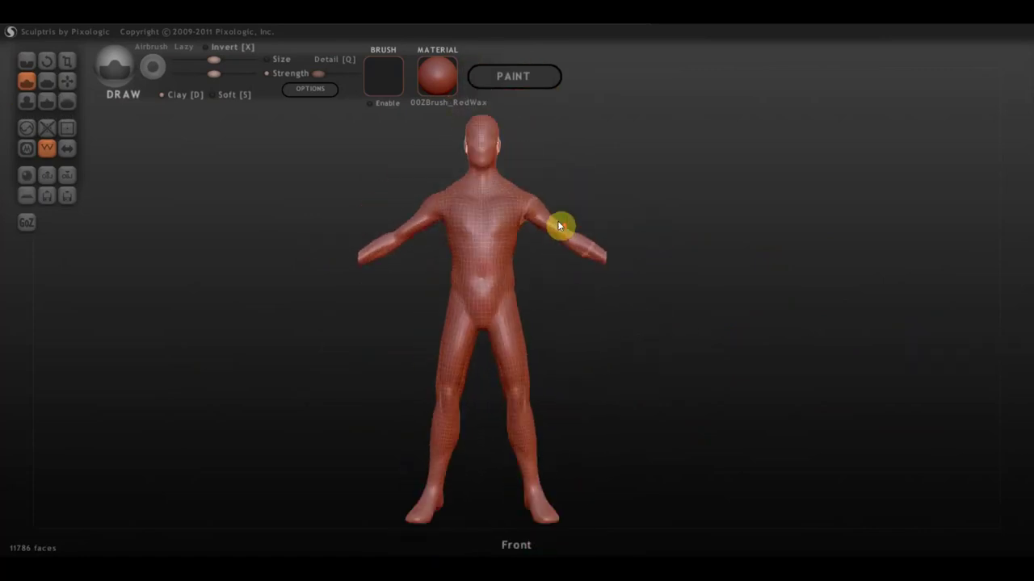
pyautogui.click(47, 148)
# Orbit and zoom around the human figure and select the Flatten brush.
pyautogui.moveTo(549, 299)
pyautogui.mouseDown(button='right')
pyautogui.moveTo(240, 295)
pyautogui.moveTo(595, 296)
pyautogui.moveTo(546, 288)
pyautogui.moveTo(570, 297)
pyautogui.mouseUp(button='right')
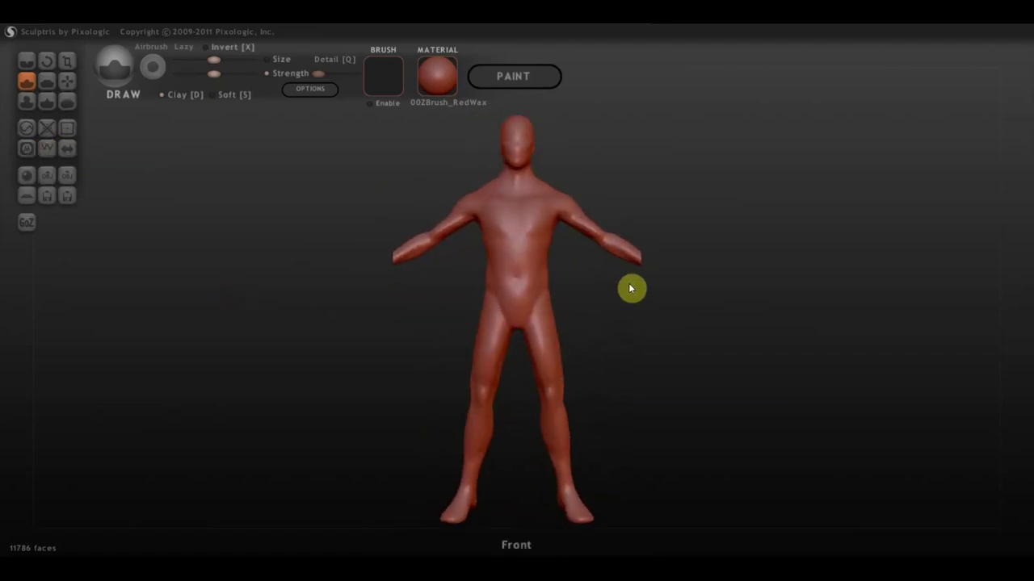
pyautogui.moveTo(630, 288); pyautogui.dragTo(593, 283, button='right')
pyautogui.scroll(2, 593, 284)
pyautogui.scroll(3, 593, 284)
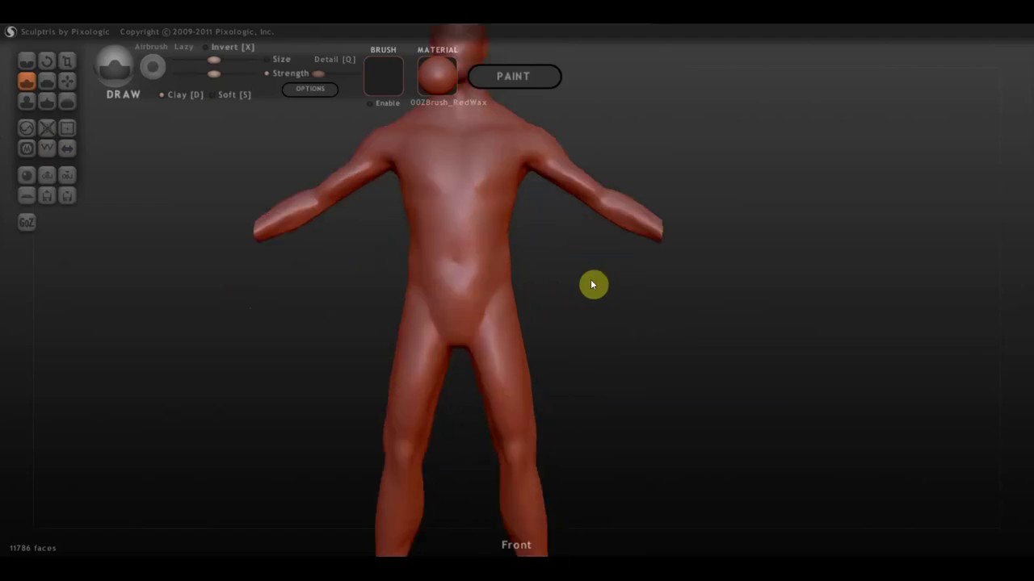
pyautogui.scroll(-2, 593, 285)
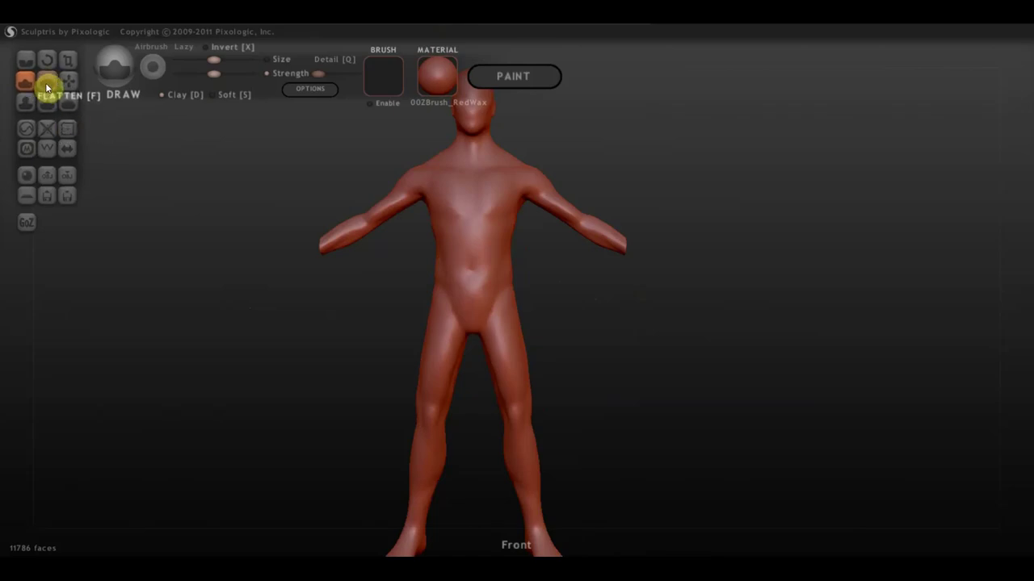
pyautogui.click(45, 81)
pyautogui.scroll(2, 247, 170)
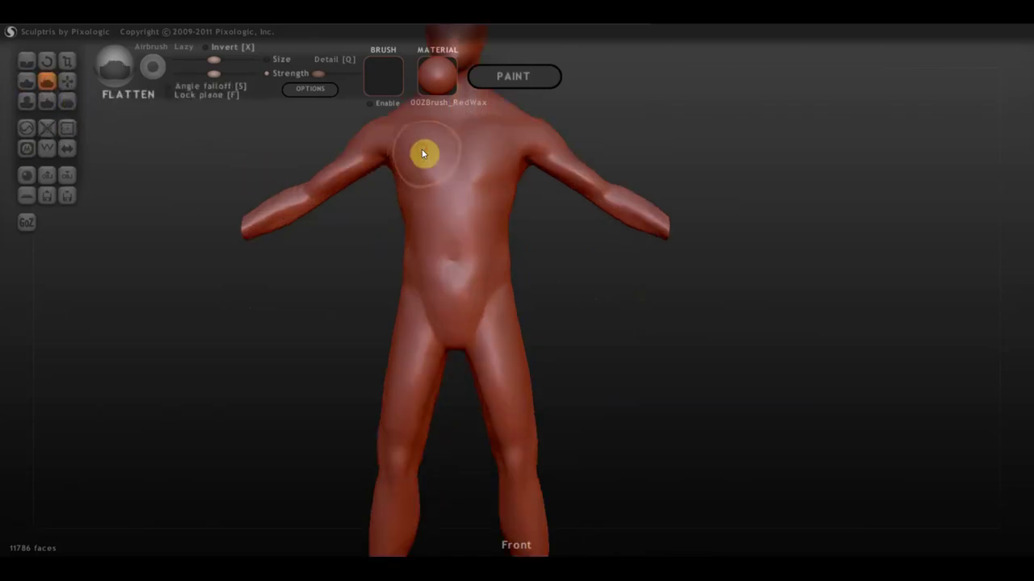
# Flatten the figure's chest in one stroke, reframe the view, and select Grab.
pyautogui.moveTo(414, 156)
pyautogui.mouseDown()
pyautogui.moveTo(474, 178)
pyautogui.moveTo(456, 247)
pyautogui.moveTo(510, 206)
pyautogui.moveTo(235, 242)
pyautogui.moveTo(408, 180)
pyautogui.moveTo(473, 180)
pyautogui.moveTo(364, 172)
pyautogui.moveTo(687, 157)
pyautogui.moveTo(674, 199)
pyautogui.mouseUp()
pyautogui.scroll(-3, 622, 234)
pyautogui.keyDown('alt'); pyautogui.moveTo(589, 247); pyautogui.dragTo(491, 286); pyautogui.keyUp('alt')
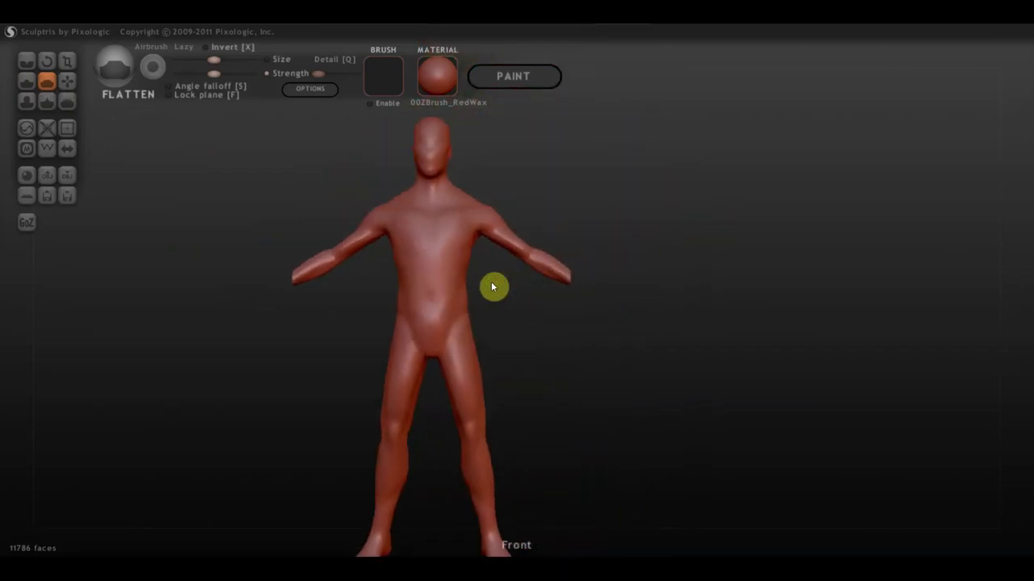
pyautogui.keyDown('alt'); pyautogui.moveTo(152, 152); pyautogui.dragTo(192, 153); pyautogui.keyUp('alt')
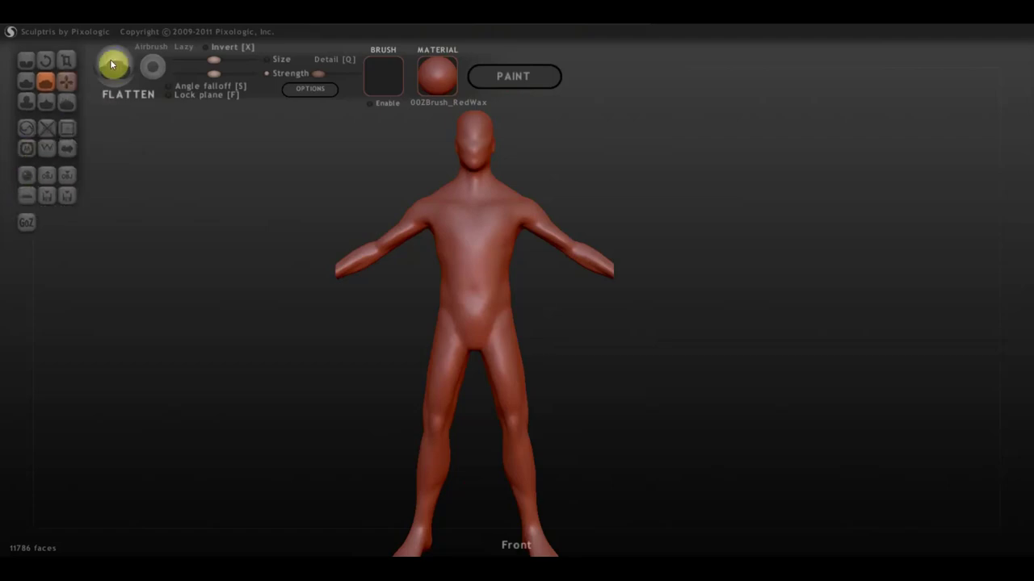
pyautogui.click(68, 80)
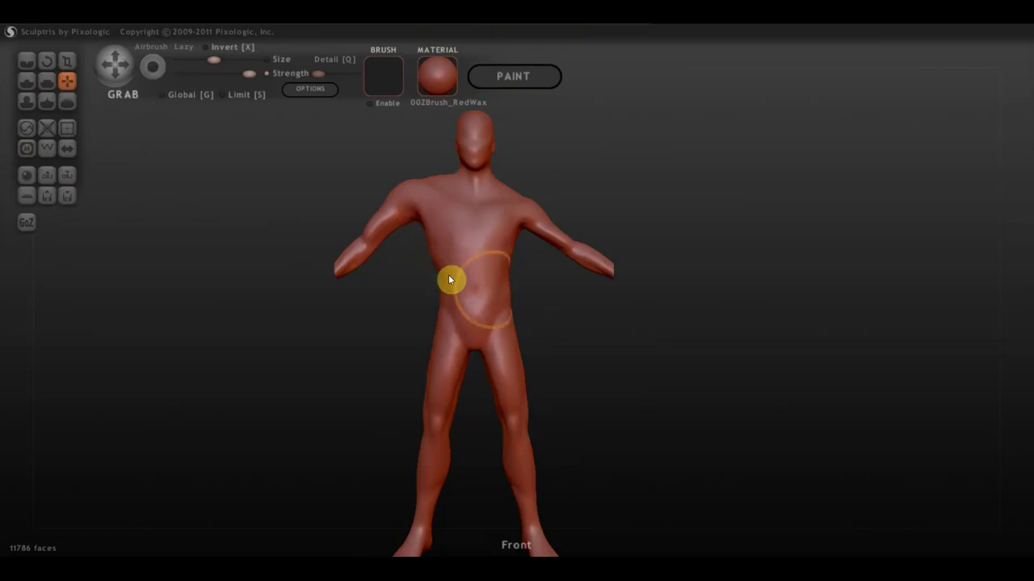
# Pull the right shoulder outward with Grab, then undo the stray strokes on the back.
pyautogui.moveTo(523, 192); pyautogui.dragTo(547, 216)
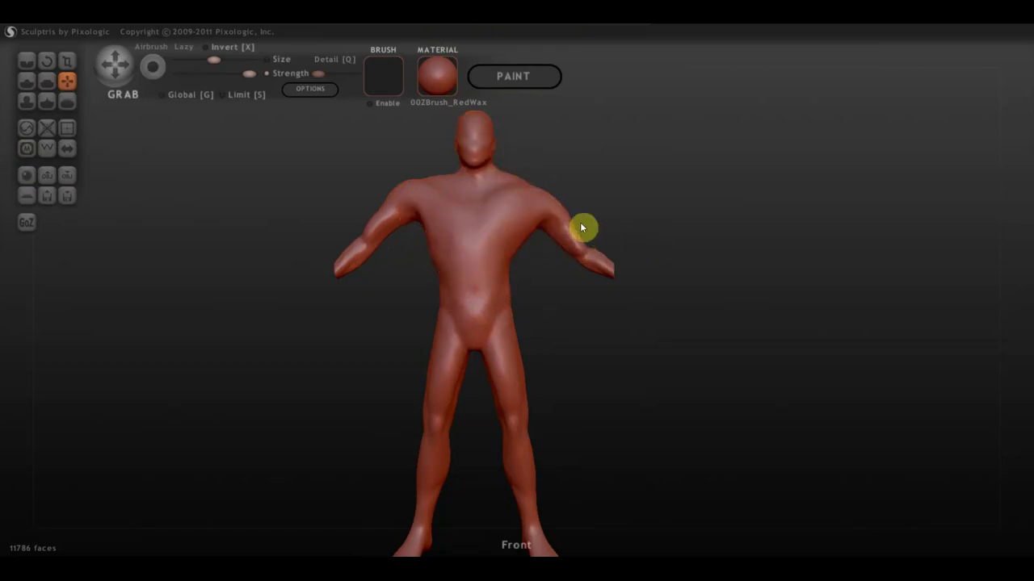
pyautogui.click(27, 81)
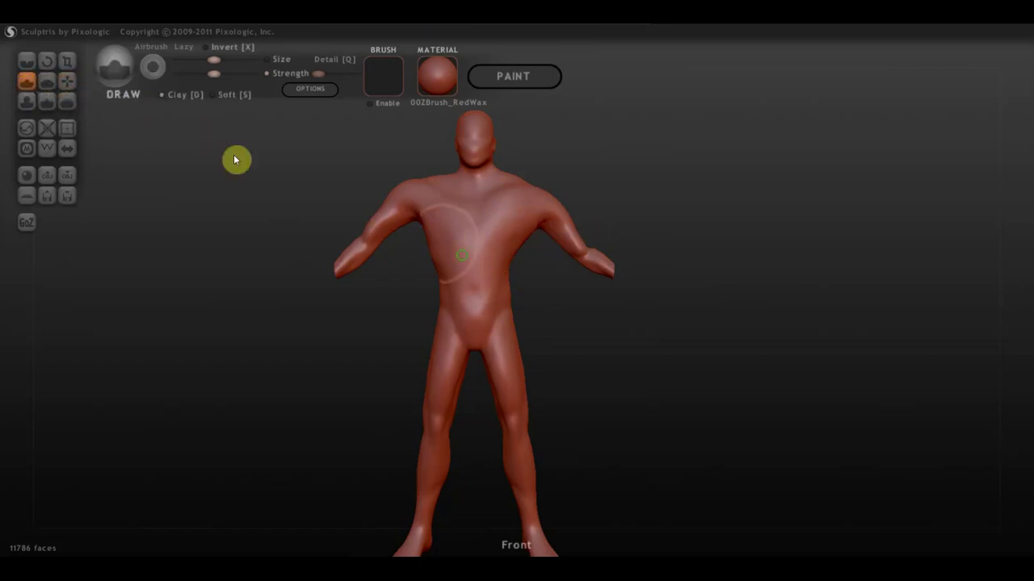
pyautogui.moveTo(234, 160); pyautogui.dragTo(706, 298)
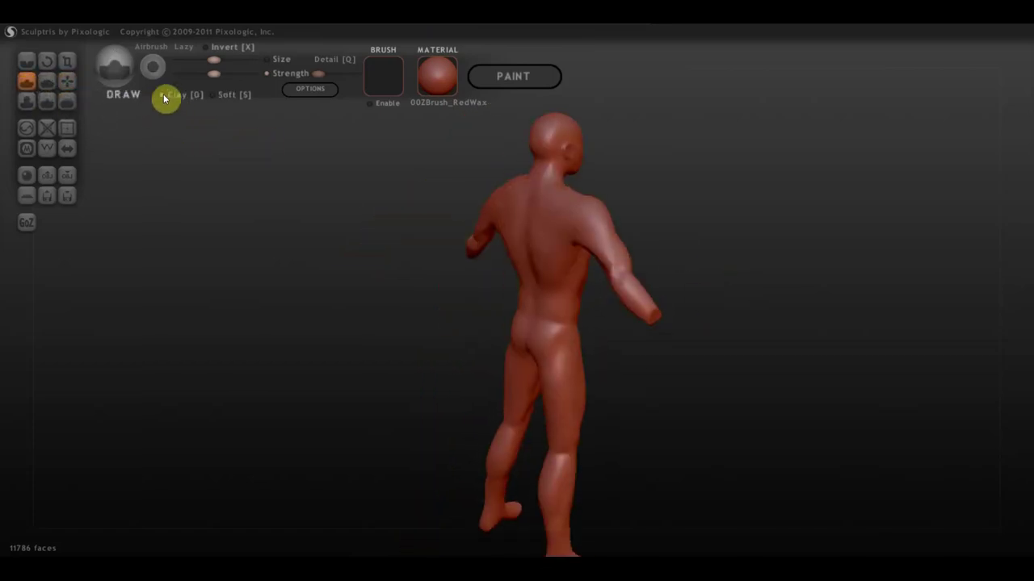
pyautogui.moveTo(234, 128)
pyautogui.mouseDown()
pyautogui.moveTo(583, 222)
pyautogui.moveTo(564, 227)
pyautogui.moveTo(333, 186)
pyautogui.moveTo(596, 188)
pyautogui.moveTo(588, 231)
pyautogui.moveTo(569, 244)
pyautogui.mouseUp()
pyautogui.hotkey('ctrl', 'z')
pyautogui.click(46, 85)
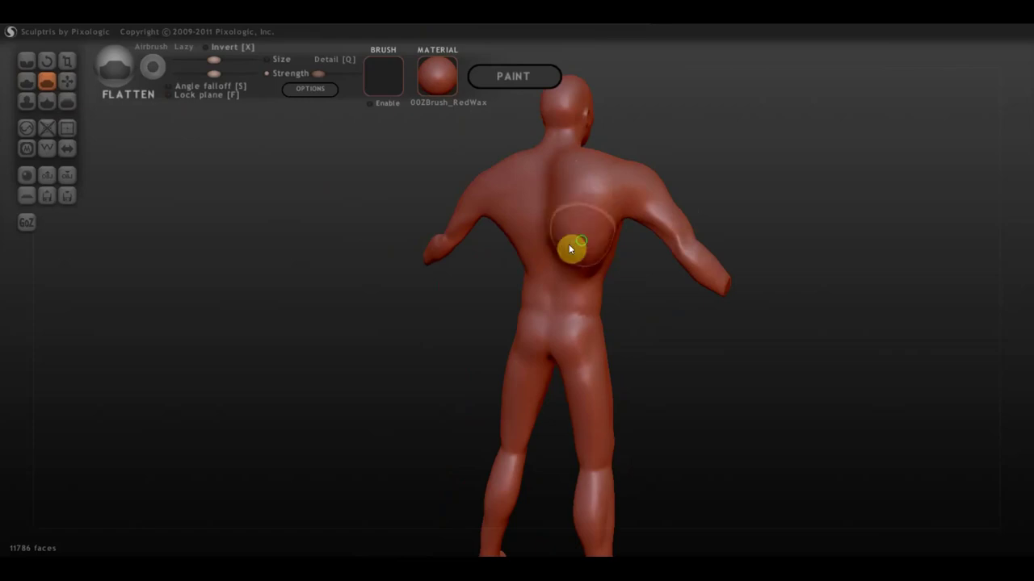
pyautogui.hotkey('ctrl', 'z')
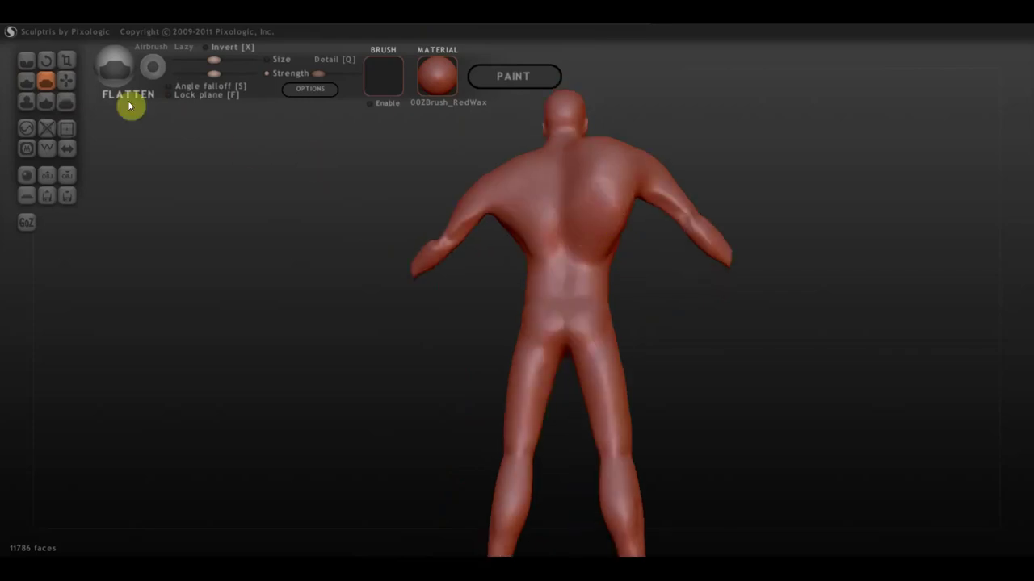
# Flatten the bulge on the right shoulder blade.
pyautogui.moveTo(568, 178); pyautogui.dragTo(623, 235, button='right')
pyautogui.moveTo(623, 235)
pyautogui.mouseDown()
pyautogui.moveTo(600, 194)
pyautogui.moveTo(592, 219)
pyautogui.moveTo(635, 221)
pyautogui.mouseUp()
pyautogui.moveTo(634, 221)
pyautogui.mouseDown(button='right')
pyautogui.moveTo(670, 217)
pyautogui.moveTo(554, 191)
pyautogui.moveTo(568, 203)
pyautogui.mouseUp(button='right')
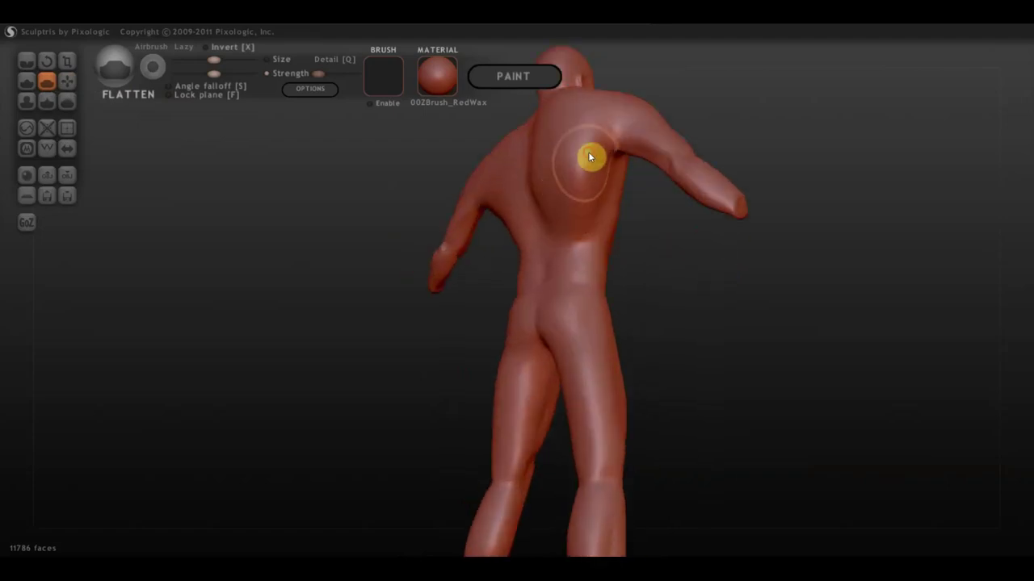
pyautogui.moveTo(578, 156)
pyautogui.mouseDown()
pyautogui.moveTo(574, 216)
pyautogui.moveTo(580, 191)
pyautogui.mouseUp()
# Flatten the chest surface from a side view and return to a level front view.
pyautogui.moveTo(593, 235)
pyautogui.mouseDown(button='right')
pyautogui.moveTo(503, 280)
pyautogui.moveTo(348, 272)
pyautogui.moveTo(425, 358)
pyautogui.mouseUp(button='right')
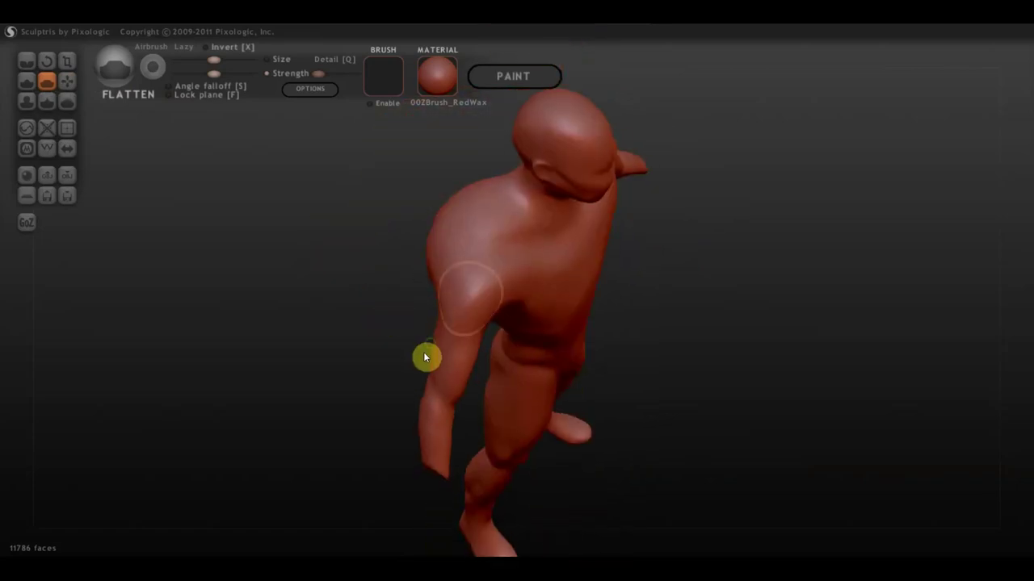
pyautogui.moveTo(538, 264); pyautogui.dragTo(556, 290, button='right')
pyautogui.moveTo(514, 258)
pyautogui.mouseDown()
pyautogui.moveTo(533, 295)
pyautogui.moveTo(517, 254)
pyautogui.moveTo(543, 287)
pyautogui.mouseUp()
pyautogui.moveTo(543, 286)
pyautogui.mouseDown(button='right')
pyautogui.moveTo(565, 312)
pyautogui.moveTo(690, 231)
pyautogui.moveTo(711, 237)
pyautogui.mouseUp(button='right')
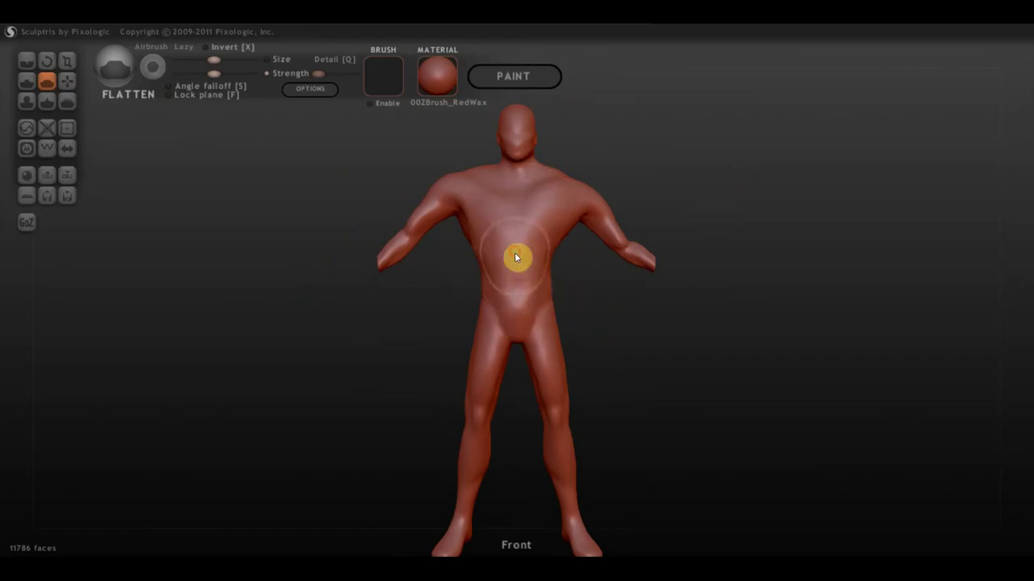
# Mask the chest area, then flatten out the crease on the right shoulder.
pyautogui.press('m')
pyautogui.moveTo(514, 242)
pyautogui.mouseDown()
pyautogui.moveTo(545, 237)
pyautogui.moveTo(490, 234)
pyautogui.moveTo(501, 215)
pyautogui.moveTo(535, 219)
pyautogui.moveTo(568, 202)
pyautogui.mouseUp()
pyautogui.press('m')
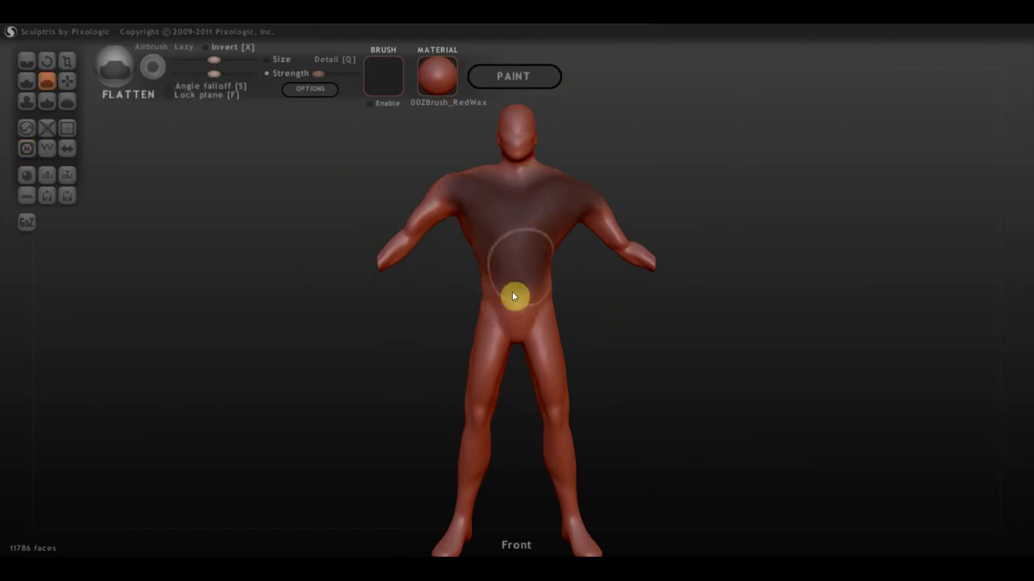
pyautogui.press('m')
pyautogui.press('m')
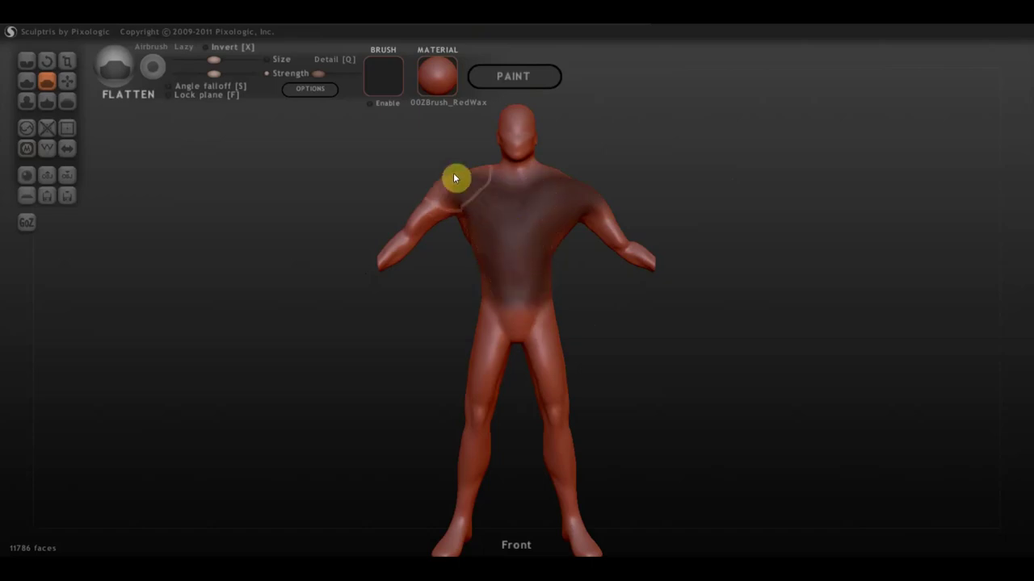
pyautogui.moveTo(501, 207)
pyautogui.mouseDown(button='right')
pyautogui.moveTo(422, 214)
pyautogui.moveTo(523, 209)
pyautogui.moveTo(351, 243)
pyautogui.moveTo(613, 253)
pyautogui.moveTo(590, 256)
pyautogui.mouseUp(button='right')
pyautogui.moveTo(598, 224)
pyautogui.mouseDown()
pyautogui.moveTo(555, 205)
pyautogui.moveTo(554, 188)
pyautogui.moveTo(541, 212)
pyautogui.mouseUp()
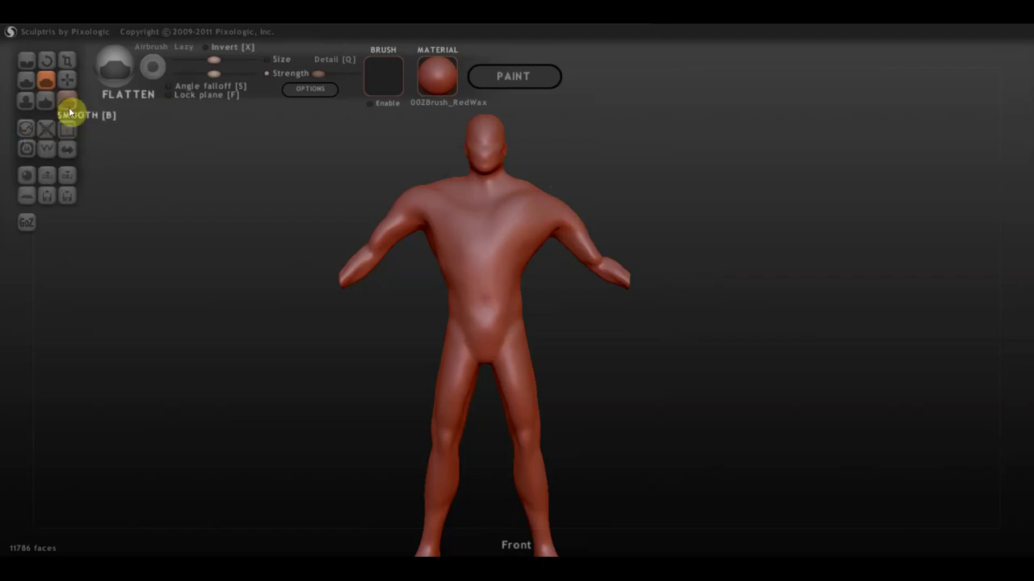
# Turn on mirror symmetry, accepting removal of asymmetric details and the quad-conversion notice.
pyautogui.click(69, 148)
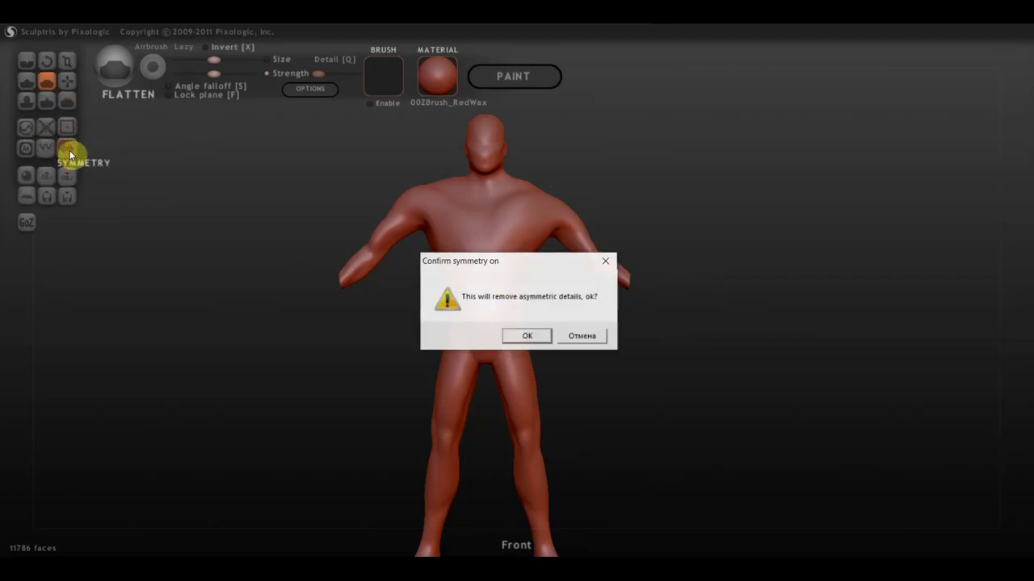
pyautogui.click(519, 337)
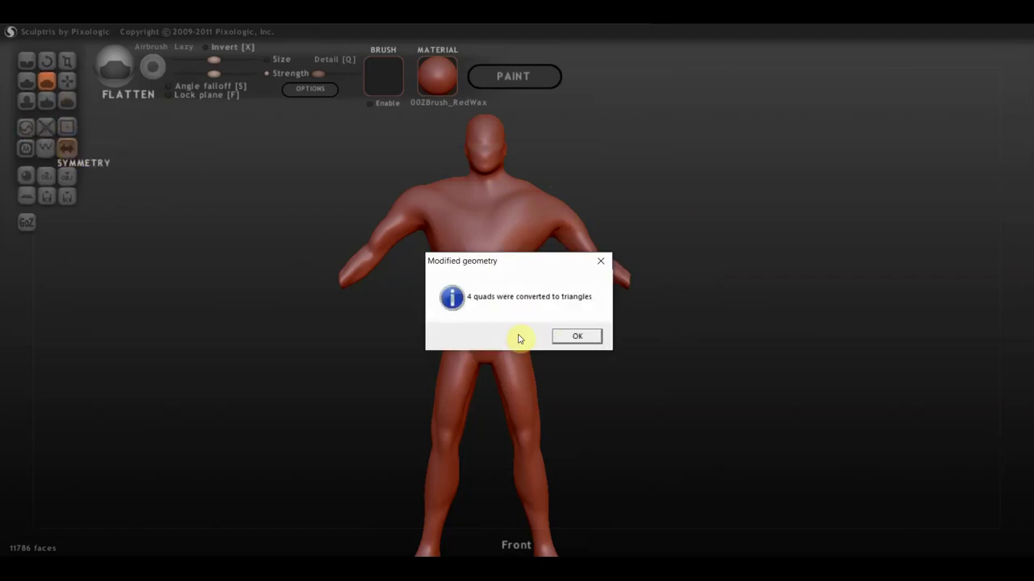
pyautogui.click(571, 335)
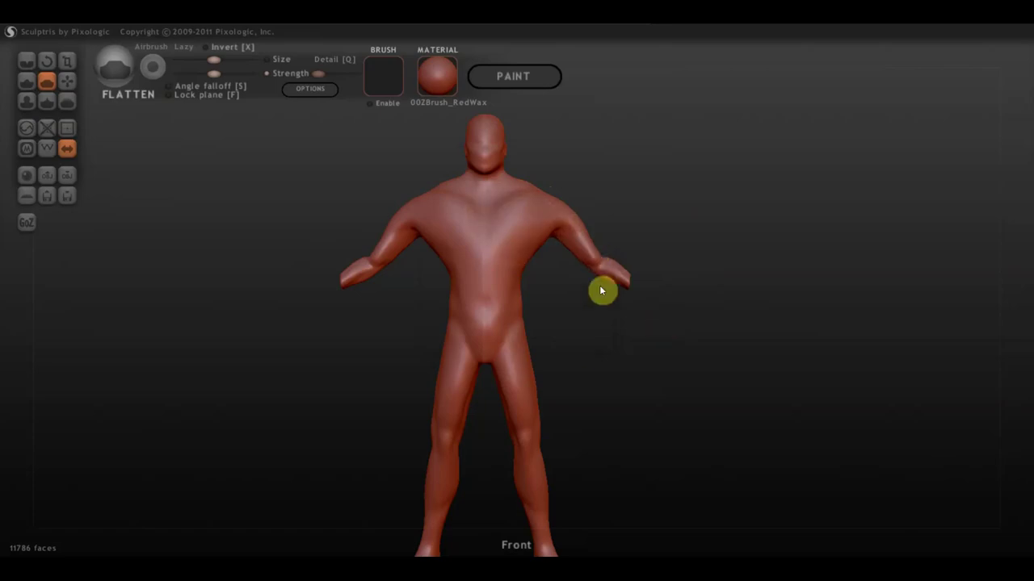
# Flatten a smooth patch across the upper chest from a frontal view.
pyautogui.scroll(-2, 570, 388)
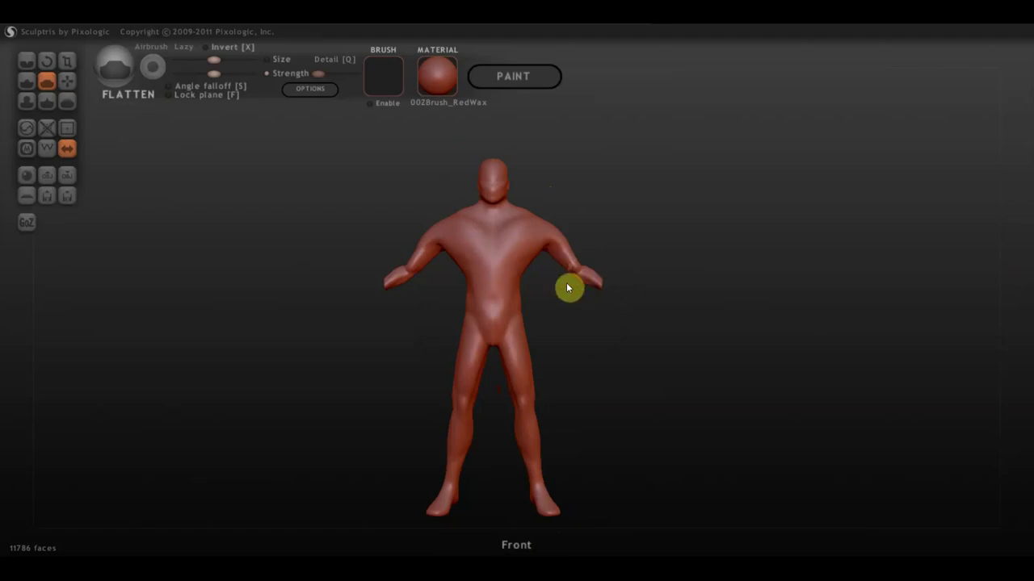
pyautogui.moveTo(452, 218); pyautogui.dragTo(471, 257)
pyautogui.scroll(1, 411, 258)
pyautogui.moveTo(370, 279); pyautogui.dragTo(484, 279)
pyautogui.scroll(-1, 484, 274)
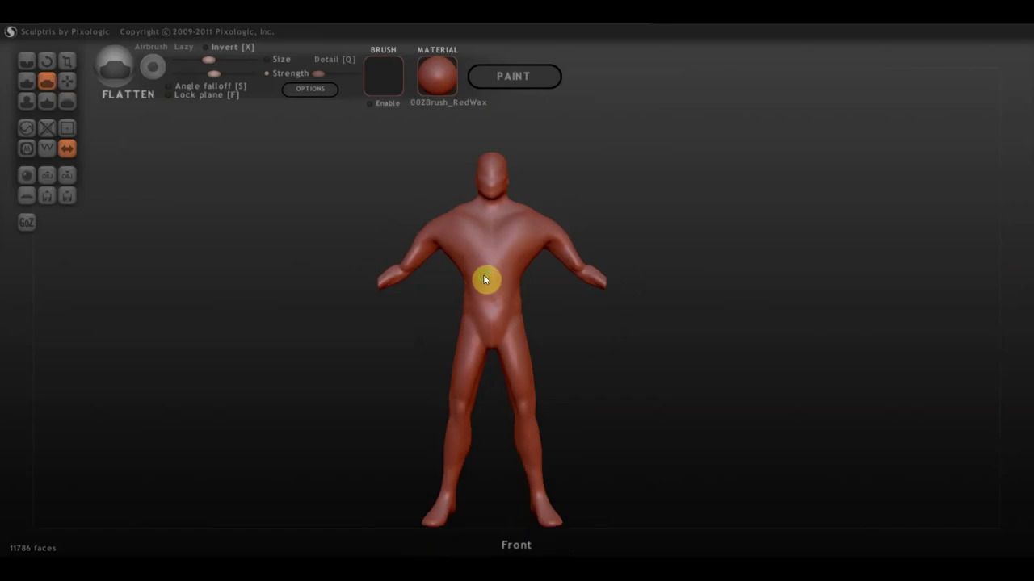
pyautogui.keyDown('alt'); pyautogui.moveTo(483, 274); pyautogui.dragTo(474, 254); pyautogui.keyUp('alt')
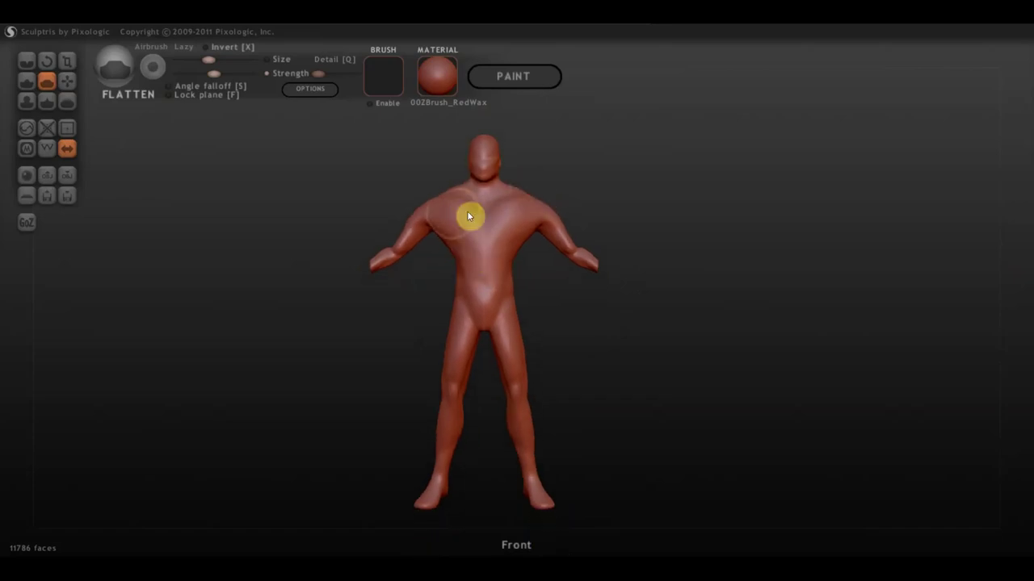
pyautogui.moveTo(453, 202); pyautogui.dragTo(487, 211)
pyautogui.scroll(3, 462, 227)
pyautogui.scroll(-3, 462, 227)
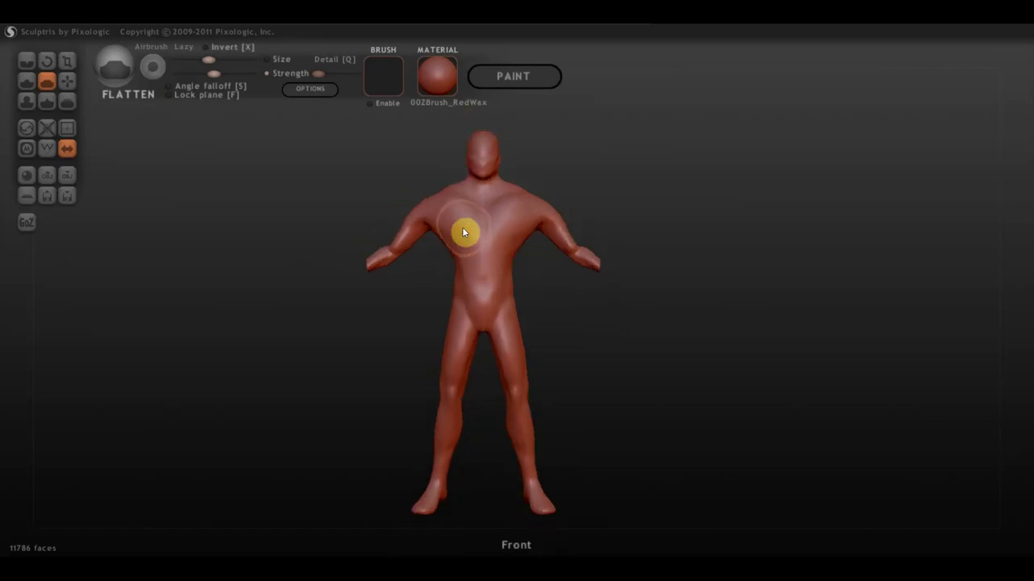
# Import the 'рука' mesh file to reach the Import .OBJ options.
pyautogui.click(48, 176)
pyautogui.scroll(-3, 312, 218)
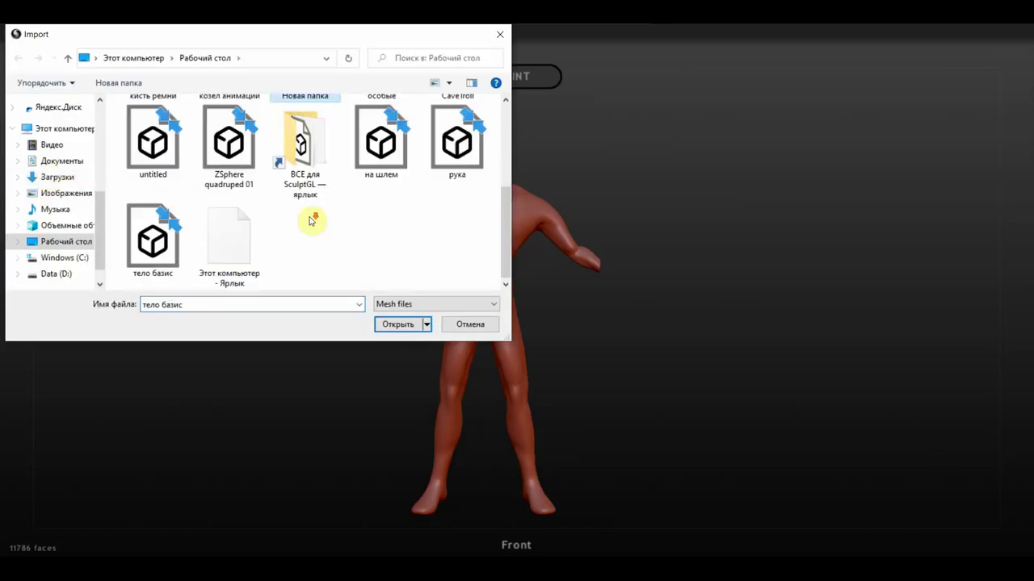
pyautogui.click(456, 147)
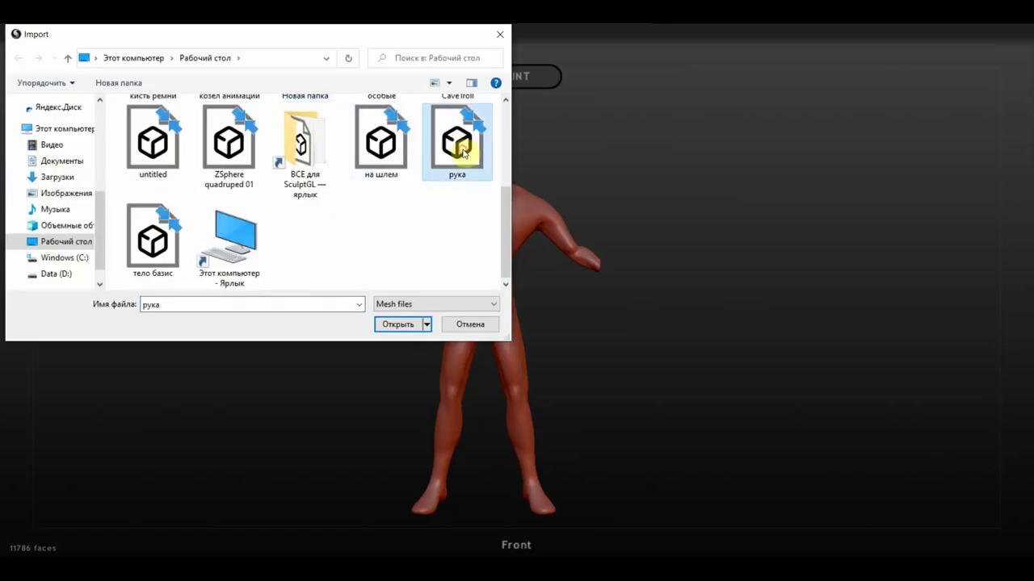
pyautogui.click(399, 324)
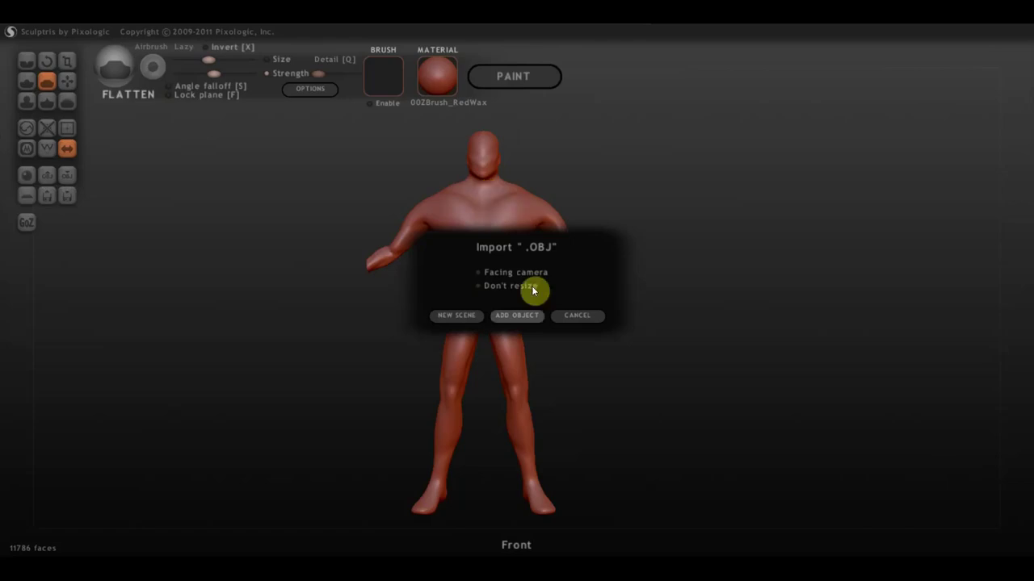
# Add the рука mesh as a mirrored, enlarged pair of hands beside the figure, converted to triangles.
pyautogui.click(520, 319)
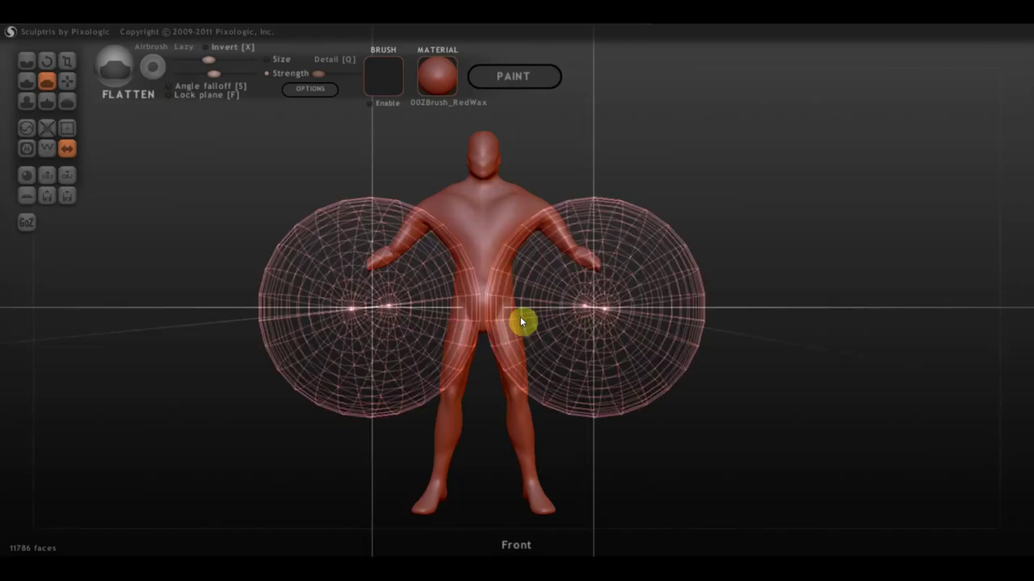
pyautogui.moveTo(520, 321)
pyautogui.mouseDown()
pyautogui.moveTo(581, 265)
pyautogui.moveTo(554, 282)
pyautogui.moveTo(692, 263)
pyautogui.moveTo(676, 256)
pyautogui.mouseUp()
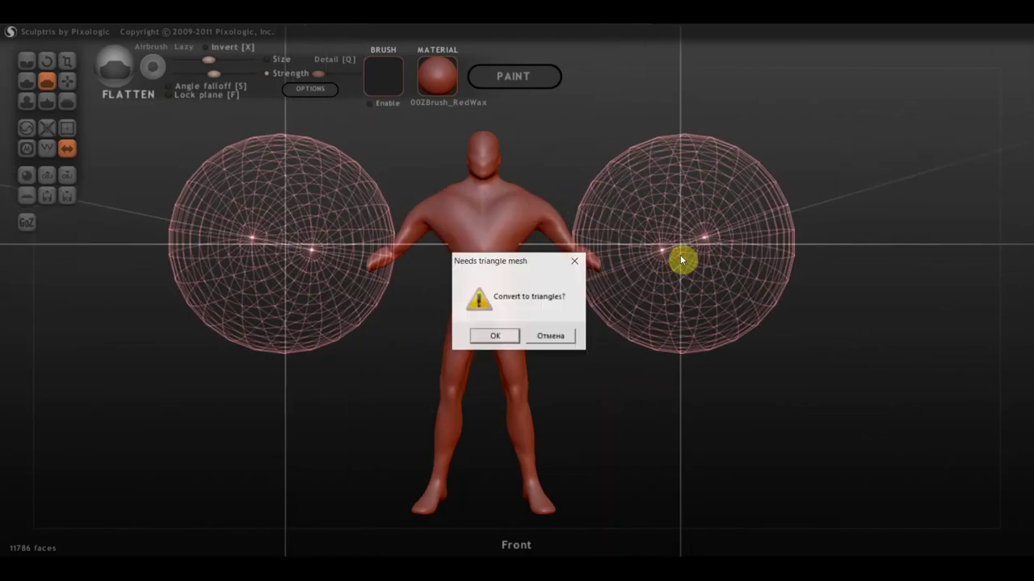
pyautogui.click(496, 337)
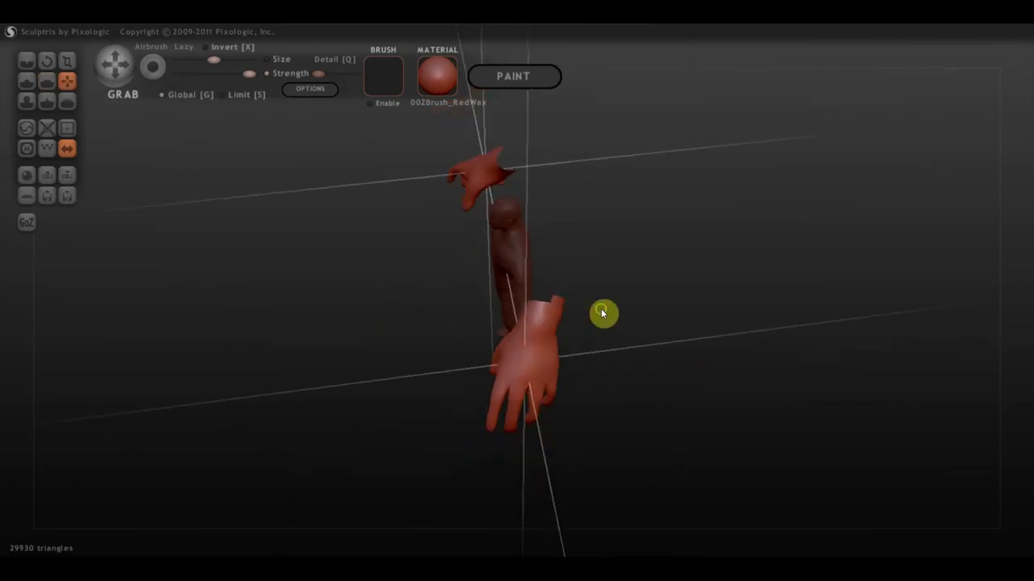
pyautogui.moveTo(602, 313); pyautogui.dragTo(759, 274)
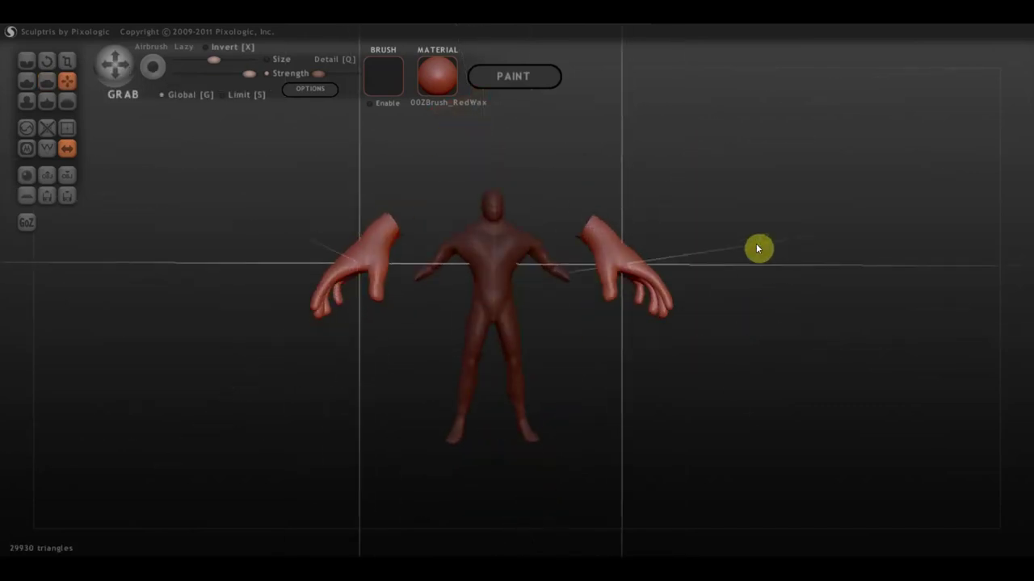
pyautogui.scroll(3, 722, 266)
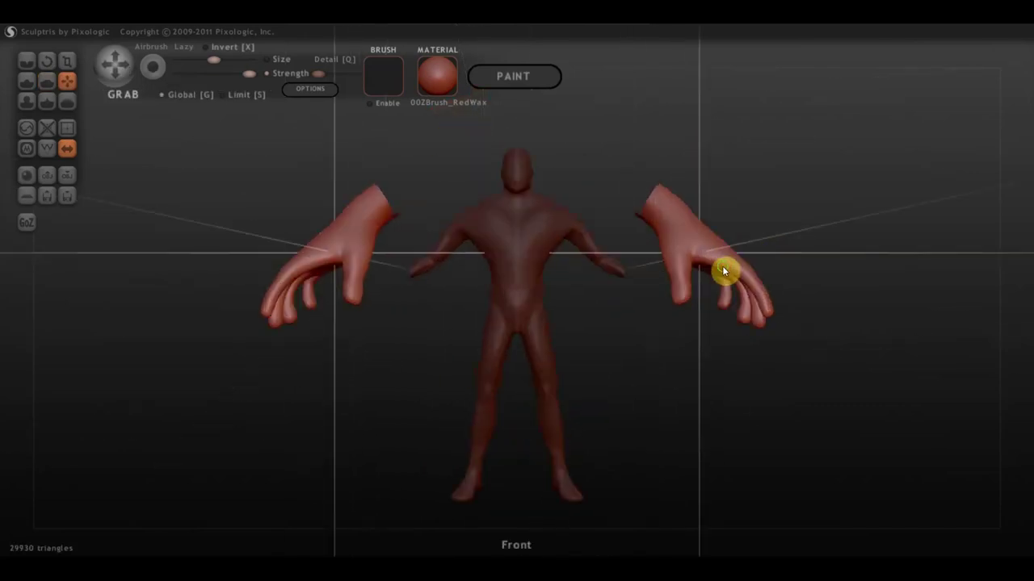
pyautogui.moveTo(722, 270); pyautogui.dragTo(570, 303, button='middle')
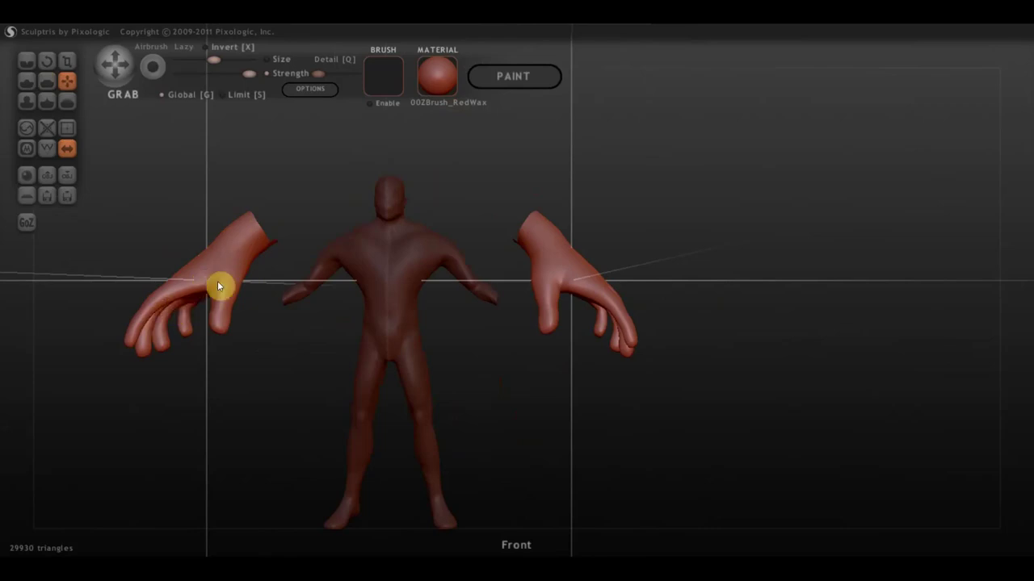
pyautogui.moveTo(619, 268)
pyautogui.mouseDown()
pyautogui.moveTo(582, 277)
pyautogui.moveTo(653, 252)
pyautogui.moveTo(644, 235)
pyautogui.moveTo(653, 254)
pyautogui.moveTo(613, 256)
pyautogui.mouseUp()
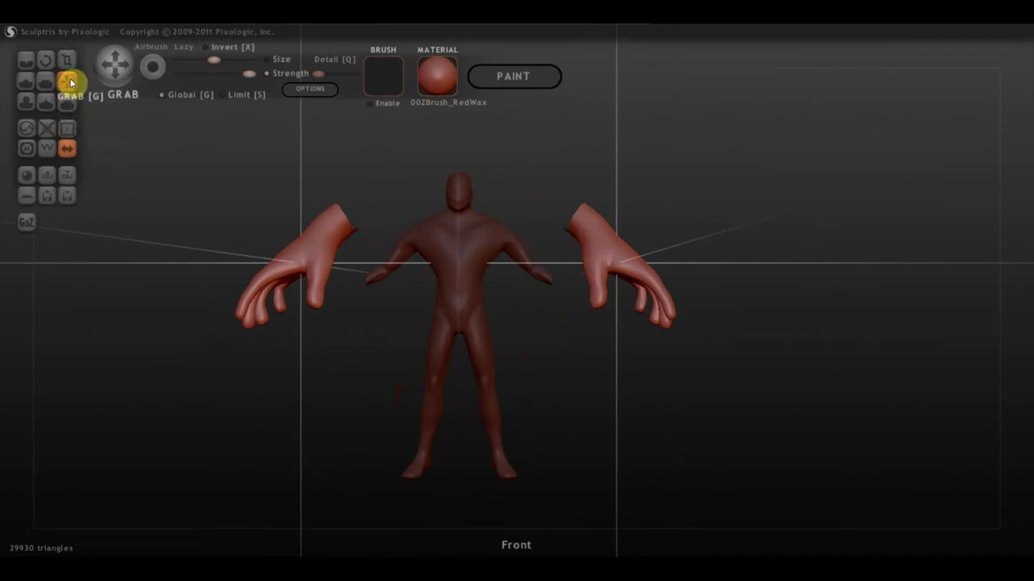
# Drag both mirrored hands inward and down toward the figure's wrists, then reframe the view.
pyautogui.moveTo(637, 265)
pyautogui.mouseDown()
pyautogui.moveTo(595, 270)
pyautogui.moveTo(590, 318)
pyautogui.moveTo(651, 283)
pyautogui.moveTo(463, 293)
pyautogui.moveTo(826, 279)
pyautogui.mouseUp()
pyautogui.keyDown('shift'); pyautogui.moveTo(700, 279); pyautogui.dragTo(699, 279); pyautogui.keyUp('shift')
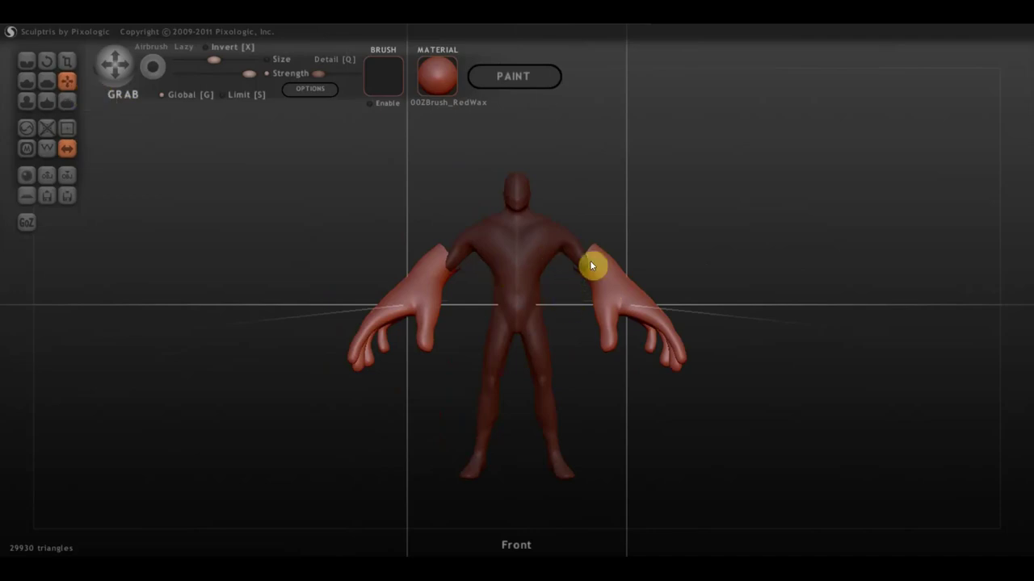
pyautogui.moveTo(718, 269)
pyautogui.mouseDown(button='middle')
pyautogui.moveTo(641, 268)
pyautogui.moveTo(688, 270)
pyautogui.mouseUp(button='middle')
pyautogui.scroll(2, 632, 274)
pyautogui.scroll(1, 637, 272)
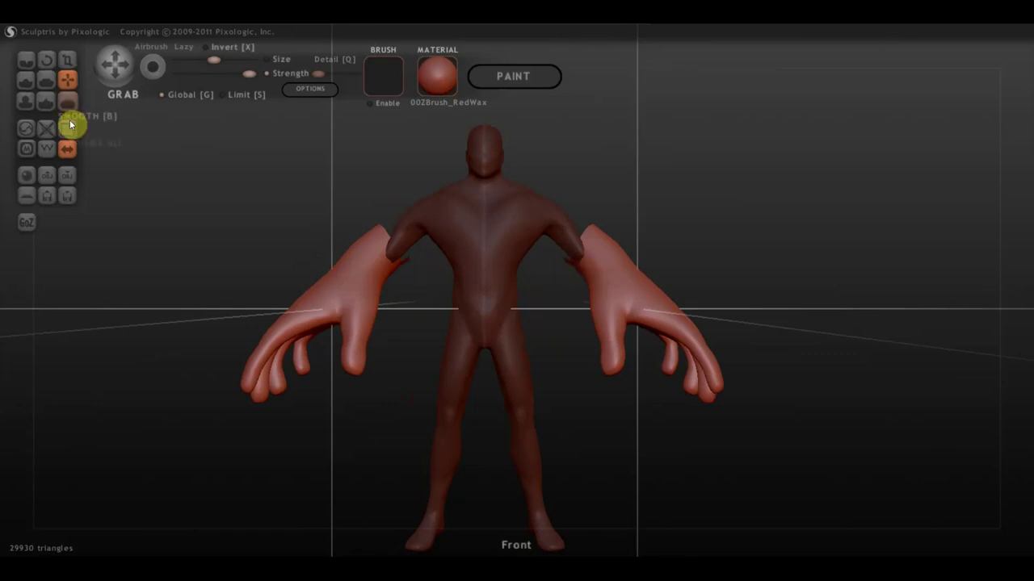
pyautogui.click(68, 65)
pyautogui.scroll(-3, 645, 302)
pyautogui.scroll(-2, 579, 312)
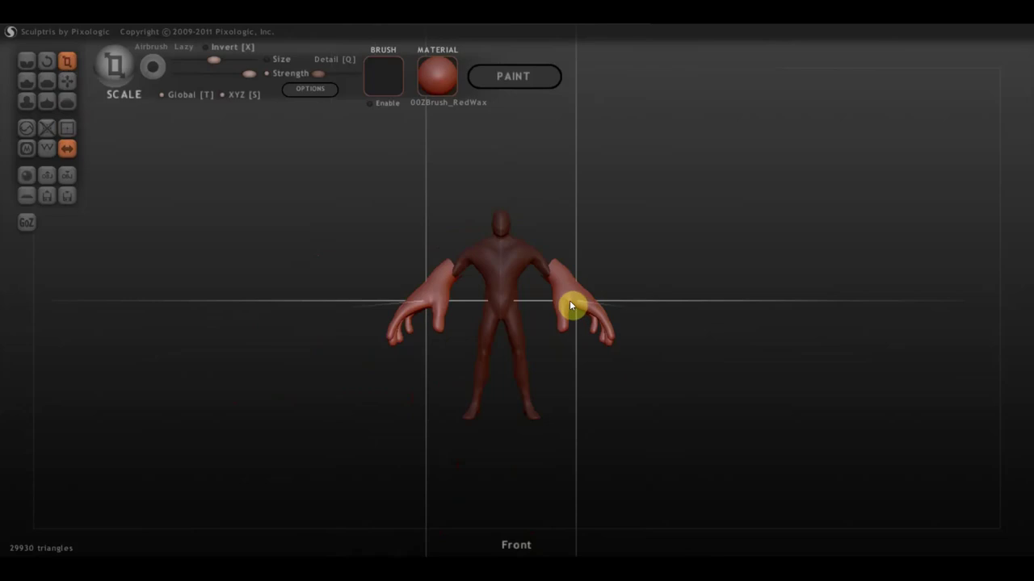
# Lower the Scale strength, raise its size, and try a first scaling drag.
pyautogui.moveTo(249, 74); pyautogui.dragTo(231, 73)
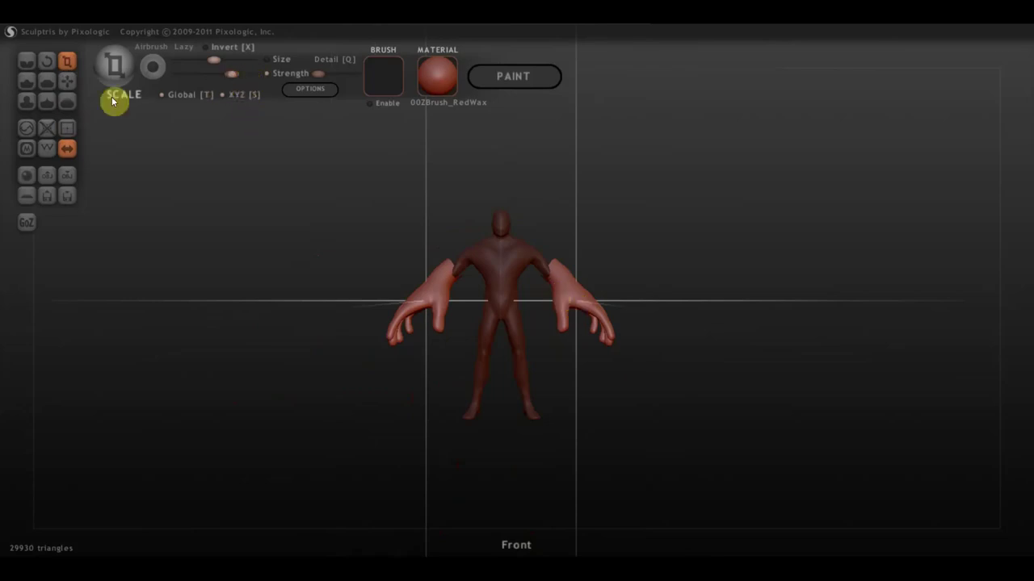
pyautogui.click(227, 60)
pyautogui.moveTo(547, 300)
pyautogui.mouseDown()
pyautogui.moveTo(649, 281)
pyautogui.moveTo(609, 294)
pyautogui.mouseUp()
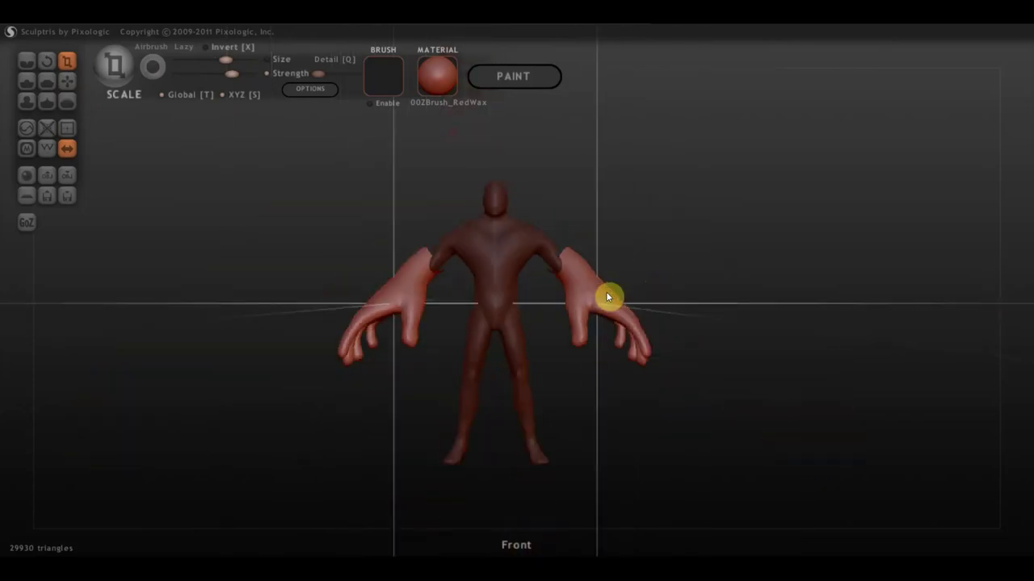
pyautogui.scroll(2, 586, 300)
pyautogui.scroll(2, 587, 299)
pyautogui.scroll(-2, 586, 299)
pyautogui.scroll(-2, 586, 299)
pyautogui.scroll(-3, 586, 300)
pyautogui.scroll(2, 587, 304)
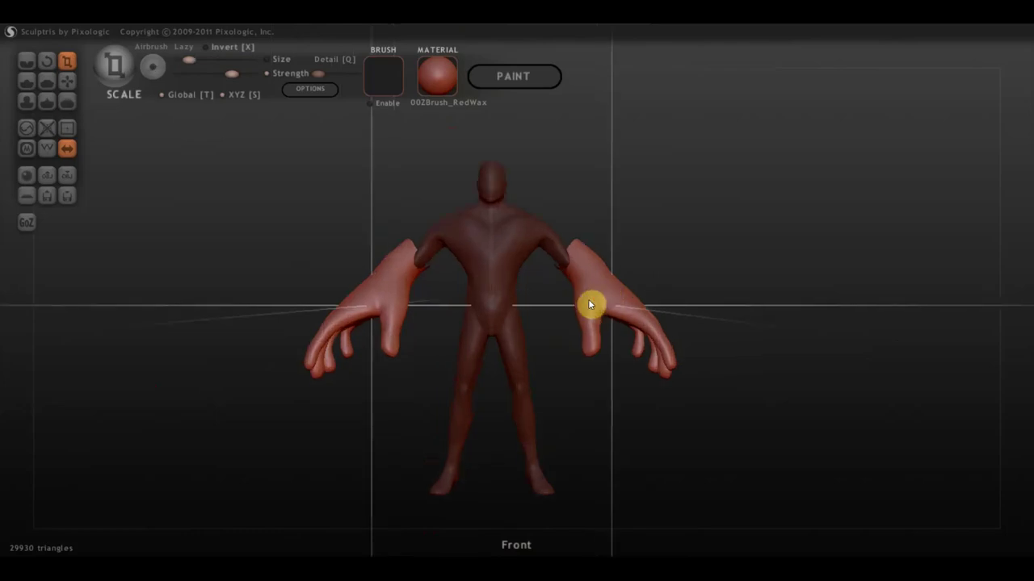
pyautogui.scroll(2, 590, 302)
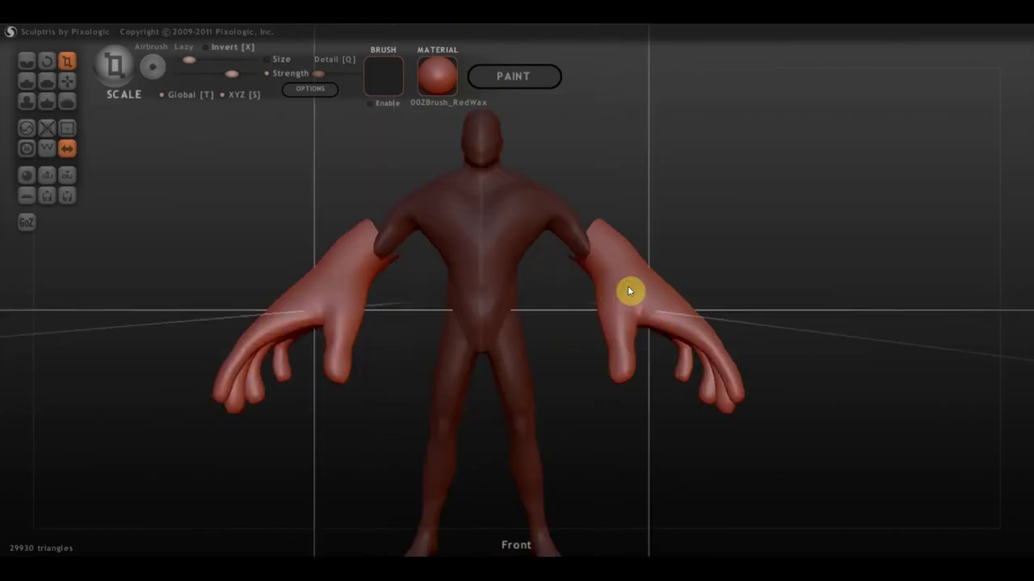
pyautogui.scroll(2, 628, 286)
pyautogui.scroll(2, 627, 279)
pyautogui.scroll(-5, 655, 281)
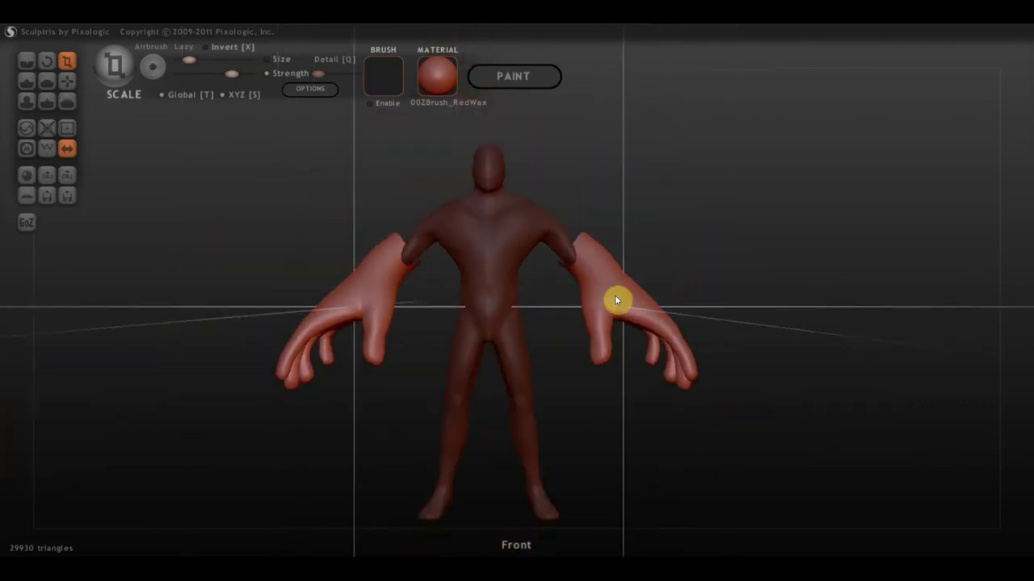
pyautogui.scroll(-3, 583, 290)
pyautogui.scroll(3, 575, 315)
pyautogui.scroll(2, 551, 315)
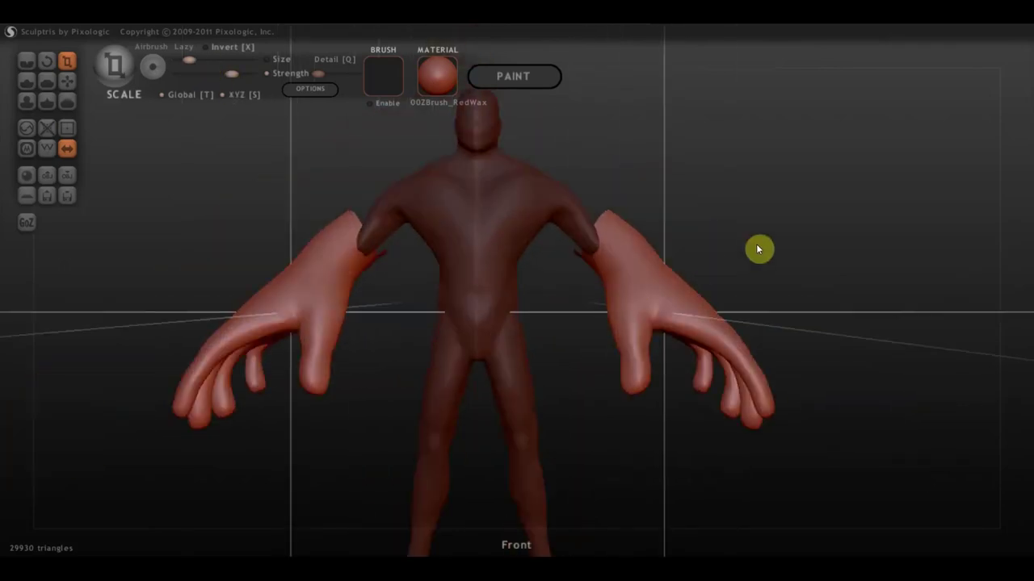
# Make the hands the active object, turn off Global, and shrink the hands.
pyautogui.click(544, 209)
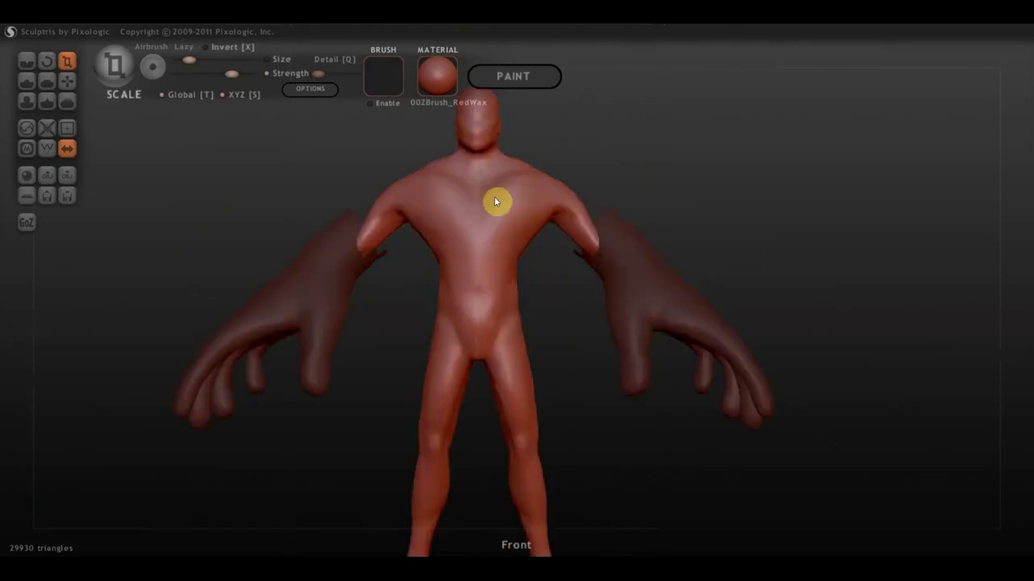
pyautogui.scroll(-2, 528, 226)
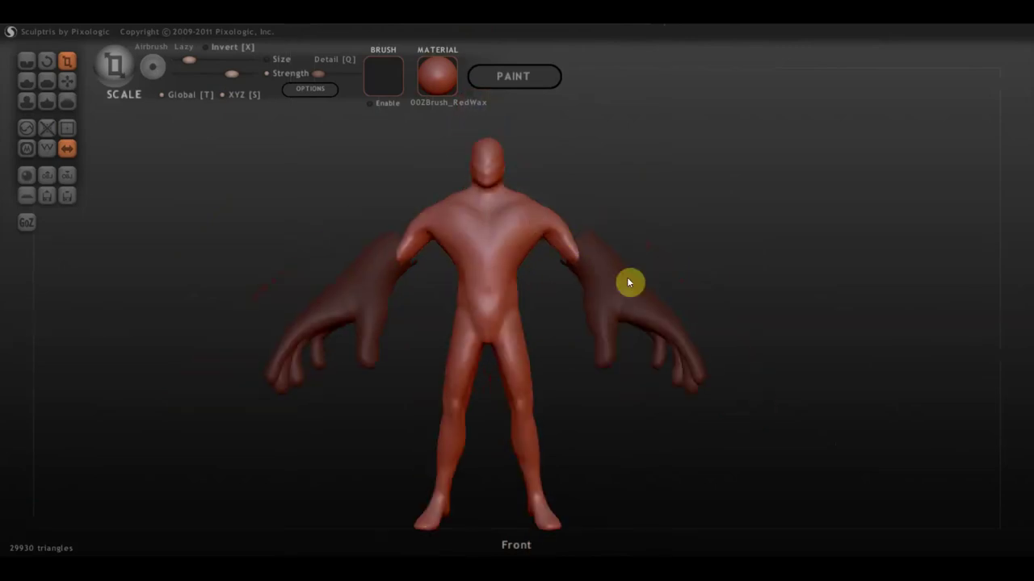
pyautogui.click(616, 297)
pyautogui.click(503, 224)
pyautogui.click(614, 285)
pyautogui.click(503, 222)
pyautogui.click(617, 285)
pyautogui.click(495, 221)
pyautogui.click(615, 288)
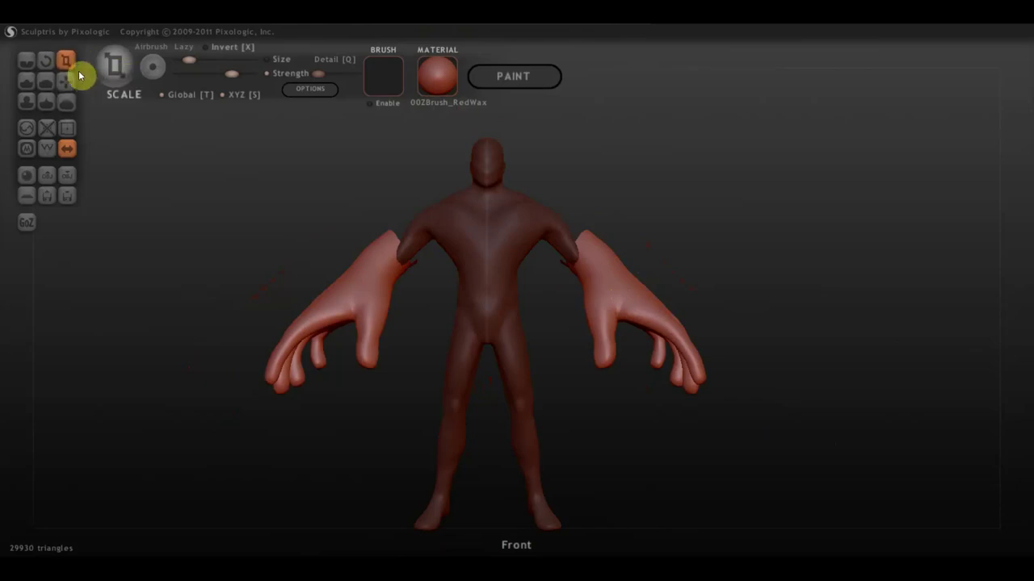
pyautogui.click(162, 95)
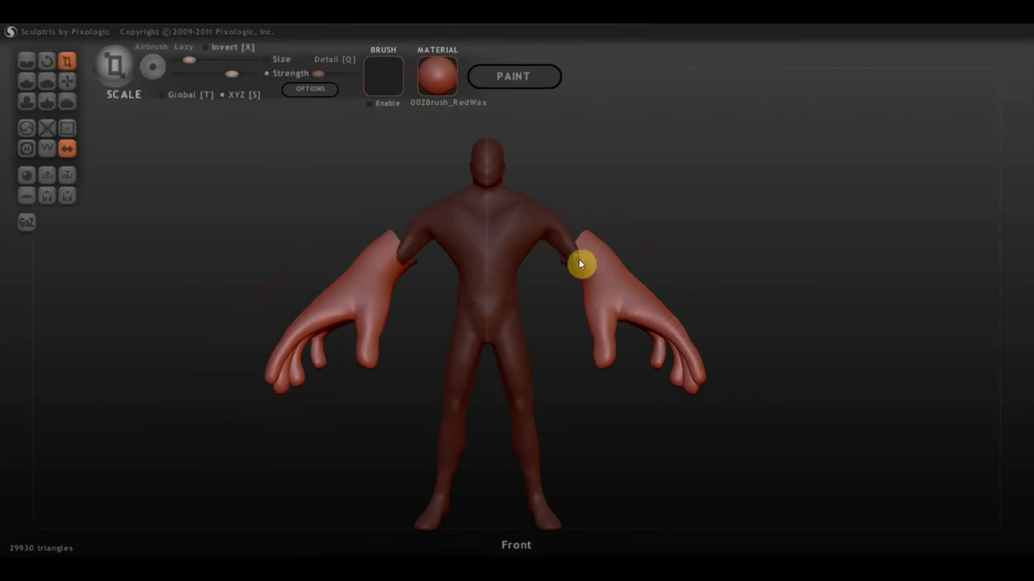
pyautogui.moveTo(594, 285)
pyautogui.mouseDown()
pyautogui.moveTo(609, 285)
pyautogui.moveTo(590, 277)
pyautogui.mouseUp()
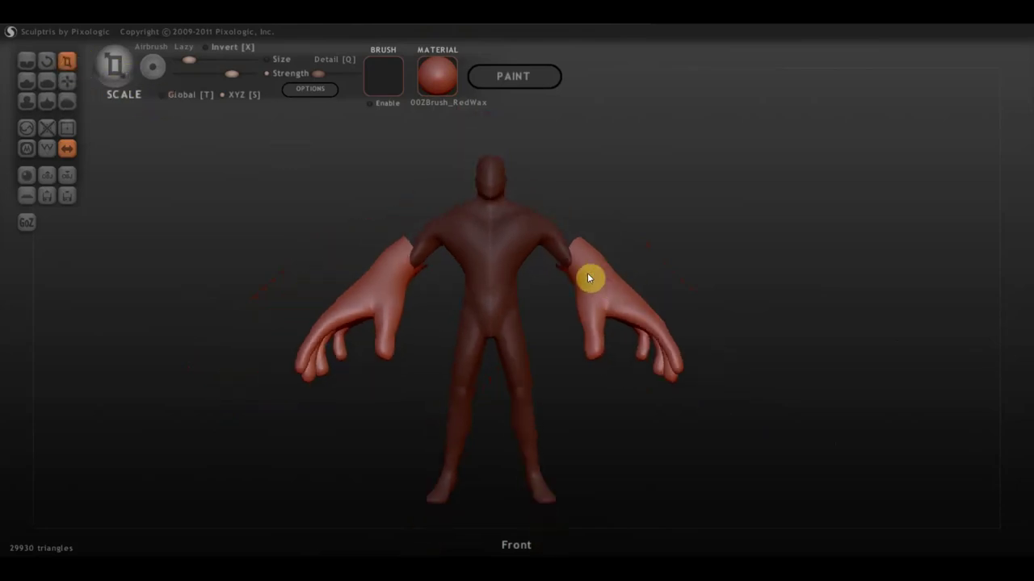
# Rescale both hands over several drags until they are narrower and smaller.
pyautogui.click(67, 81)
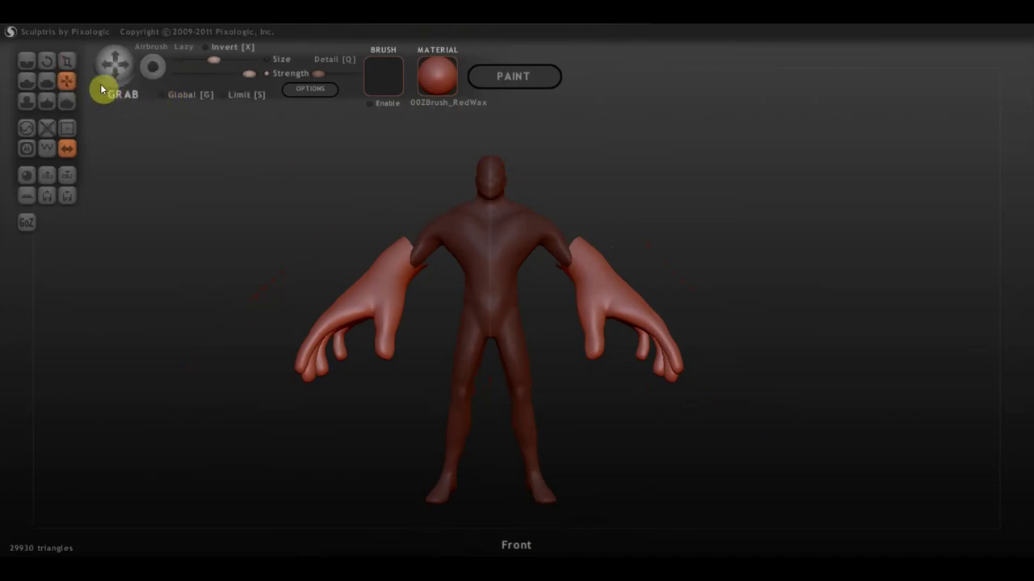
pyautogui.click(69, 61)
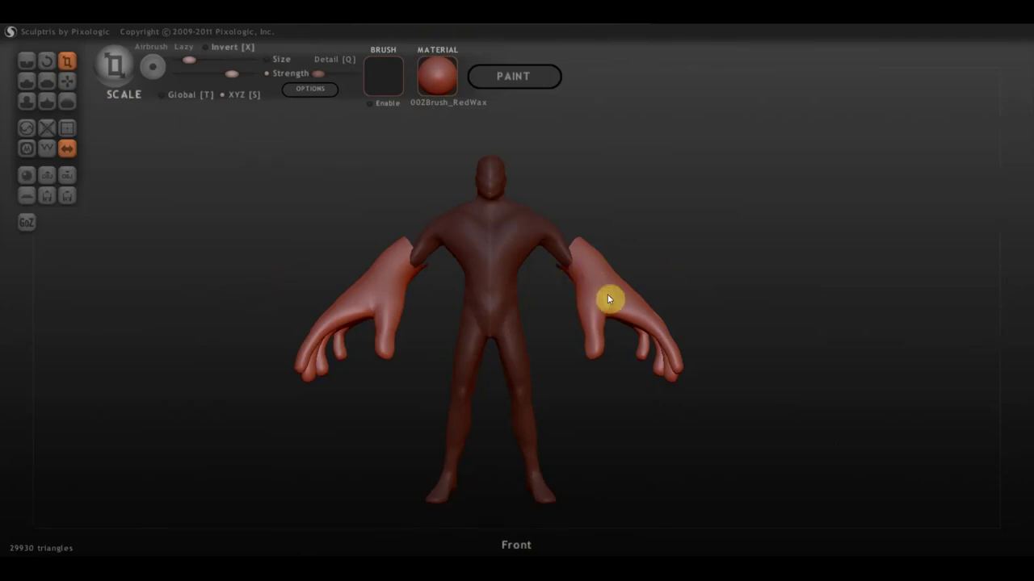
pyautogui.scroll(1, 596, 287)
pyautogui.scroll(3, 592, 289)
pyautogui.scroll(2, 592, 289)
pyautogui.scroll(3, 591, 289)
pyautogui.moveTo(623, 304); pyautogui.dragTo(623, 299)
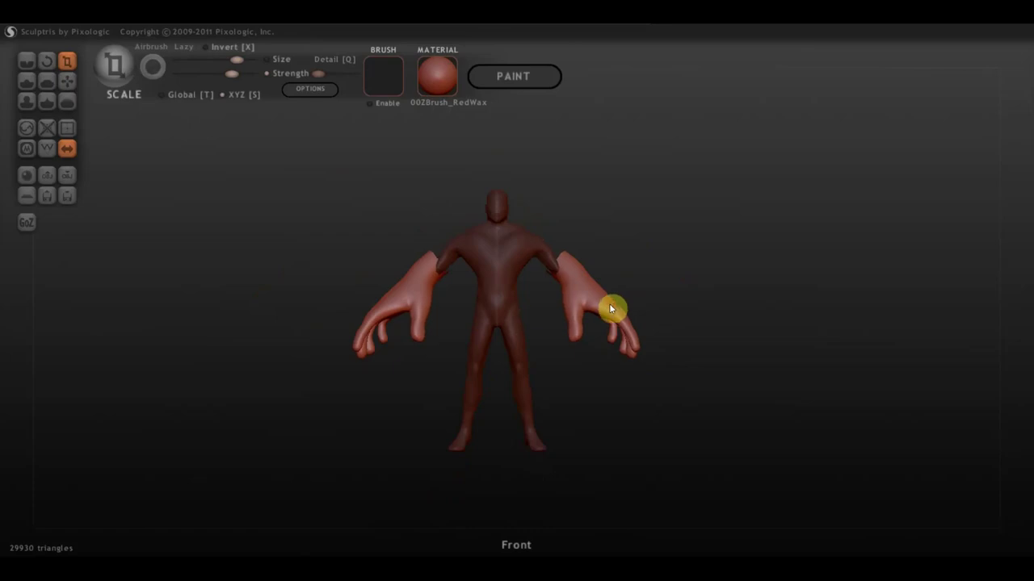
pyautogui.moveTo(584, 289)
pyautogui.mouseDown()
pyautogui.moveTo(644, 303)
pyautogui.moveTo(453, 319)
pyautogui.mouseUp()
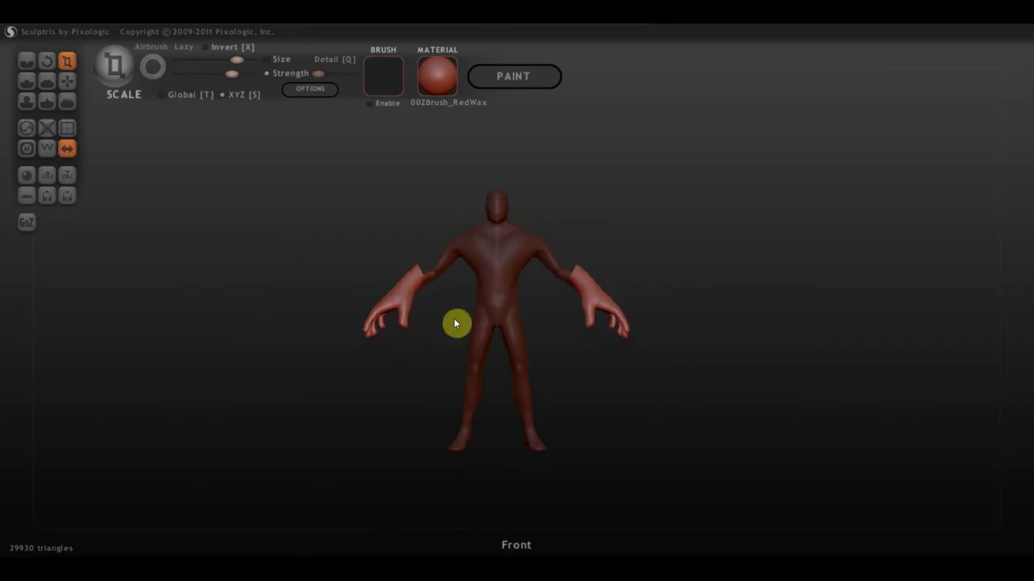
pyautogui.moveTo(596, 298); pyautogui.dragTo(422, 374)
pyautogui.moveTo(593, 304); pyautogui.dragTo(571, 309)
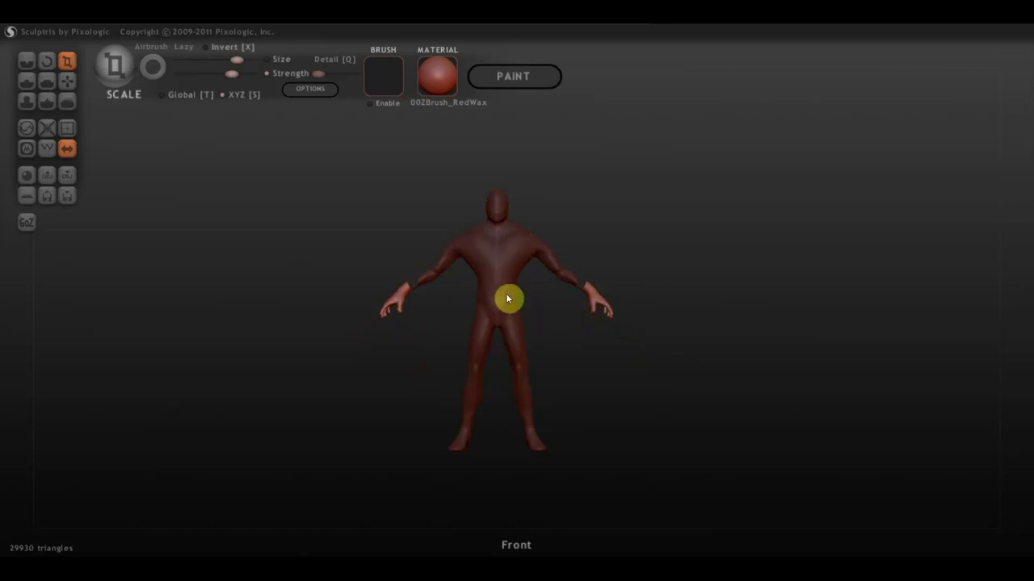
# Pull both arms down toward the torso with Grab set to Global.
pyautogui.click(68, 81)
pyautogui.click(161, 95)
pyautogui.scroll(3, 714, 328)
pyautogui.moveTo(628, 303)
pyautogui.mouseDown()
pyautogui.moveTo(608, 291)
pyautogui.moveTo(526, 351)
pyautogui.moveTo(528, 336)
pyautogui.moveTo(572, 339)
pyautogui.moveTo(761, 299)
pyautogui.mouseUp()
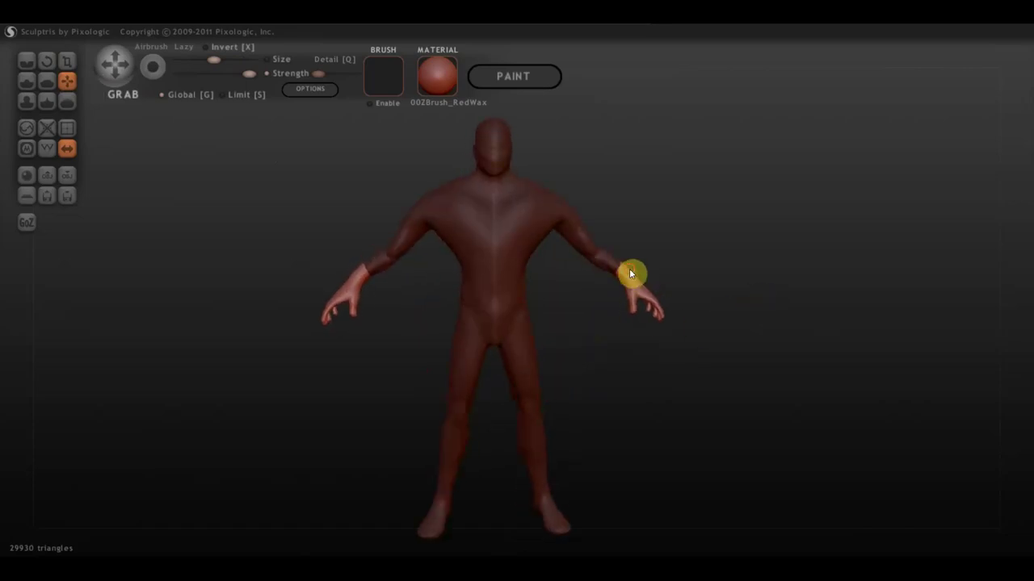
# Nudge the wrists into place, then invert and clear the mask across the whole figure.
pyautogui.moveTo(629, 273); pyautogui.dragTo(628, 275)
pyautogui.keyDown('shift'); pyautogui.moveTo(741, 282); pyautogui.dragTo(744, 285); pyautogui.keyUp('shift')
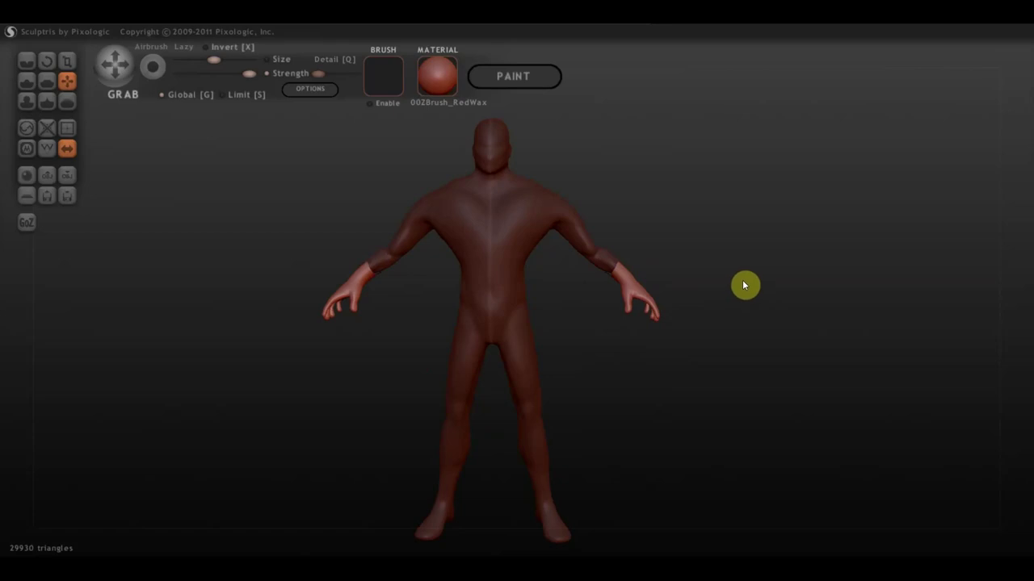
pyautogui.scroll(-2, 598, 434)
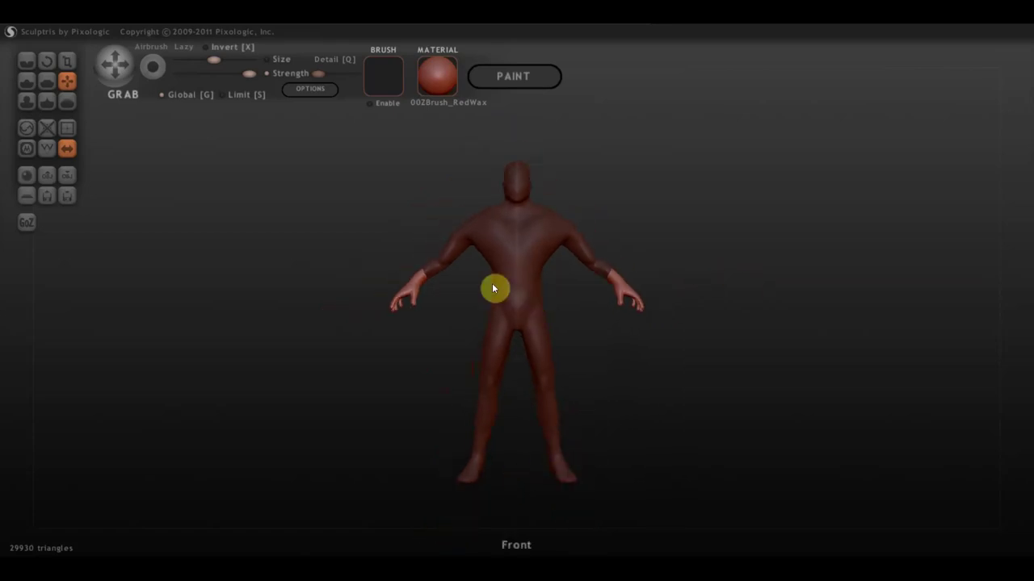
pyautogui.keyDown('alt'); pyautogui.moveTo(601, 235); pyautogui.dragTo(564, 236); pyautogui.keyUp('alt')
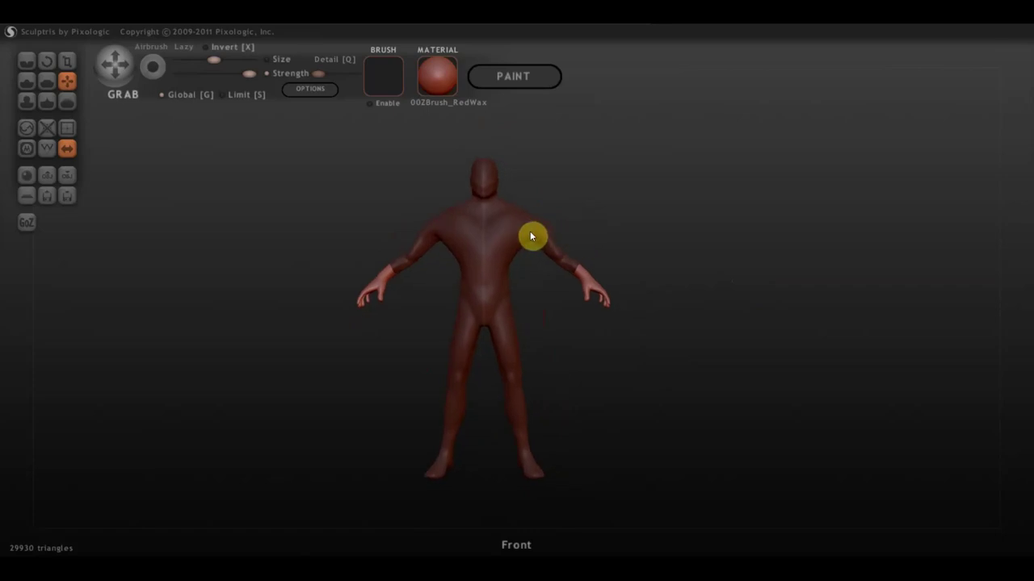
pyautogui.keyDown('ctrl'); pyautogui.click(525, 232); pyautogui.keyUp('ctrl')
pyautogui.keyDown('ctrl'); pyautogui.moveTo(654, 189); pyautogui.dragTo(683, 233); pyautogui.keyUp('ctrl')
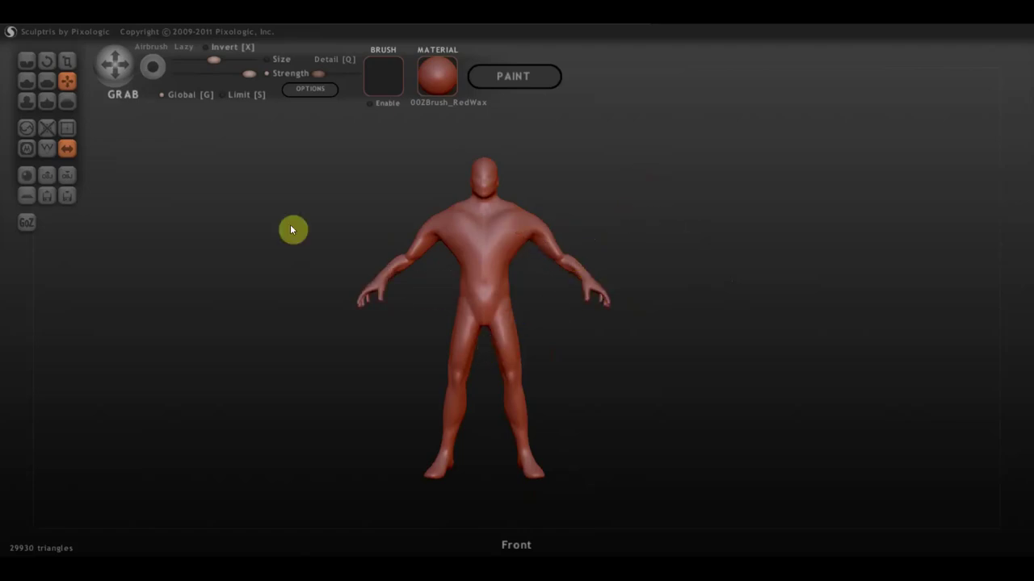
# Switch symmetry off and import рука.obj as an additional separate object.
pyautogui.click(67, 148)
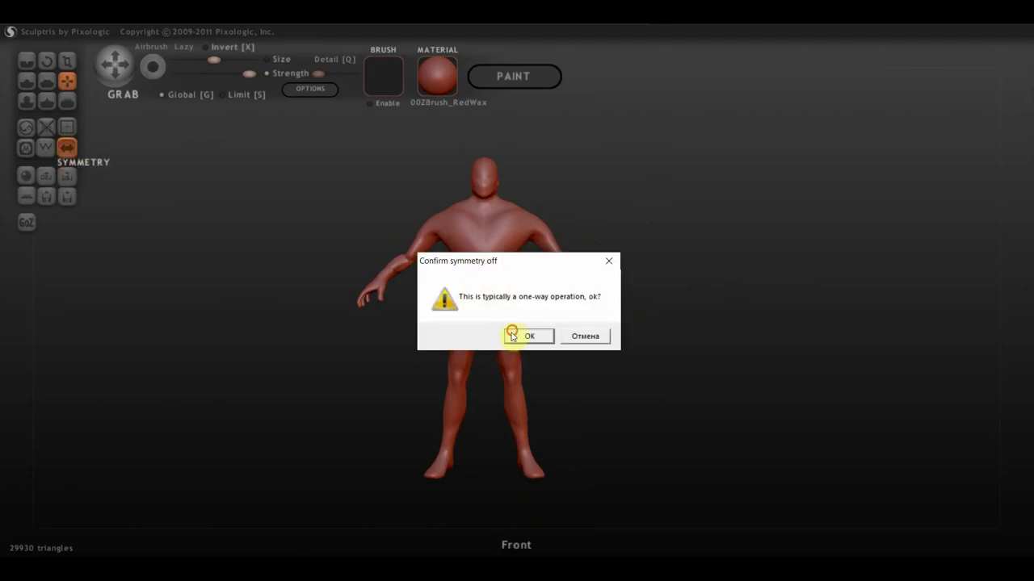
pyautogui.click(513, 334)
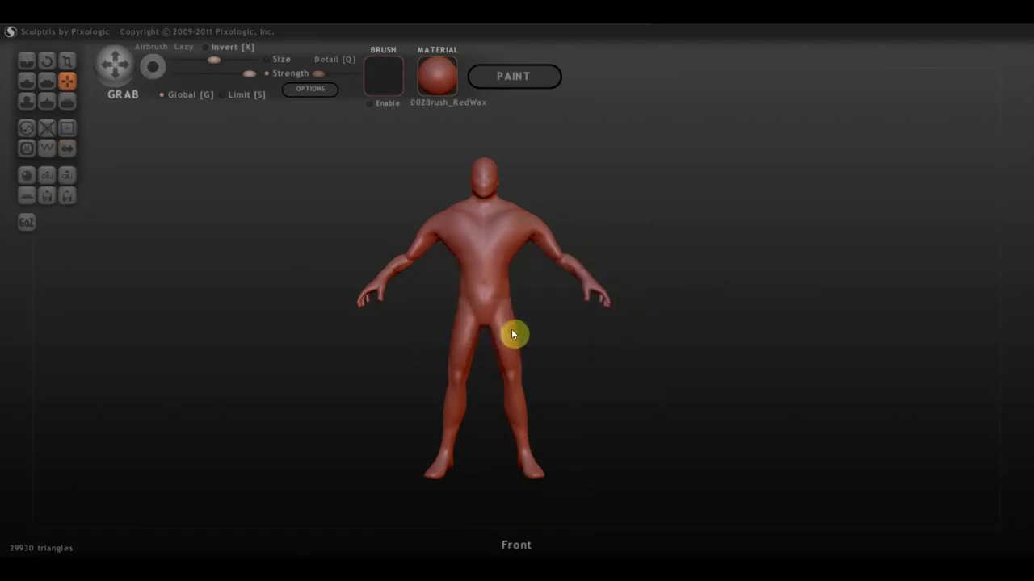
pyautogui.click(47, 175)
pyautogui.click(464, 235)
pyautogui.scroll(-3, 457, 233)
pyautogui.click(456, 162)
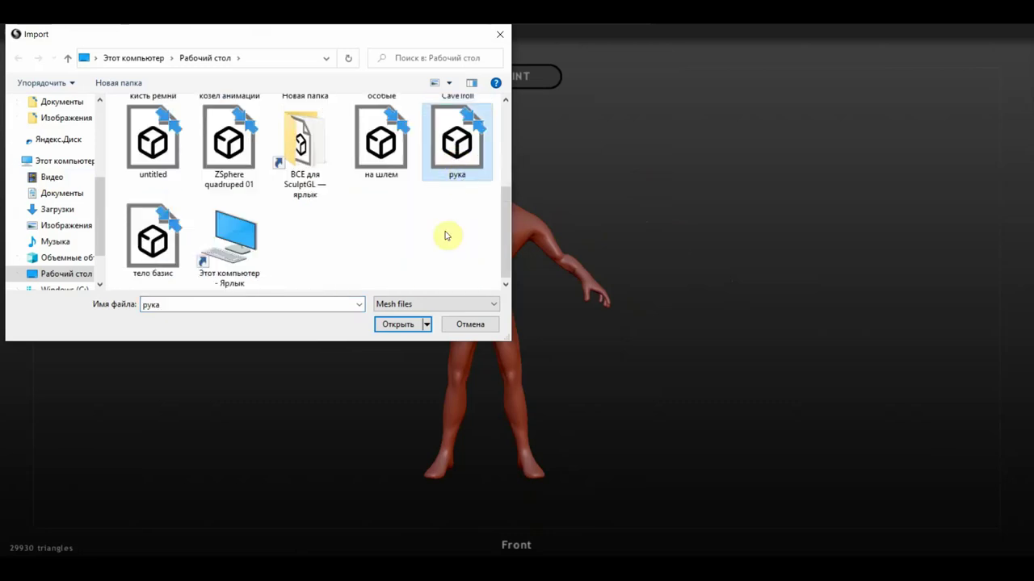
pyautogui.click(397, 324)
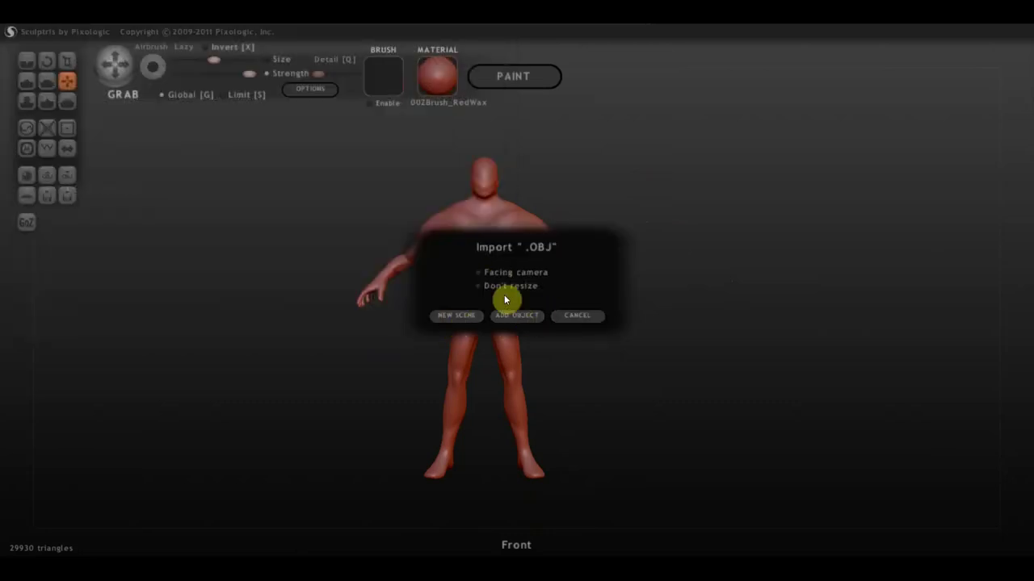
pyautogui.click(519, 317)
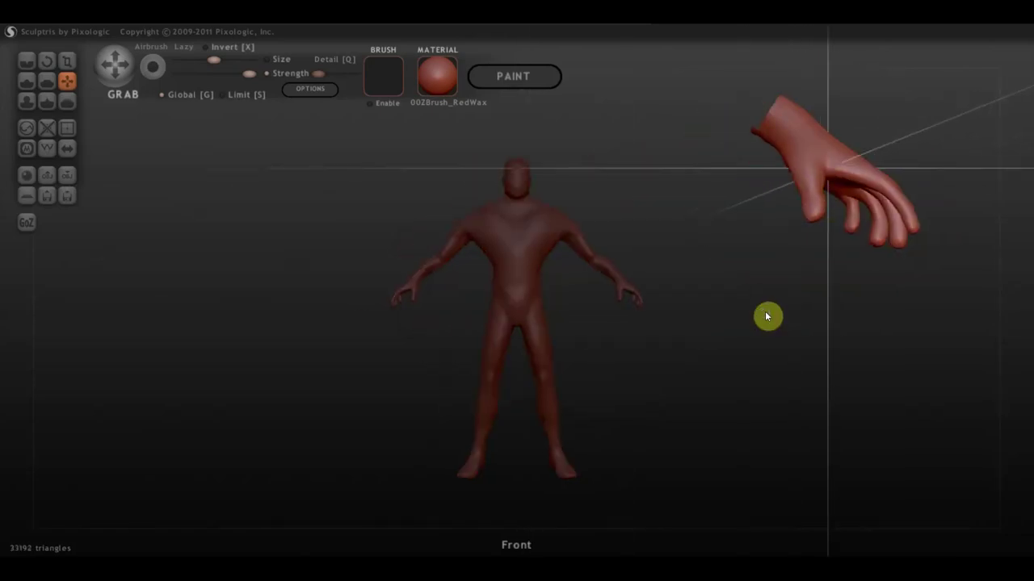
# Select Scale with Global off and try resizing the imported hand, undoing the attempt.
pyautogui.scroll(-2, 799, 211)
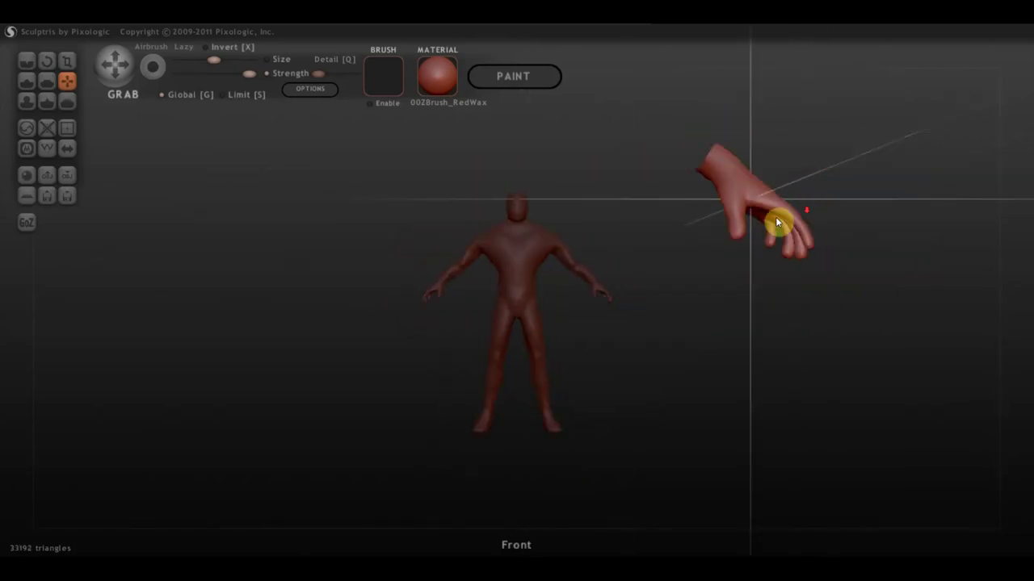
pyautogui.click(68, 62)
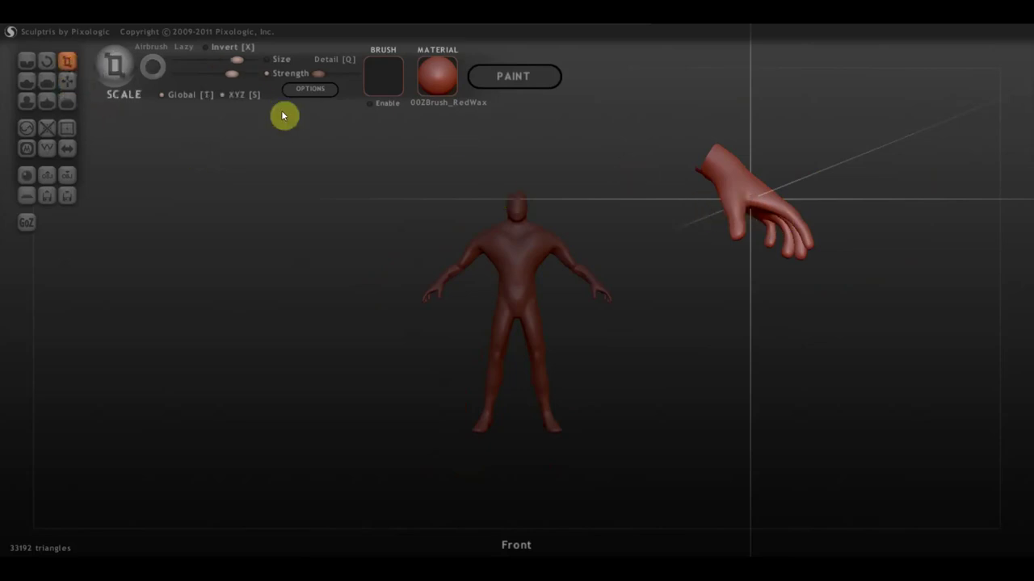
pyautogui.click(164, 95)
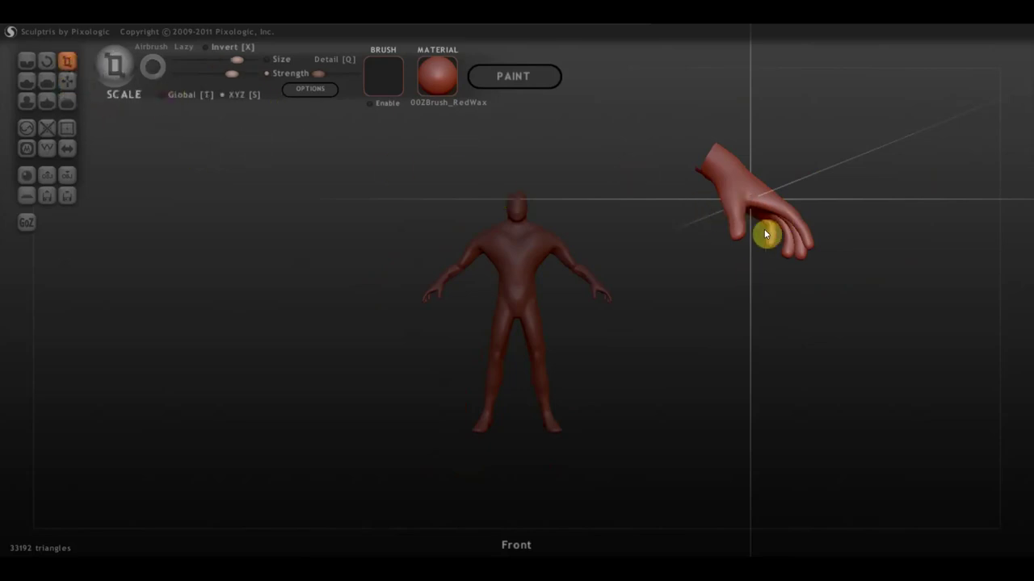
pyautogui.moveTo(764, 229); pyautogui.dragTo(758, 236, button='right')
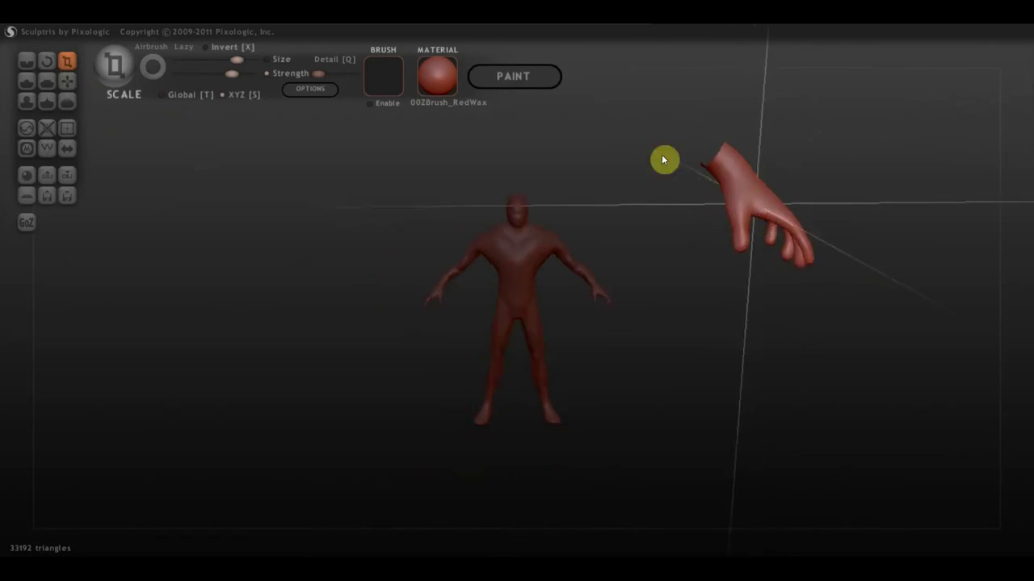
pyautogui.moveTo(767, 236)
pyautogui.mouseDown()
pyautogui.moveTo(843, 336)
pyautogui.moveTo(687, 235)
pyautogui.moveTo(627, 255)
pyautogui.mouseUp()
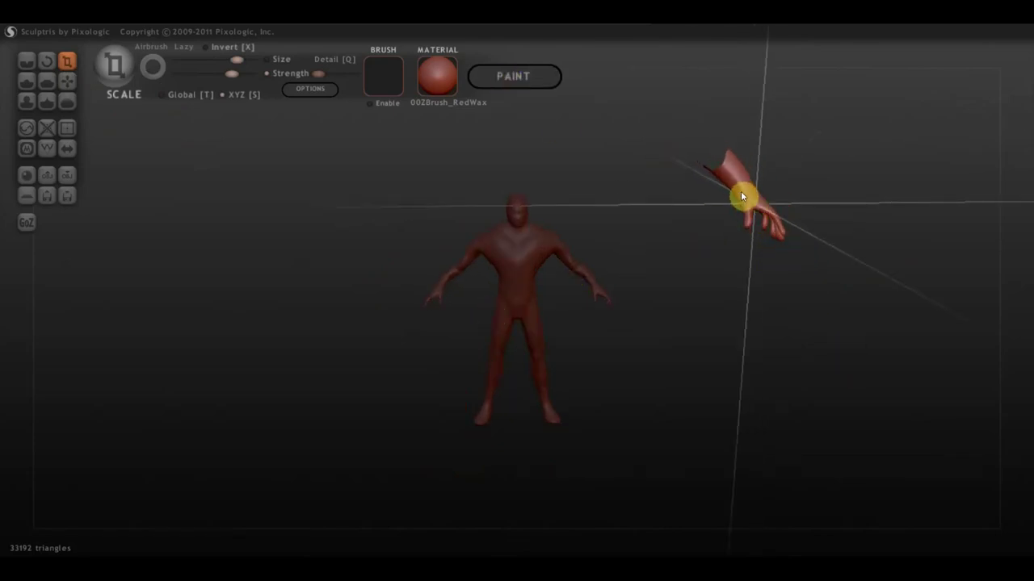
pyautogui.hotkey('ctrl', 'z')
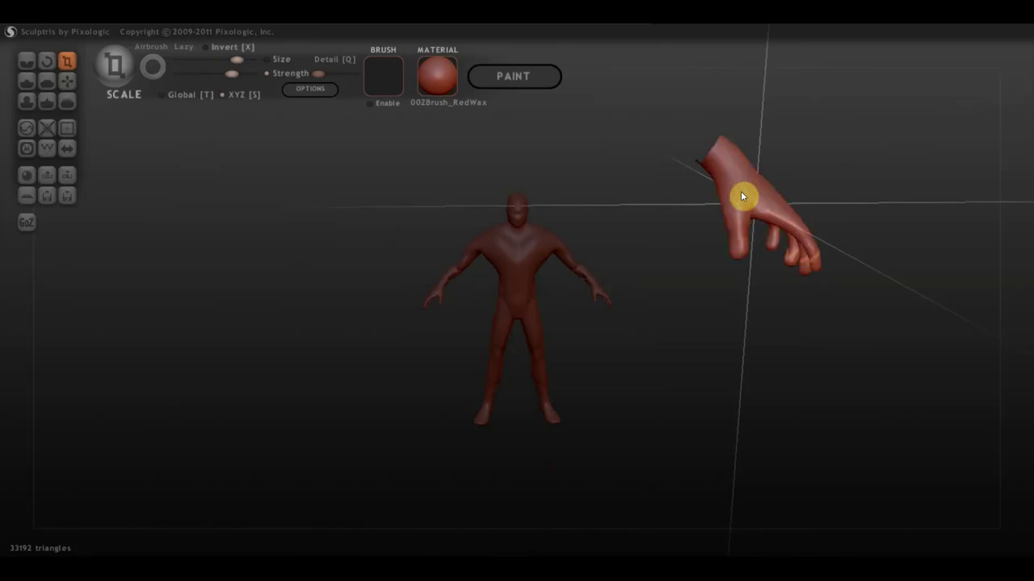
# Shrink the hand considerably in two drags, then orbit to a side view.
pyautogui.scroll(-3, 740, 192)
pyautogui.scroll(-2, 747, 206)
pyautogui.moveTo(652, 246); pyautogui.dragTo(501, 316)
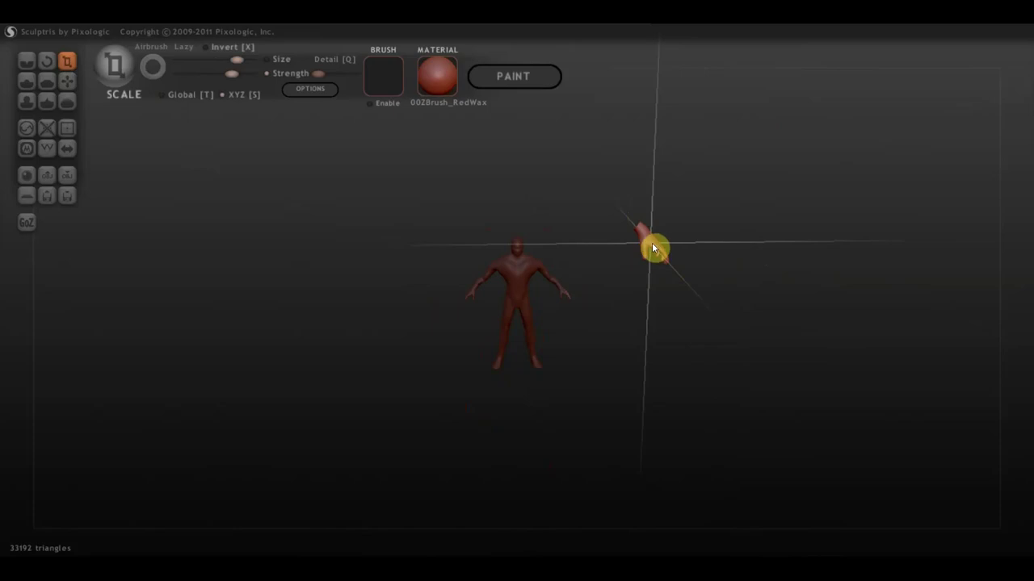
pyautogui.moveTo(653, 246); pyautogui.dragTo(436, 378)
pyautogui.scroll(5, 687, 260)
pyautogui.keyDown('shift'); pyautogui.moveTo(711, 256); pyautogui.dragTo(687, 271); pyautogui.keyUp('shift')
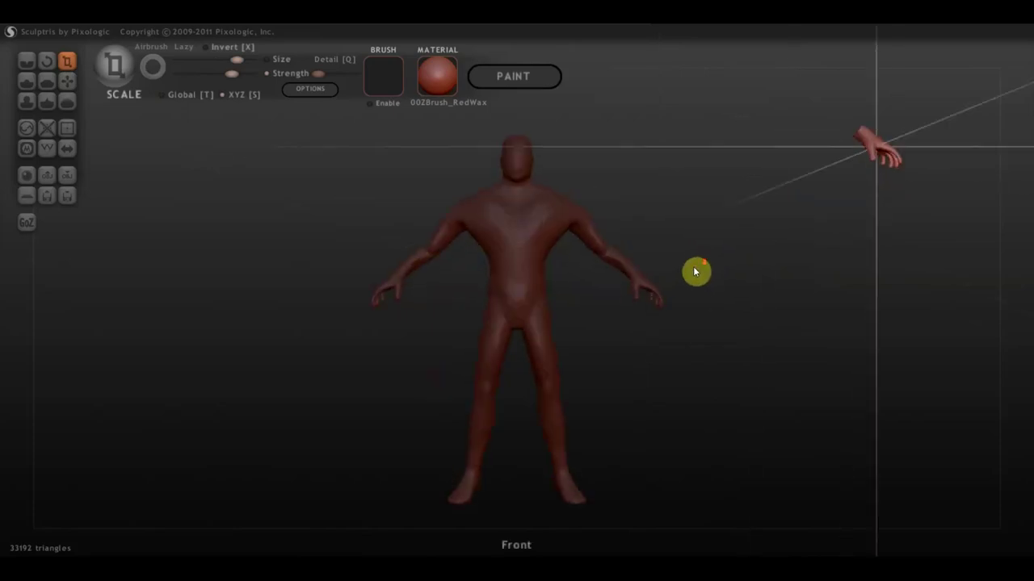
pyautogui.scroll(-1, 695, 269)
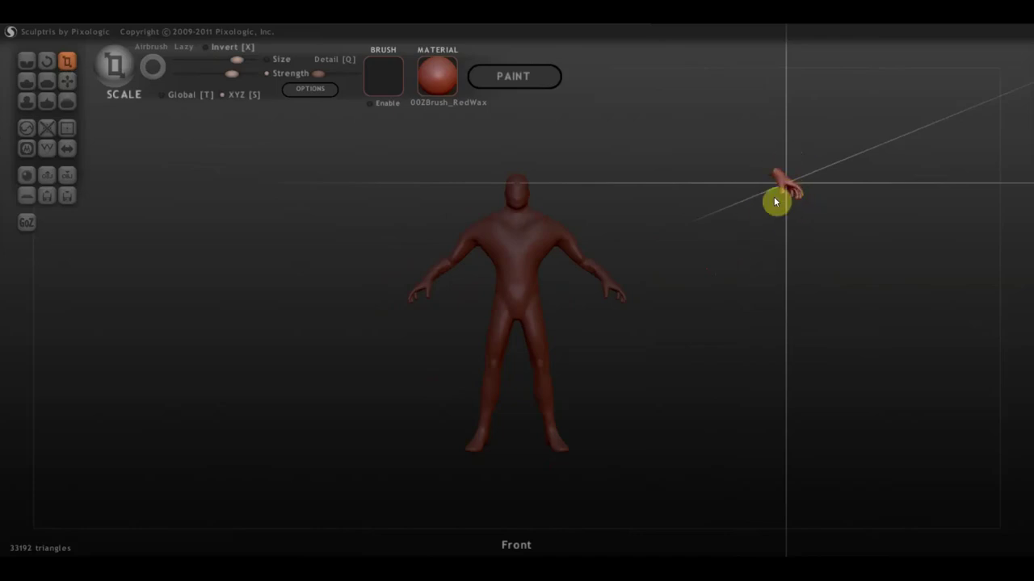
pyautogui.moveTo(814, 179)
pyautogui.mouseDown()
pyautogui.moveTo(759, 266)
pyautogui.moveTo(595, 283)
pyautogui.moveTo(610, 276)
pyautogui.mouseUp()
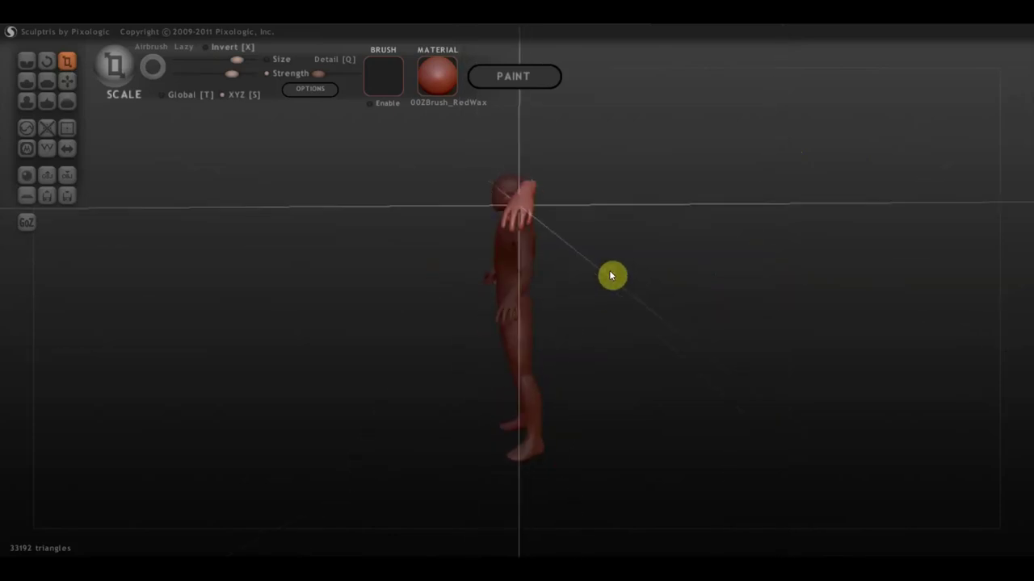
pyautogui.click(67, 81)
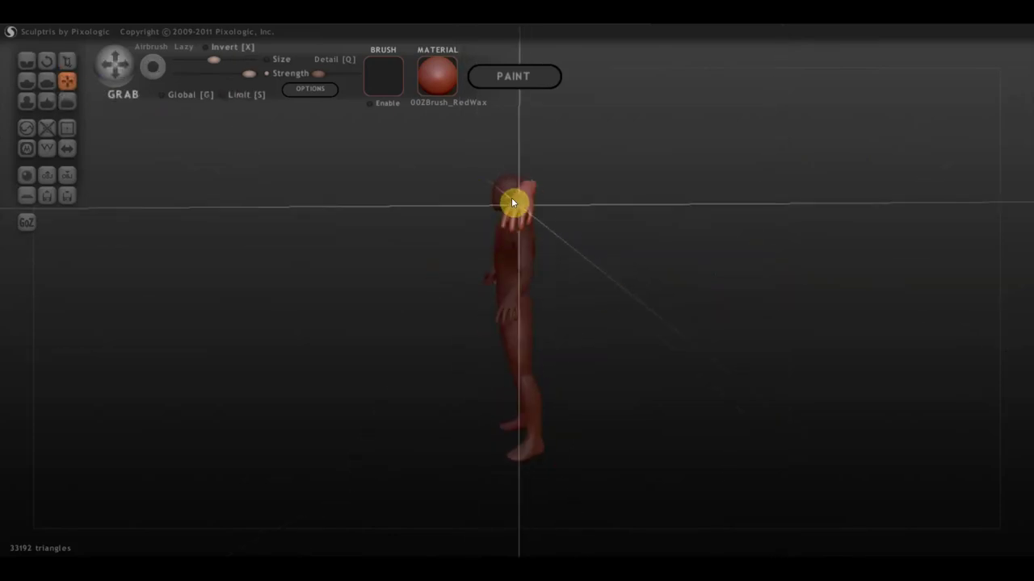
pyautogui.moveTo(512, 202); pyautogui.dragTo(622, 202)
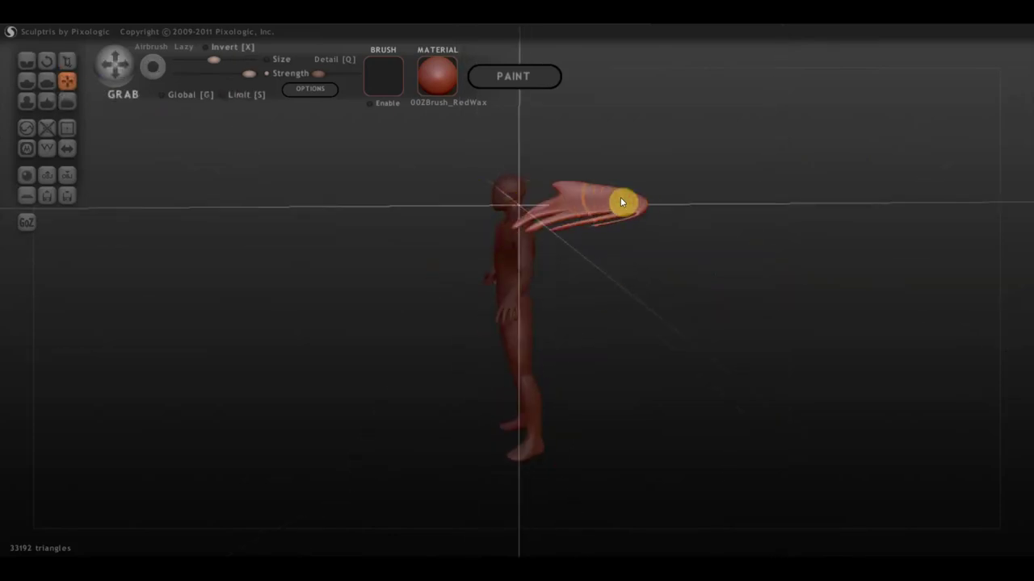
pyautogui.hotkey('ctrl', 'z')
pyautogui.click(161, 96)
pyautogui.moveTo(509, 249); pyautogui.dragTo(984, 204)
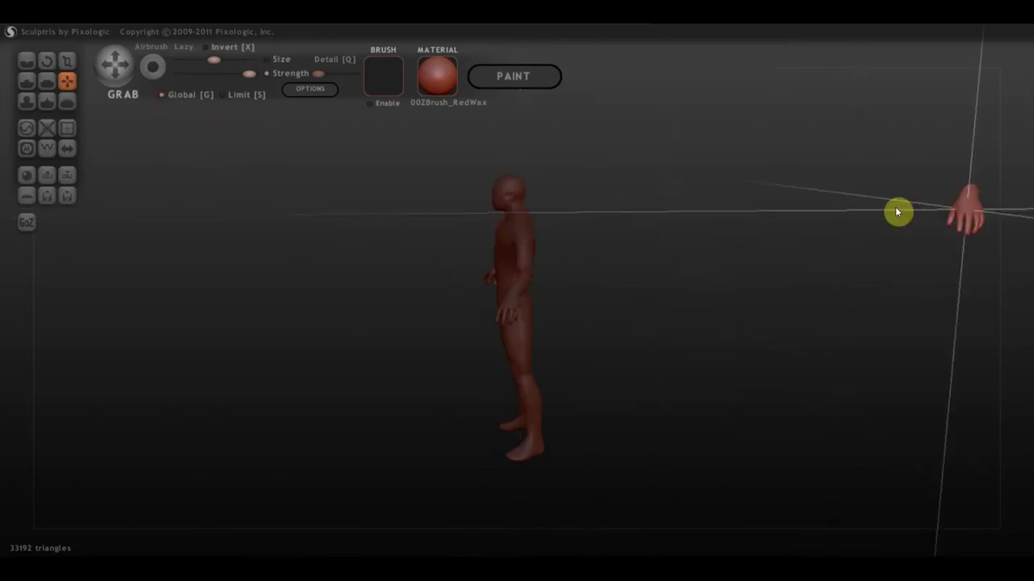
pyautogui.moveTo(744, 308); pyautogui.dragTo(571, 306)
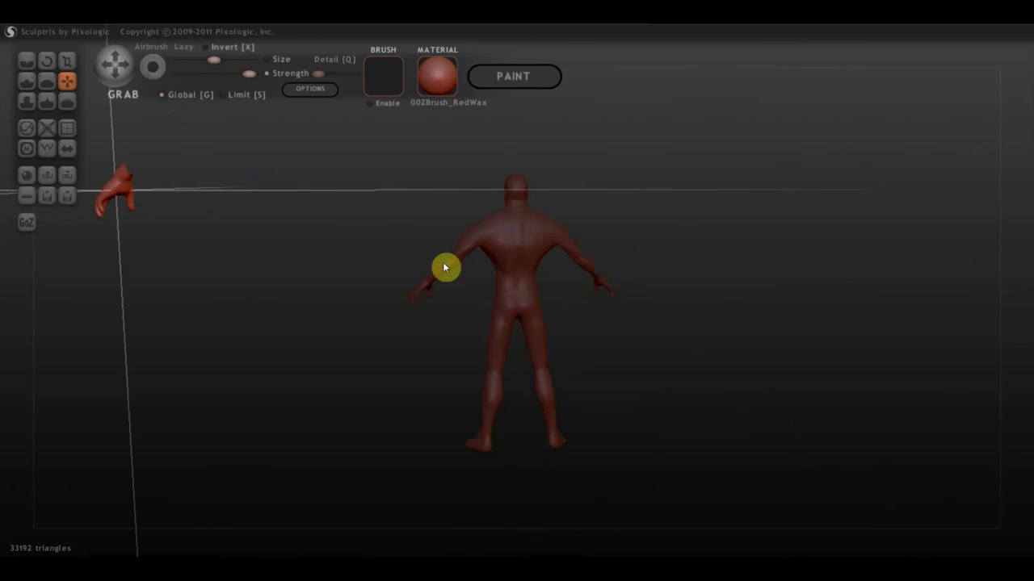
pyautogui.keyDown('shift'); pyautogui.moveTo(561, 231); pyautogui.dragTo(669, 246); pyautogui.keyUp('shift')
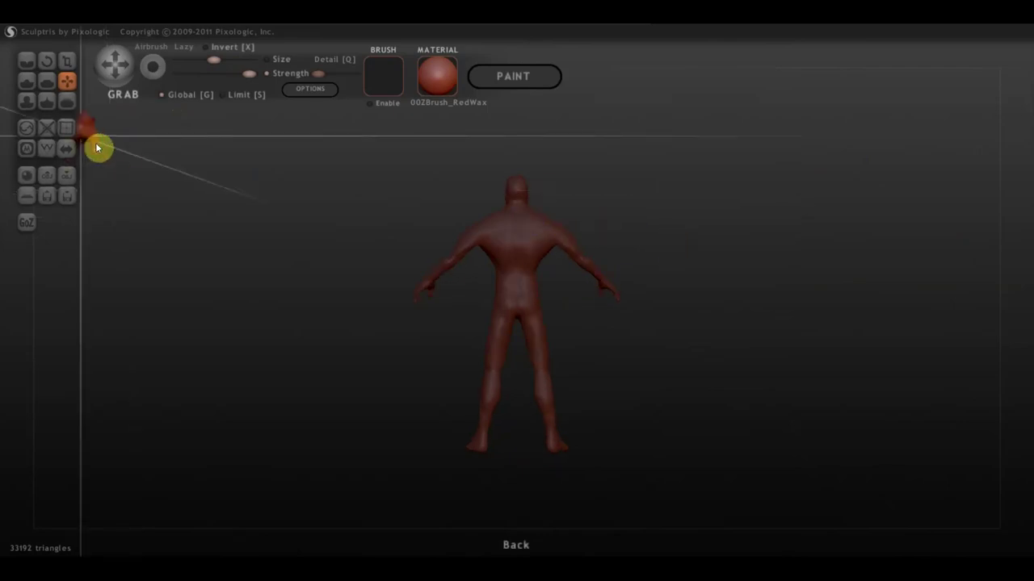
pyautogui.moveTo(247, 205); pyautogui.dragTo(624, 231)
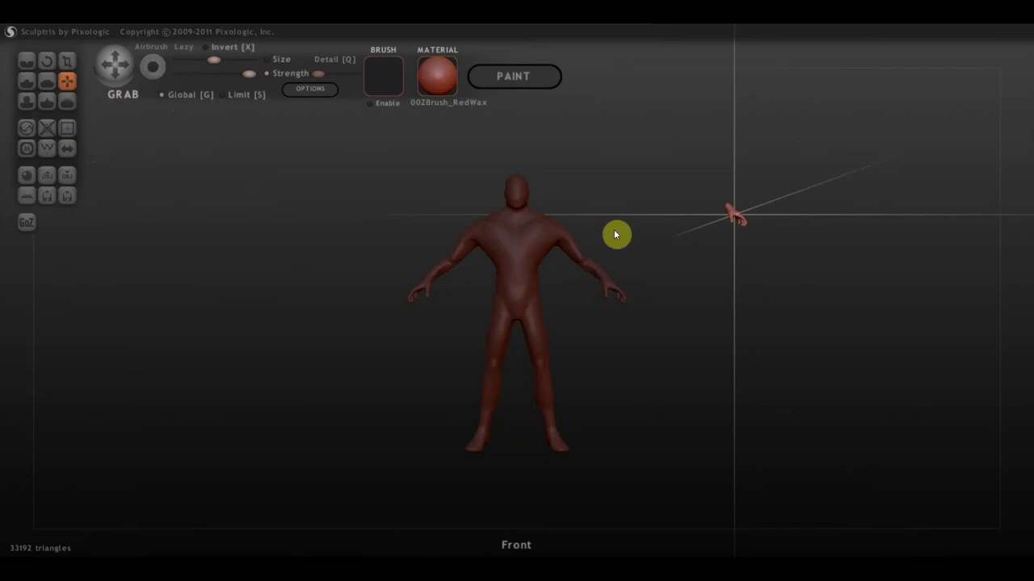
pyautogui.click(538, 245)
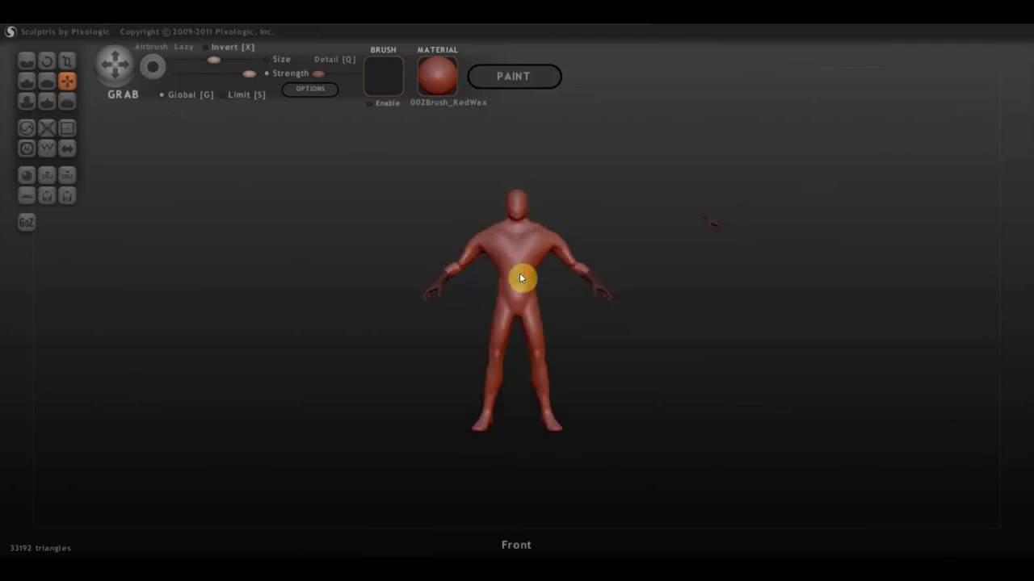
pyautogui.keyDown('alt'); pyautogui.moveTo(586, 282); pyautogui.dragTo(516, 299); pyautogui.keyUp('alt')
pyautogui.moveTo(487, 257)
pyautogui.keyDown('alt'); pyautogui.mouseDown()
pyautogui.moveTo(569, 240)
pyautogui.moveTo(436, 271)
pyautogui.moveTo(554, 270)
pyautogui.mouseUp(); pyautogui.keyUp('alt')
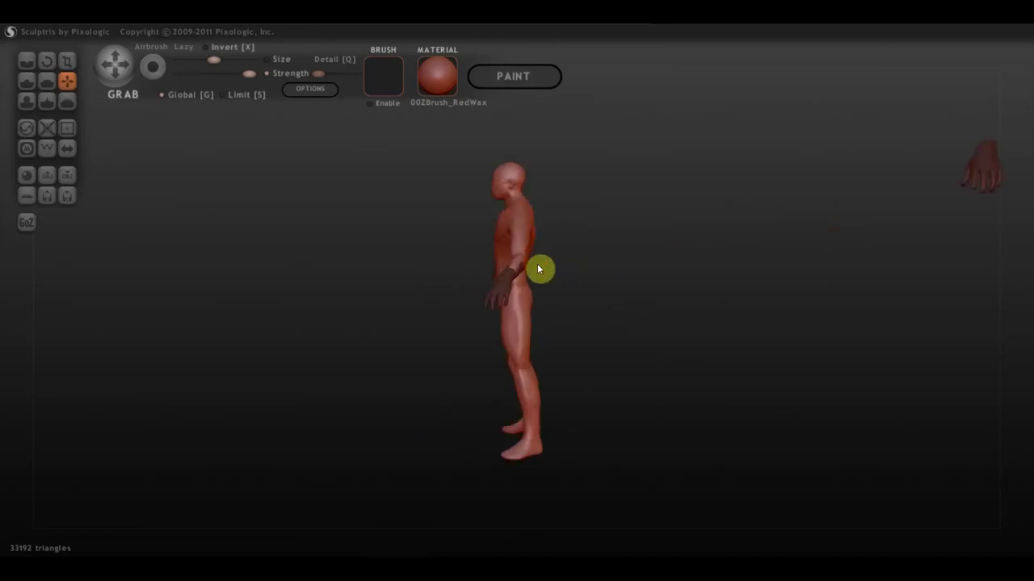
pyautogui.scroll(-3, 808, 173)
pyautogui.moveTo(780, 225)
pyautogui.mouseDown()
pyautogui.moveTo(692, 240)
pyautogui.moveTo(750, 237)
pyautogui.moveTo(676, 256)
pyautogui.mouseUp()
pyautogui.moveTo(644, 335)
pyautogui.mouseDown()
pyautogui.moveTo(632, 332)
pyautogui.moveTo(703, 327)
pyautogui.mouseUp()
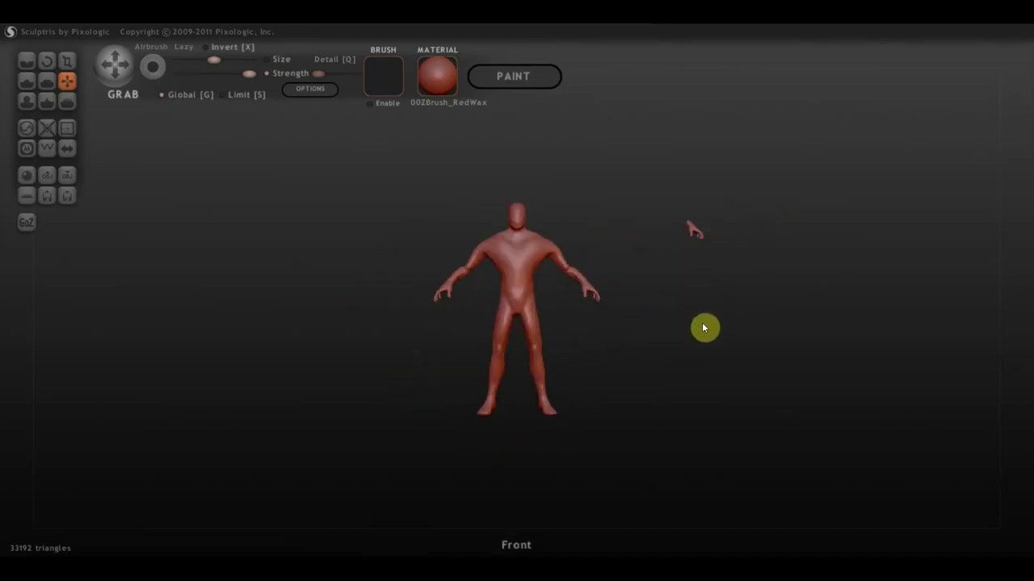
pyautogui.scroll(3, 702, 328)
pyautogui.scroll(2, 702, 328)
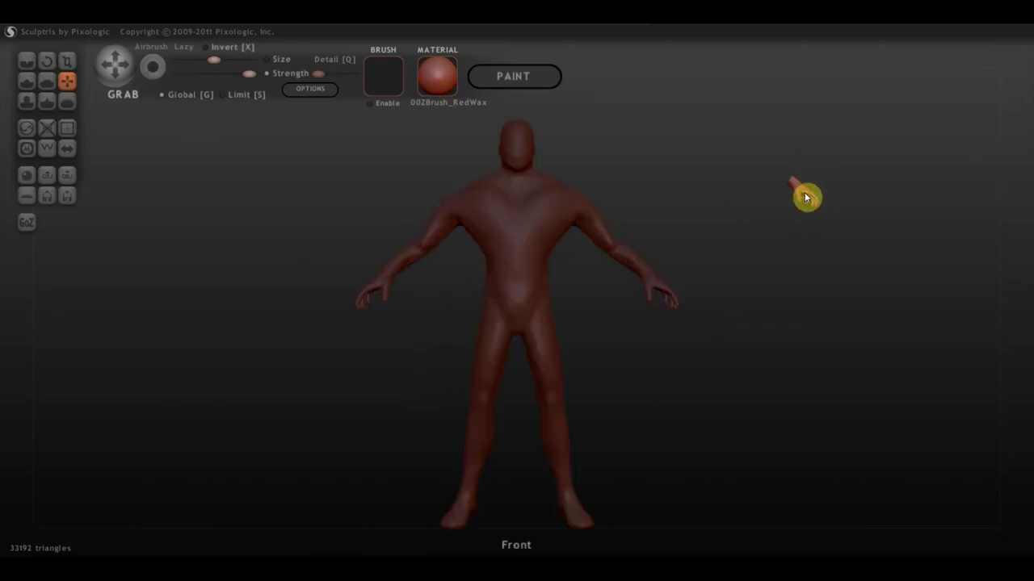
pyautogui.hotkey('ctrl', 'i')
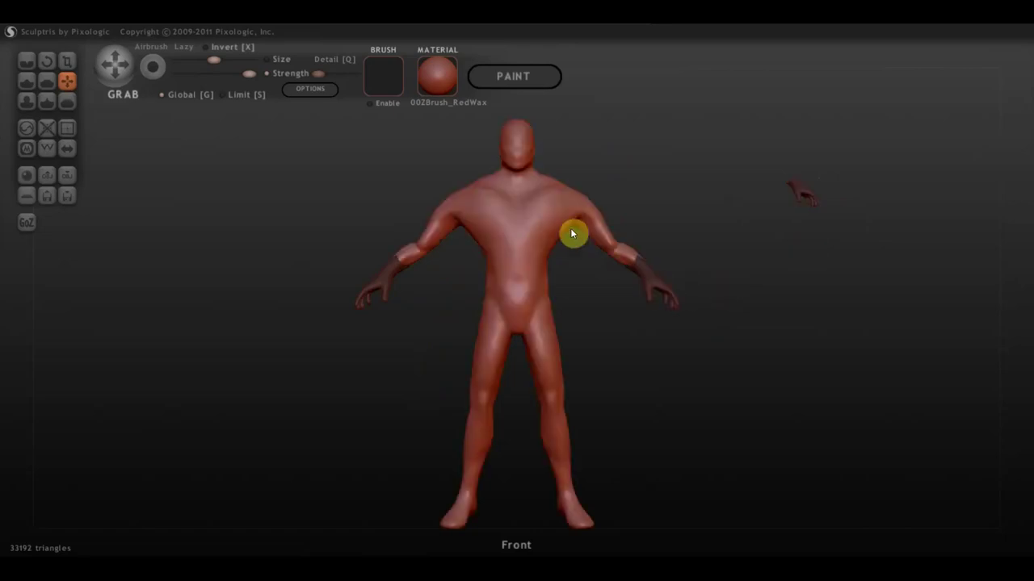
pyautogui.hotkey('ctrl', 'i')
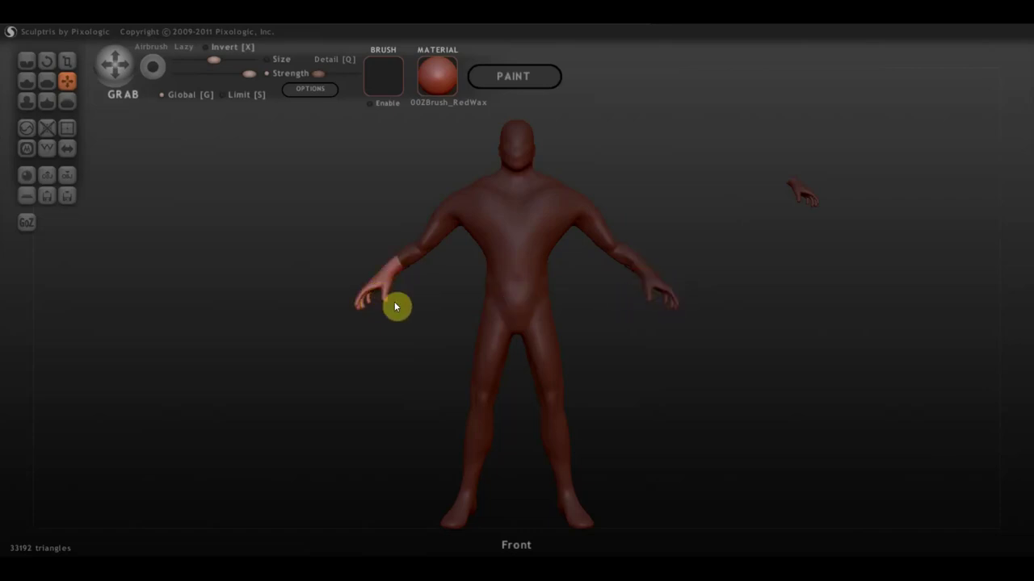
pyautogui.scroll(-2, 571, 280)
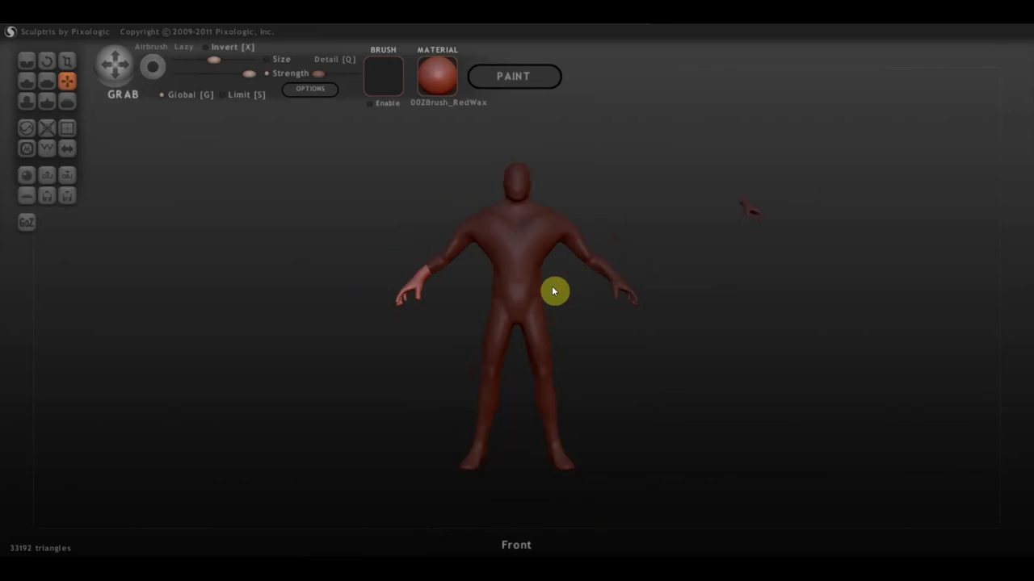
pyautogui.scroll(-2, 522, 274)
pyautogui.scroll(-1, 528, 279)
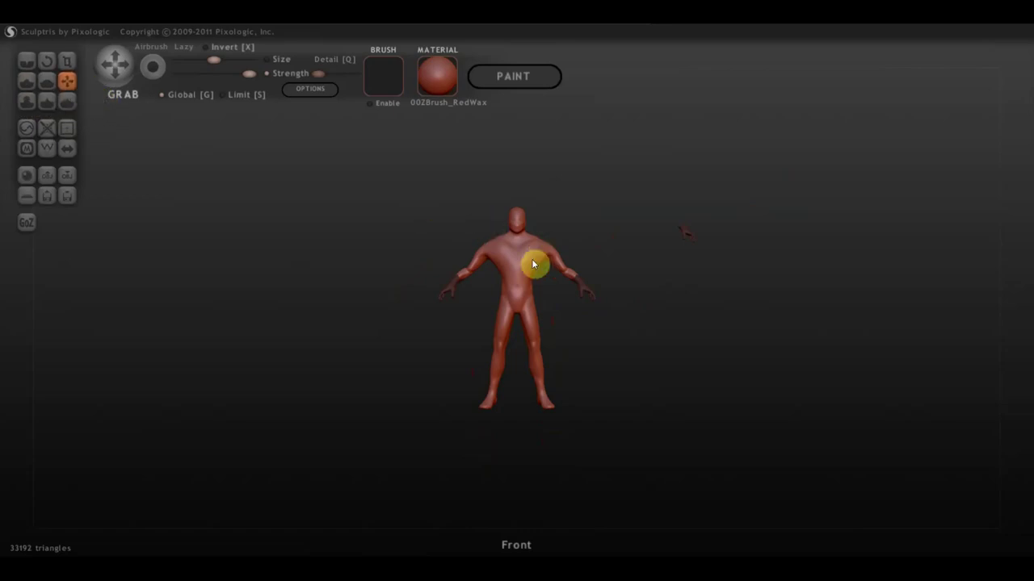
# Drag the body up and a hand piece below it, then turn on symmetry and confirm.
pyautogui.moveTo(515, 272); pyautogui.dragTo(513, 153)
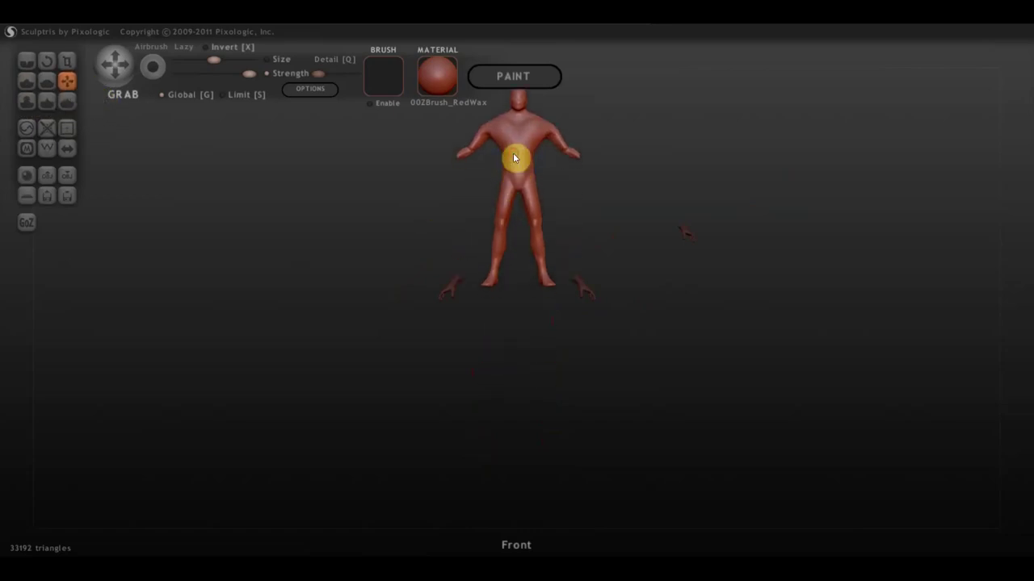
pyautogui.moveTo(450, 289); pyautogui.dragTo(445, 391)
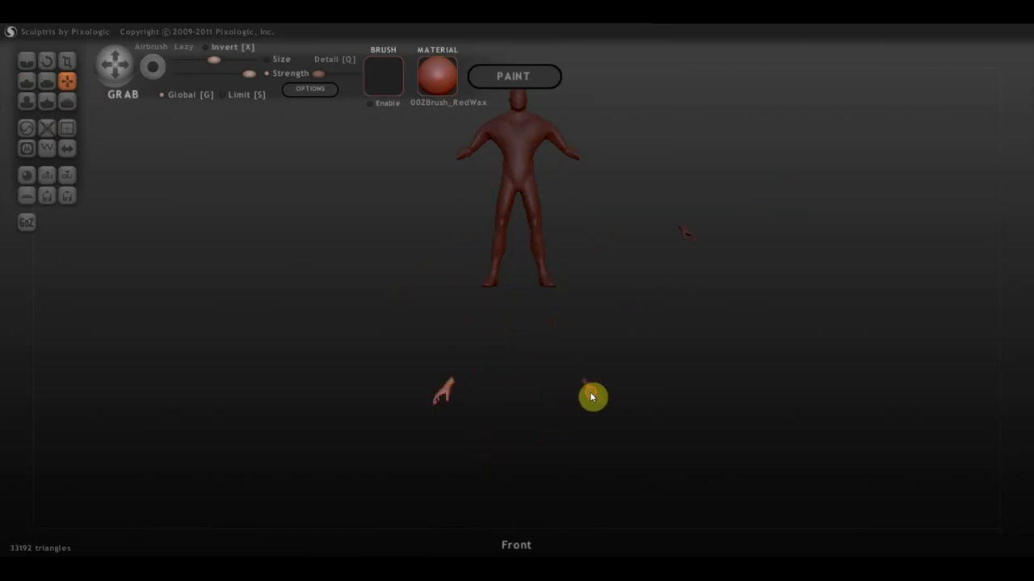
pyautogui.click(69, 150)
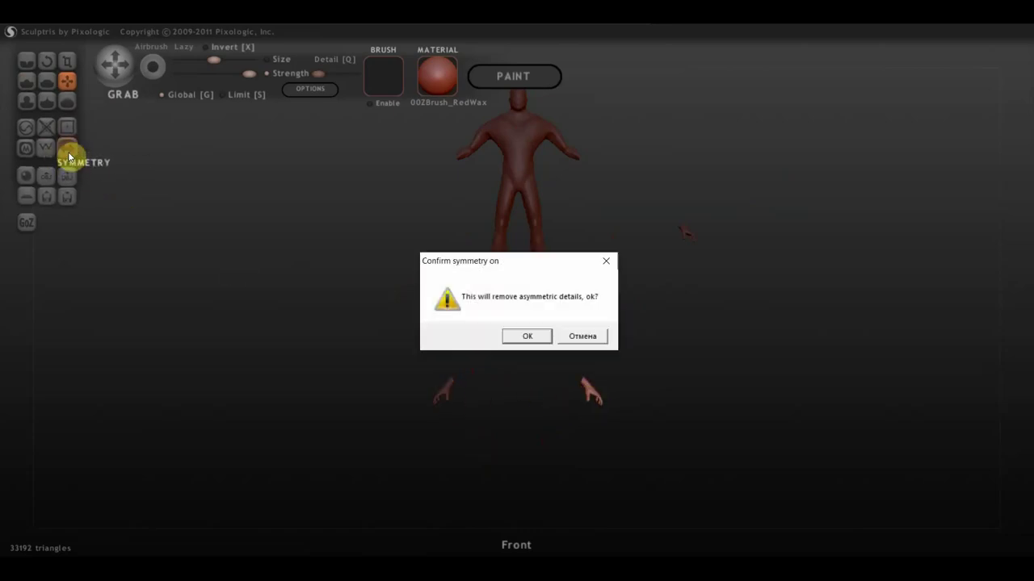
pyautogui.click(526, 340)
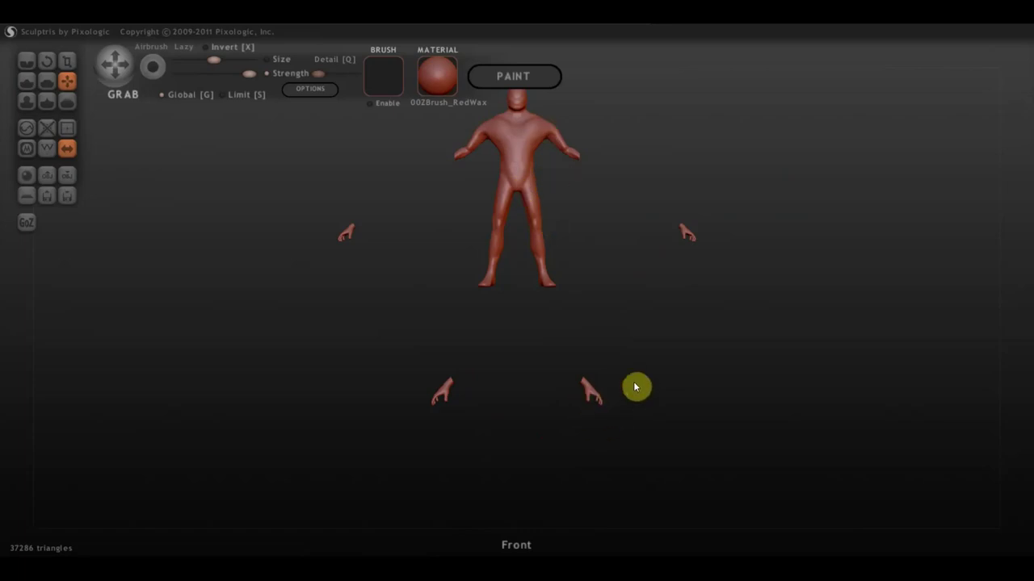
# Grab the small hand piece onto the right forearm, check the fit, and select the body mesh.
pyautogui.moveTo(633, 386); pyautogui.dragTo(654, 434)
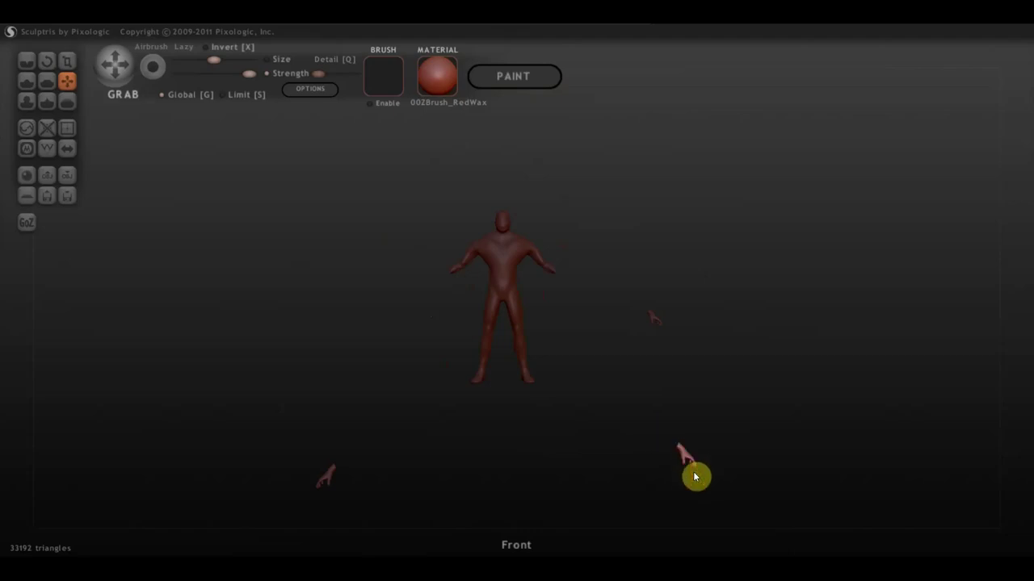
pyautogui.moveTo(694, 474); pyautogui.dragTo(567, 291)
pyautogui.scroll(2, 577, 307)
pyautogui.scroll(3, 583, 318)
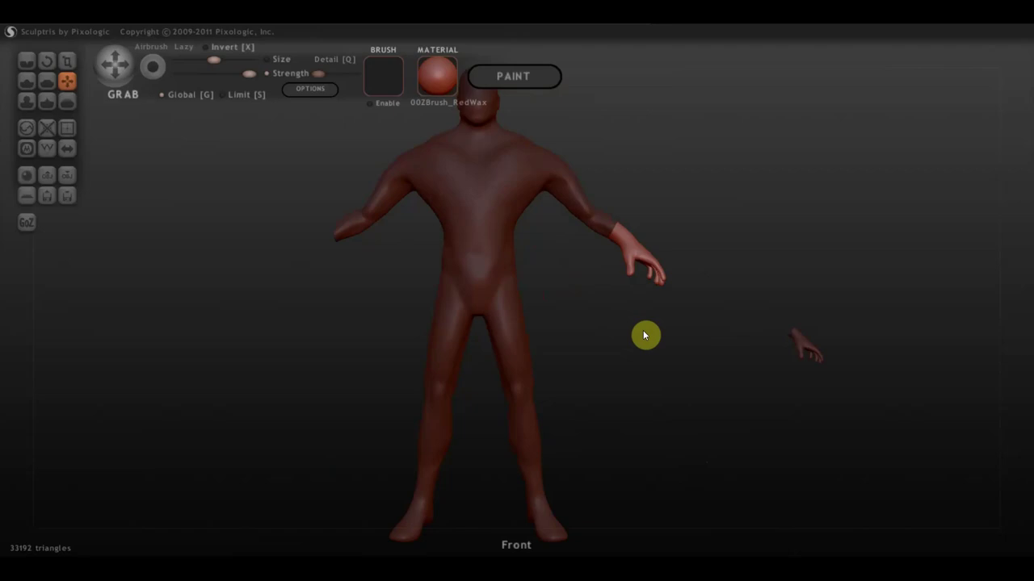
pyautogui.moveTo(643, 335); pyautogui.dragTo(646, 351)
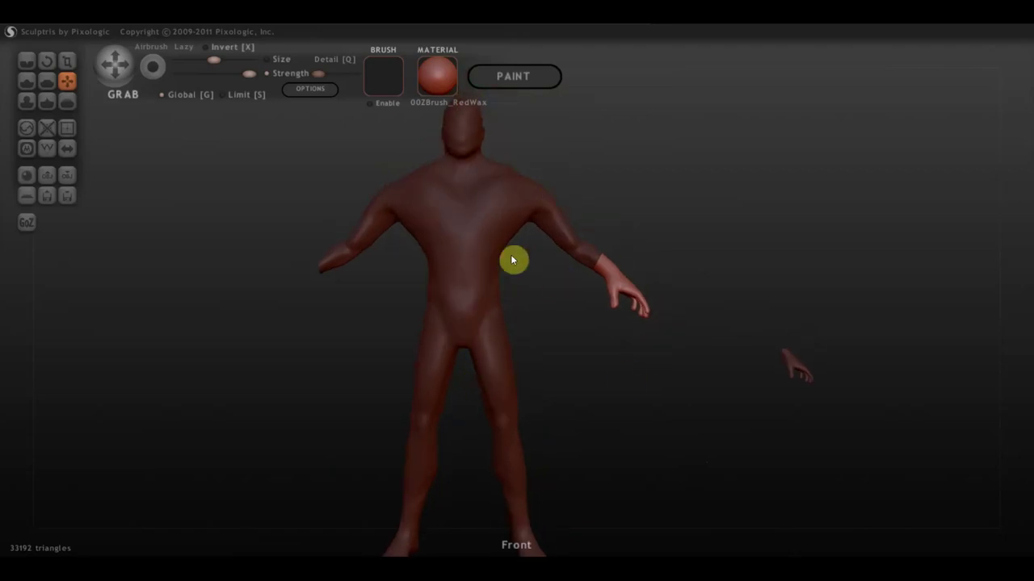
pyautogui.click(458, 206)
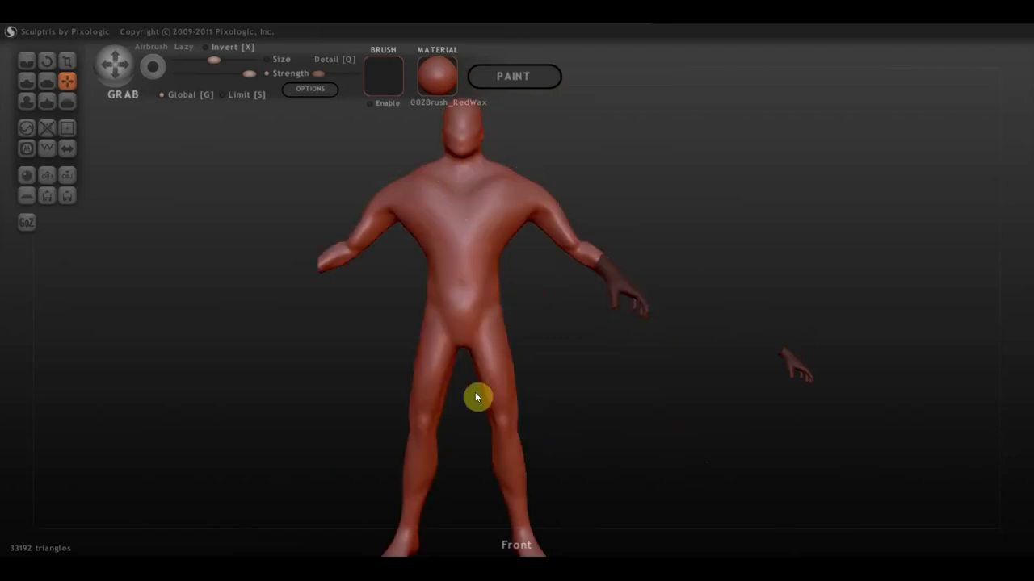
pyautogui.scroll(-2, 634, 313)
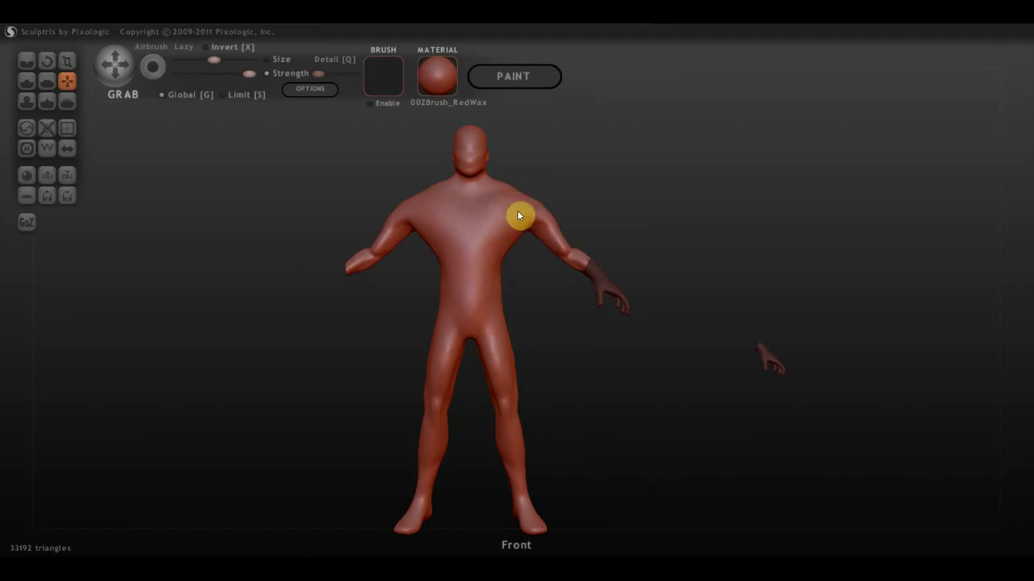
# Add a new sphere as an extra object beside the figure and shrink it to shoulder size.
pyautogui.click(28, 176)
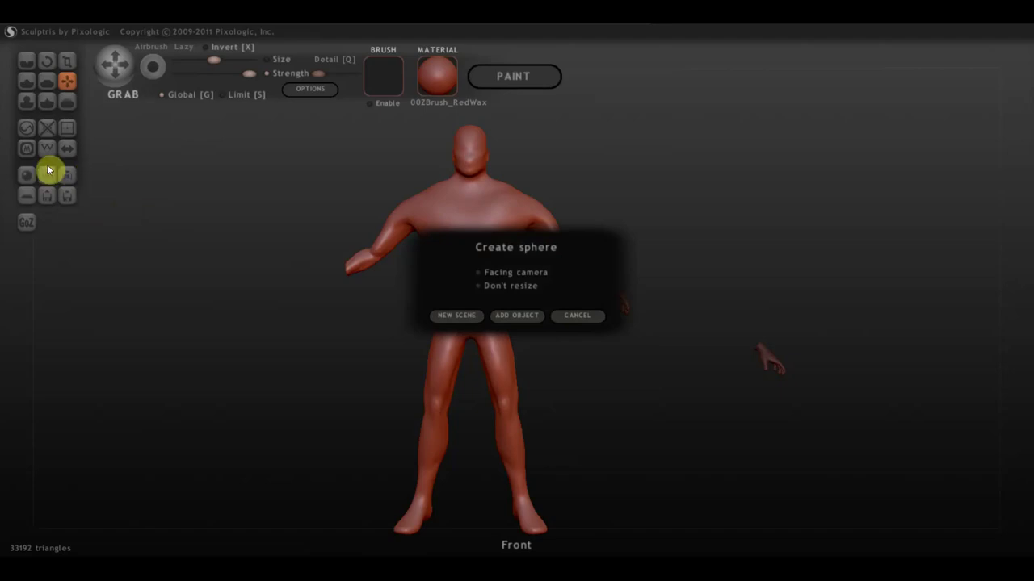
pyautogui.click(525, 315)
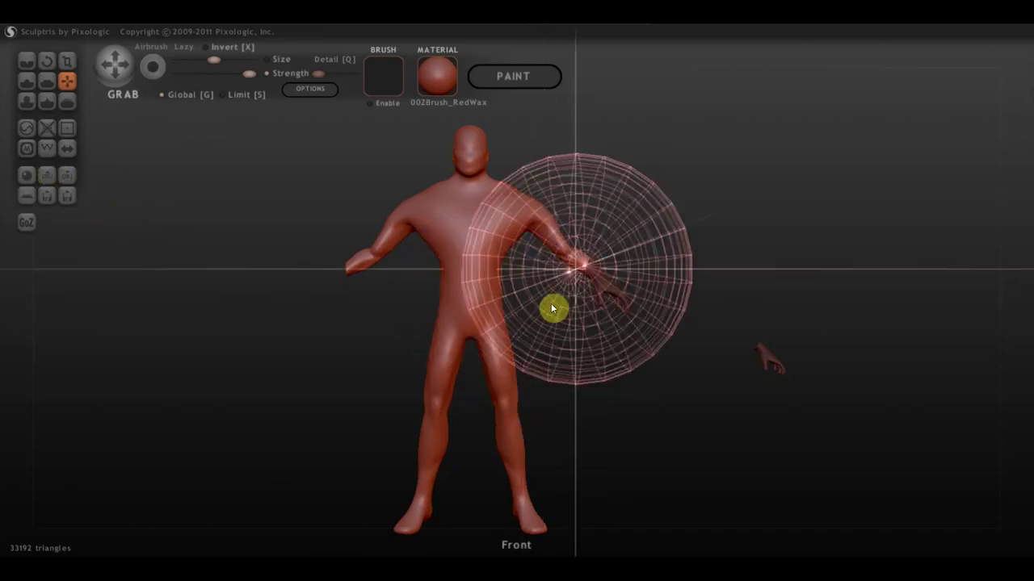
pyautogui.click(578, 244)
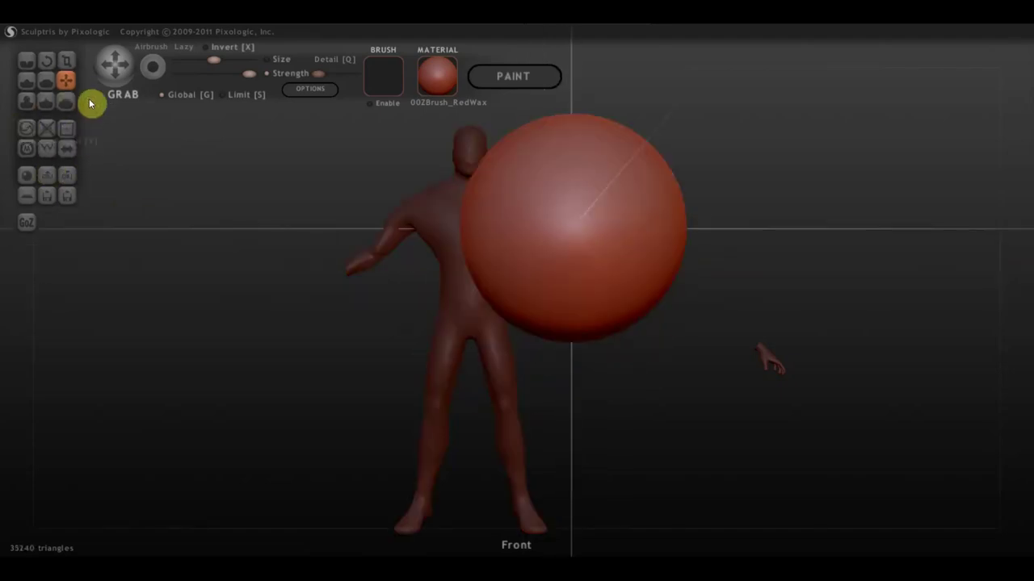
pyautogui.click(67, 60)
pyautogui.moveTo(600, 191)
pyautogui.mouseDown()
pyautogui.moveTo(466, 229)
pyautogui.moveTo(552, 203)
pyautogui.moveTo(593, 207)
pyautogui.moveTo(354, 269)
pyautogui.moveTo(442, 257)
pyautogui.mouseUp()
pyautogui.moveTo(578, 227); pyautogui.dragTo(477, 252)
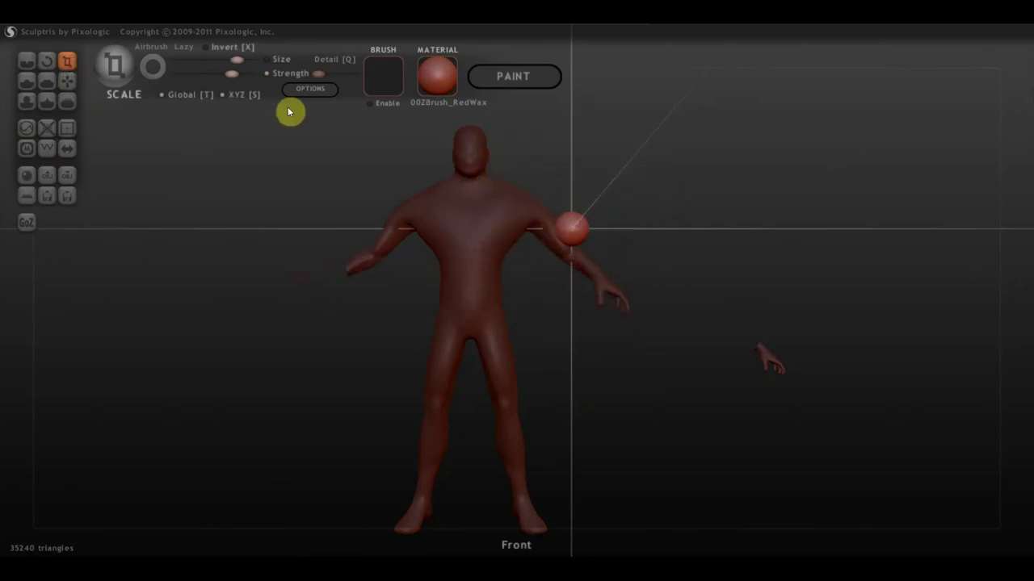
# Move the sphere onto the right shoulder, shrink it to a small nub and pull it upward.
pyautogui.click(70, 81)
pyautogui.moveTo(622, 215)
pyautogui.mouseDown()
pyautogui.moveTo(581, 230)
pyautogui.moveTo(535, 207)
pyautogui.mouseUp()
pyautogui.moveTo(531, 206)
pyautogui.mouseDown(button='right')
pyautogui.moveTo(498, 247)
pyautogui.moveTo(716, 217)
pyautogui.mouseUp(button='right')
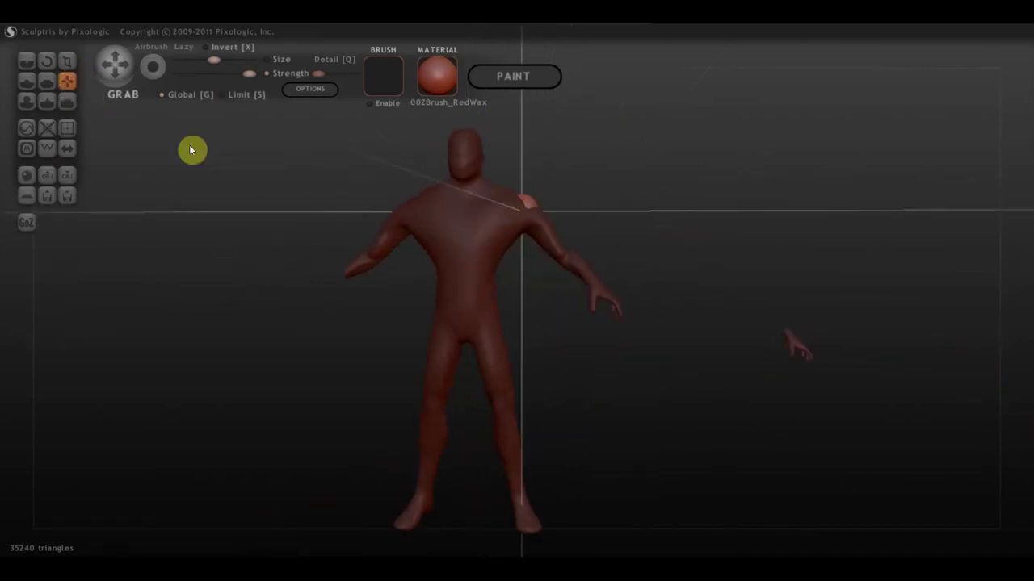
pyautogui.click(67, 61)
pyautogui.moveTo(495, 197)
pyautogui.mouseDown()
pyautogui.moveTo(531, 203)
pyautogui.moveTo(637, 118)
pyautogui.mouseUp()
pyautogui.click(67, 80)
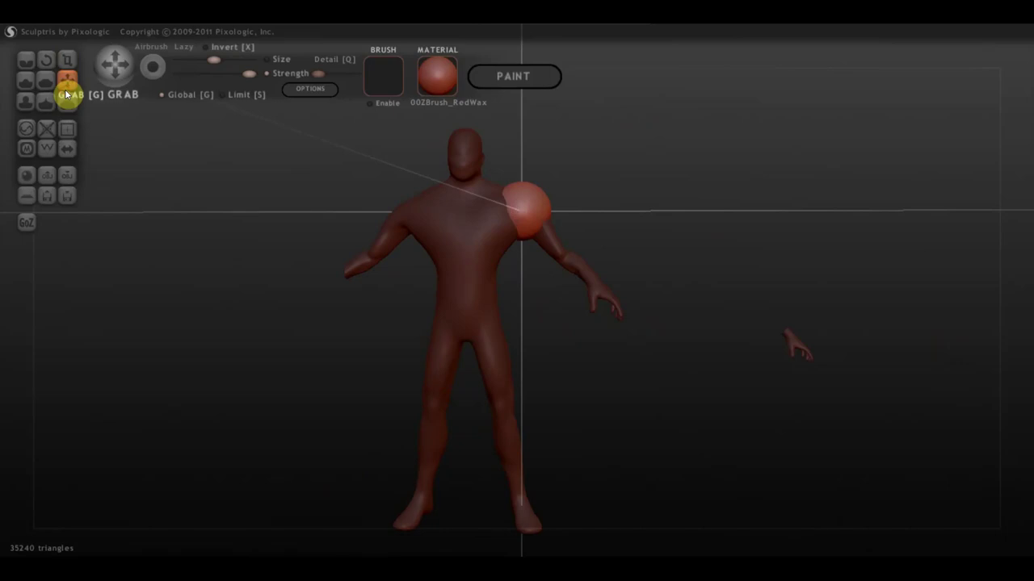
pyautogui.moveTo(526, 225)
pyautogui.mouseDown()
pyautogui.moveTo(525, 201)
pyautogui.moveTo(549, 186)
pyautogui.moveTo(549, 201)
pyautogui.moveTo(520, 188)
pyautogui.mouseUp()
pyautogui.moveTo(574, 220)
pyautogui.mouseDown()
pyautogui.moveTo(474, 256)
pyautogui.moveTo(473, 231)
pyautogui.moveTo(638, 197)
pyautogui.moveTo(575, 198)
pyautogui.mouseUp()
pyautogui.scroll(3, 565, 202)
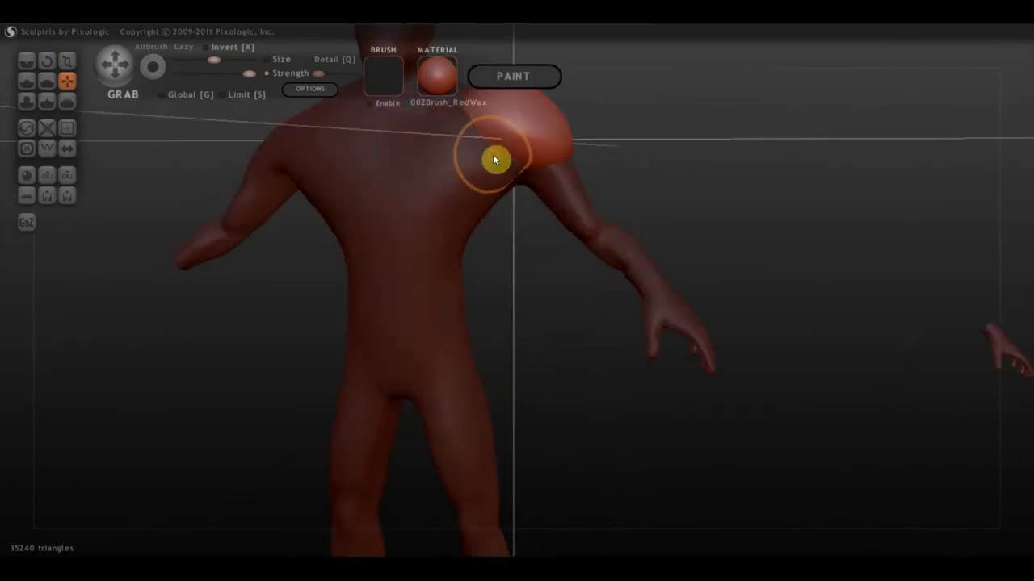
pyautogui.click(501, 173)
pyautogui.click(510, 154)
pyautogui.moveTo(500, 162); pyautogui.dragTo(511, 143)
pyautogui.click(477, 131)
pyautogui.hotkey('ctrl', 'z')
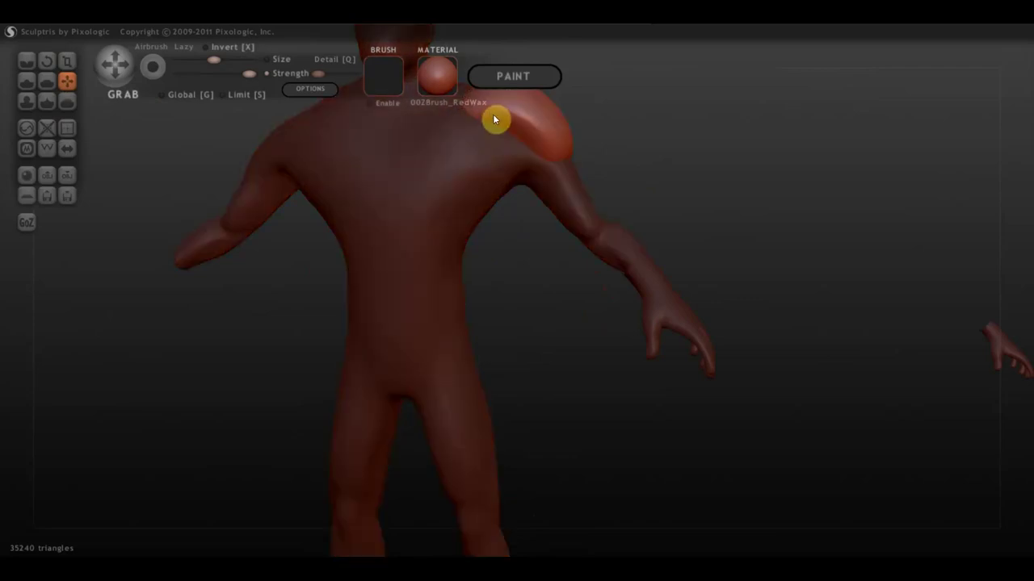
pyautogui.scroll(-3, 484, 119)
pyautogui.scroll(-2, 567, 201)
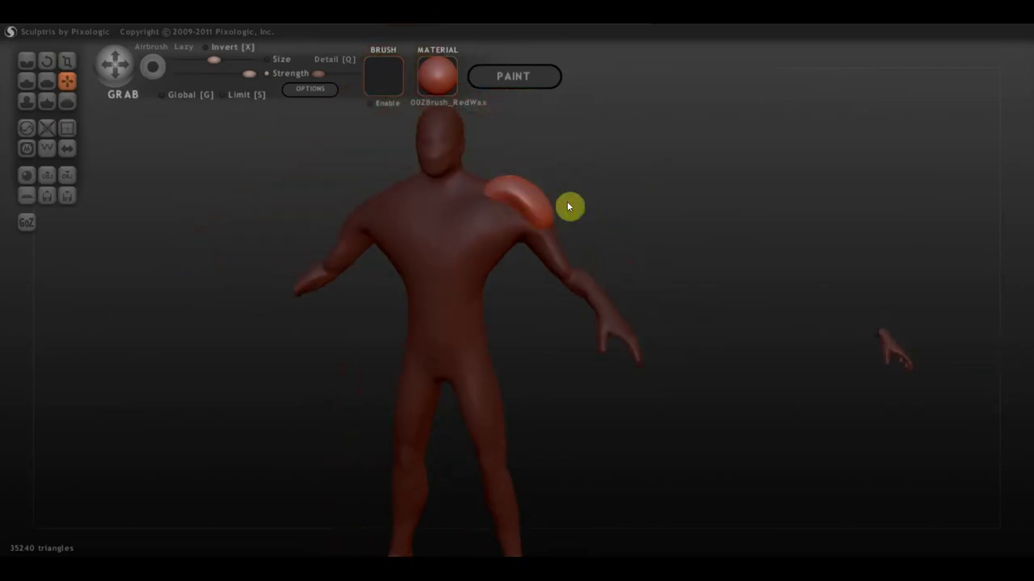
pyautogui.click(497, 228)
pyautogui.click(513, 223)
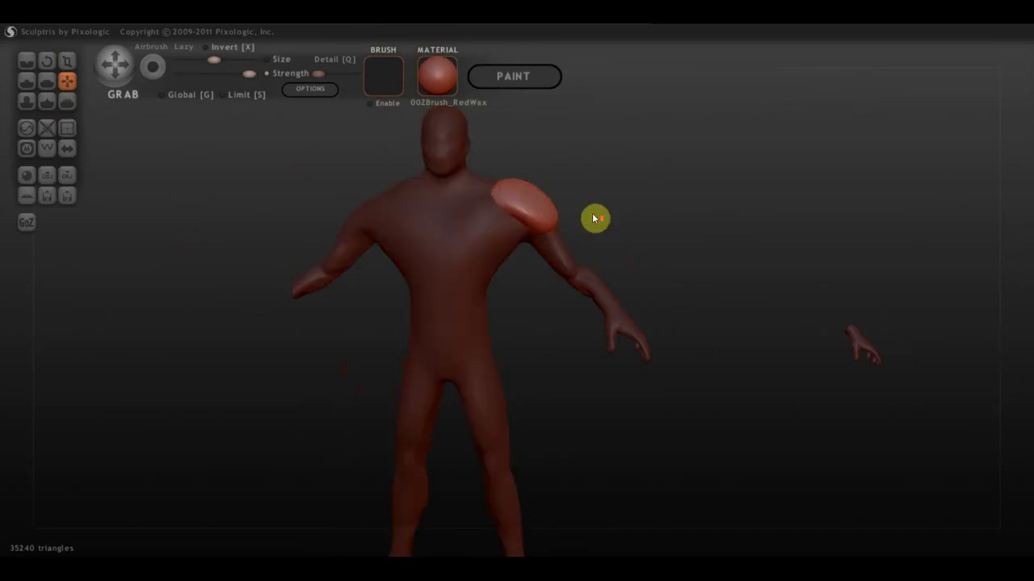
pyautogui.keyDown('shift'); pyautogui.moveTo(523, 215); pyautogui.dragTo(620, 248, button='right'); pyautogui.keyUp('shift')
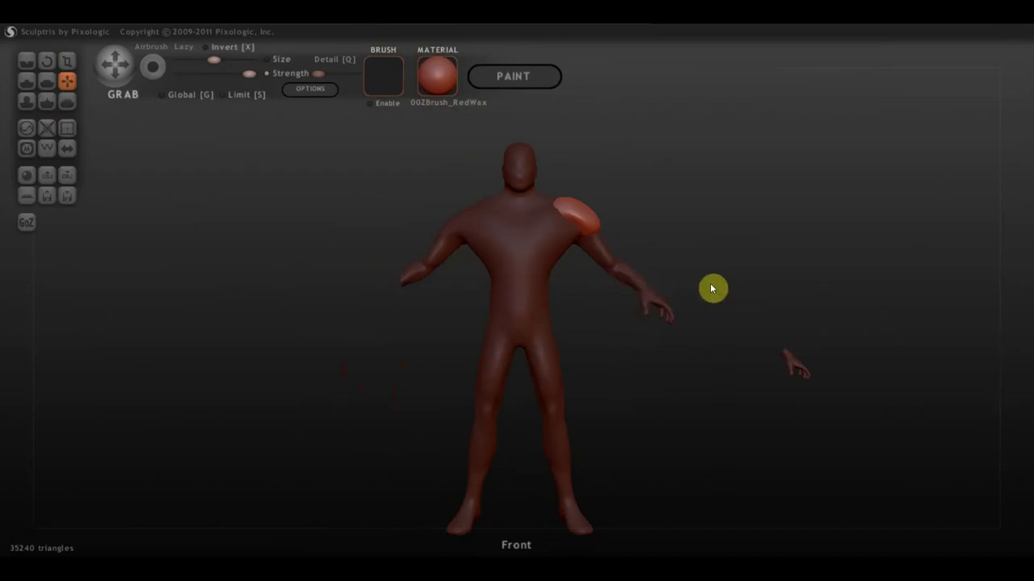
pyautogui.keyDown('shift'); pyautogui.moveTo(709, 282); pyautogui.dragTo(669, 262, button='right'); pyautogui.keyUp('shift')
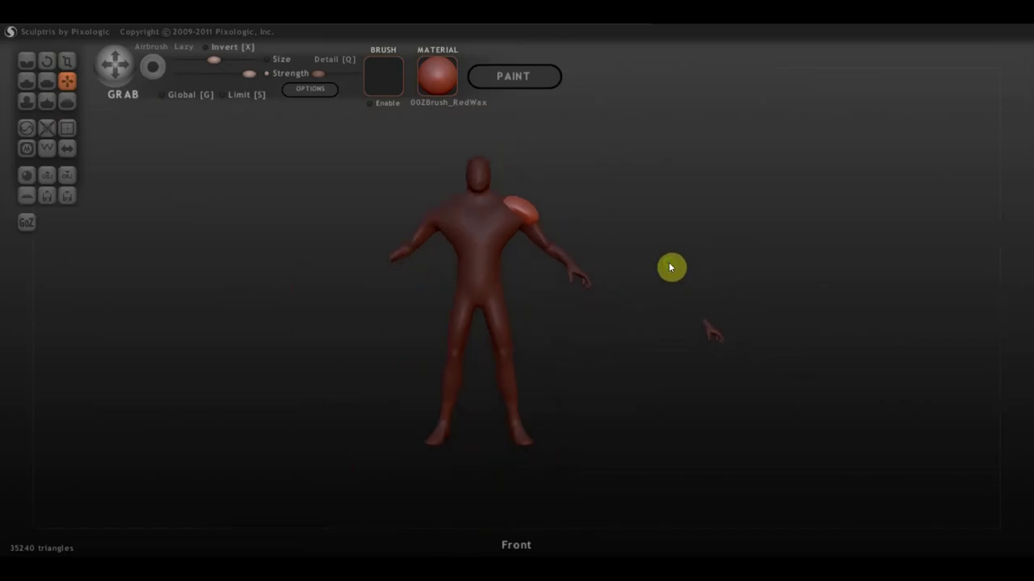
pyautogui.scroll(2, 669, 263)
pyautogui.scroll(2, 669, 262)
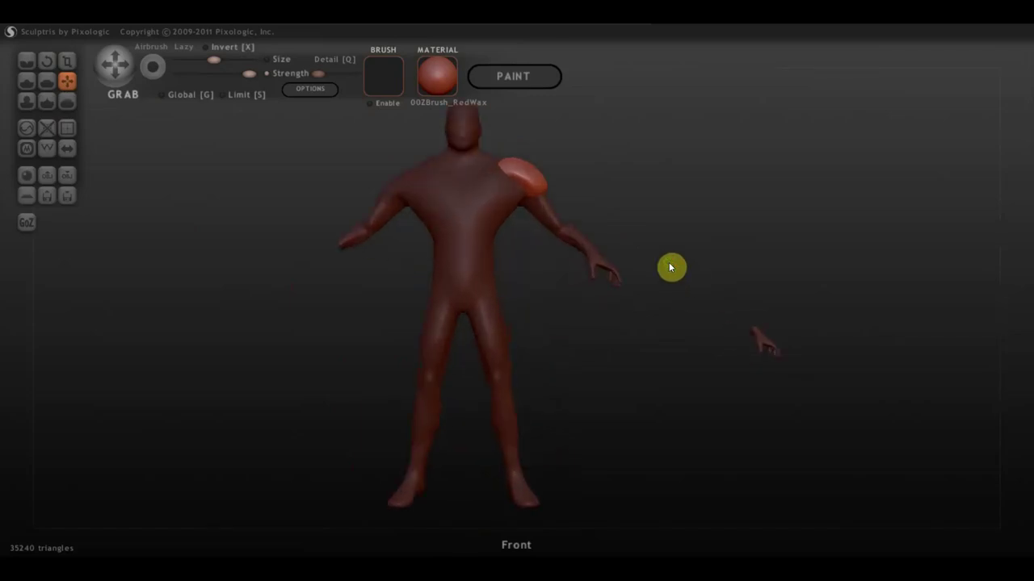
pyautogui.moveTo(678, 260)
pyautogui.mouseDown()
pyautogui.moveTo(706, 320)
pyautogui.moveTo(692, 344)
pyautogui.mouseUp()
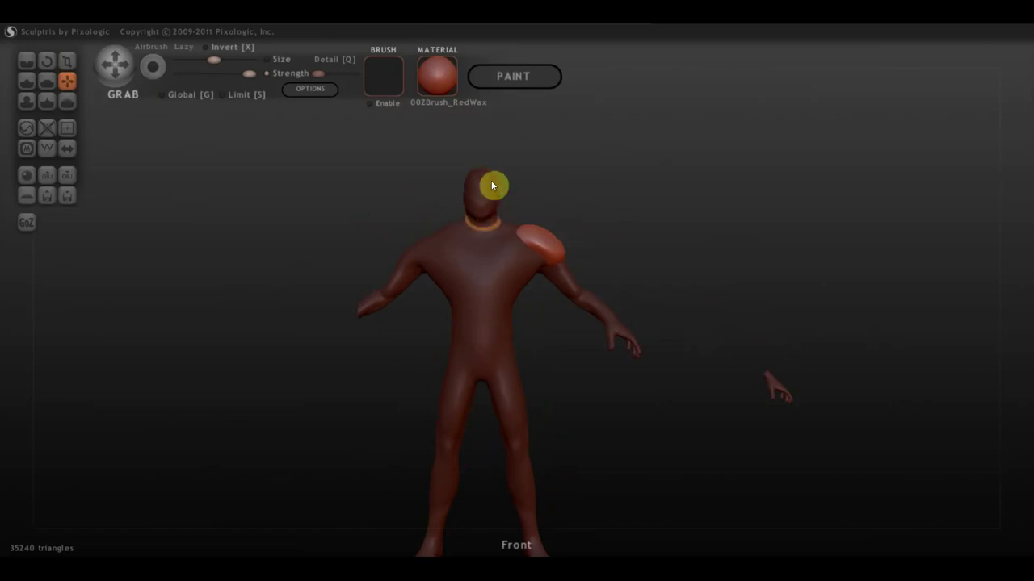
pyautogui.scroll(2, 496, 202)
pyautogui.scroll(2, 565, 267)
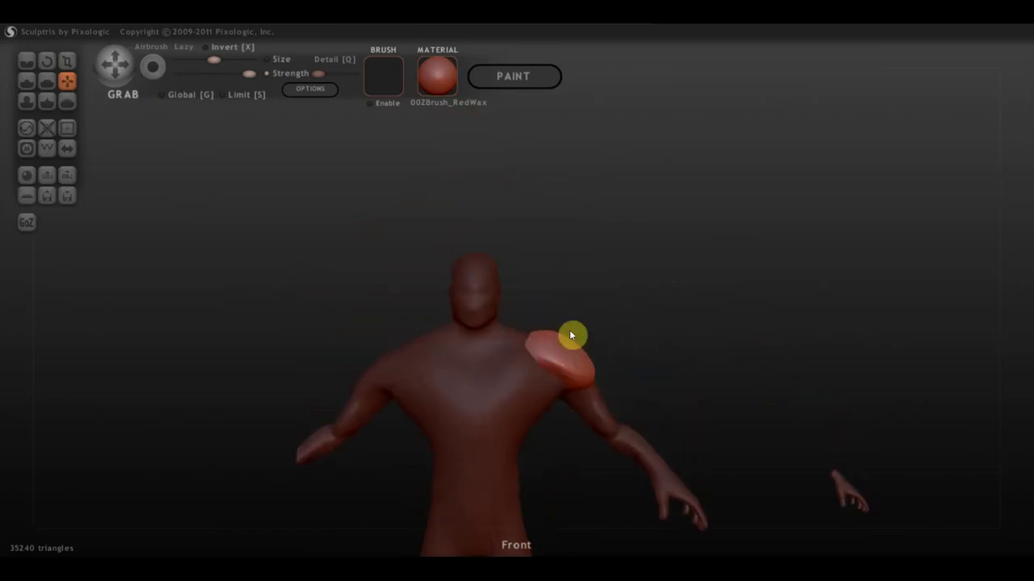
pyautogui.scroll(2, 565, 335)
pyautogui.scroll(1, 581, 306)
pyautogui.scroll(2, 473, 275)
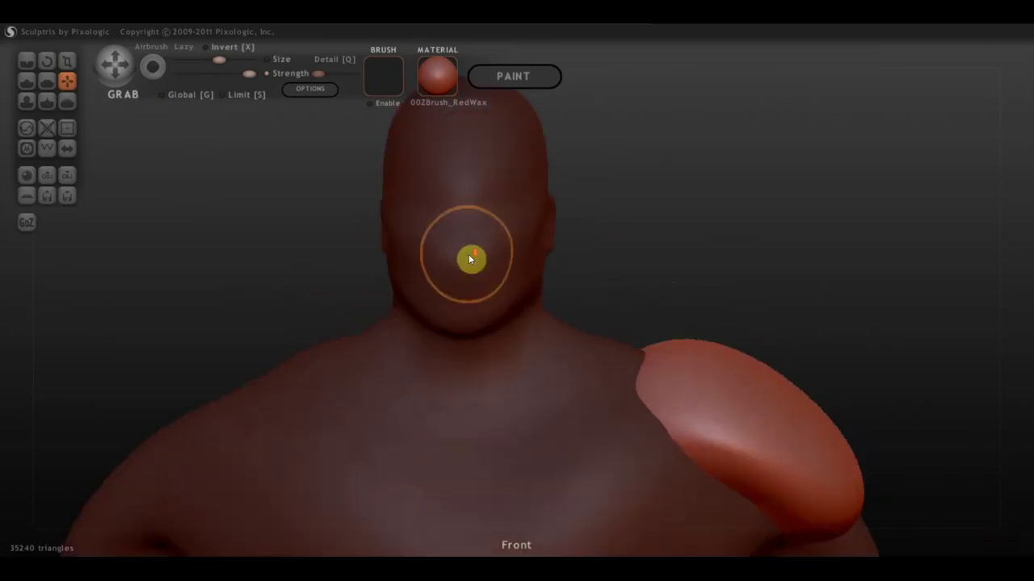
pyautogui.scroll(2, 557, 259)
pyautogui.moveTo(559, 259); pyautogui.dragTo(619, 258)
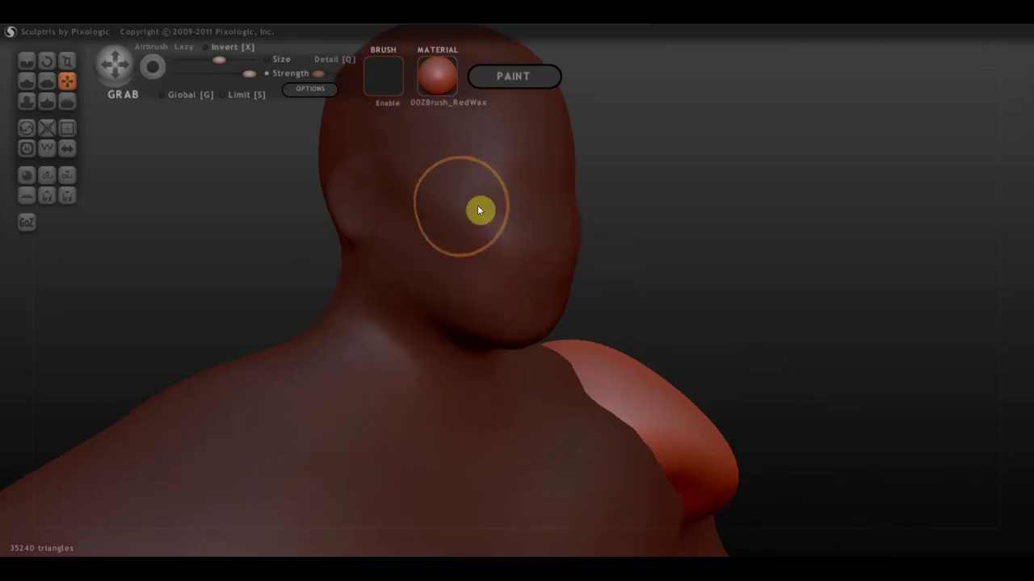
pyautogui.scroll(-2, 533, 309)
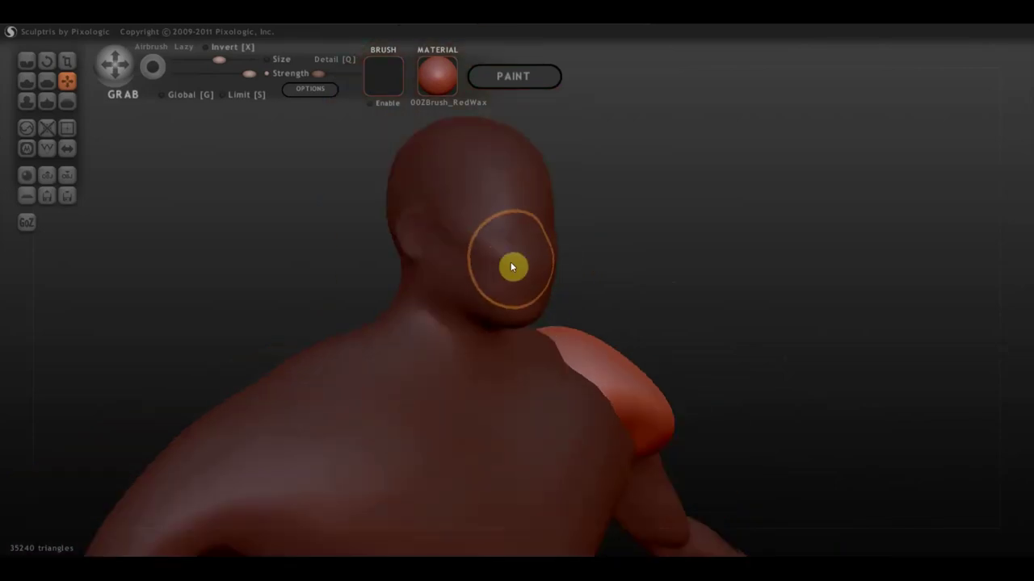
pyautogui.moveTo(541, 275)
pyautogui.mouseDown()
pyautogui.moveTo(630, 277)
pyautogui.moveTo(586, 274)
pyautogui.mouseUp()
pyautogui.moveTo(581, 234)
pyautogui.mouseDown()
pyautogui.moveTo(620, 247)
pyautogui.moveTo(544, 272)
pyautogui.moveTo(491, 269)
pyautogui.mouseUp()
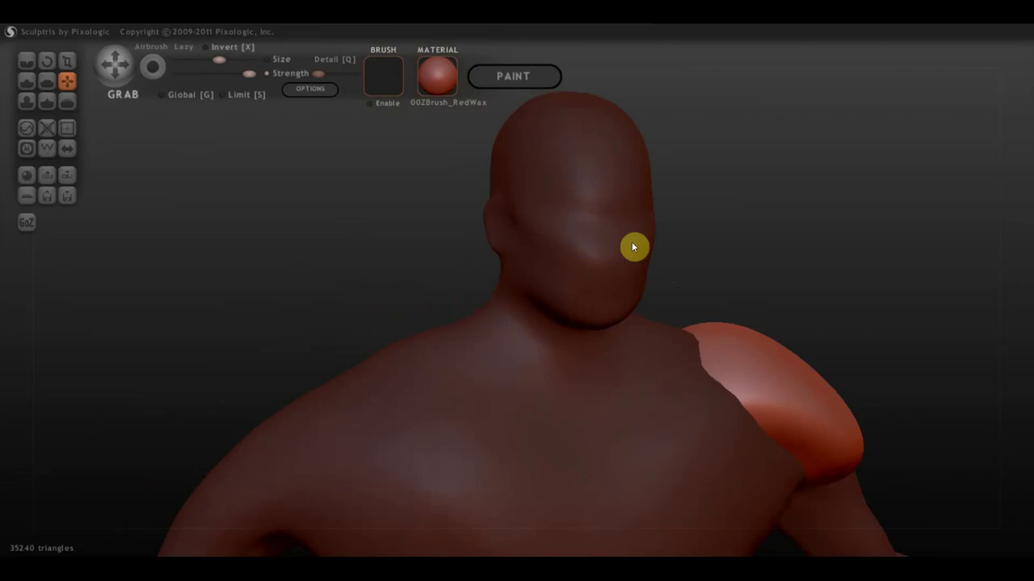
pyautogui.moveTo(635, 244); pyautogui.dragTo(722, 244)
pyautogui.scroll(-3, 723, 243)
pyautogui.scroll(-2, 723, 244)
pyautogui.scroll(-3, 719, 246)
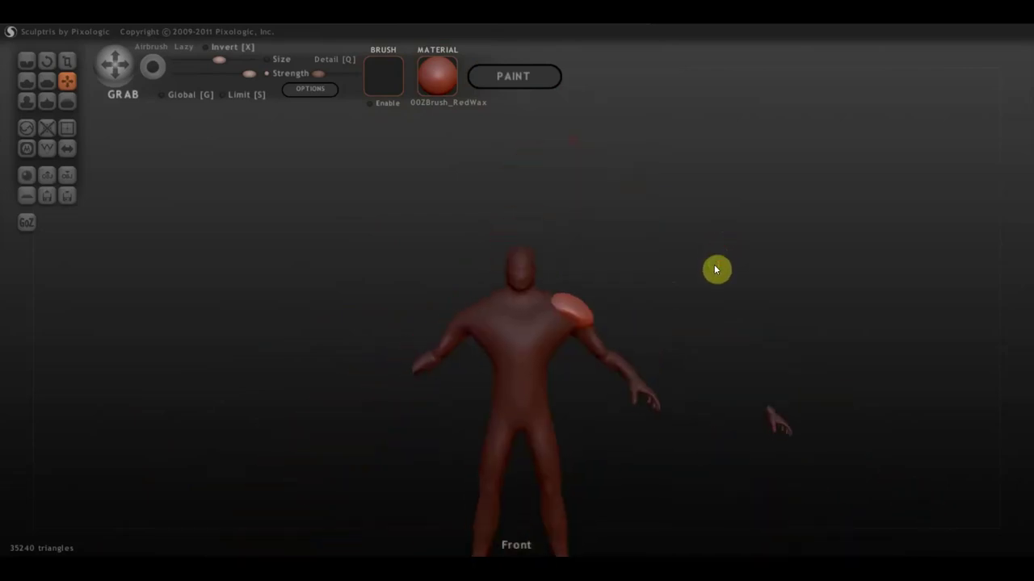
pyautogui.moveTo(699, 171); pyautogui.dragTo(694, 159, button='middle')
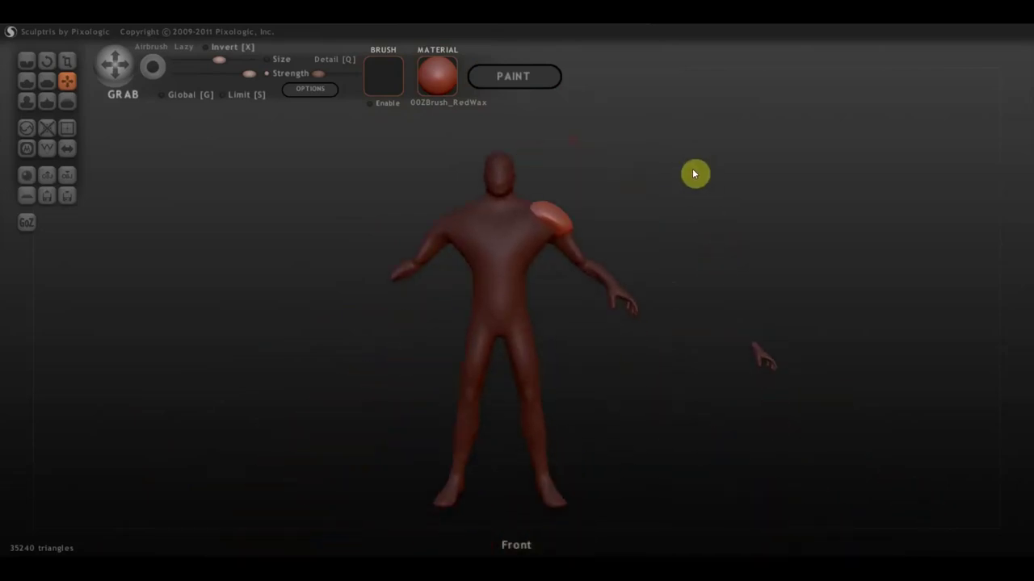
# Orbit and zoom around the figure, raise the brush Strength, and select the Draw brush.
pyautogui.moveTo(703, 201)
pyautogui.mouseDown()
pyautogui.moveTo(461, 224)
pyautogui.moveTo(708, 201)
pyautogui.mouseUp()
pyautogui.scroll(3, 708, 200)
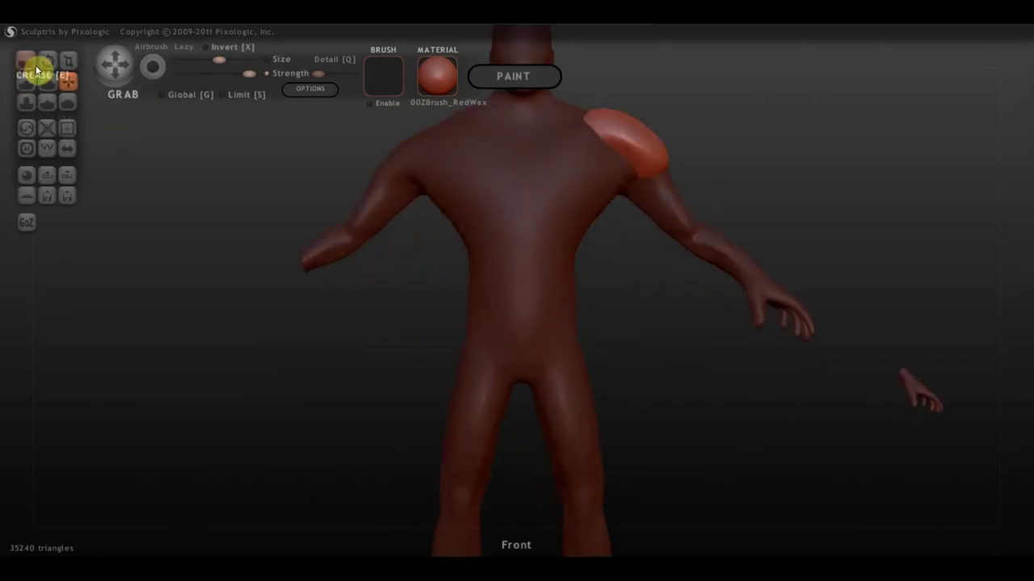
pyautogui.scroll(-3, 580, 243)
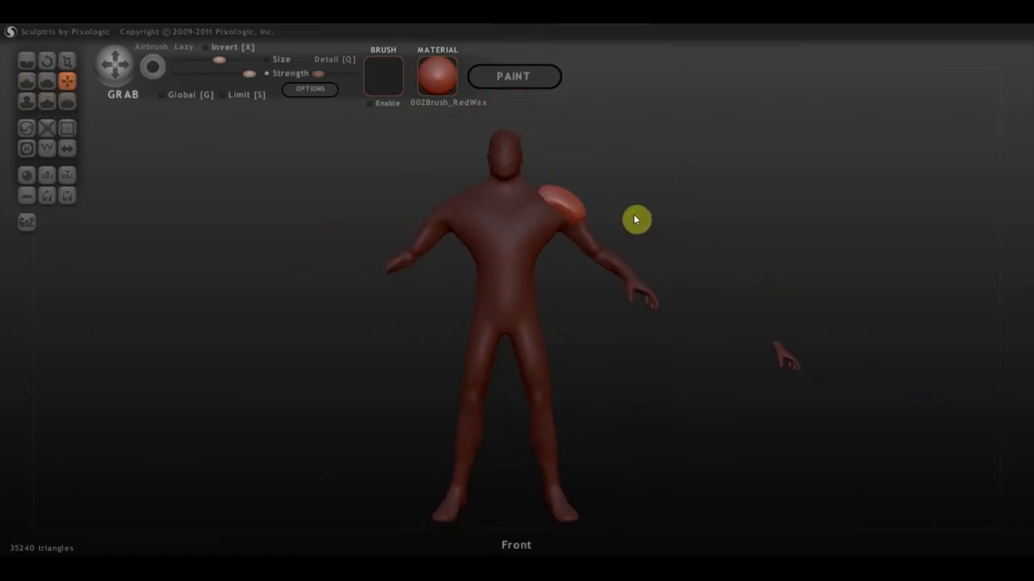
pyautogui.moveTo(635, 218); pyautogui.dragTo(635, 212)
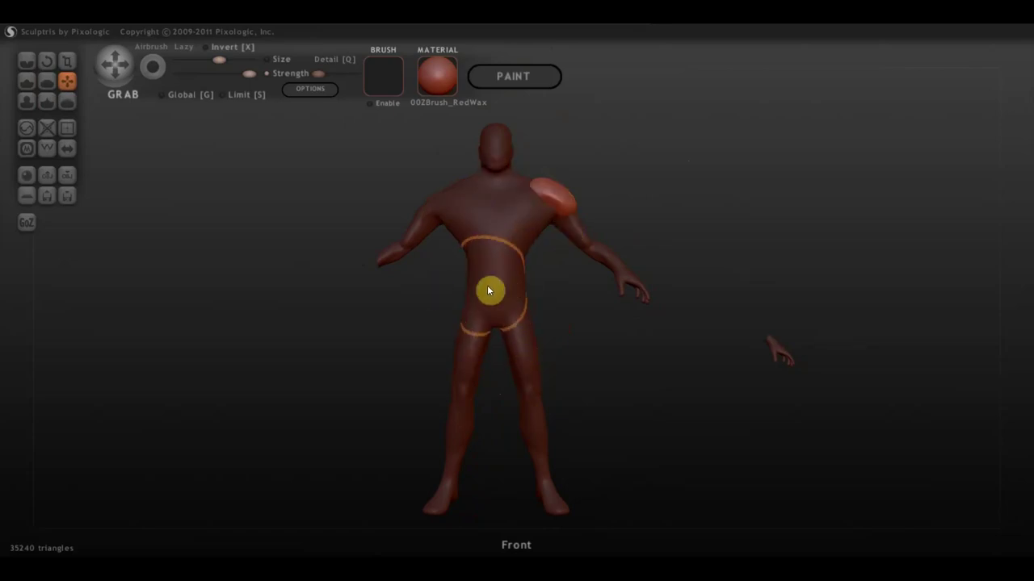
pyautogui.scroll(3, 488, 291)
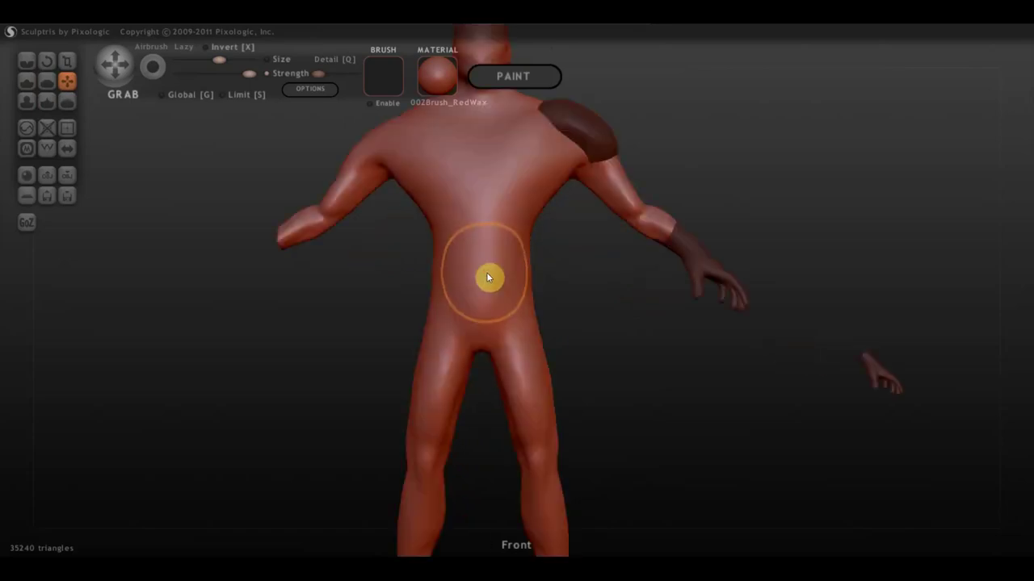
pyautogui.click(330, 74)
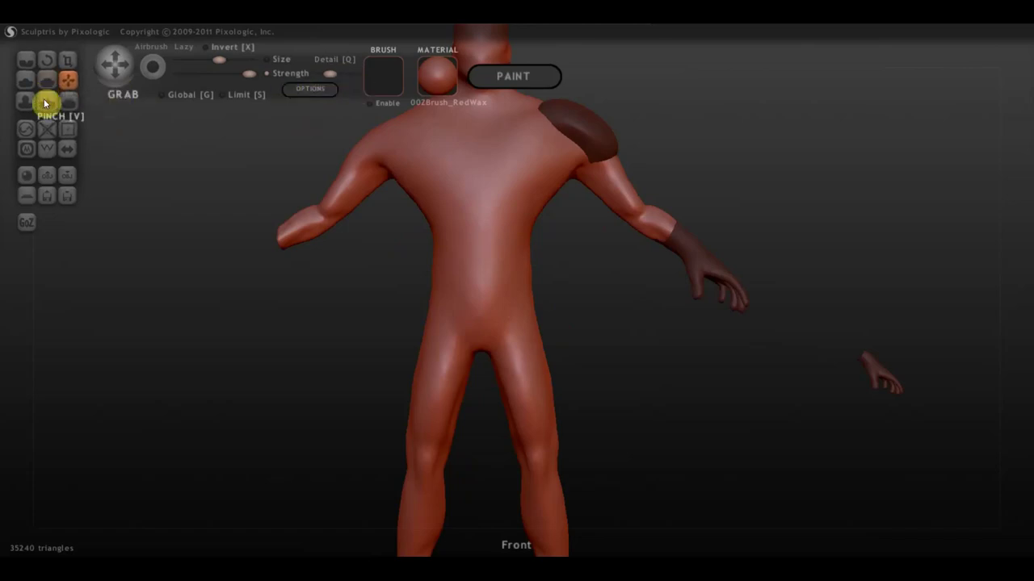
pyautogui.click(27, 81)
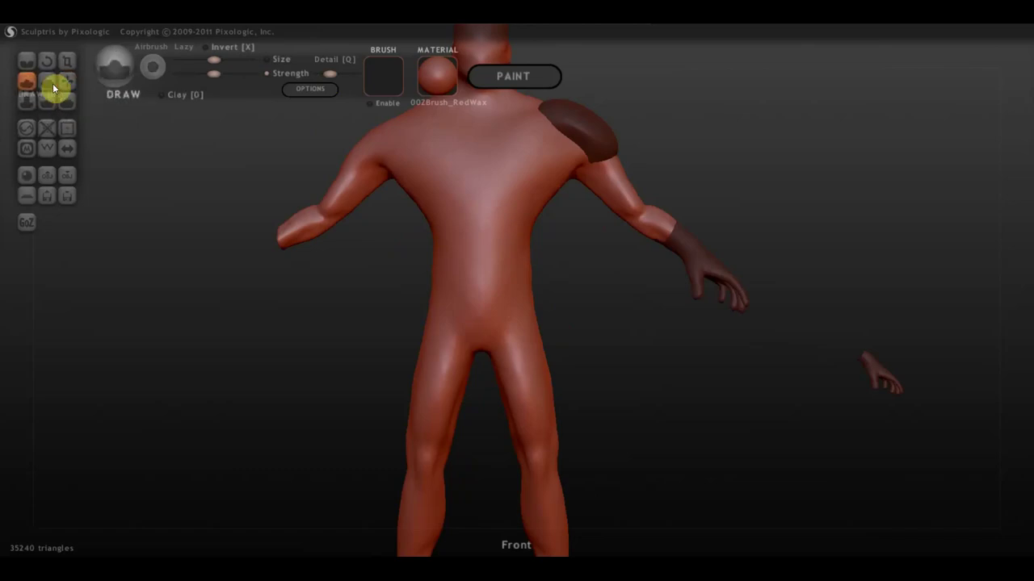
# Enable Clay on the Draw brush and stroke a raised horizontal band across the waist.
pyautogui.click(161, 95)
pyautogui.scroll(2, 436, 257)
pyautogui.scroll(1, 435, 257)
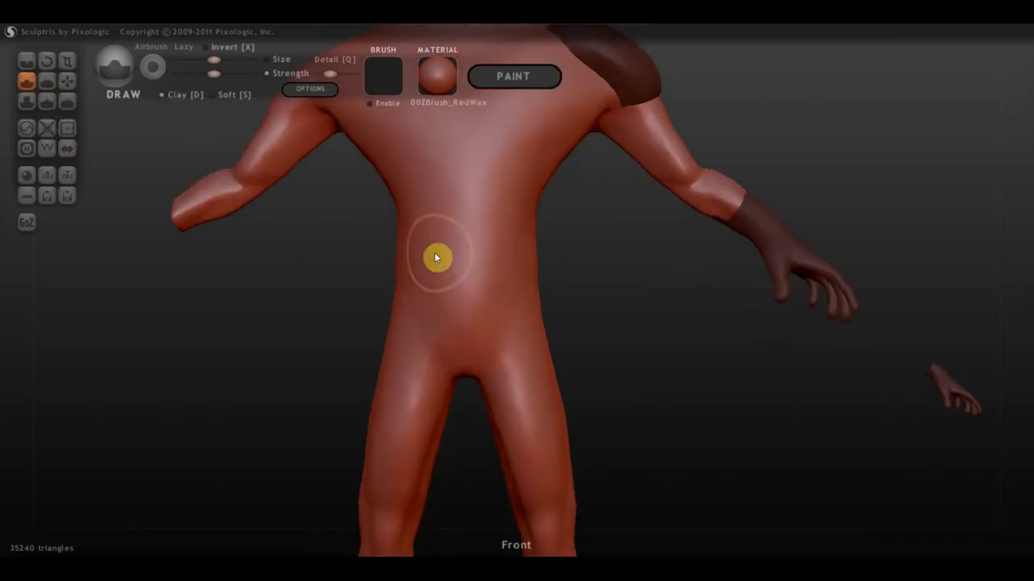
pyautogui.scroll(1, 436, 256)
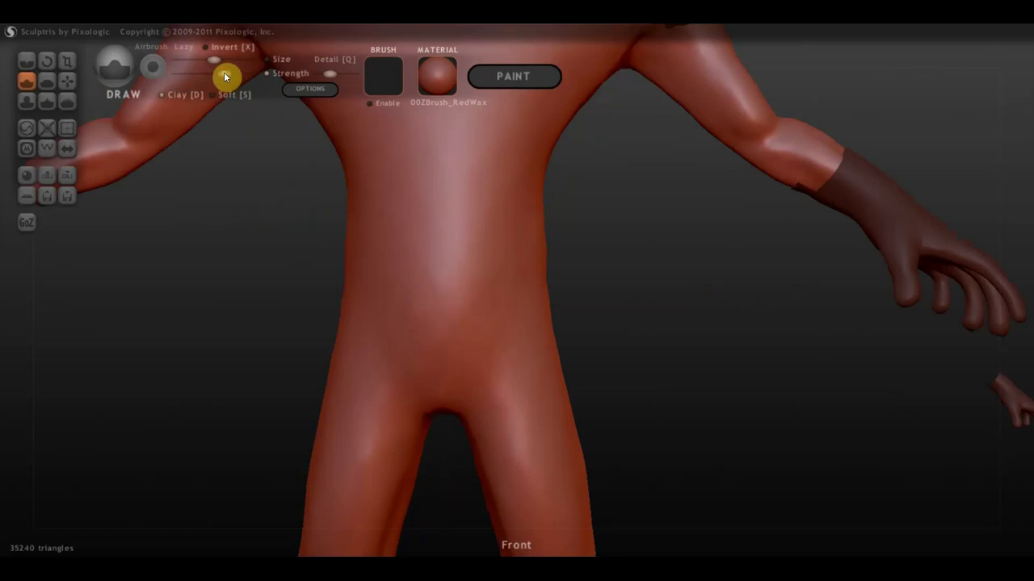
pyautogui.moveTo(528, 272); pyautogui.dragTo(369, 258)
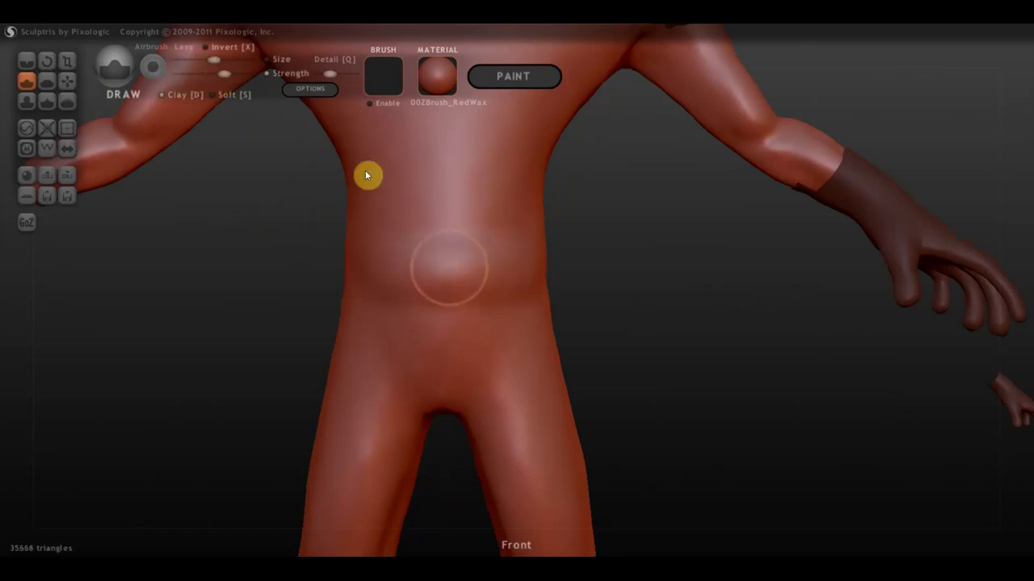
pyautogui.moveTo(540, 281); pyautogui.dragTo(337, 276)
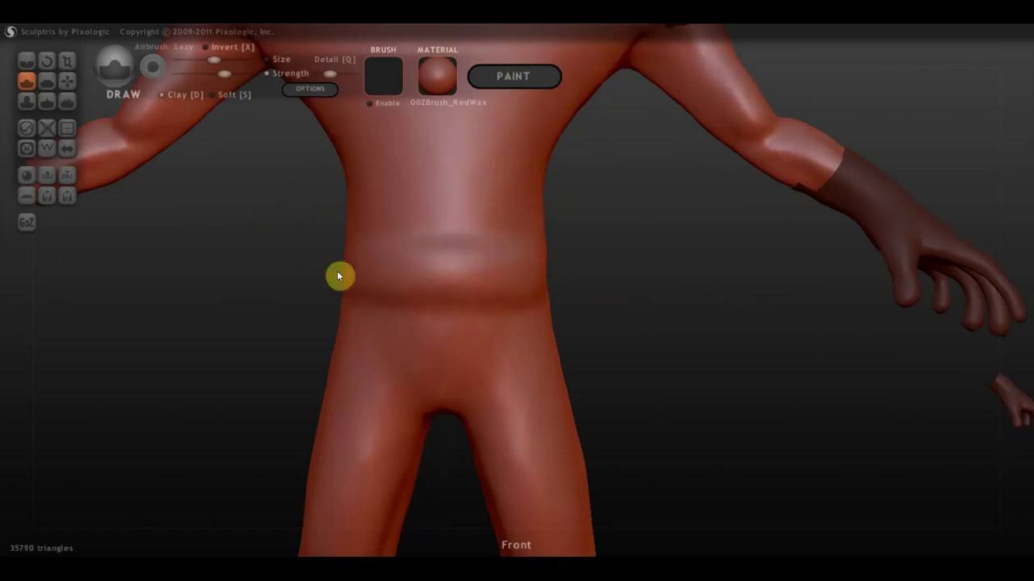
pyautogui.moveTo(522, 293)
pyautogui.mouseDown(button='right')
pyautogui.moveTo(428, 331)
pyautogui.moveTo(515, 299)
pyautogui.mouseUp(button='right')
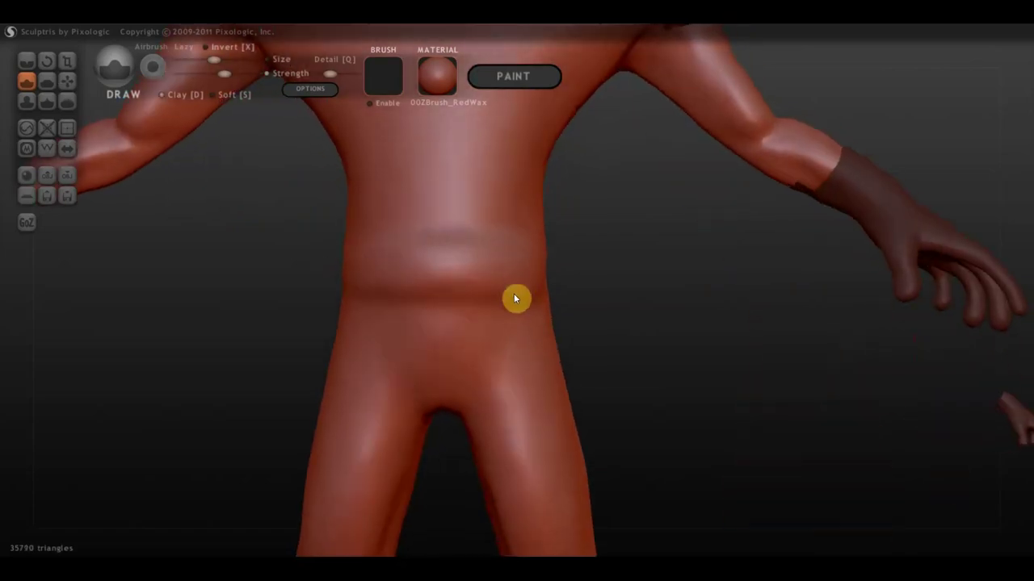
pyautogui.scroll(-3, 515, 299)
# Switch to the Crease brush and carve a crease along the waist band.
pyautogui.click(34, 67)
pyautogui.scroll(3, 344, 251)
pyautogui.moveTo(413, 263)
pyautogui.mouseDown()
pyautogui.moveTo(396, 252)
pyautogui.moveTo(517, 258)
pyautogui.mouseUp()
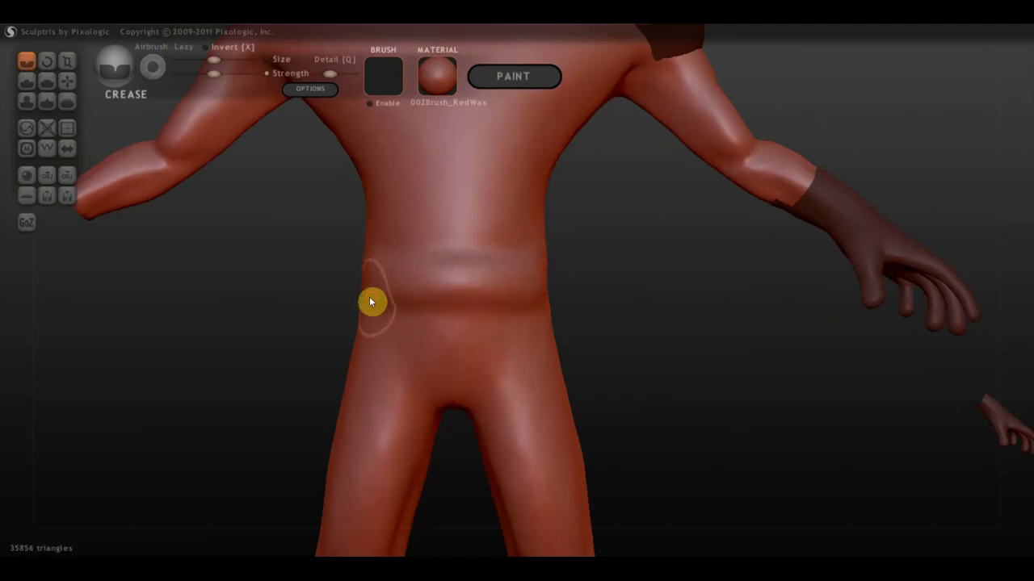
# Deepen the waist crease, then switch to Flatten and flatten the band from below and the side.
pyautogui.moveTo(371, 302); pyautogui.dragTo(549, 305)
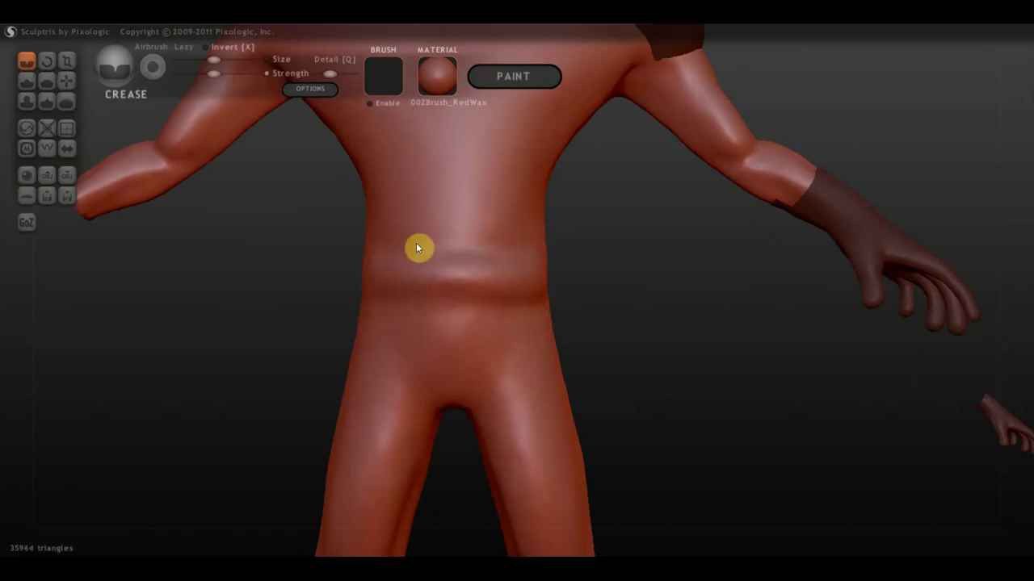
pyautogui.click(46, 81)
pyautogui.moveTo(516, 279)
pyautogui.mouseDown()
pyautogui.moveTo(398, 278)
pyautogui.moveTo(526, 282)
pyautogui.moveTo(452, 284)
pyautogui.moveTo(452, 273)
pyautogui.moveTo(508, 279)
pyautogui.moveTo(397, 268)
pyautogui.moveTo(501, 303)
pyautogui.mouseUp()
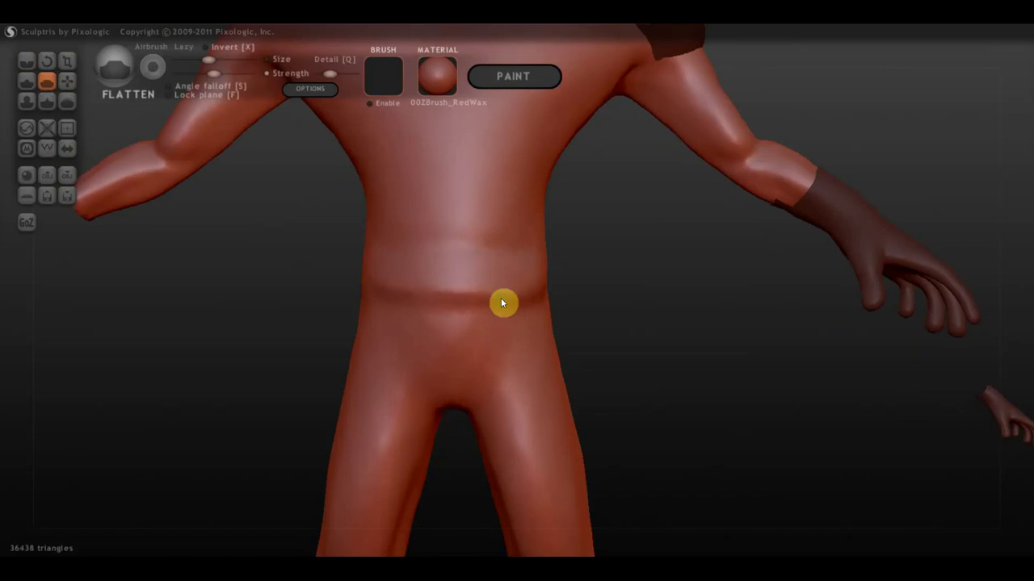
pyautogui.moveTo(502, 303); pyautogui.dragTo(526, 323, button='right')
pyautogui.scroll(2, 496, 283)
pyautogui.scroll(2, 471, 288)
pyautogui.scroll(2, 437, 296)
pyautogui.moveTo(436, 297)
pyautogui.mouseDown(button='right')
pyautogui.moveTo(436, 233)
pyautogui.moveTo(441, 245)
pyautogui.moveTo(457, 219)
pyautogui.mouseUp(button='right')
pyautogui.moveTo(515, 233)
pyautogui.mouseDown()
pyautogui.moveTo(397, 202)
pyautogui.moveTo(279, 219)
pyautogui.moveTo(428, 205)
pyautogui.moveTo(551, 242)
pyautogui.moveTo(420, 210)
pyautogui.moveTo(318, 235)
pyautogui.mouseUp()
pyautogui.moveTo(318, 235)
pyautogui.mouseDown(button='right')
pyautogui.moveTo(268, 355)
pyautogui.moveTo(374, 347)
pyautogui.moveTo(395, 251)
pyautogui.mouseUp(button='right')
pyautogui.moveTo(401, 219)
pyautogui.mouseDown()
pyautogui.moveTo(298, 160)
pyautogui.moveTo(296, 196)
pyautogui.mouseUp()
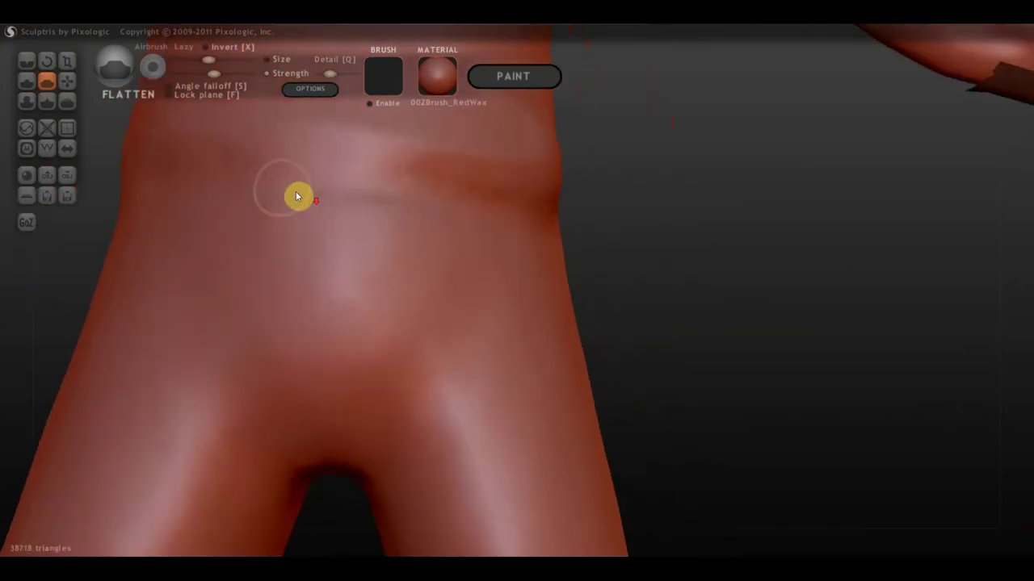
# Flatten the belt ridge from the front and three-quarter views, ending on the front view.
pyautogui.scroll(-3, 398, 250)
pyautogui.moveTo(399, 249)
pyautogui.mouseDown()
pyautogui.moveTo(417, 248)
pyautogui.moveTo(382, 242)
pyautogui.moveTo(412, 252)
pyautogui.moveTo(377, 251)
pyautogui.mouseUp()
pyautogui.scroll(-3, 378, 251)
pyautogui.moveTo(378, 251)
pyautogui.mouseDown(button='right')
pyautogui.moveTo(491, 266)
pyautogui.moveTo(485, 286)
pyautogui.moveTo(549, 280)
pyautogui.mouseUp(button='right')
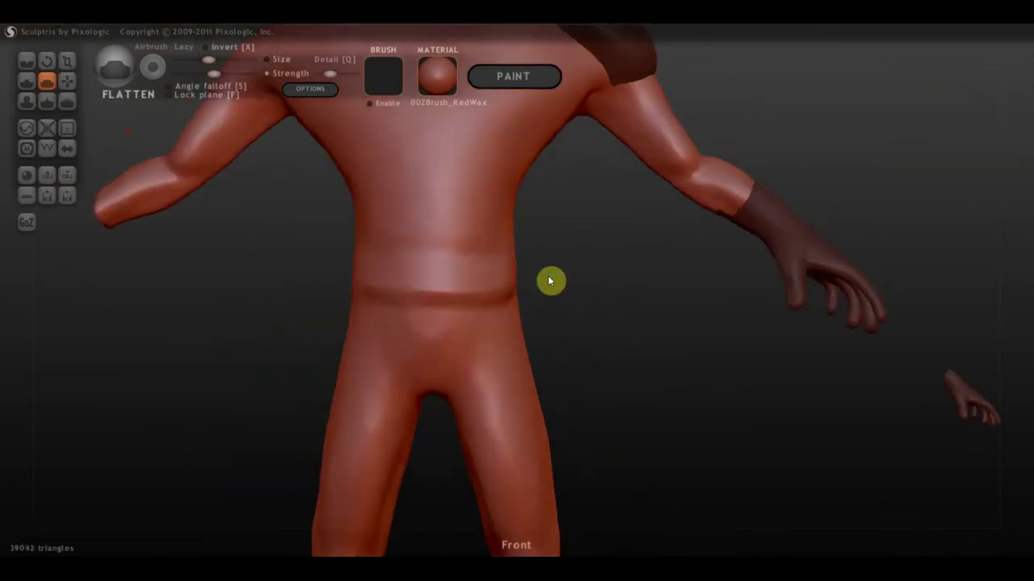
pyautogui.scroll(-3, 549, 280)
pyautogui.moveTo(479, 289); pyautogui.dragTo(525, 277)
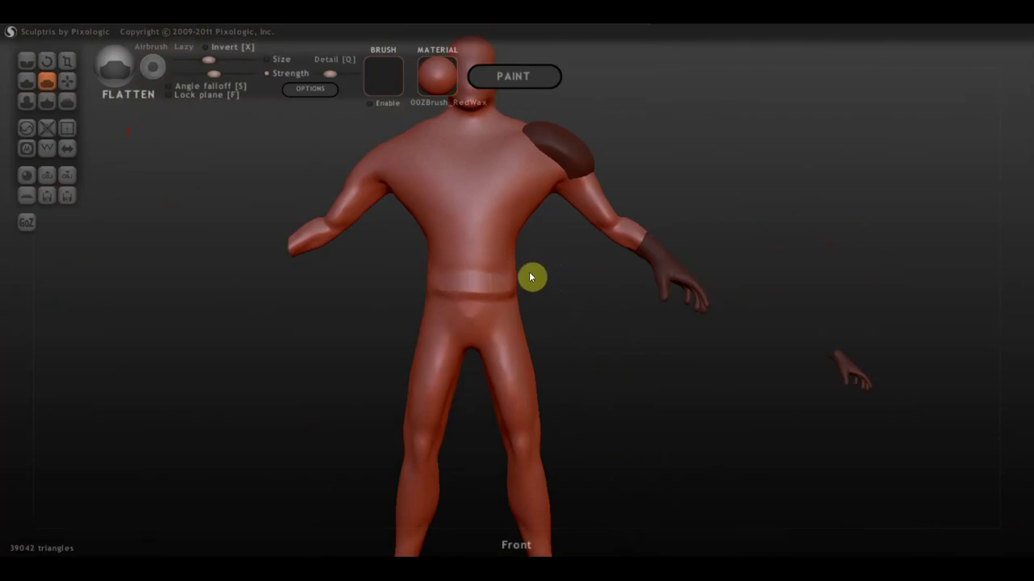
pyautogui.moveTo(525, 288); pyautogui.dragTo(533, 291)
pyautogui.scroll(-3, 487, 274)
pyautogui.scroll(-2, 504, 274)
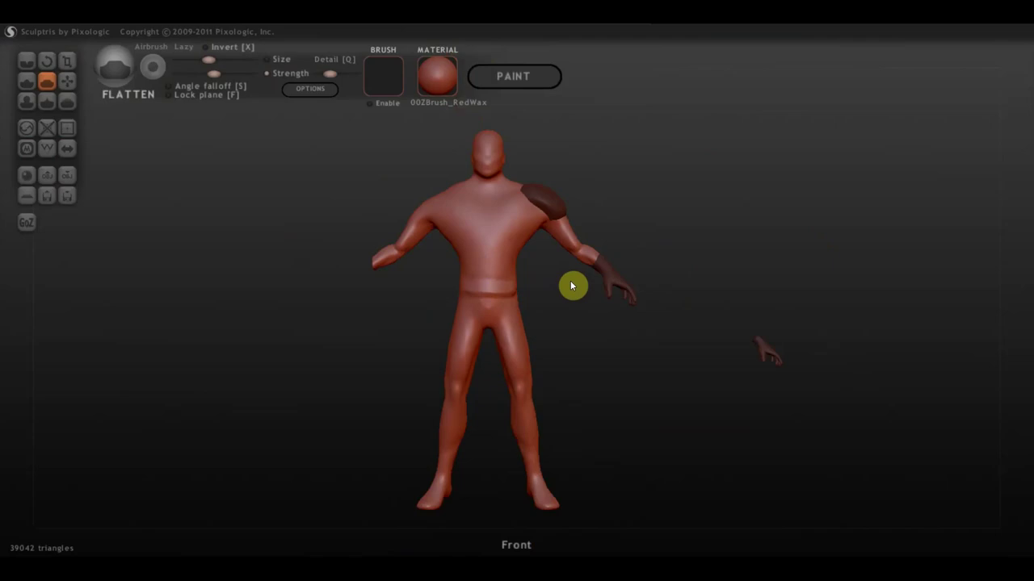
pyautogui.moveTo(570, 282)
pyautogui.mouseDown()
pyautogui.moveTo(609, 288)
pyautogui.moveTo(511, 284)
pyautogui.mouseUp()
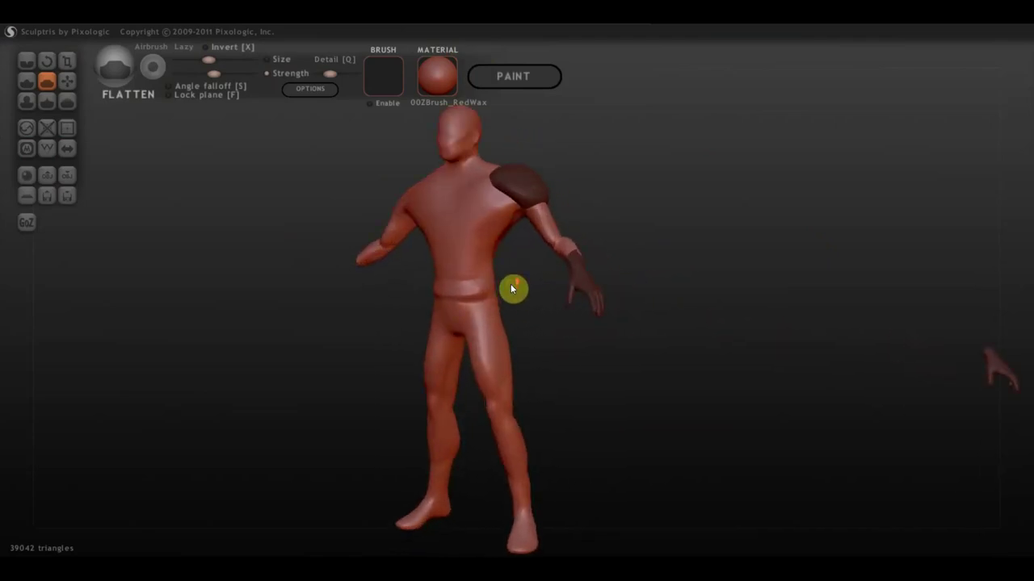
pyautogui.moveTo(436, 223); pyautogui.dragTo(450, 316)
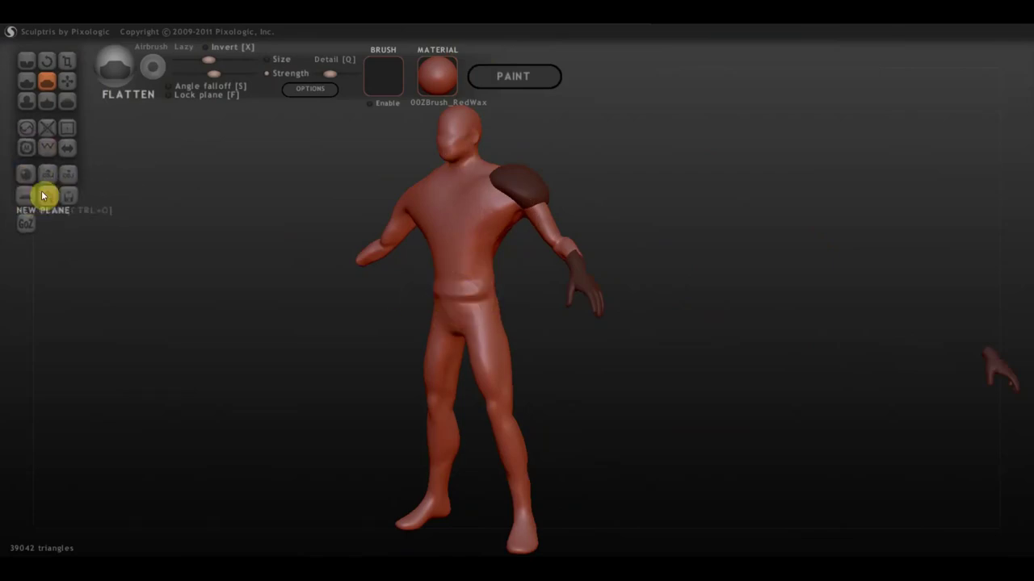
pyautogui.moveTo(162, 206); pyautogui.dragTo(292, 211)
pyautogui.scroll(-2, 555, 300)
pyautogui.scroll(-2, 581, 294)
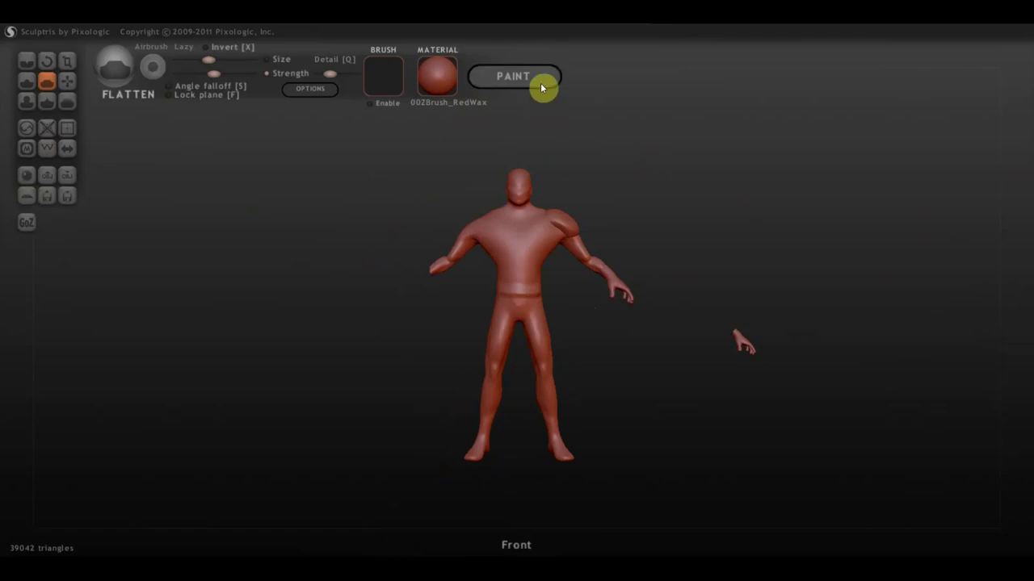
# Enter Paint mode and build the texture mapping at resolution 512.
pyautogui.click(537, 82)
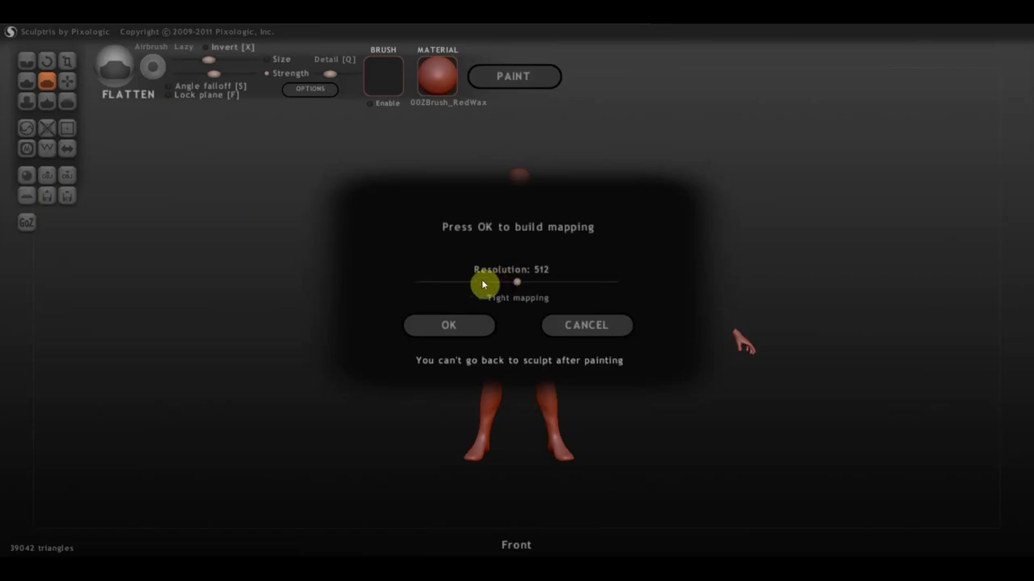
pyautogui.click(451, 325)
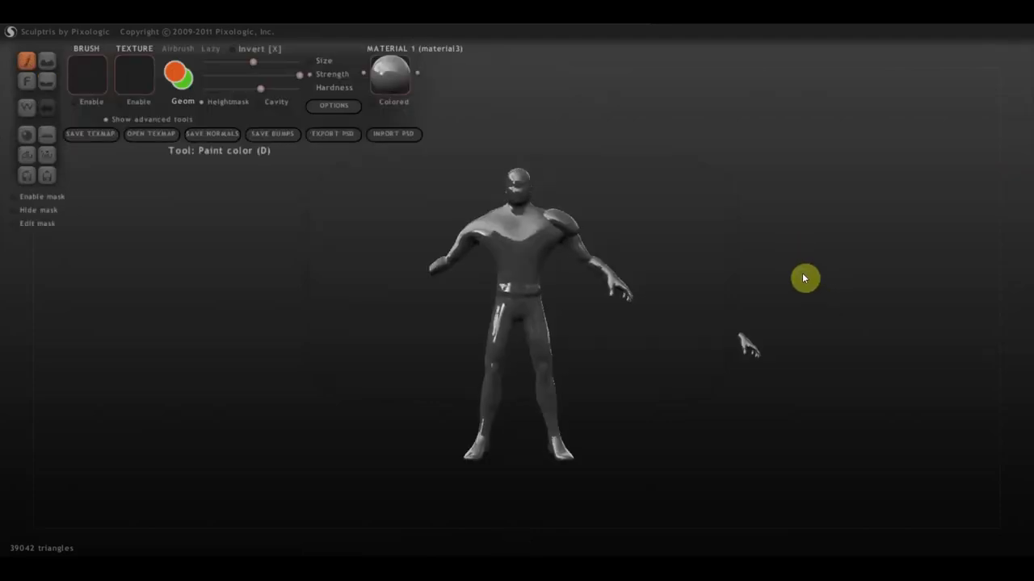
# Snap to the front view, enable symmetric painting, and open the orange paint colour picker.
pyautogui.keyDown('shift'); pyautogui.click(804, 270); pyautogui.keyUp('shift')
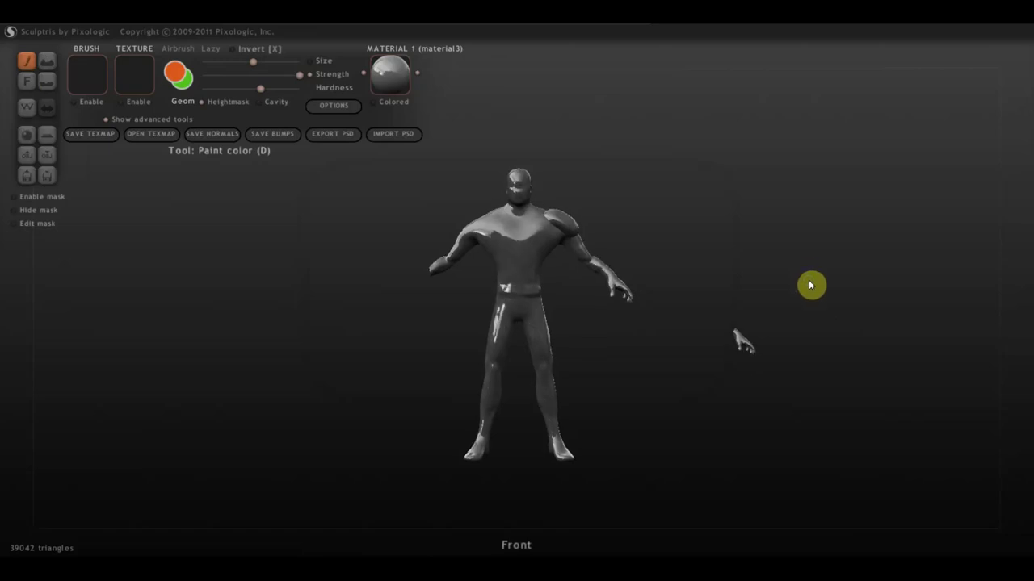
pyautogui.scroll(2, 810, 285)
pyautogui.moveTo(808, 284); pyautogui.dragTo(806, 282)
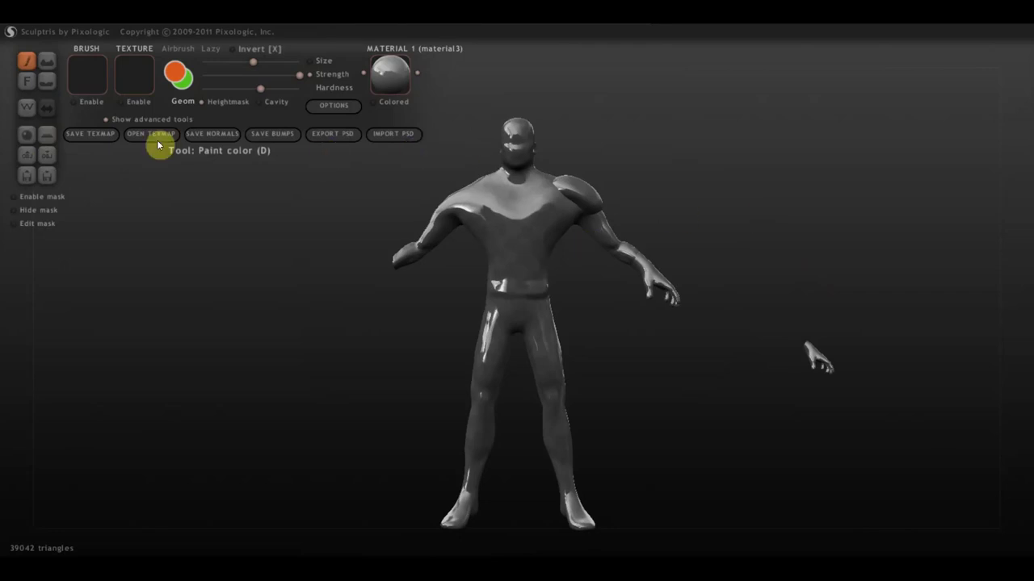
pyautogui.click(50, 111)
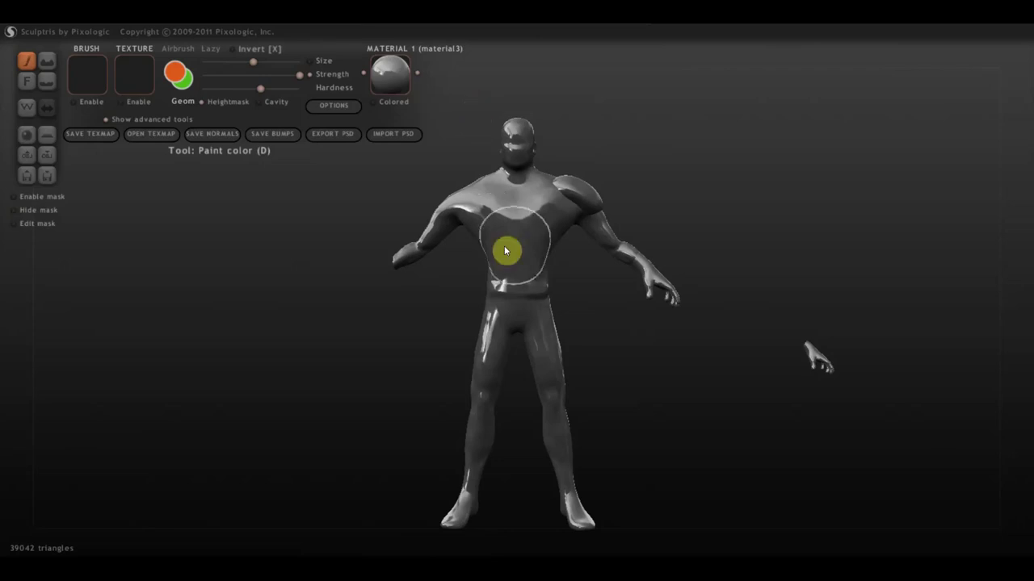
pyautogui.click(174, 69)
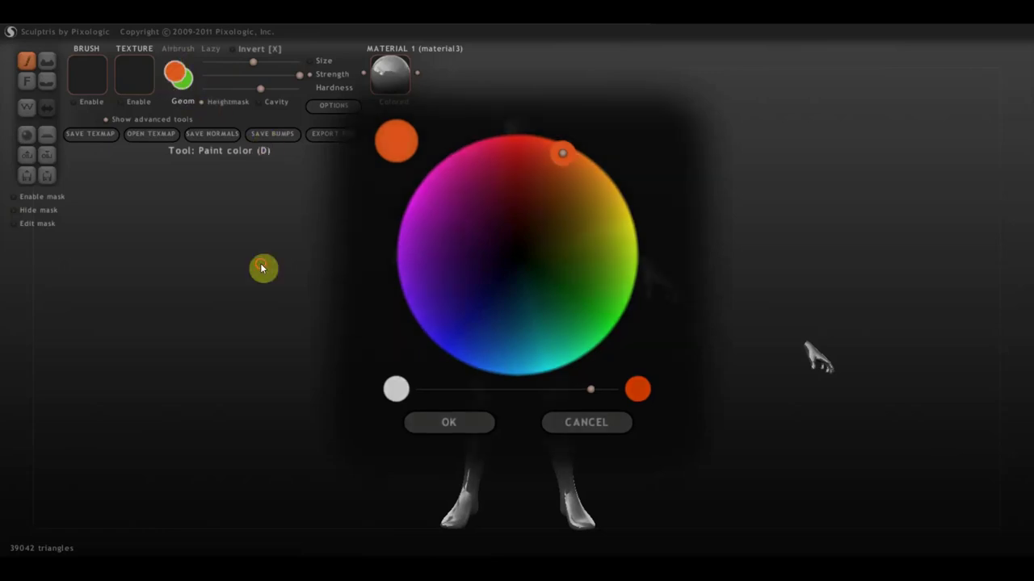
# Paint orange over the chest, shoulders and head and apply the 00ZBrush_RedWax material.
pyautogui.moveTo(455, 221)
pyautogui.mouseDown()
pyautogui.moveTo(544, 223)
pyautogui.moveTo(475, 167)
pyautogui.moveTo(489, 173)
pyautogui.moveTo(528, 133)
pyautogui.moveTo(554, 173)
pyautogui.moveTo(577, 165)
pyautogui.moveTo(667, 282)
pyautogui.moveTo(411, 238)
pyautogui.moveTo(421, 260)
pyautogui.moveTo(423, 224)
pyautogui.moveTo(519, 307)
pyautogui.moveTo(468, 482)
pyautogui.moveTo(579, 499)
pyautogui.moveTo(546, 436)
pyautogui.mouseUp()
pyautogui.click(397, 84)
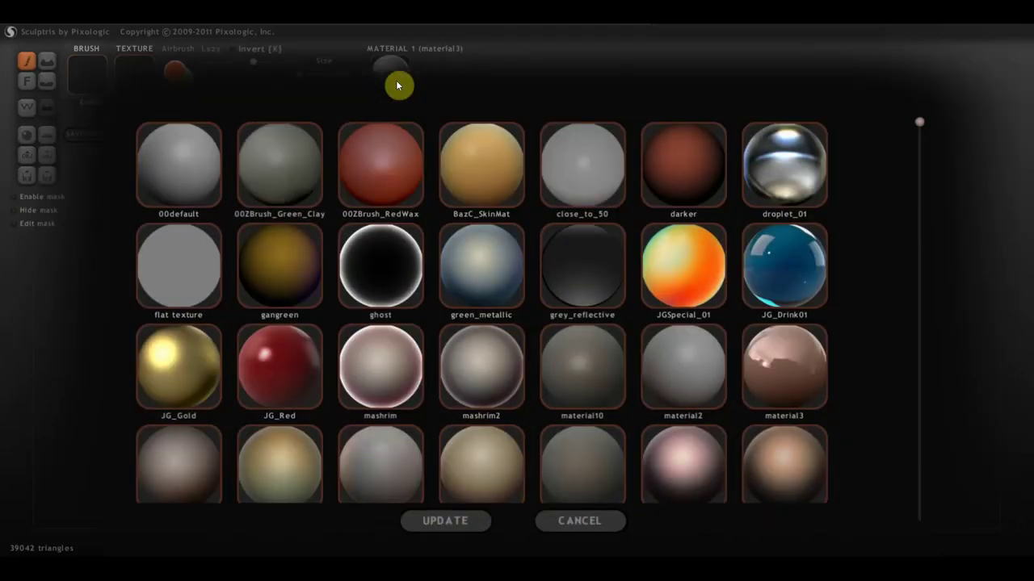
pyautogui.click(397, 170)
# Paint the legs and back orange, then orbit the figure back to face forward.
pyautogui.moveTo(521, 297)
pyautogui.mouseDown()
pyautogui.moveTo(536, 321)
pyautogui.moveTo(570, 482)
pyautogui.moveTo(376, 495)
pyautogui.moveTo(427, 450)
pyautogui.mouseUp()
pyautogui.moveTo(470, 316)
pyautogui.mouseDown()
pyautogui.moveTo(528, 261)
pyautogui.moveTo(478, 205)
pyautogui.moveTo(508, 139)
pyautogui.moveTo(426, 257)
pyautogui.moveTo(411, 254)
pyautogui.moveTo(520, 163)
pyautogui.moveTo(578, 246)
pyautogui.moveTo(494, 354)
pyautogui.mouseUp()
pyautogui.moveTo(521, 213)
pyautogui.mouseDown()
pyautogui.moveTo(533, 185)
pyautogui.moveTo(593, 215)
pyautogui.moveTo(581, 363)
pyautogui.moveTo(539, 374)
pyautogui.moveTo(538, 362)
pyautogui.moveTo(563, 422)
pyautogui.moveTo(552, 428)
pyautogui.moveTo(562, 473)
pyautogui.moveTo(575, 479)
pyautogui.moveTo(482, 443)
pyautogui.moveTo(478, 503)
pyautogui.mouseUp()
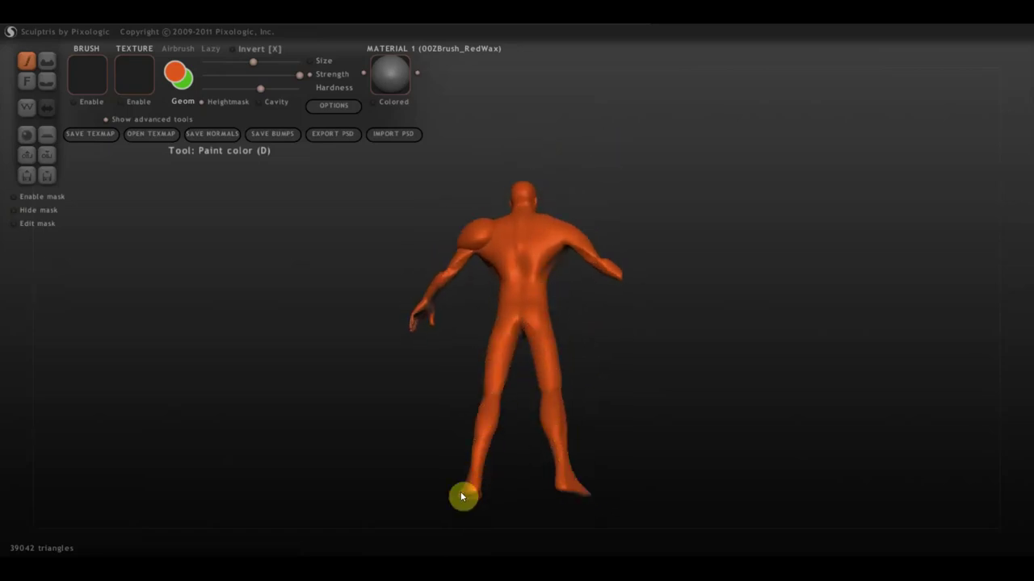
pyautogui.moveTo(589, 490)
pyautogui.mouseDown()
pyautogui.moveTo(415, 509)
pyautogui.moveTo(491, 418)
pyautogui.mouseUp()
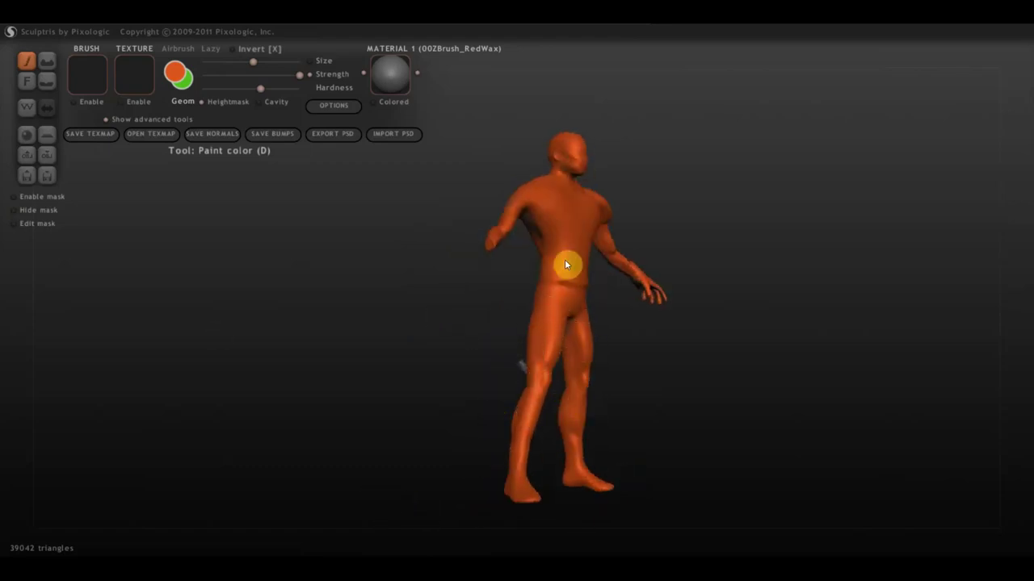
pyautogui.moveTo(560, 279)
pyautogui.mouseDown()
pyautogui.moveTo(576, 296)
pyautogui.moveTo(404, 323)
pyautogui.moveTo(387, 314)
pyautogui.mouseUp()
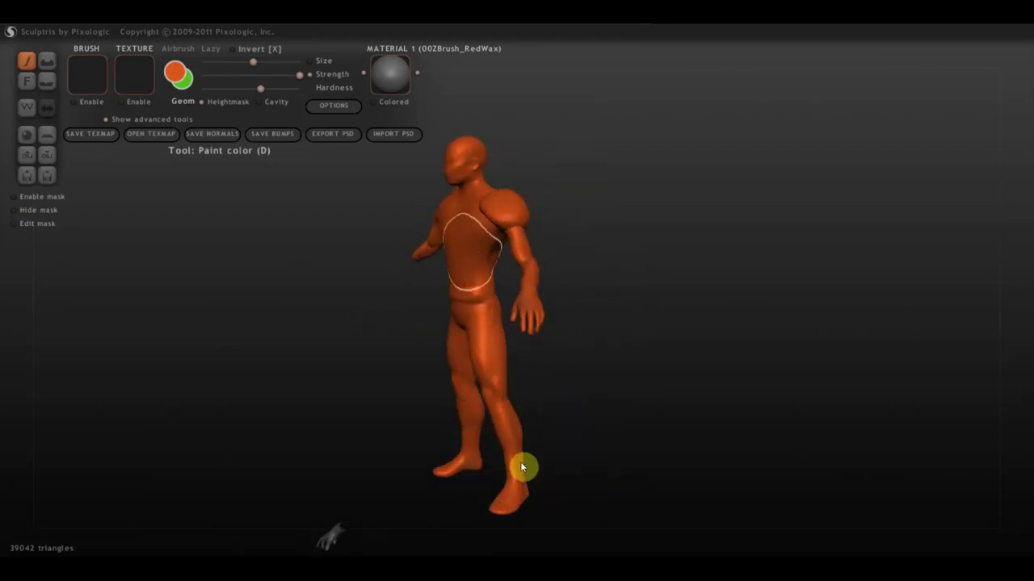
pyautogui.moveTo(526, 330); pyautogui.dragTo(683, 302)
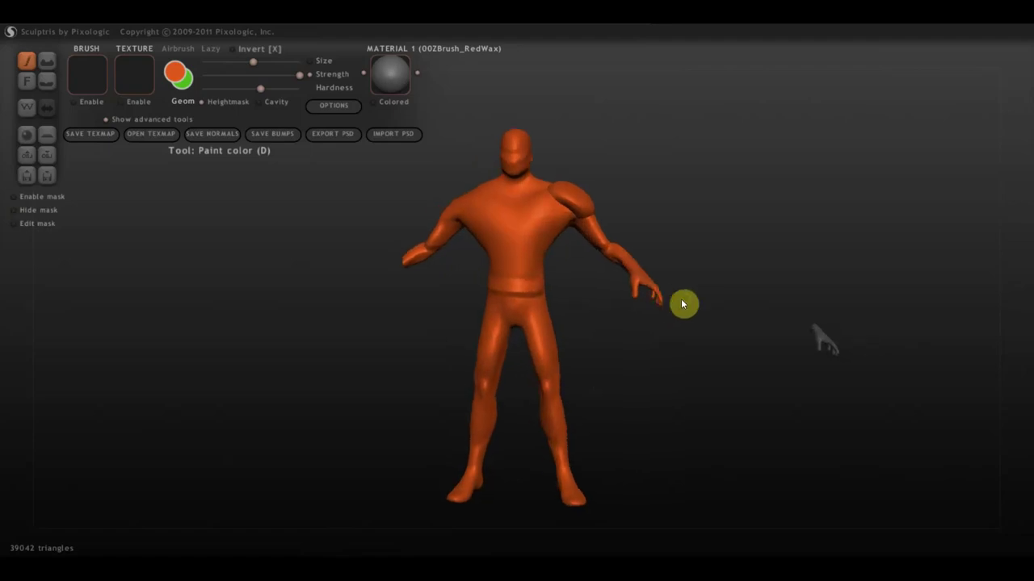
# Swap to the green paint colour and paint the head green.
pyautogui.press('x')
pyautogui.click(179, 78)
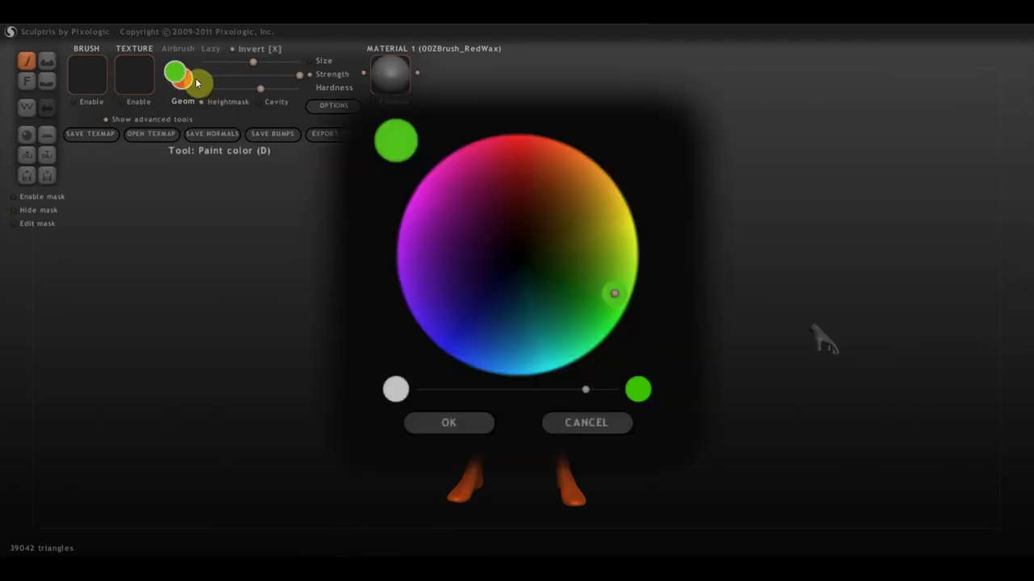
pyautogui.click(173, 74)
pyautogui.moveTo(519, 166)
pyautogui.mouseDown()
pyautogui.moveTo(503, 153)
pyautogui.moveTo(517, 158)
pyautogui.mouseUp()
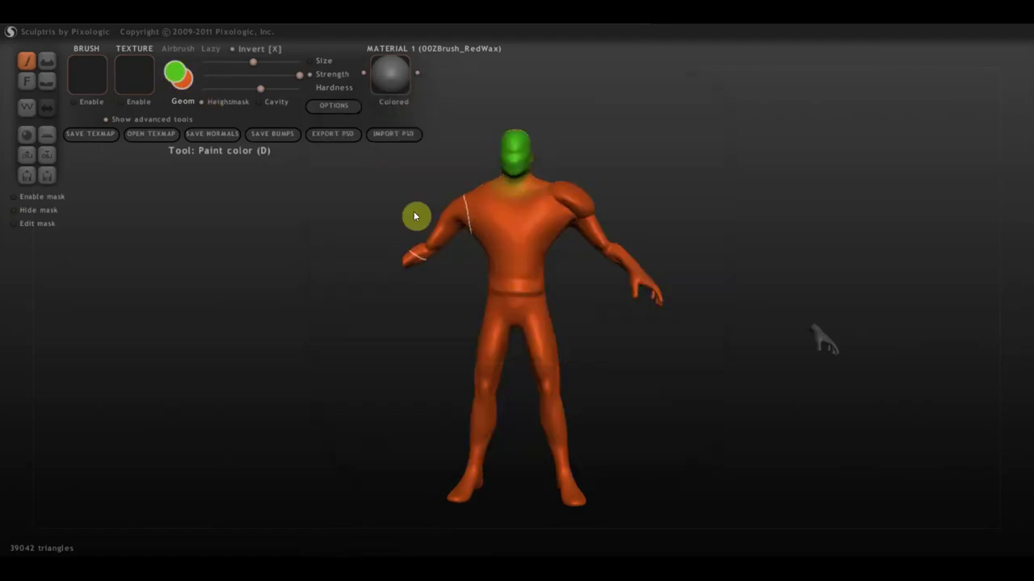
# Pick a deep blue paint colour and paint the torso and hips blue.
pyautogui.click(185, 83)
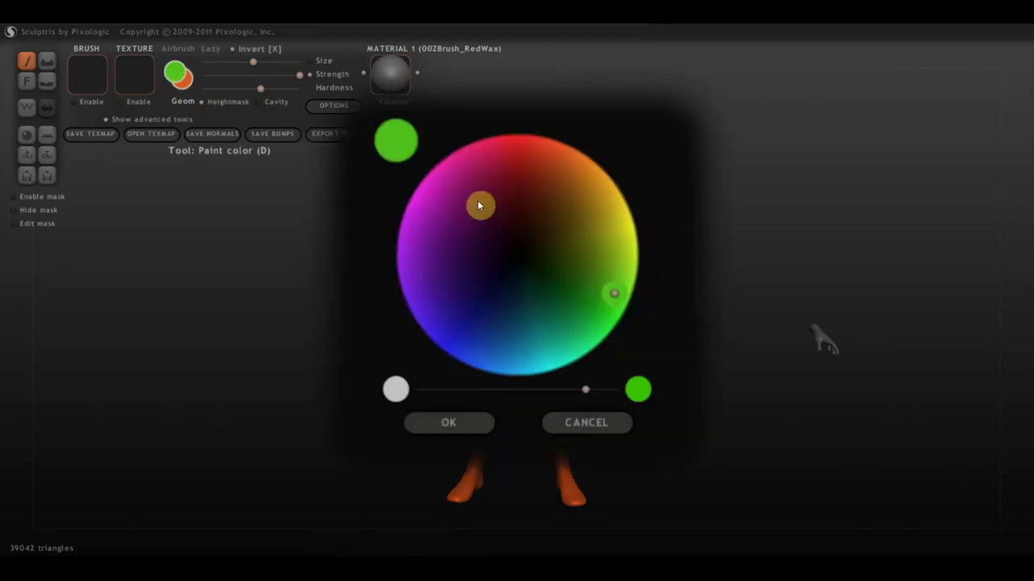
pyautogui.click(542, 157)
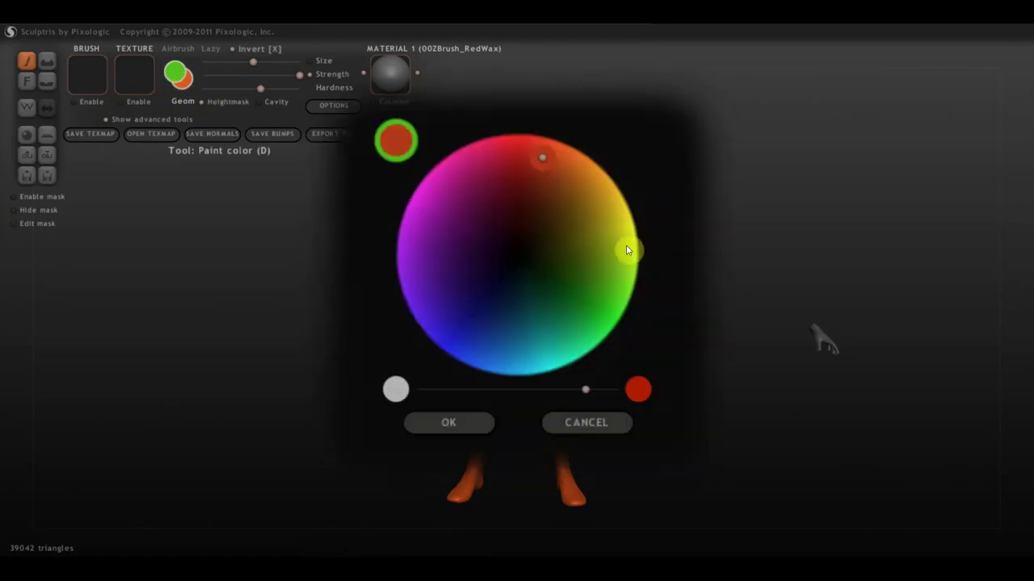
pyautogui.click(476, 345)
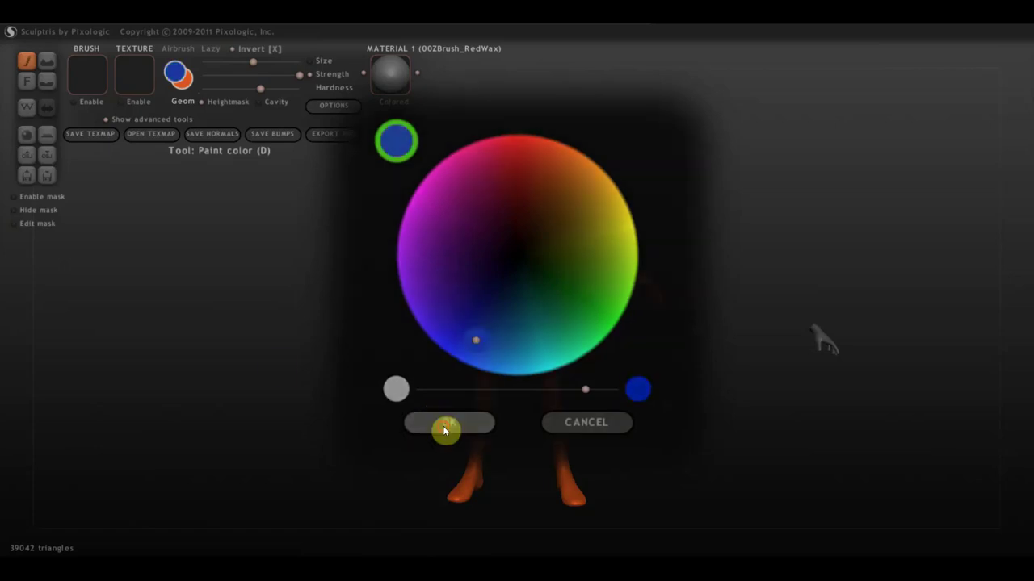
pyautogui.click(447, 424)
pyautogui.moveTo(516, 367)
pyautogui.mouseDown()
pyautogui.moveTo(507, 311)
pyautogui.moveTo(533, 276)
pyautogui.moveTo(524, 265)
pyautogui.moveTo(501, 321)
pyautogui.moveTo(529, 353)
pyautogui.moveTo(546, 348)
pyautogui.moveTo(512, 348)
pyautogui.mouseUp()
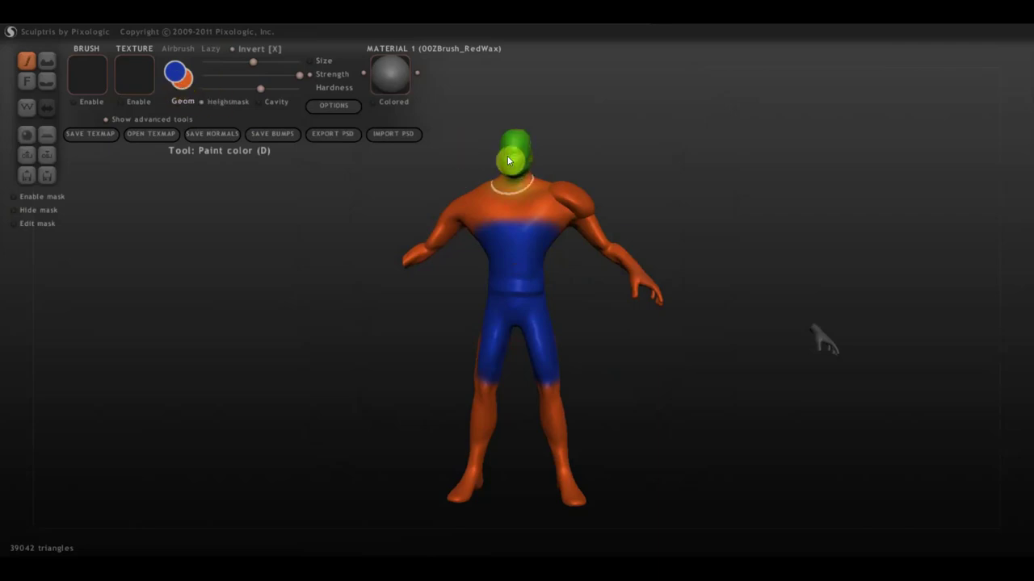
pyautogui.press('c')
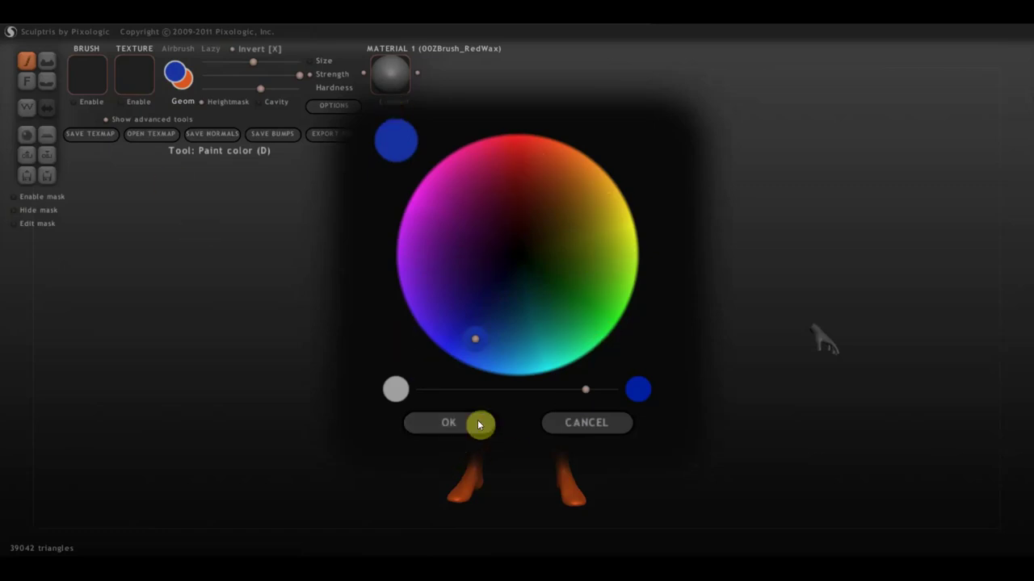
pyautogui.click(558, 424)
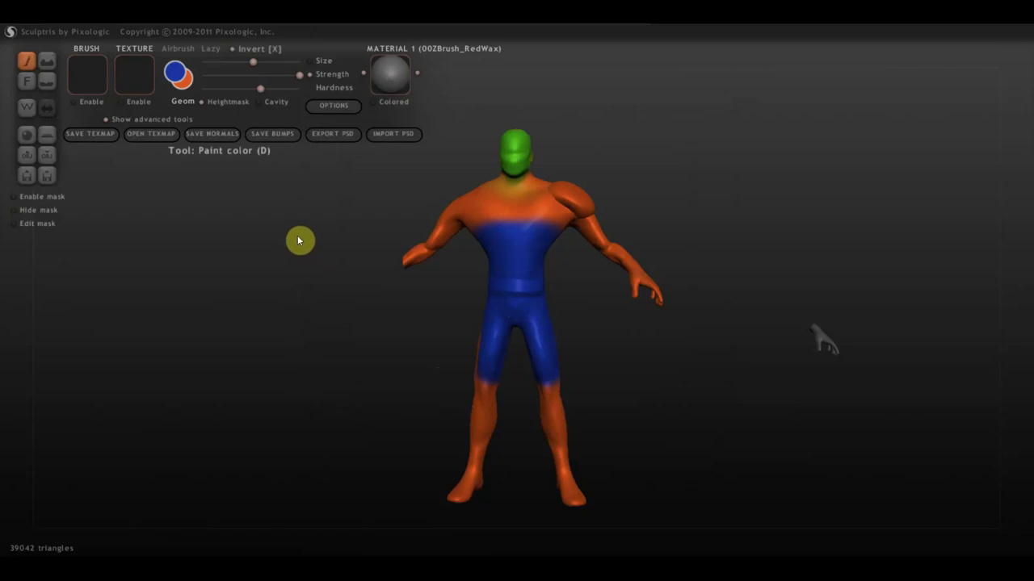
pyautogui.click(201, 103)
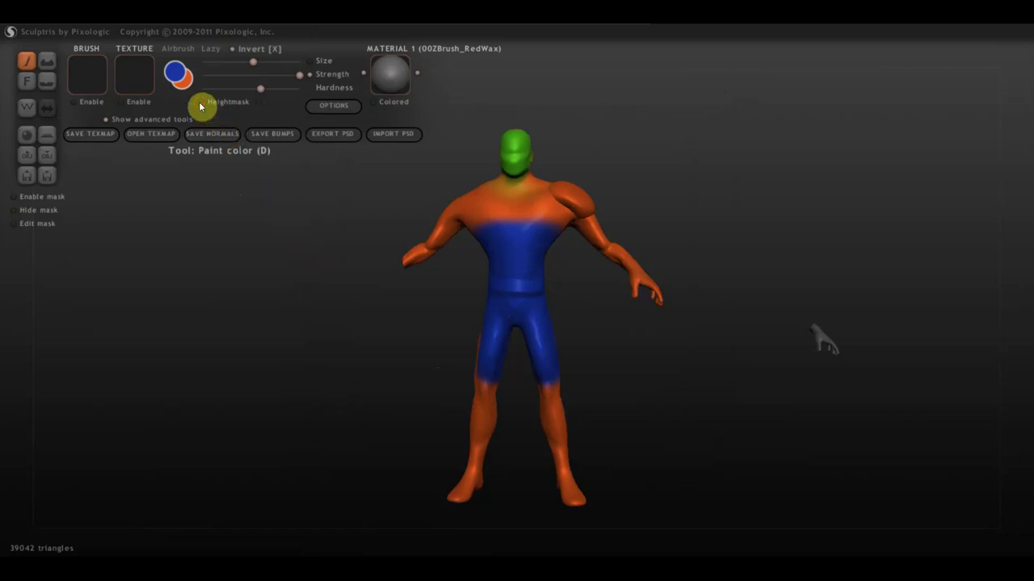
pyautogui.click(107, 120)
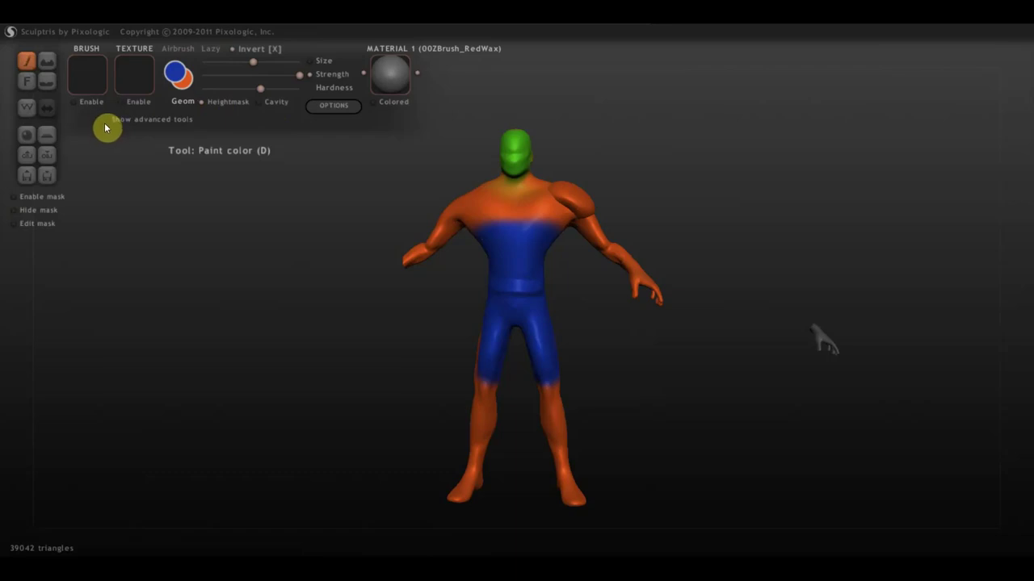
pyautogui.click(105, 121)
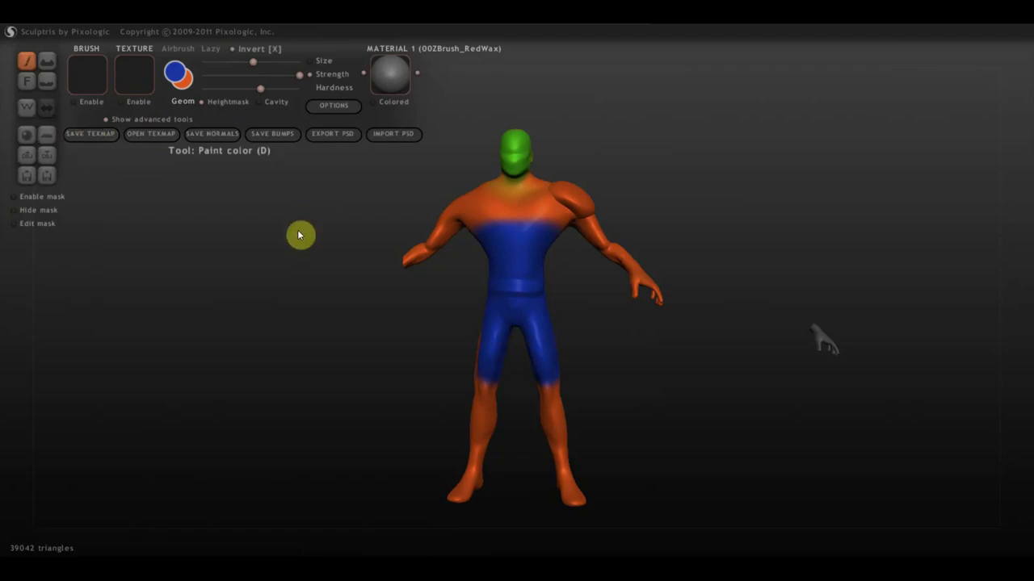
pyautogui.press('t')
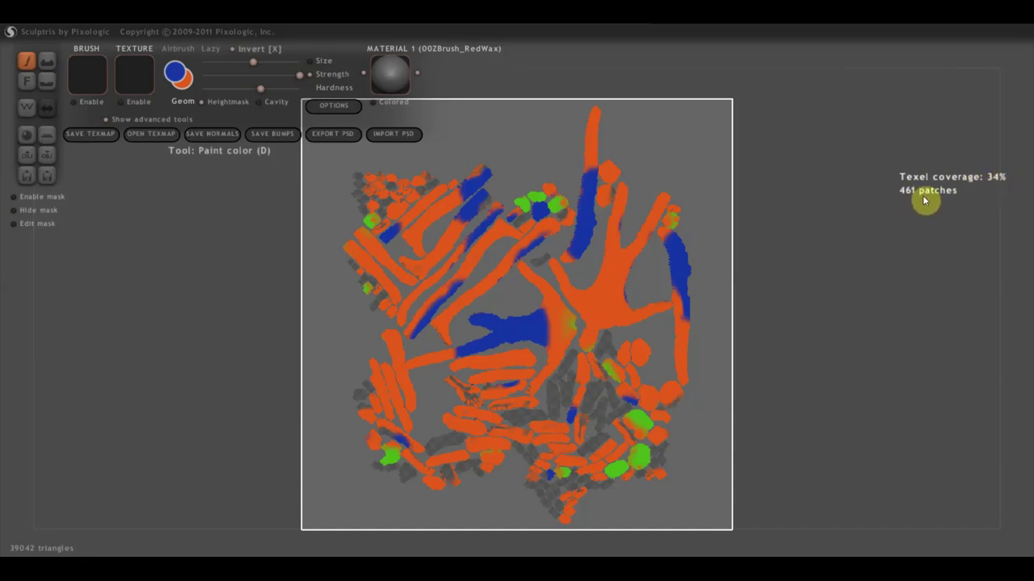
pyautogui.press('Tab')
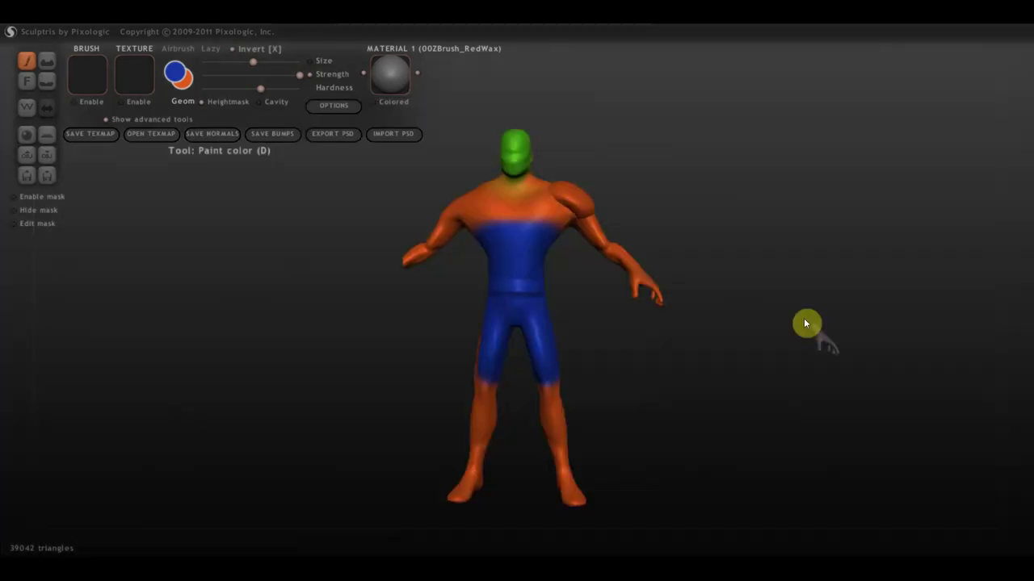
pyautogui.moveTo(667, 343); pyautogui.dragTo(612, 338)
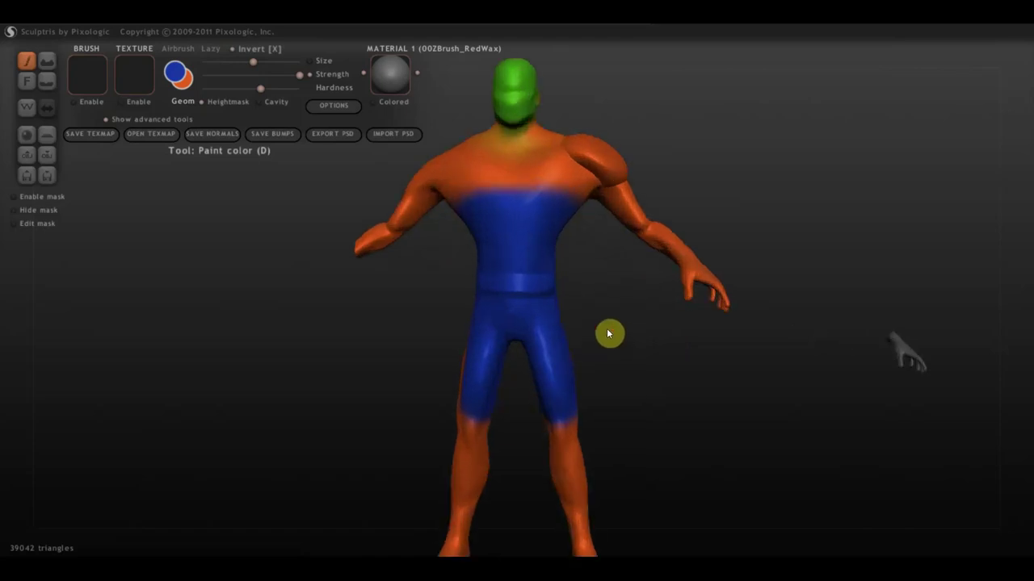
pyautogui.moveTo(796, 330)
pyautogui.mouseDown()
pyautogui.moveTo(923, 362)
pyautogui.moveTo(858, 351)
pyautogui.moveTo(804, 368)
pyautogui.mouseUp()
pyautogui.moveTo(617, 327)
pyautogui.mouseDown()
pyautogui.moveTo(692, 337)
pyautogui.moveTo(574, 331)
pyautogui.moveTo(606, 337)
pyautogui.mouseUp()
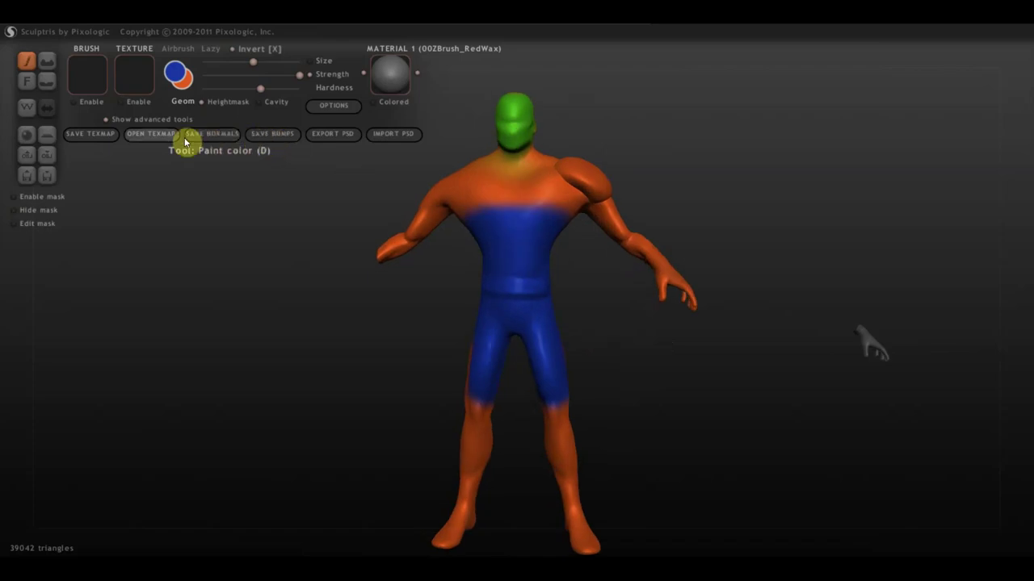
# Save the painted texture map as the PNG image 3333.
pyautogui.click(90, 139)
pyautogui.write('3333')
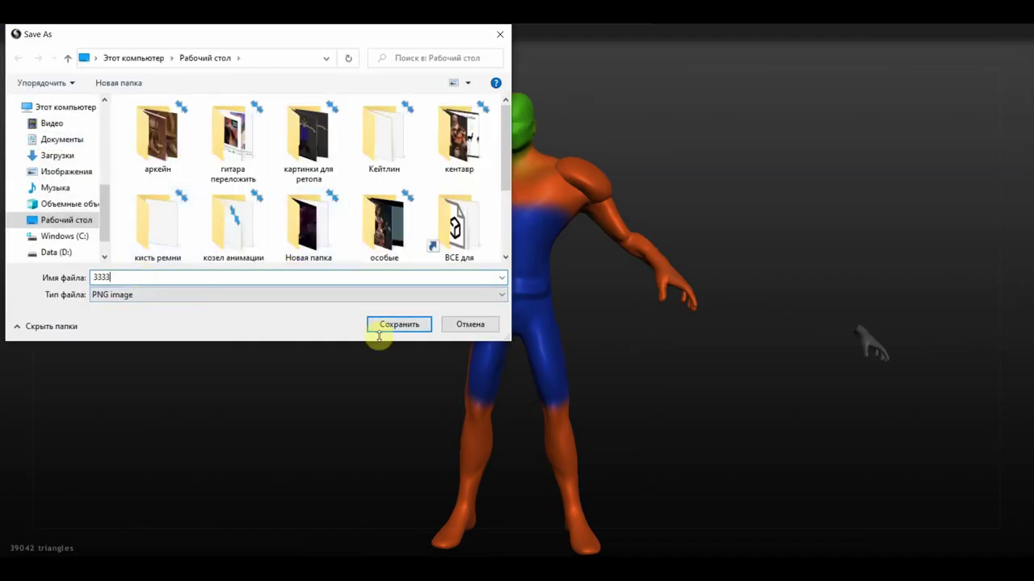
pyautogui.click(502, 297)
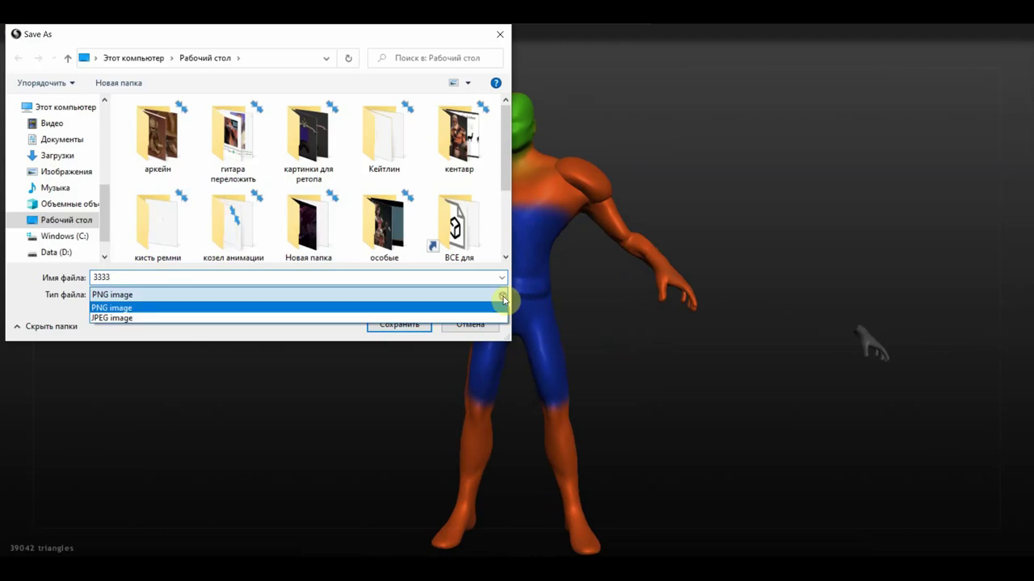
pyautogui.click(501, 300)
pyautogui.click(399, 327)
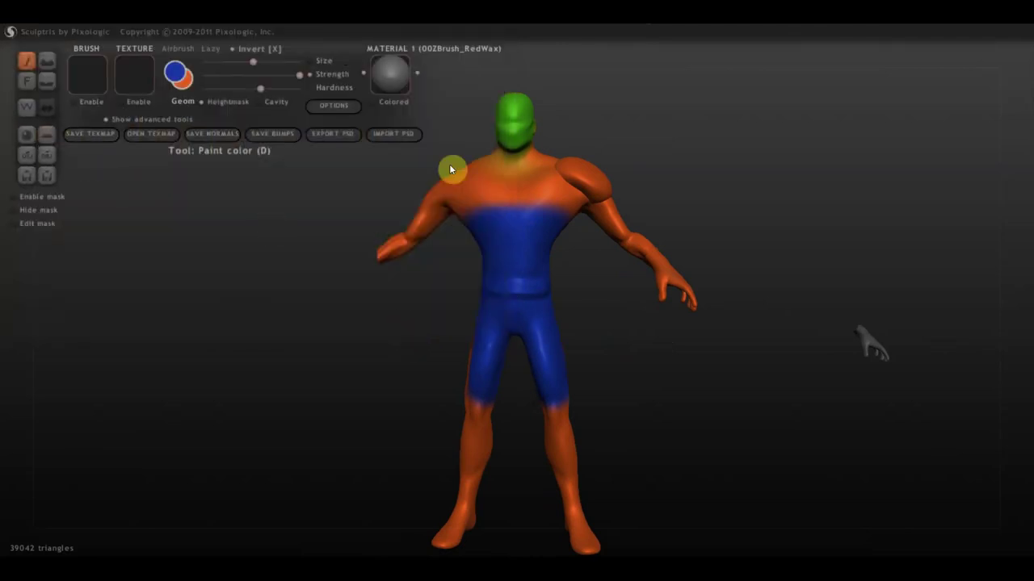
# Export the mesh as a Wavefront OBJ file named 5555.
pyautogui.click(49, 161)
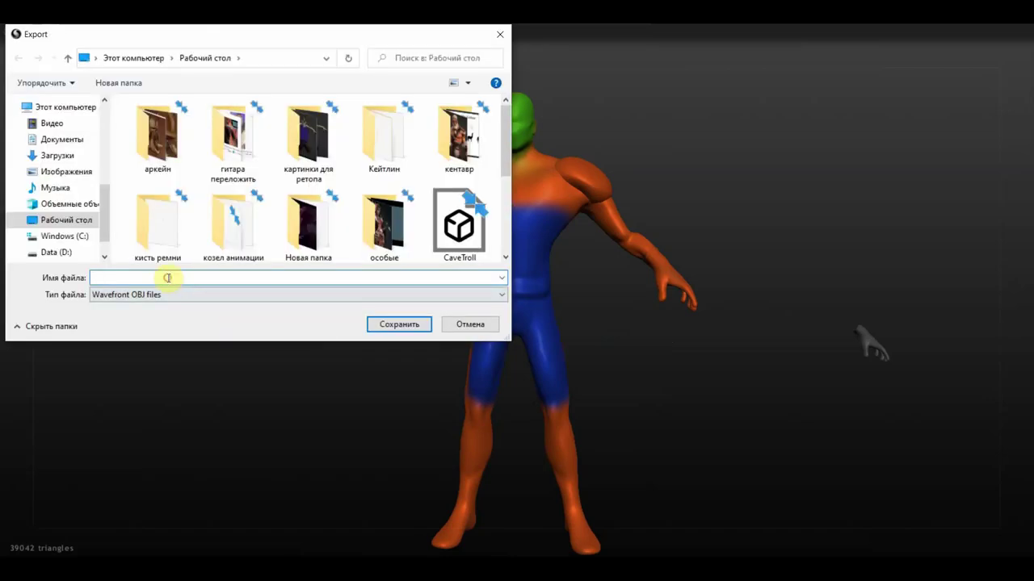
pyautogui.write('5555')
pyautogui.click(399, 324)
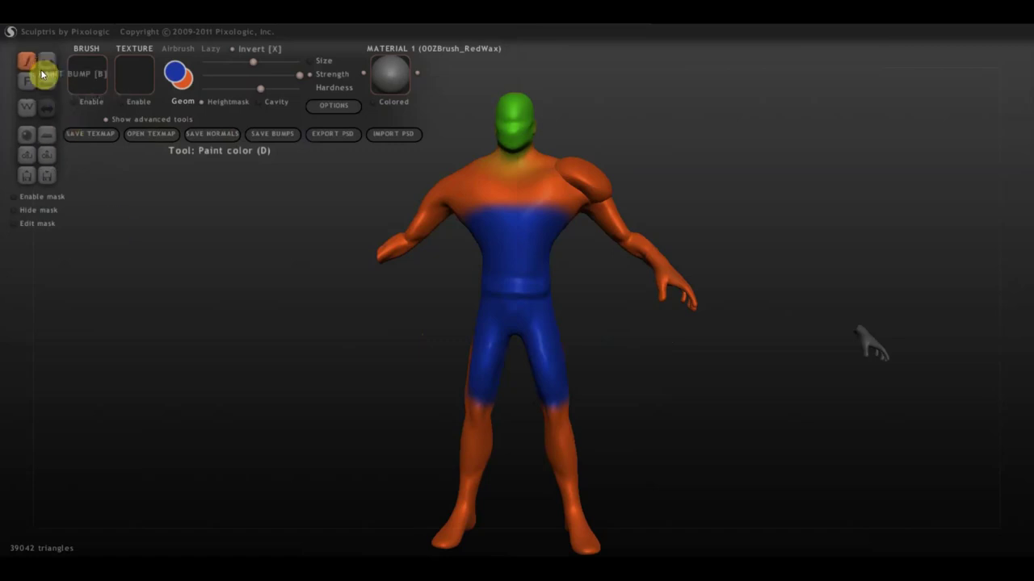
# Try the 00ZBrush_Green_Clay material, settle on green_metallic, and confirm the paint options.
pyautogui.click(389, 87)
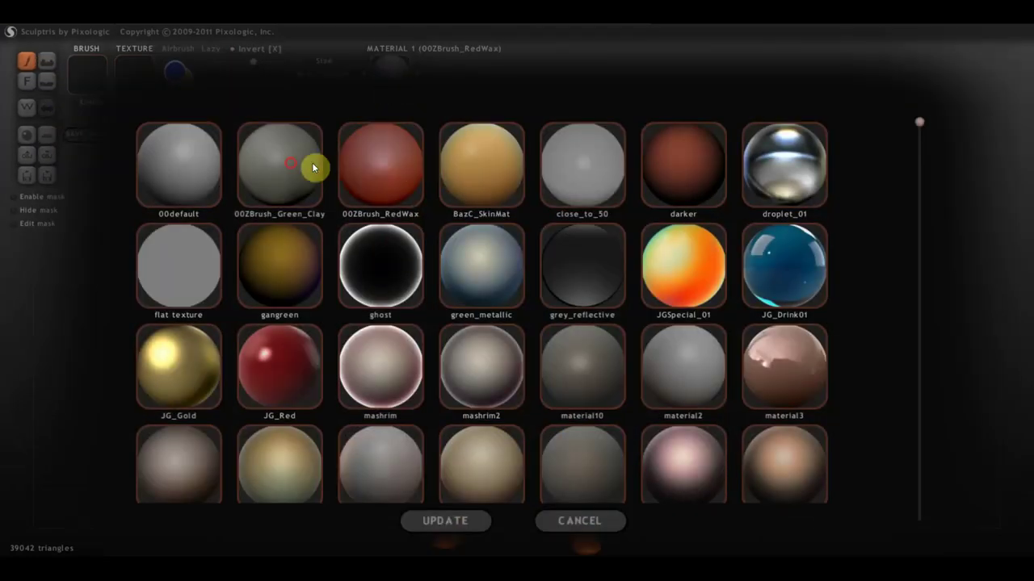
pyautogui.click(316, 168)
pyautogui.click(393, 81)
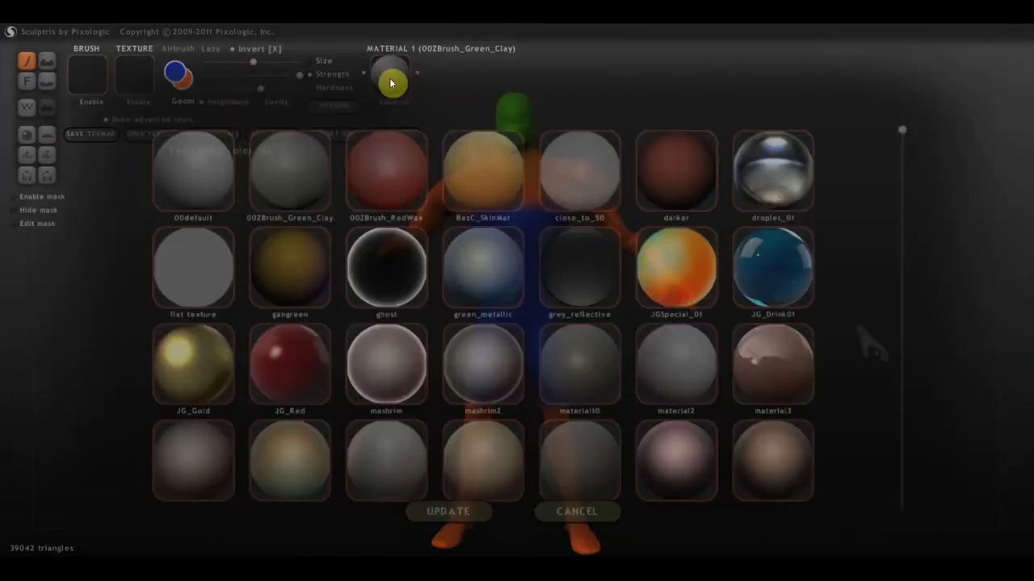
pyautogui.click(489, 286)
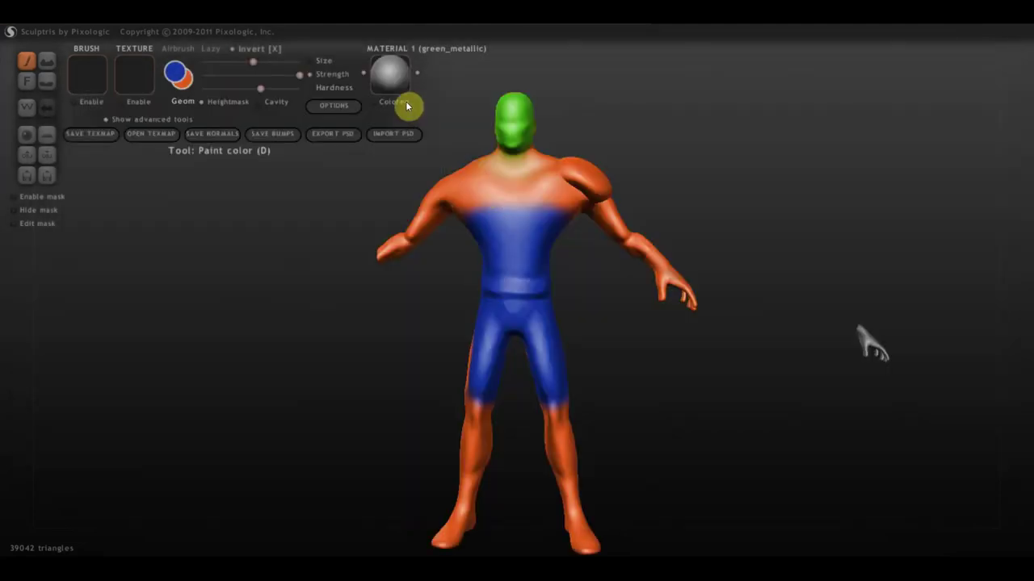
pyautogui.click(334, 106)
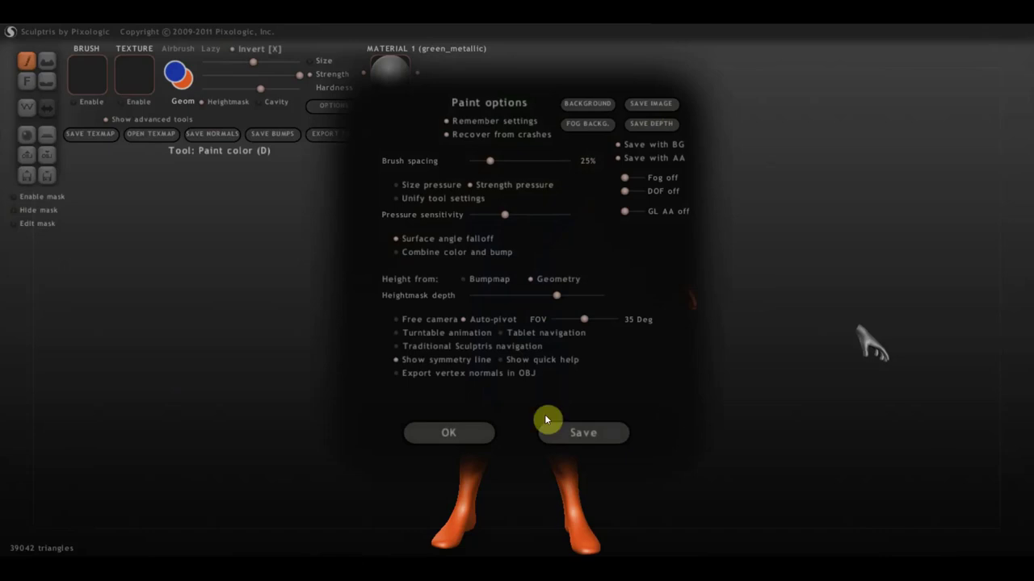
pyautogui.click(463, 430)
# Hide the interface and orbit and zoom around the figure, ending in a straight front view.
pyautogui.press('Tab')
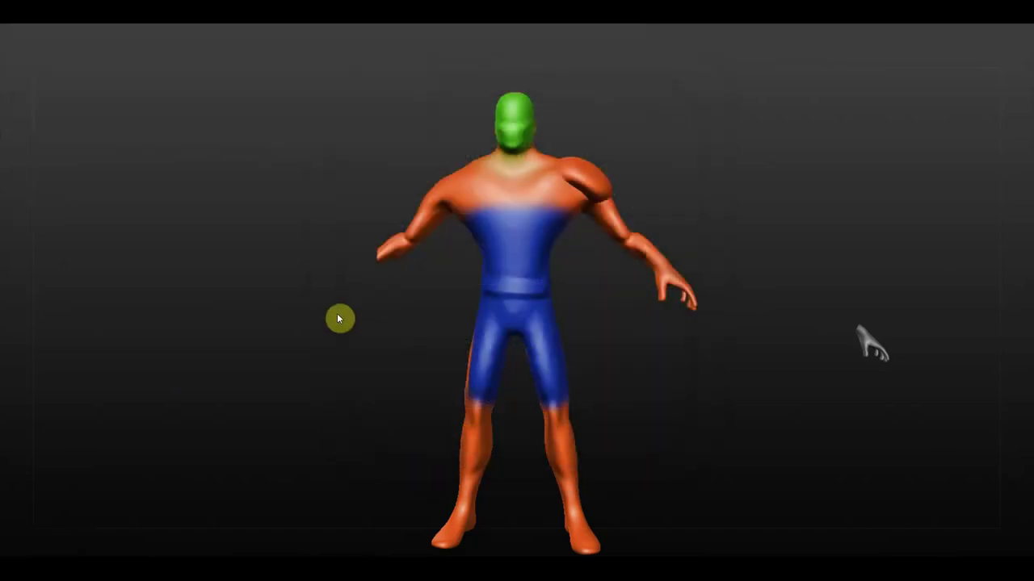
pyautogui.moveTo(349, 307); pyautogui.dragTo(403, 312)
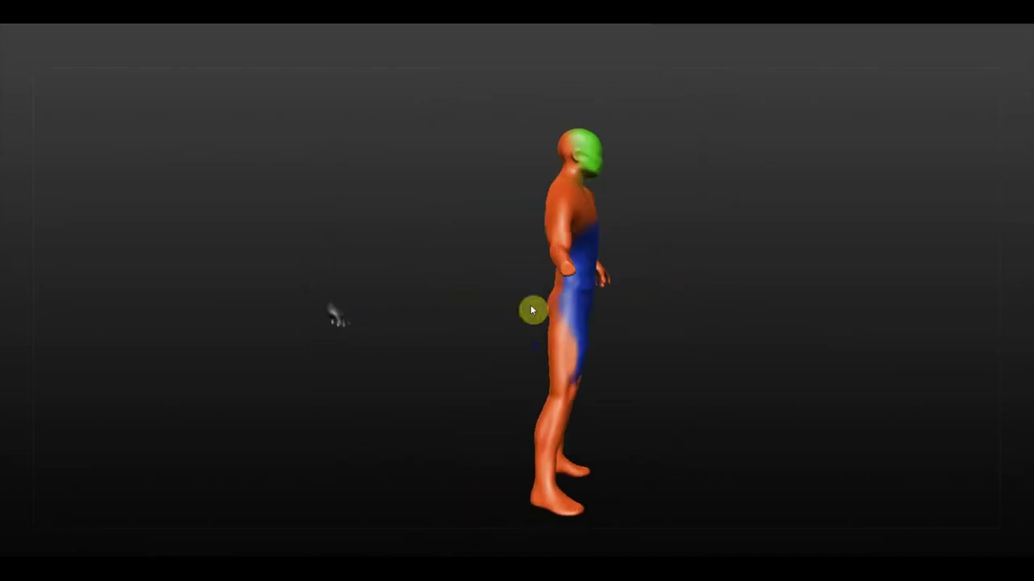
pyautogui.moveTo(379, 300); pyautogui.dragTo(562, 320, button='right')
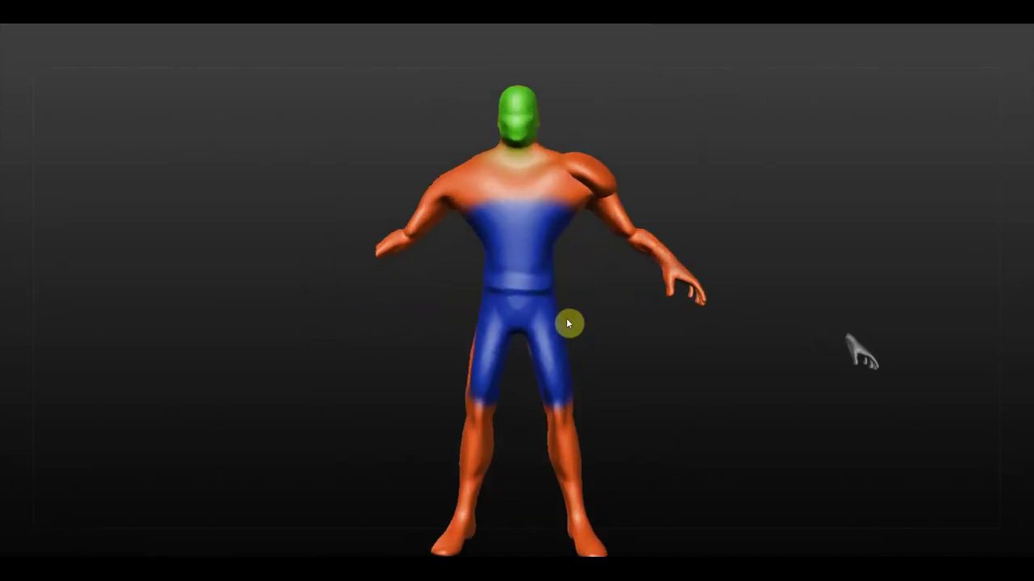
pyautogui.moveTo(566, 323); pyautogui.dragTo(587, 309, button='right')
pyautogui.scroll(2, 587, 306)
pyautogui.scroll(-2, 586, 307)
pyautogui.moveTo(307, 224)
pyautogui.mouseDown()
pyautogui.moveTo(625, 284)
pyautogui.moveTo(579, 289)
pyautogui.mouseUp()
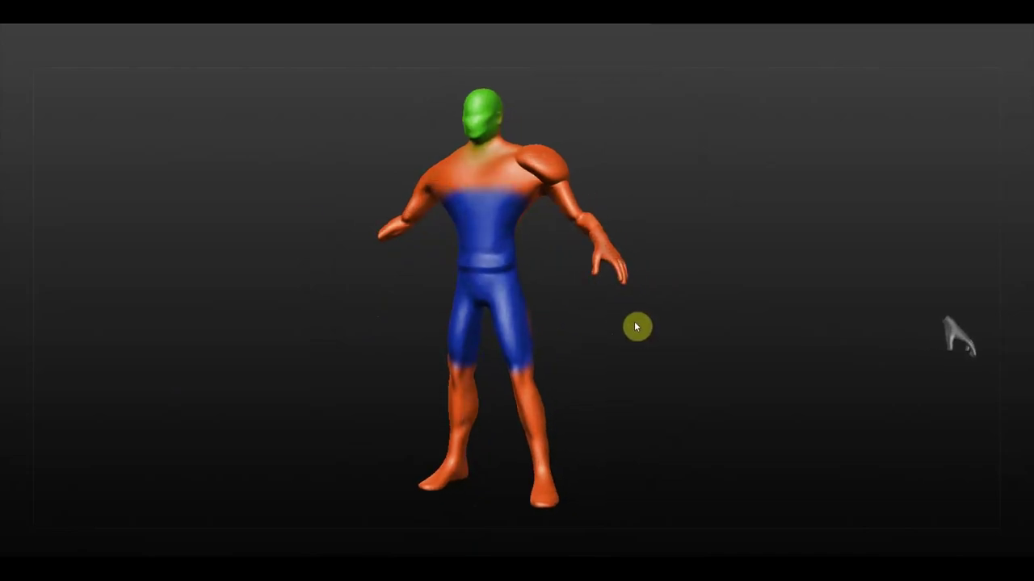
pyautogui.moveTo(622, 302)
pyautogui.mouseDown()
pyautogui.moveTo(669, 320)
pyautogui.moveTo(699, 315)
pyautogui.mouseUp()
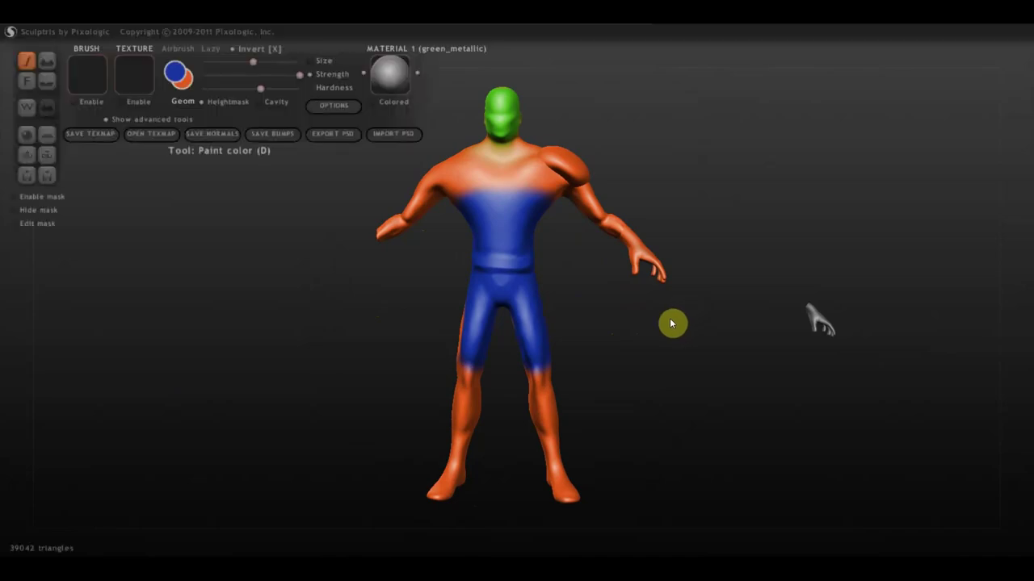
pyautogui.keyDown('shift'); pyautogui.click(658, 320); pyautogui.keyUp('shift')
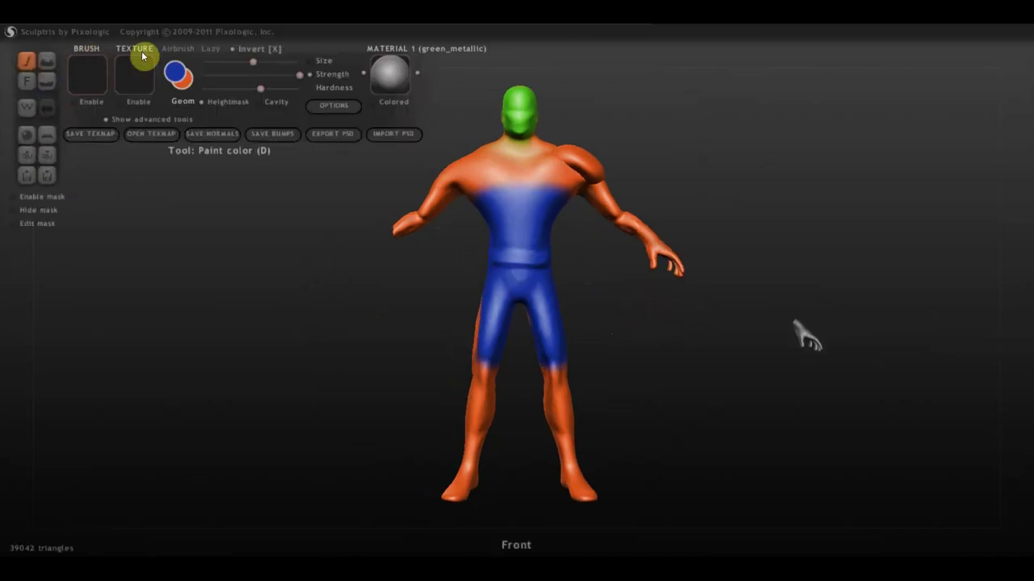
# Toggle the paint colour swap several times, leaving orange as the active paint colour.
pyautogui.click(234, 53)
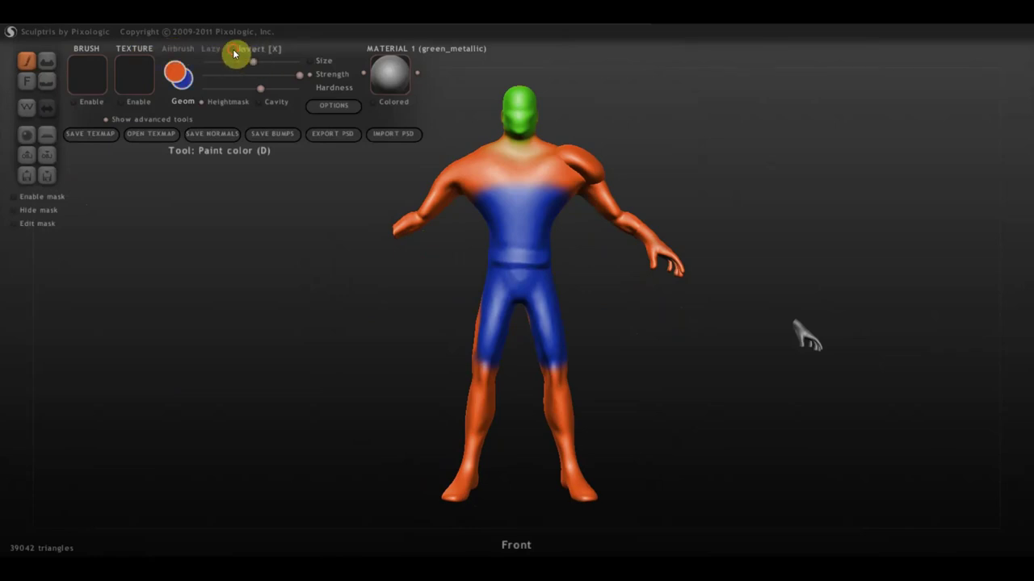
pyautogui.click(233, 51)
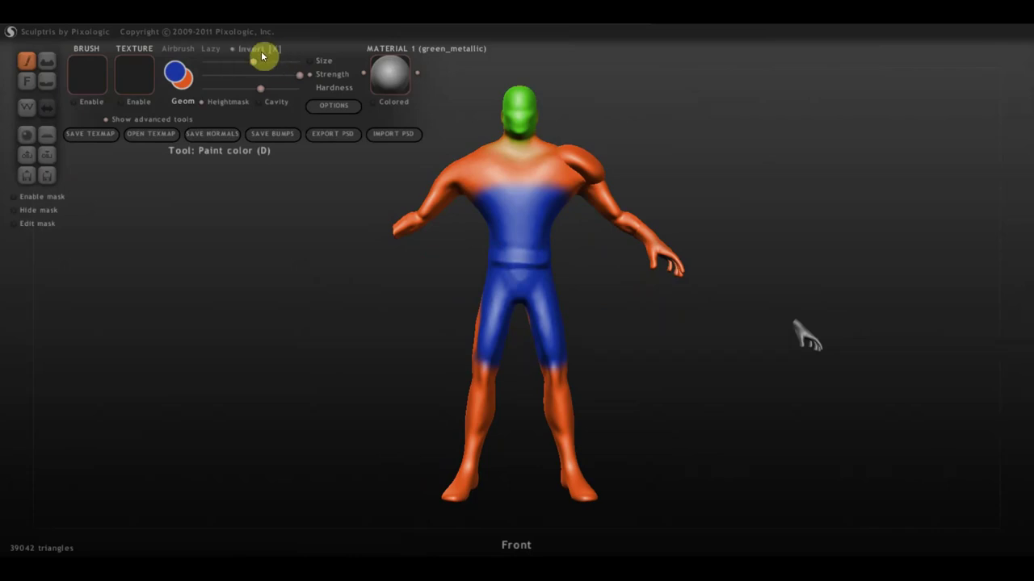
pyautogui.click(232, 52)
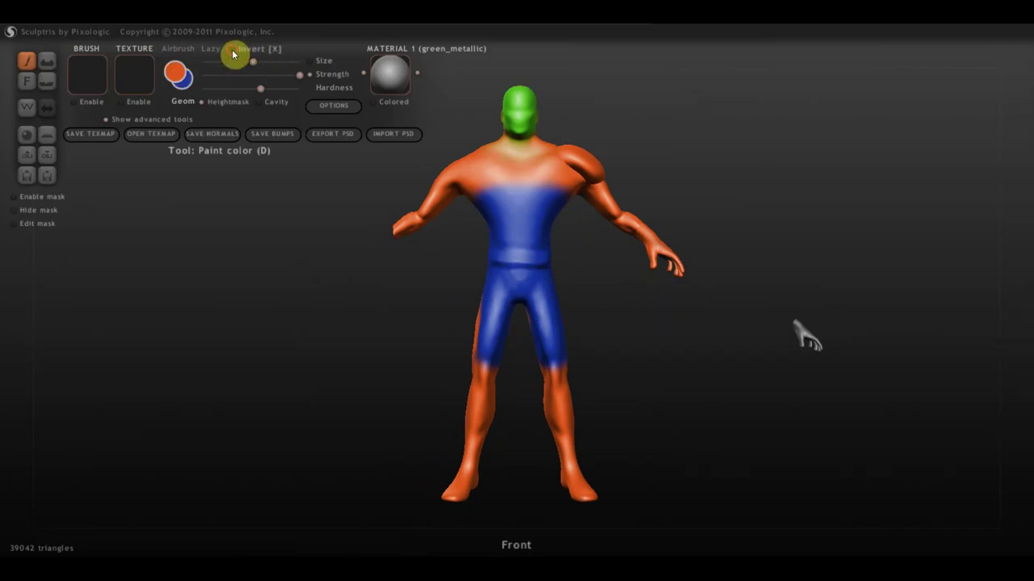
pyautogui.click(232, 52)
pyautogui.click(233, 52)
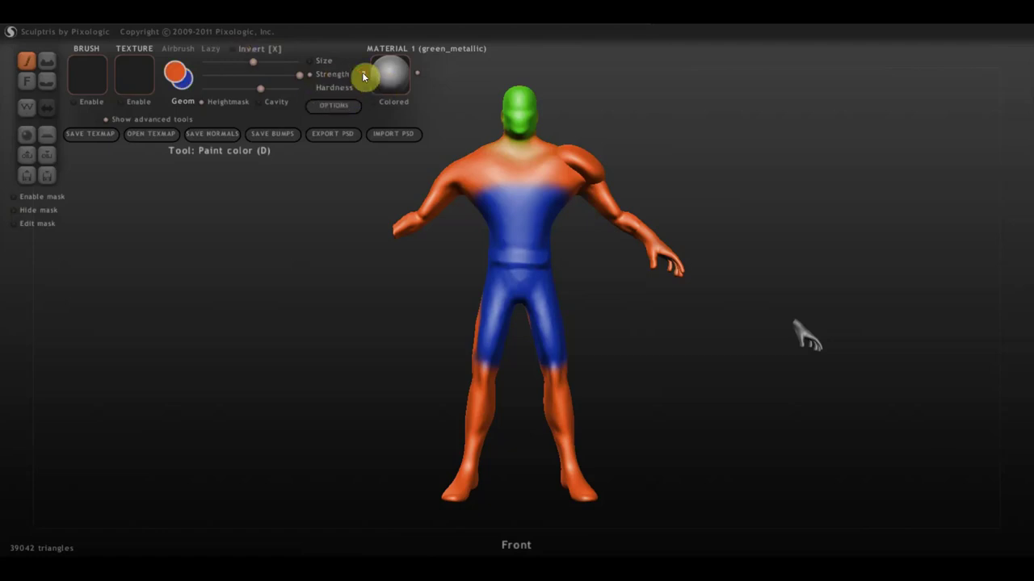
# Browse through the material slots and return to green_metallic.
pyautogui.click(418, 73)
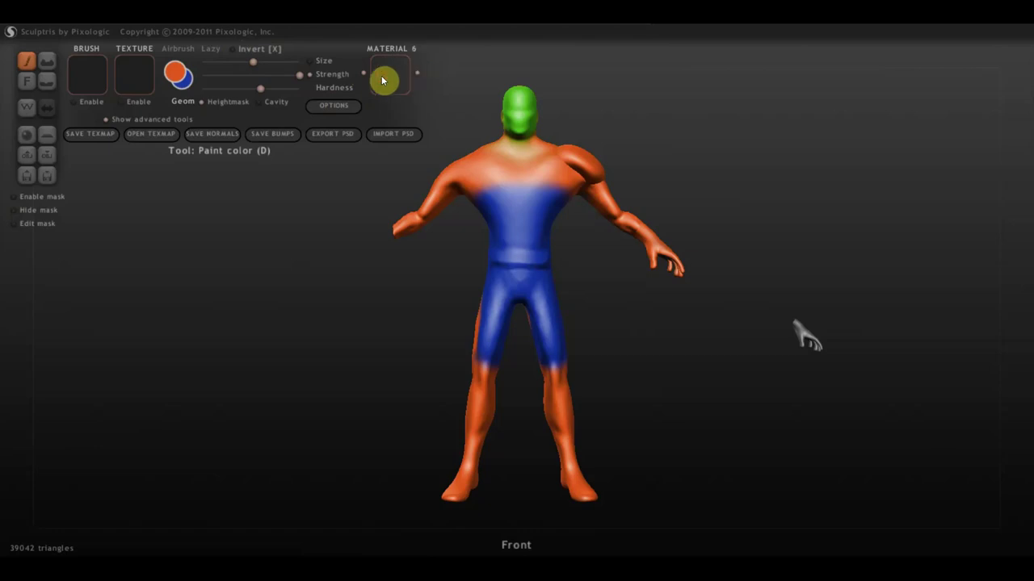
pyautogui.click(385, 80)
pyautogui.click(499, 173)
pyautogui.click(367, 78)
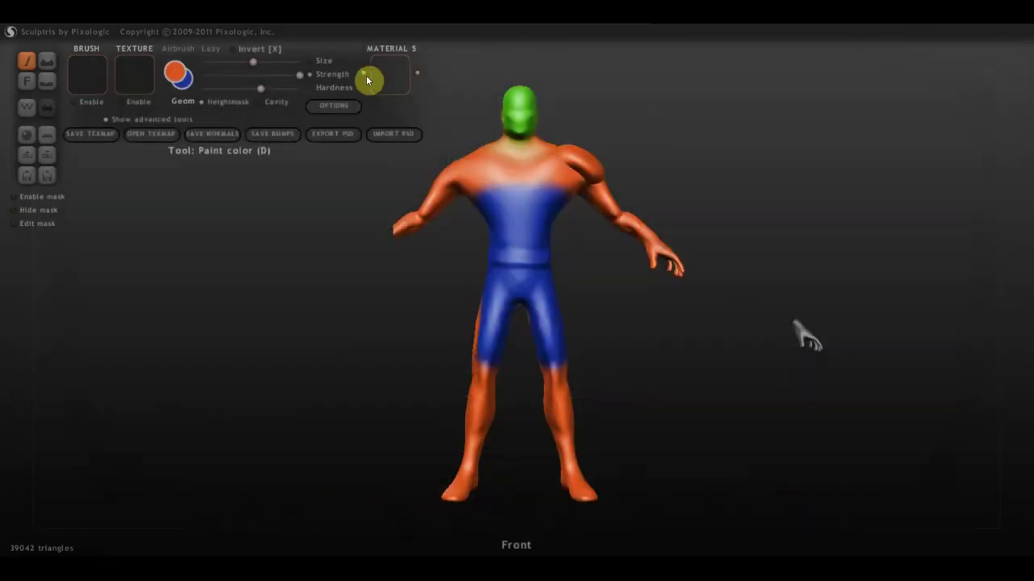
pyautogui.click(367, 78)
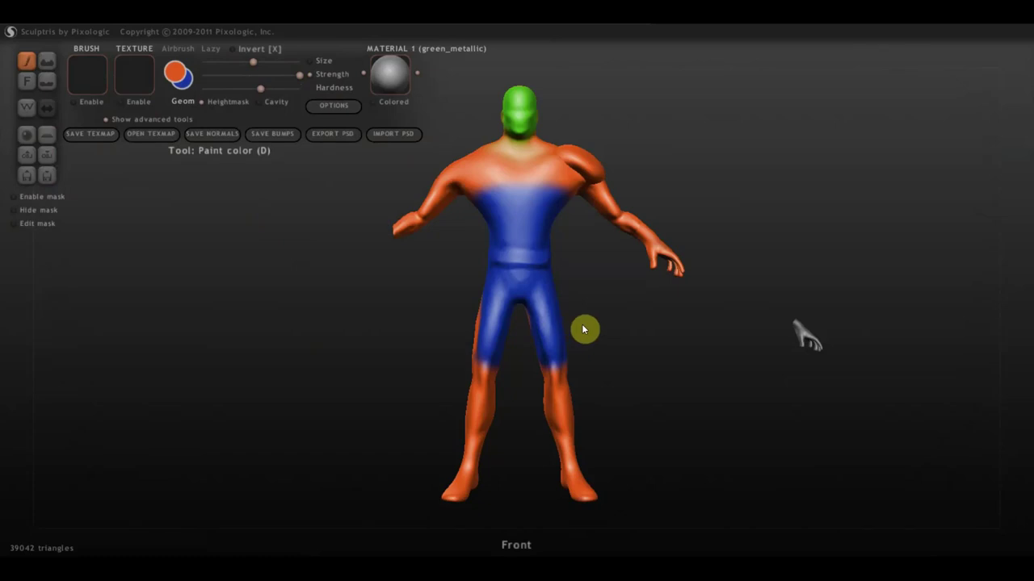
# Apply the 00ZBrush_RedWax material to the figure.
pyautogui.moveTo(635, 288); pyautogui.dragTo(622, 293)
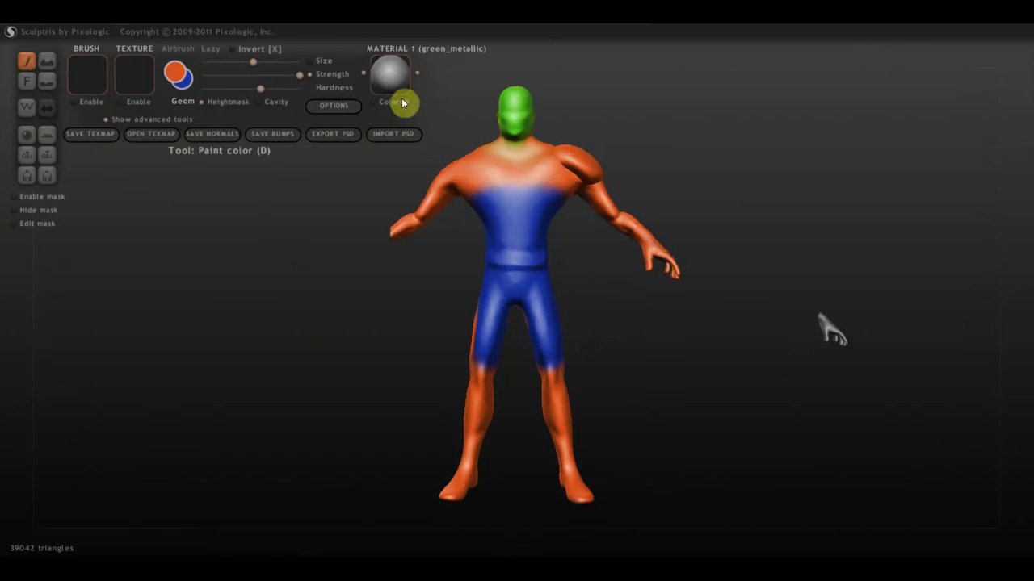
pyautogui.click(399, 90)
pyautogui.click(365, 185)
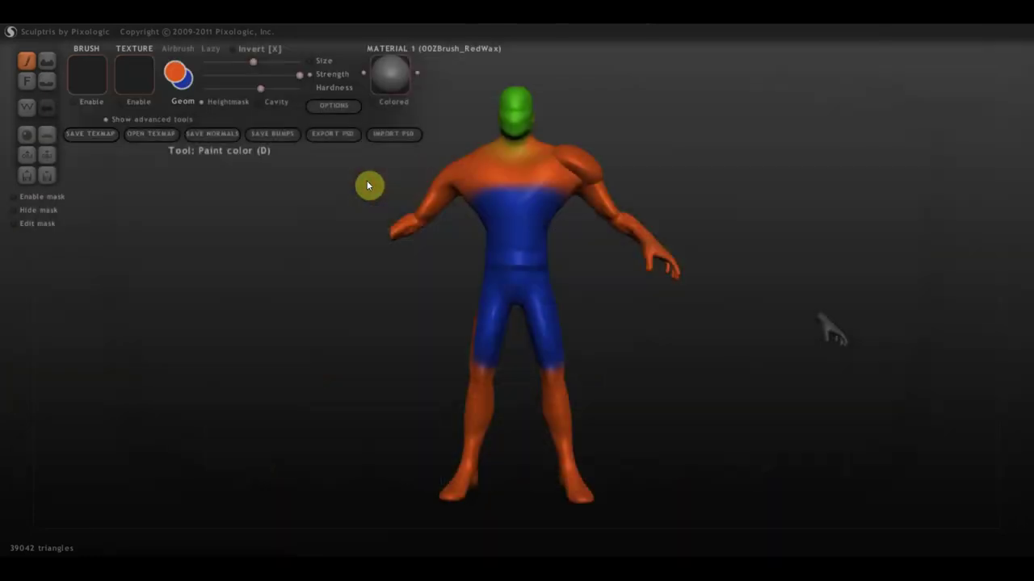
pyautogui.moveTo(604, 325)
pyautogui.mouseDown()
pyautogui.moveTo(523, 337)
pyautogui.moveTo(662, 327)
pyautogui.moveTo(570, 328)
pyautogui.moveTo(618, 331)
pyautogui.mouseUp()
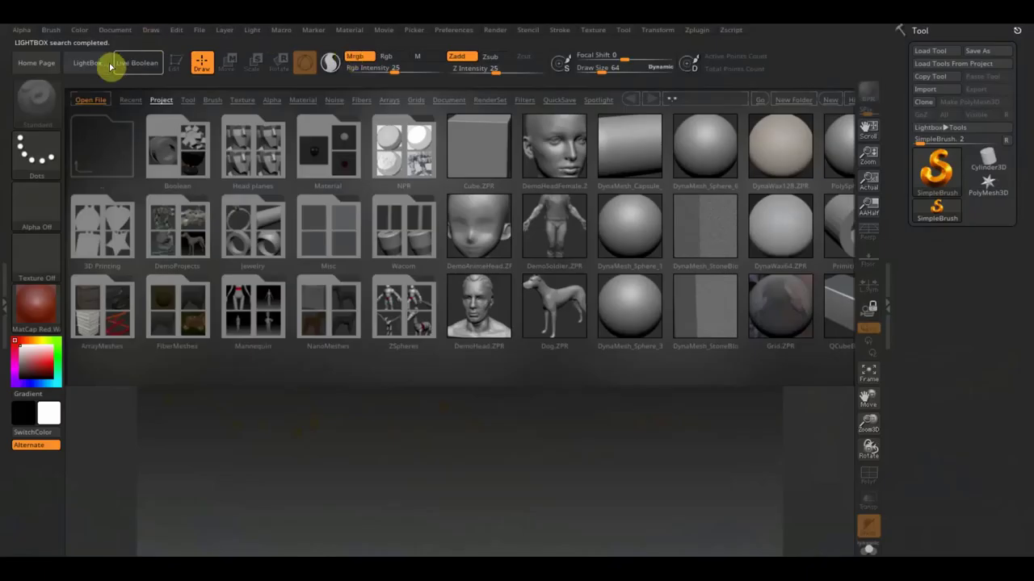
# Close LightBox, import the 5555 mesh from the Desktop, and draw it on the canvas.
pyautogui.click(91, 63)
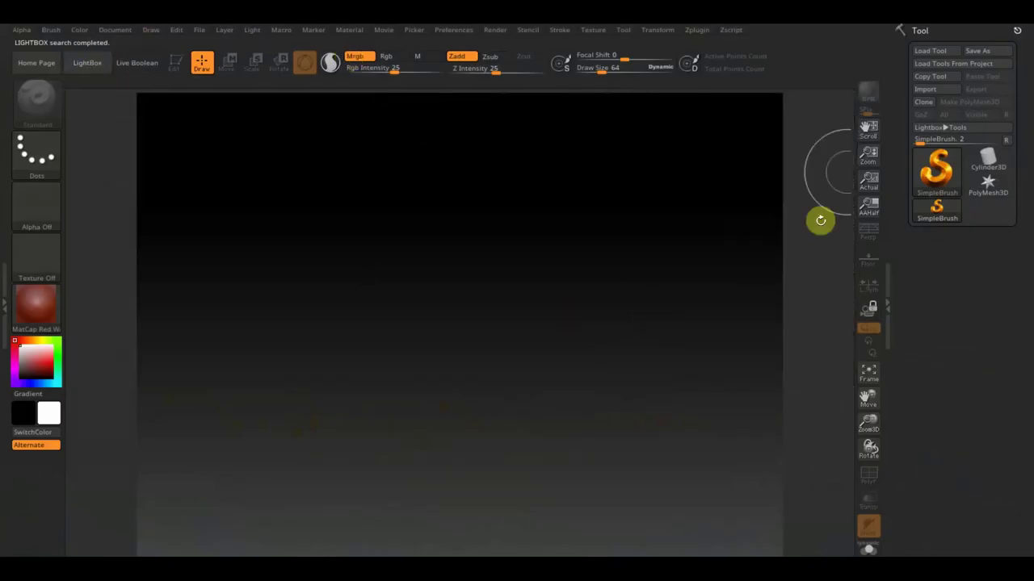
pyautogui.click(933, 89)
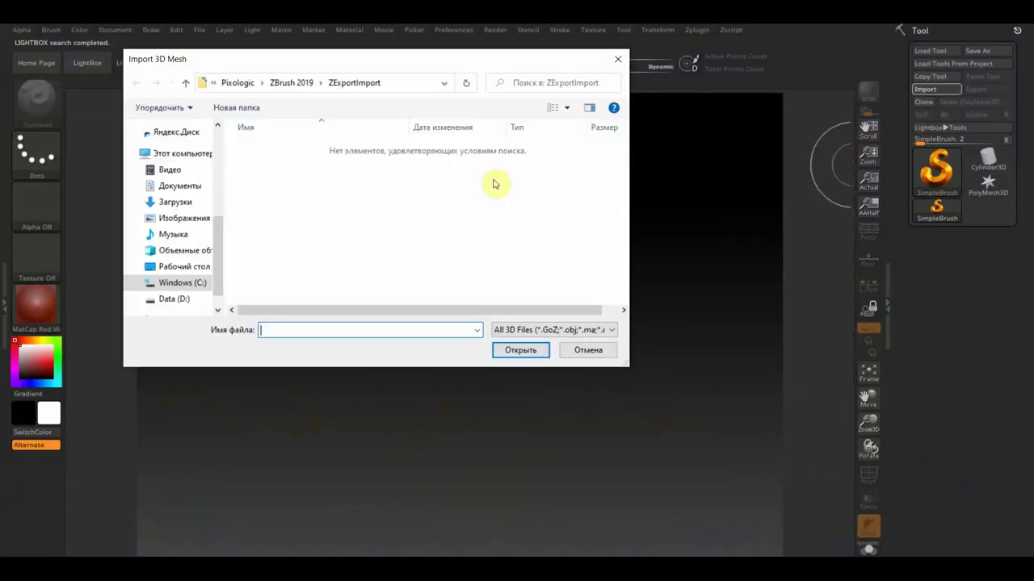
pyautogui.click(185, 267)
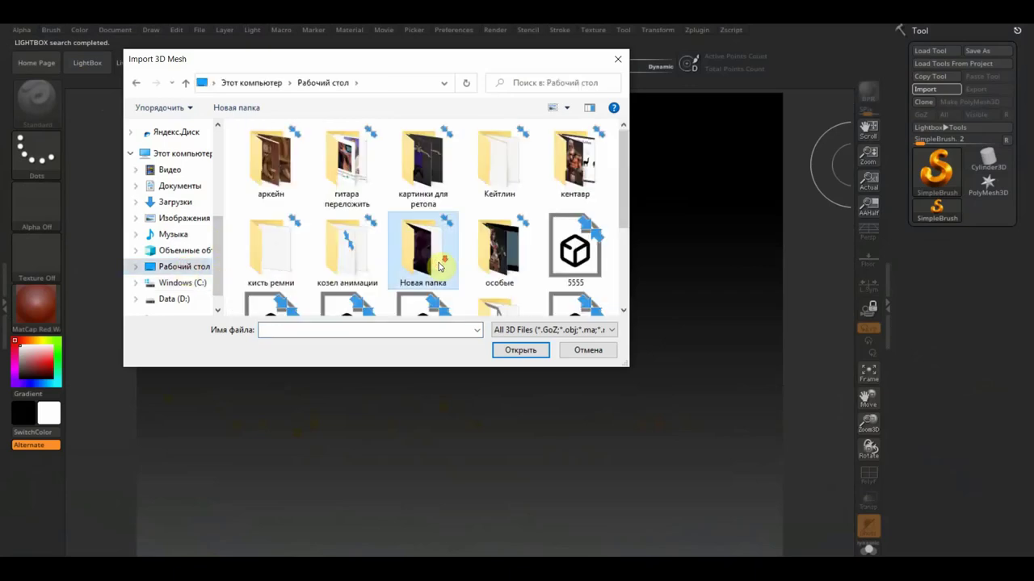
pyautogui.scroll(-2, 439, 266)
pyautogui.doubleClick(565, 192)
pyautogui.moveTo(452, 302); pyautogui.dragTo(448, 528)
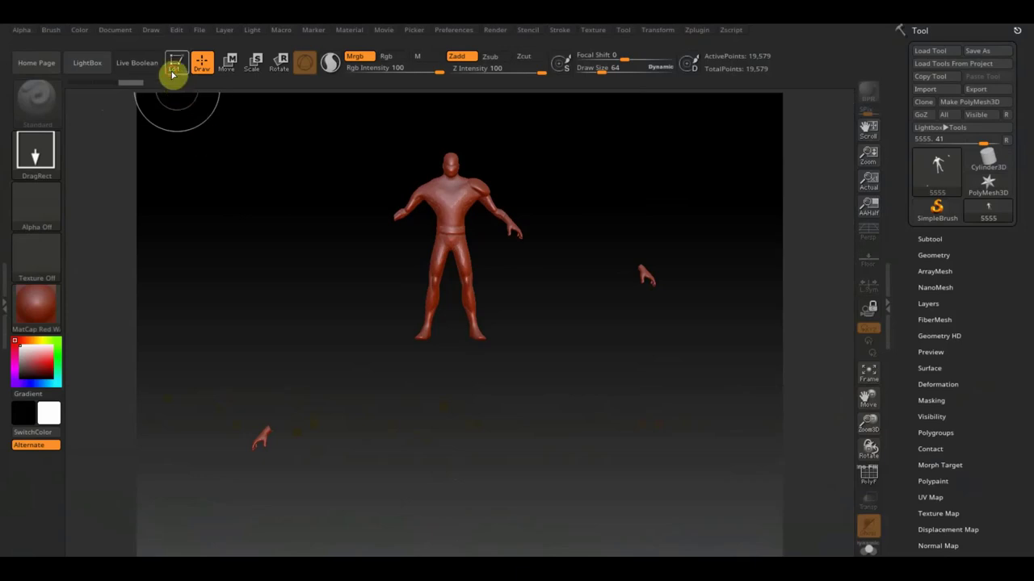
# Enable Edit mode for the 5555 figure, then pan and zoom until it fills the canvas.
pyautogui.click(174, 65)
pyautogui.press('space')
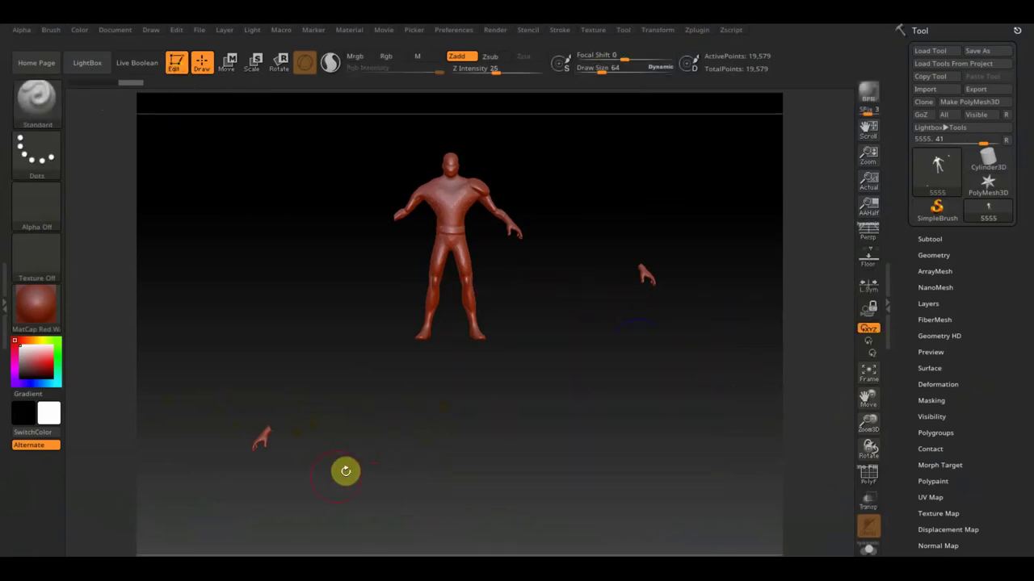
pyautogui.click(460, 450)
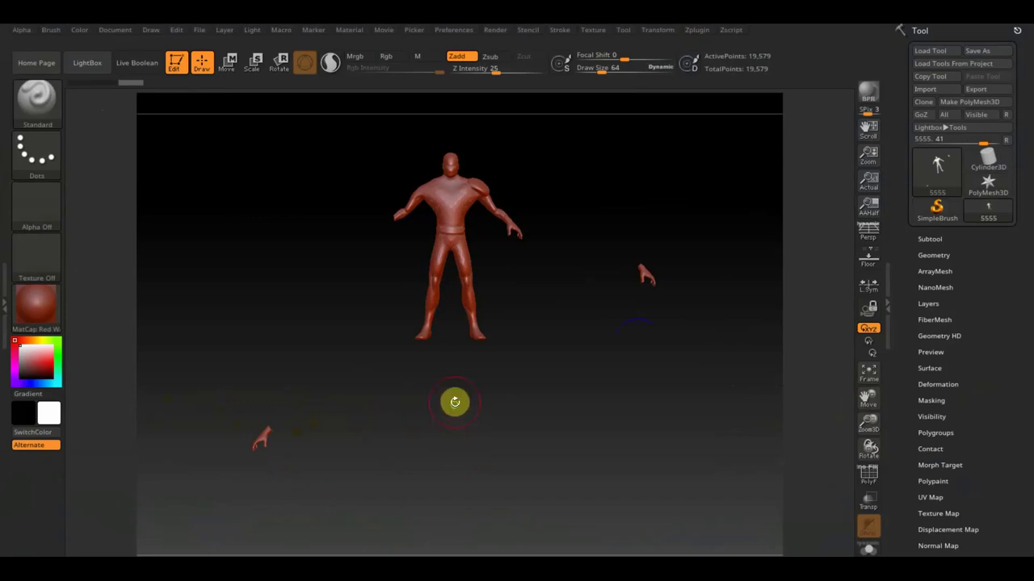
pyautogui.keyDown('alt'); pyautogui.moveTo(526, 434); pyautogui.dragTo(533, 464); pyautogui.keyUp('alt')
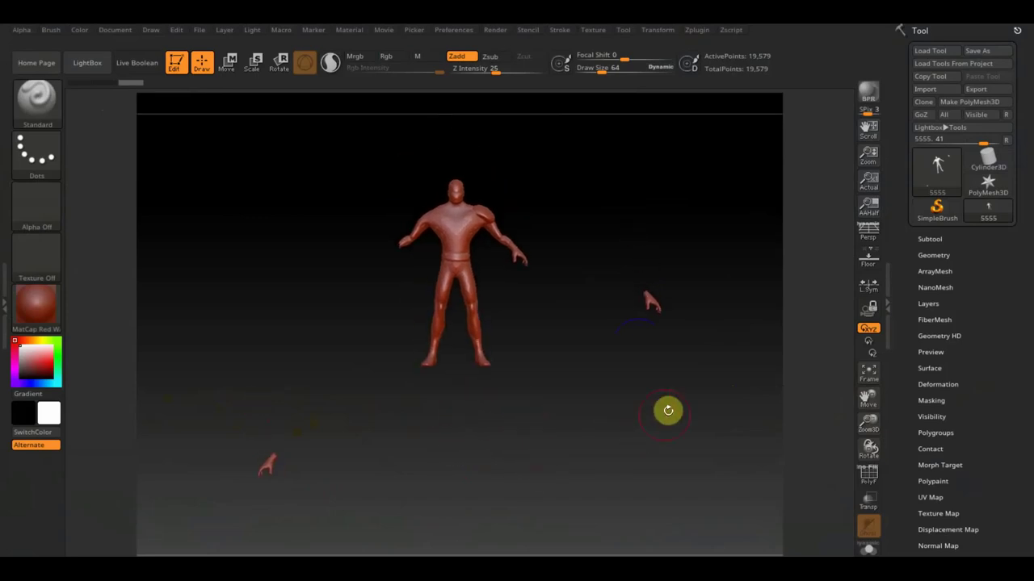
pyautogui.keyDown('ctrl'); pyautogui.keyDown('shift'); pyautogui.moveTo(711, 381); pyautogui.dragTo(646, 290); pyautogui.keyUp('shift'); pyautogui.keyUp('ctrl')
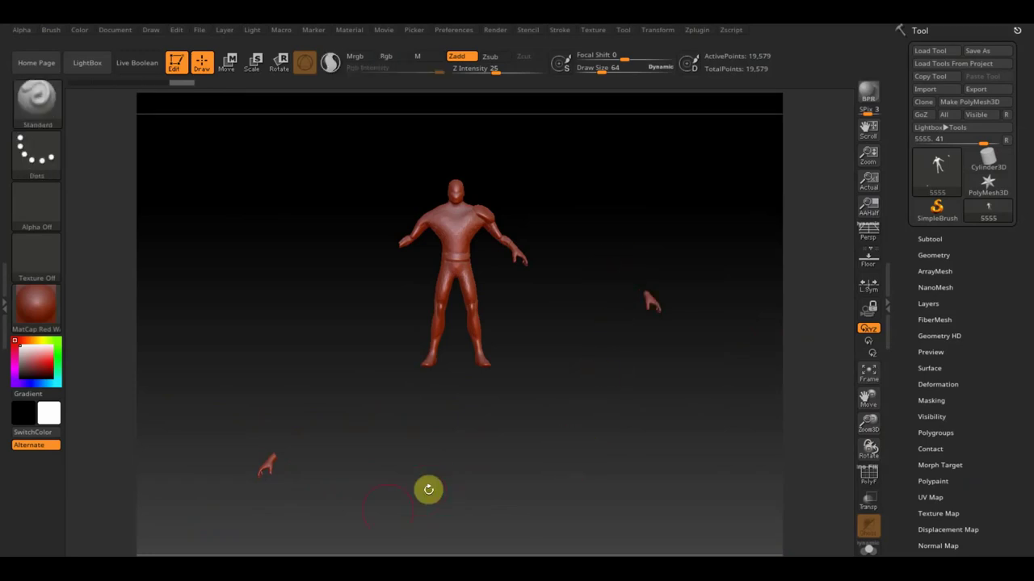
pyautogui.press('ctrl')
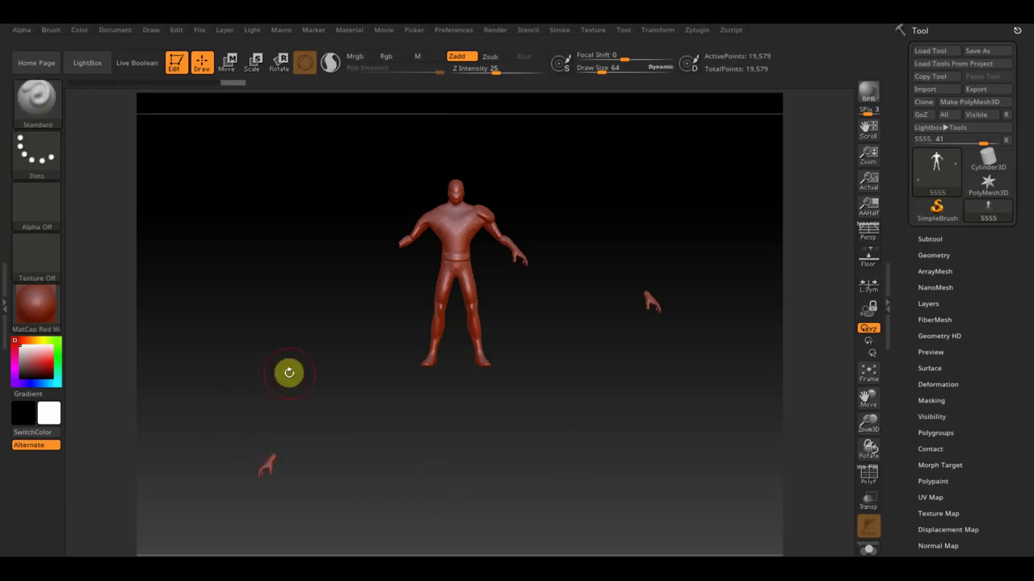
pyautogui.click(517, 260)
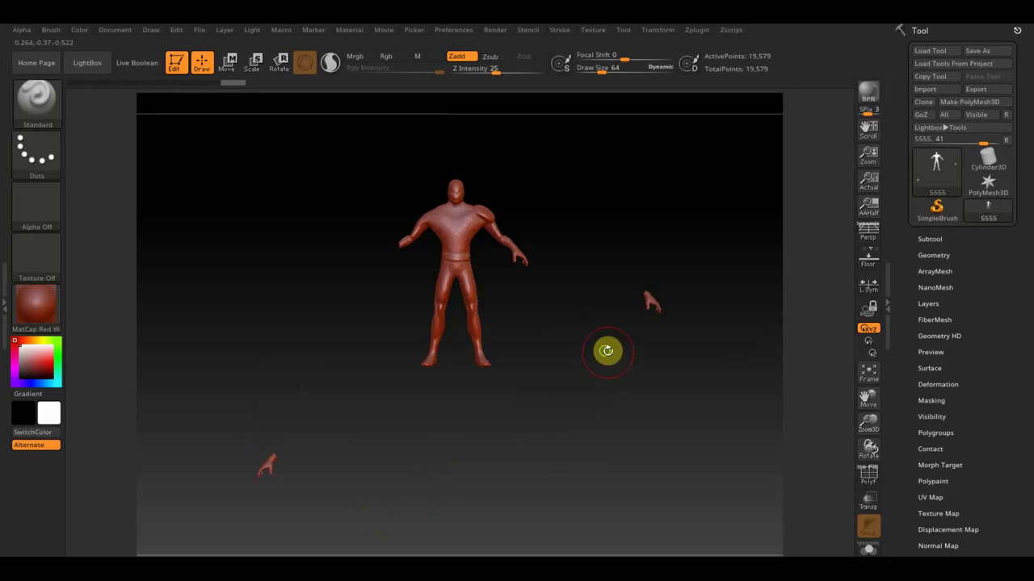
pyautogui.moveTo(587, 384)
pyautogui.keyDown('alt'); pyautogui.mouseDown()
pyautogui.moveTo(574, 403)
pyautogui.moveTo(575, 439)
pyautogui.moveTo(625, 501)
pyautogui.moveTo(600, 479)
pyautogui.moveTo(609, 506)
pyautogui.moveTo(598, 474)
pyautogui.moveTo(606, 437)
pyautogui.mouseUp(); pyautogui.keyUp('alt')
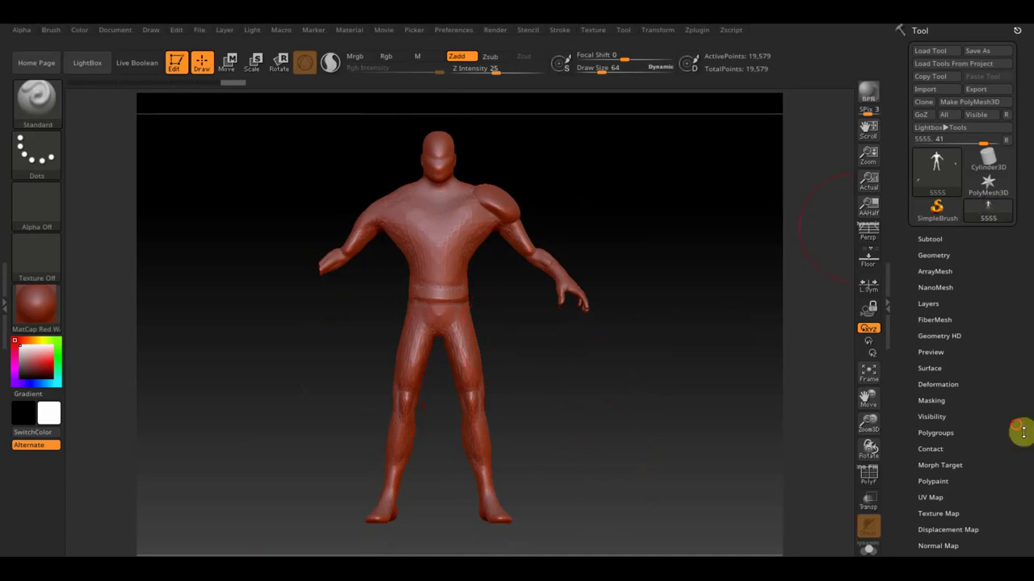
pyautogui.moveTo(1023, 432); pyautogui.dragTo(1007, 366)
# Load the 3333 image as the figure's texture map.
pyautogui.click(953, 423)
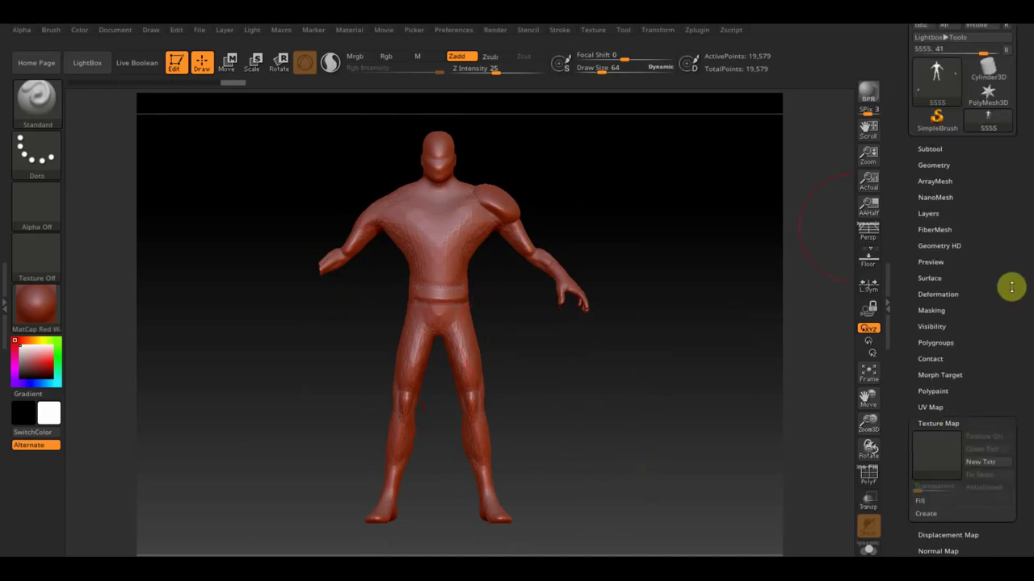
pyautogui.click(938, 457)
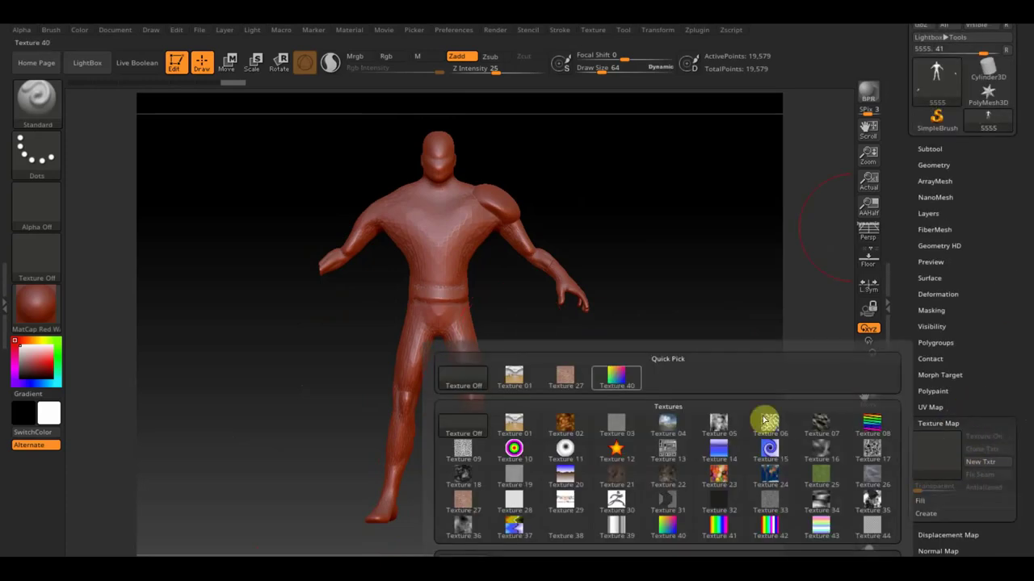
pyautogui.click(457, 555)
pyautogui.click(575, 250)
pyautogui.click(519, 352)
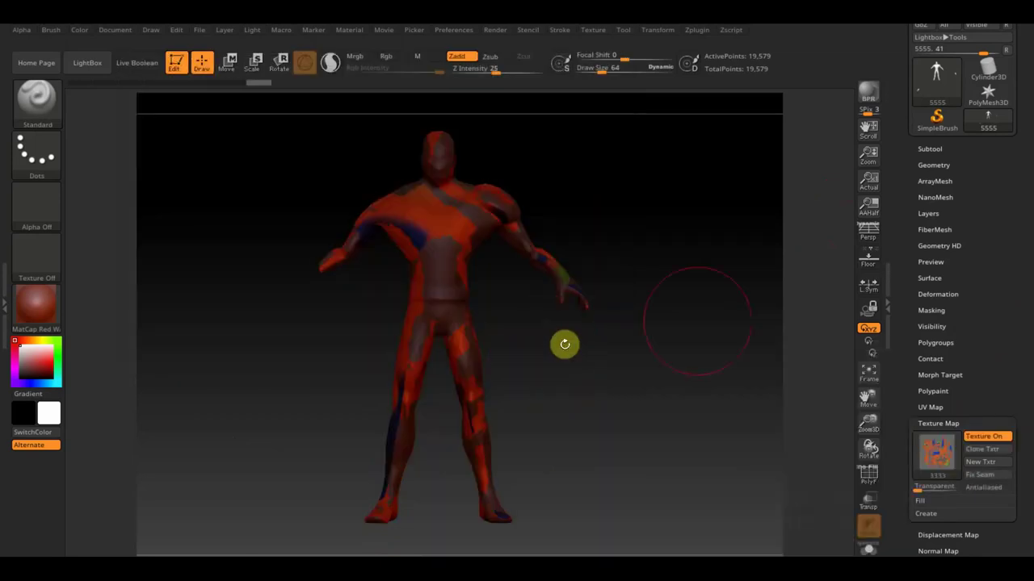
# Apply the SketchShaded2 material to the figure.
pyautogui.click(26, 302)
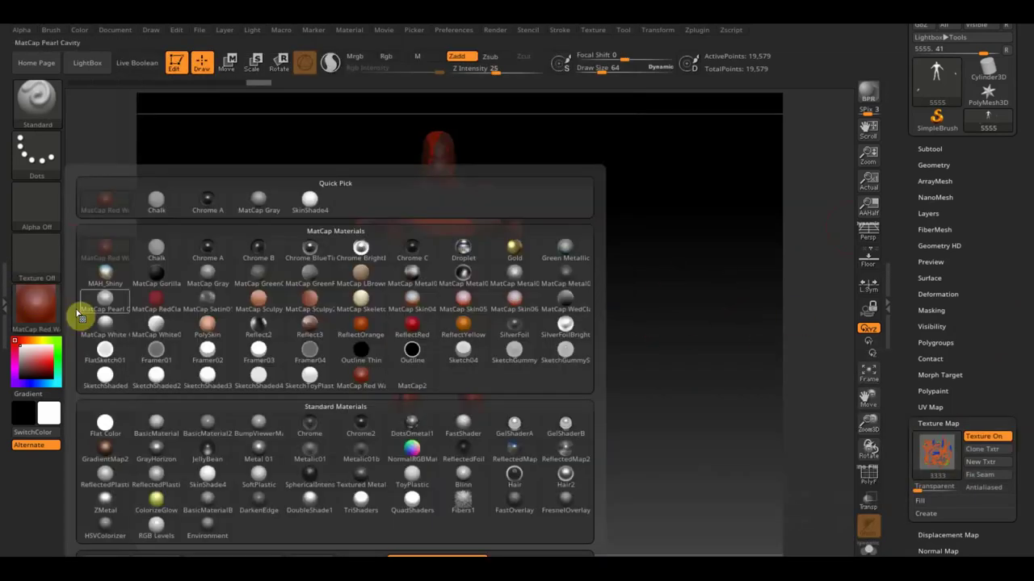
pyautogui.click(152, 378)
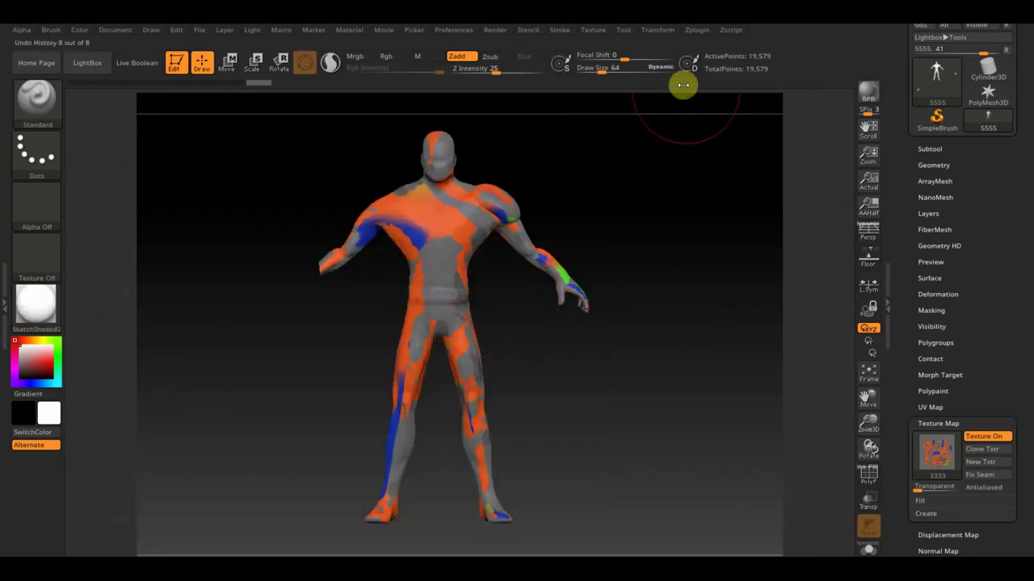
pyautogui.click(593, 31)
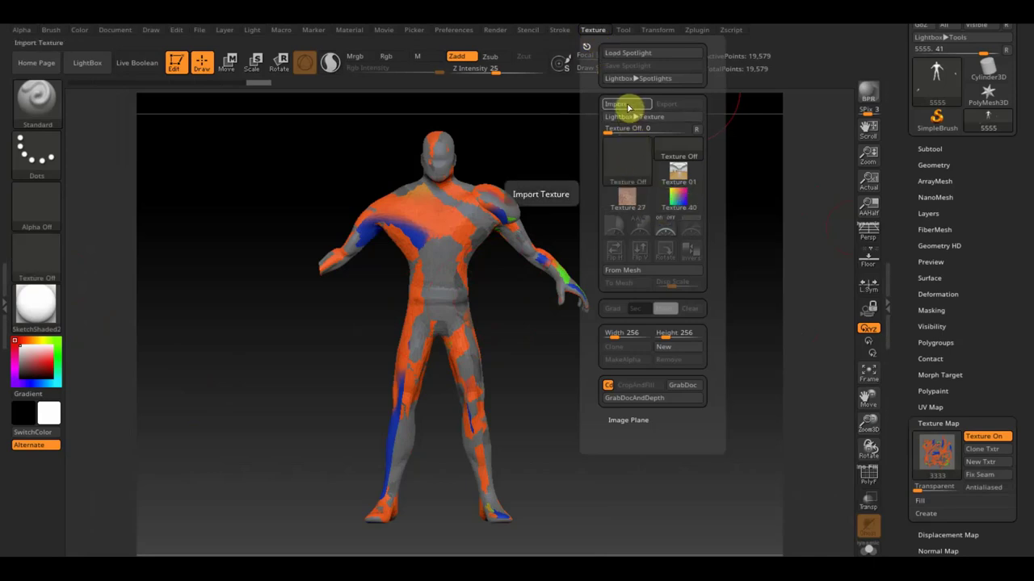
# Import the 3333 image from the Desktop into the Texture palette.
pyautogui.click(628, 106)
pyautogui.click(552, 253)
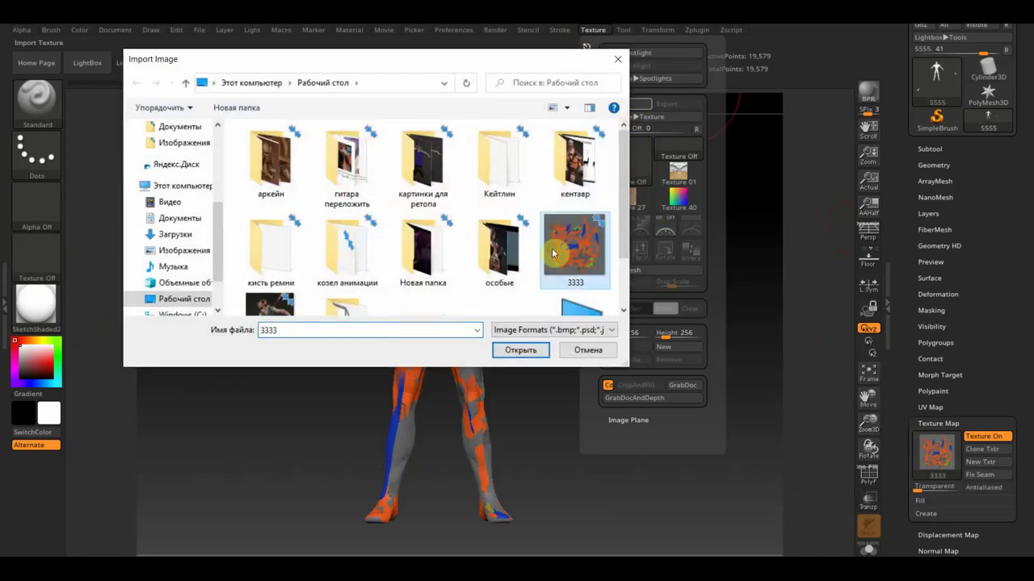
pyautogui.click(521, 351)
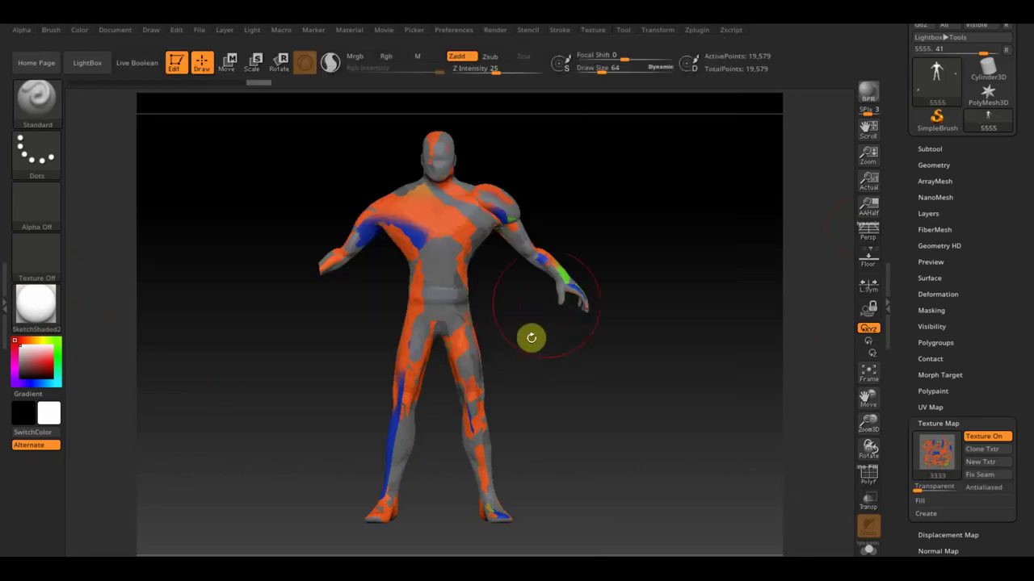
# Flip the 3333 texture vertically and apply it as the figure's texture map.
pyautogui.click(593, 30)
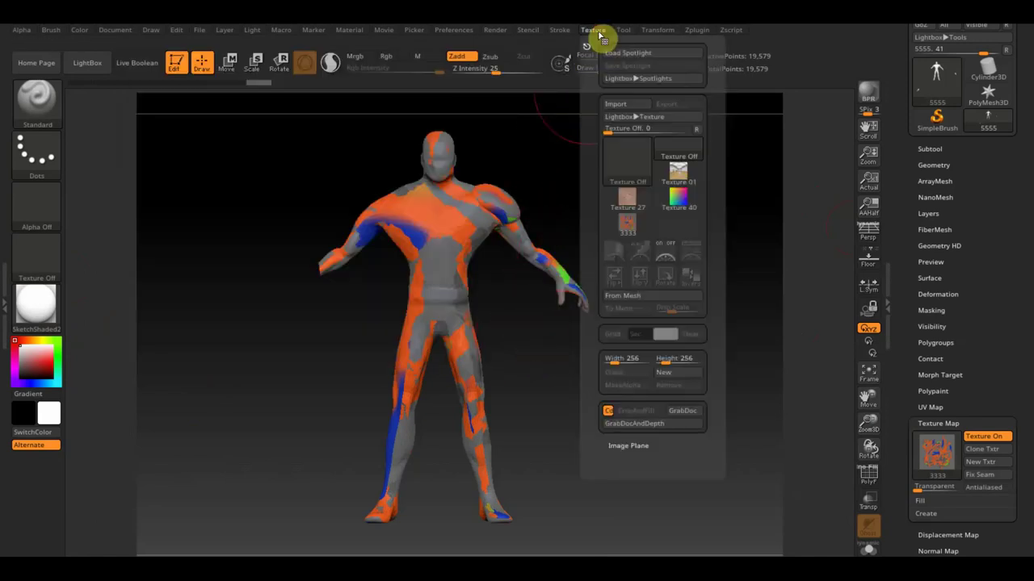
pyautogui.click(627, 228)
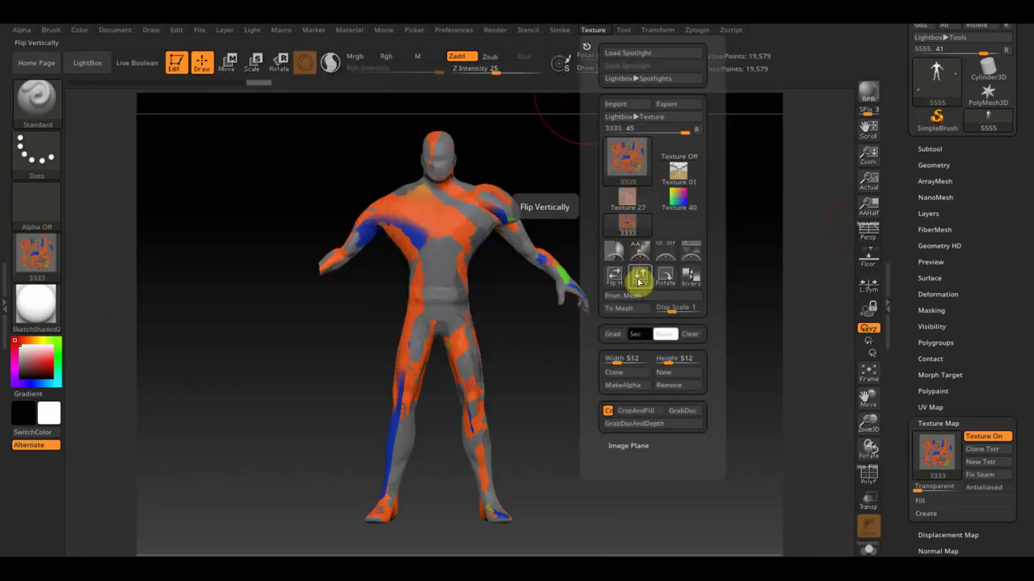
pyautogui.click(640, 281)
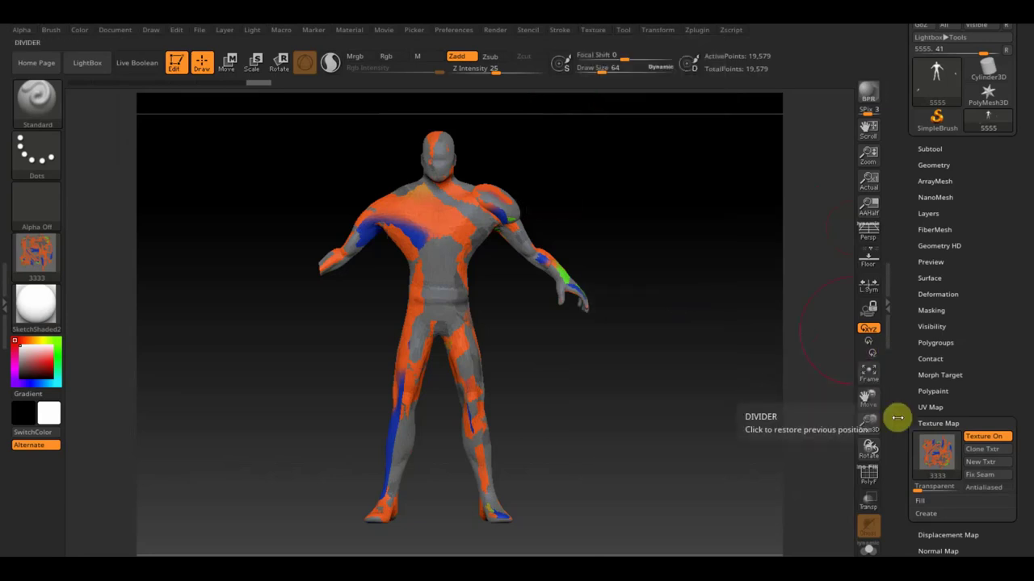
pyautogui.click(936, 452)
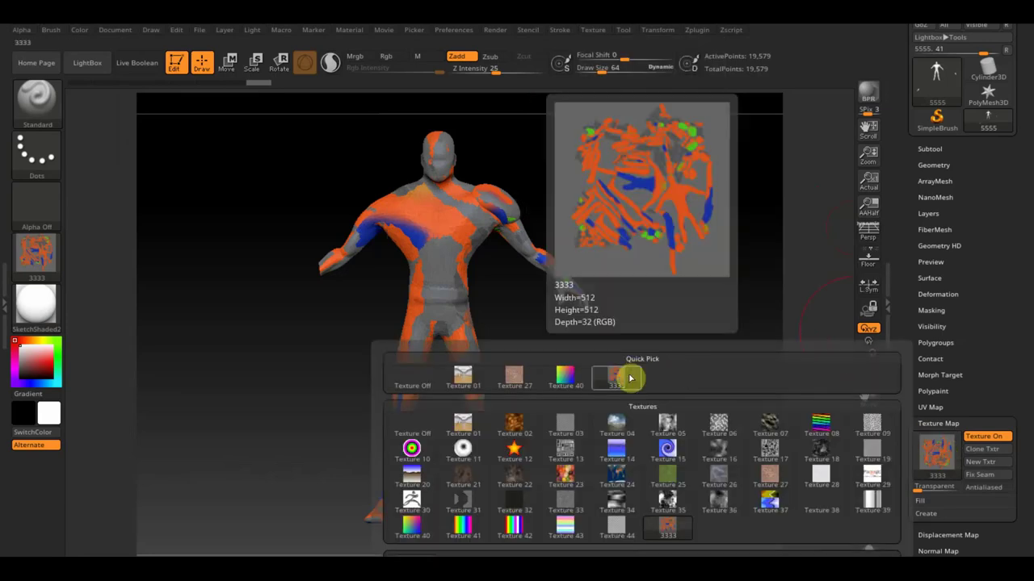
pyautogui.click(621, 375)
pyautogui.moveTo(701, 277)
pyautogui.mouseDown()
pyautogui.moveTo(739, 288)
pyautogui.moveTo(704, 291)
pyautogui.mouseUp()
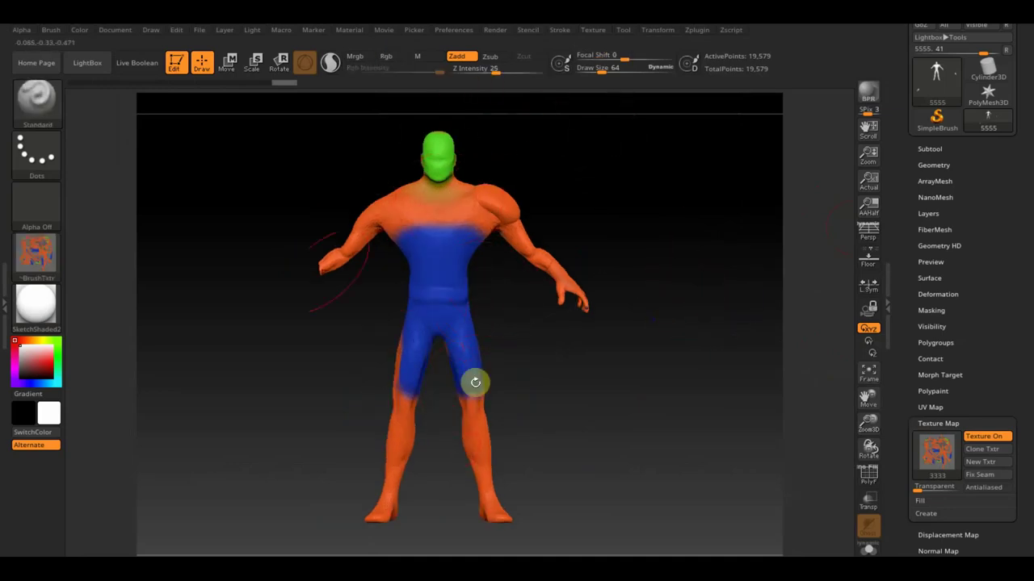
# Orbit around the textured figure to inspect its back and sides, then enable PolyF wireframe.
pyautogui.moveTo(531, 393)
pyautogui.mouseDown()
pyautogui.moveTo(466, 406)
pyautogui.moveTo(588, 405)
pyautogui.moveTo(577, 388)
pyautogui.moveTo(589, 397)
pyautogui.mouseUp()
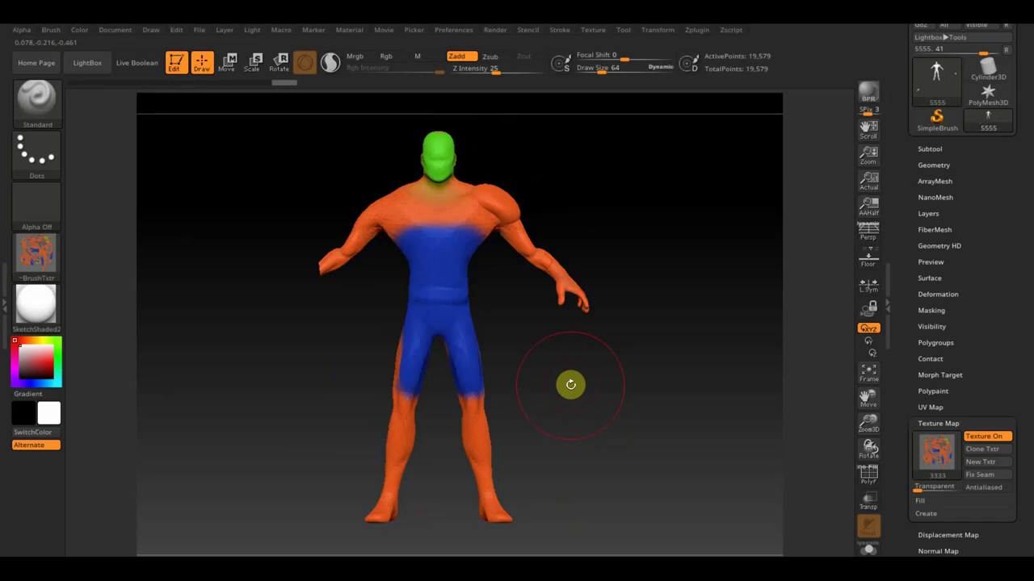
pyautogui.moveTo(571, 385)
pyautogui.mouseDown()
pyautogui.moveTo(685, 376)
pyautogui.moveTo(575, 388)
pyautogui.mouseUp()
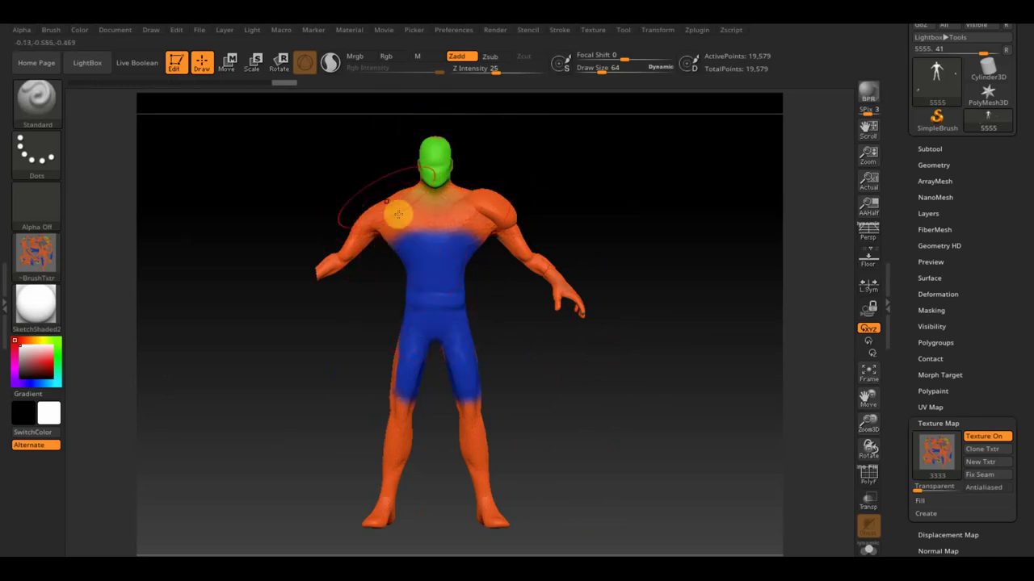
pyautogui.moveTo(571, 429); pyautogui.dragTo(618, 418)
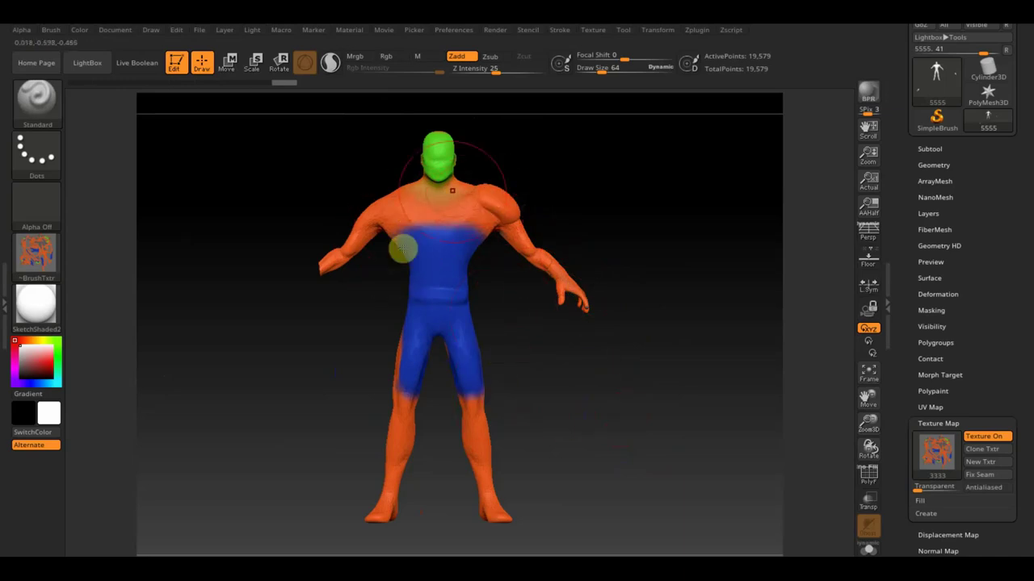
pyautogui.keyDown('shift'); pyautogui.moveTo(611, 361); pyautogui.dragTo(617, 386); pyautogui.keyUp('shift')
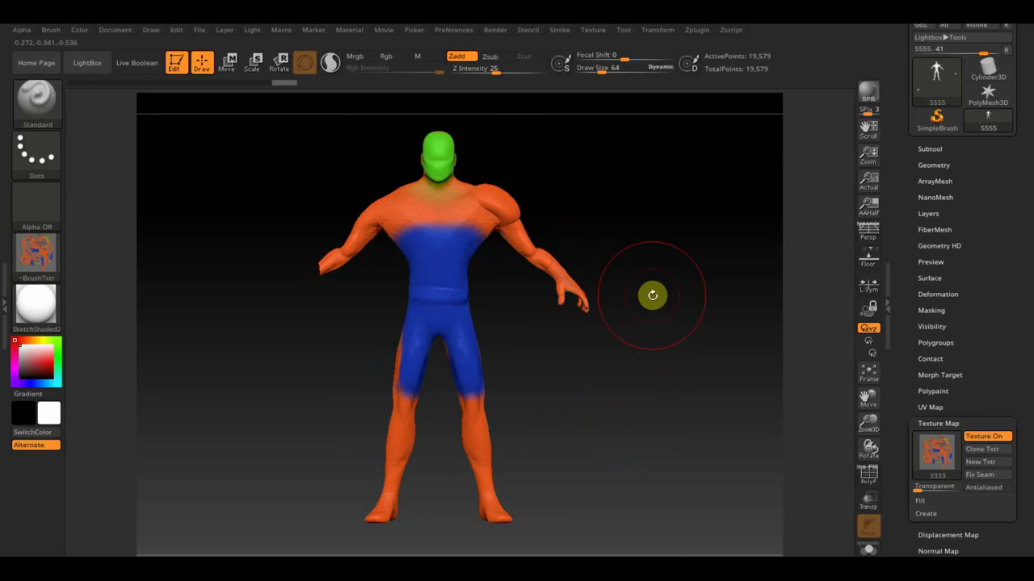
pyautogui.moveTo(665, 376)
pyautogui.mouseDown()
pyautogui.moveTo(748, 372)
pyautogui.moveTo(546, 383)
pyautogui.moveTo(707, 381)
pyautogui.moveTo(658, 377)
pyautogui.moveTo(655, 362)
pyautogui.moveTo(673, 387)
pyautogui.moveTo(657, 364)
pyautogui.mouseUp()
pyautogui.click(868, 475)
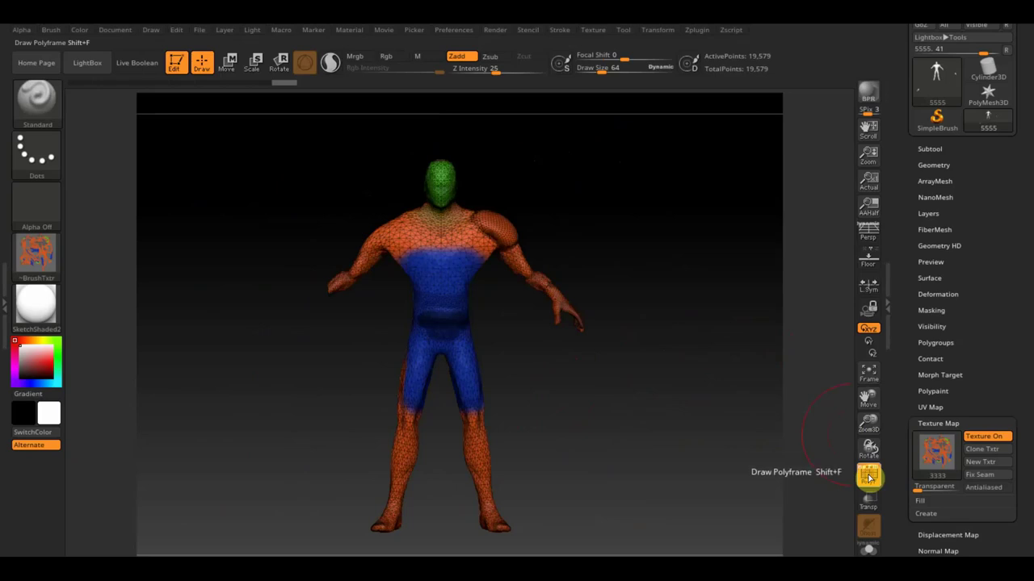
# Set Draw Size to 10 and zoom in on the waist and shoulders.
pyautogui.moveTo(687, 376)
pyautogui.keyDown('alt'); pyautogui.mouseDown()
pyautogui.moveTo(696, 400)
pyautogui.moveTo(676, 346)
pyautogui.moveTo(667, 468)
pyautogui.moveTo(727, 269)
pyautogui.moveTo(740, 178)
pyautogui.moveTo(706, 316)
pyautogui.moveTo(729, 369)
pyautogui.mouseUp(); pyautogui.keyUp('alt')
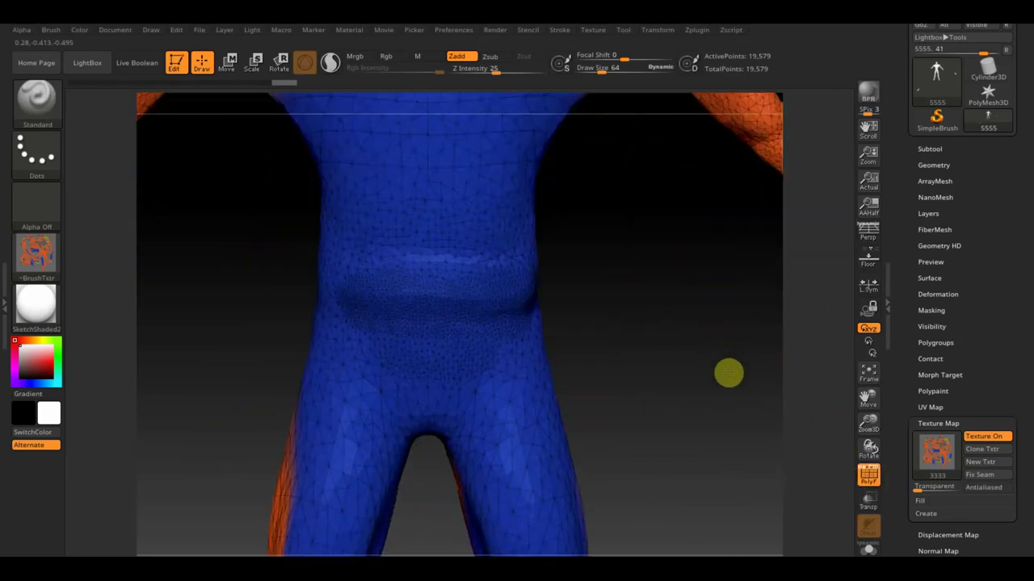
pyautogui.moveTo(613, 291)
pyautogui.keyDown('alt'); pyautogui.mouseDown()
pyautogui.moveTo(629, 418)
pyautogui.moveTo(671, 351)
pyautogui.mouseUp(); pyautogui.keyUp('alt')
pyautogui.keyDown('alt'); pyautogui.moveTo(745, 173); pyautogui.dragTo(705, 393); pyautogui.keyUp('alt')
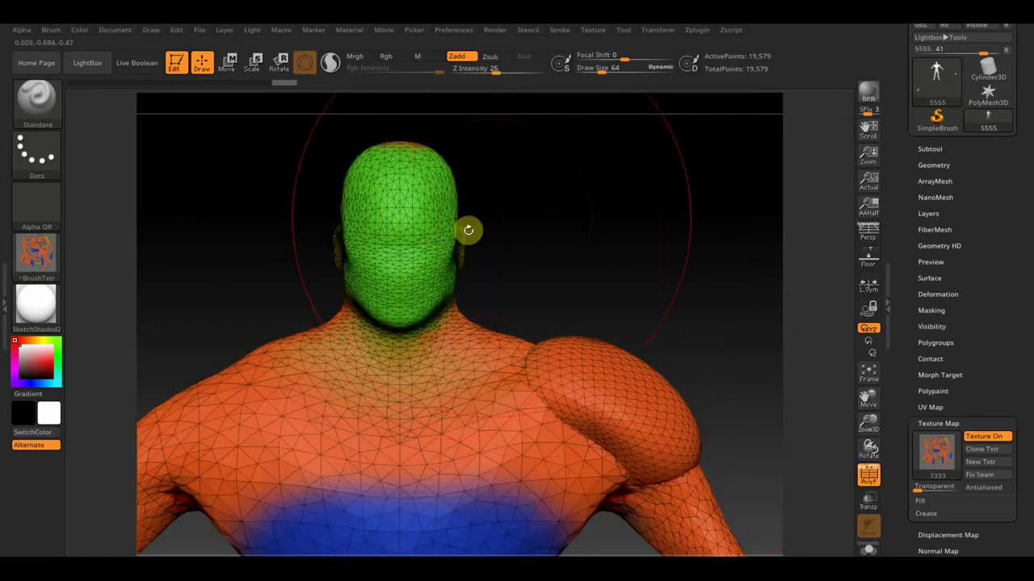
pyautogui.moveTo(606, 69); pyautogui.dragTo(588, 73)
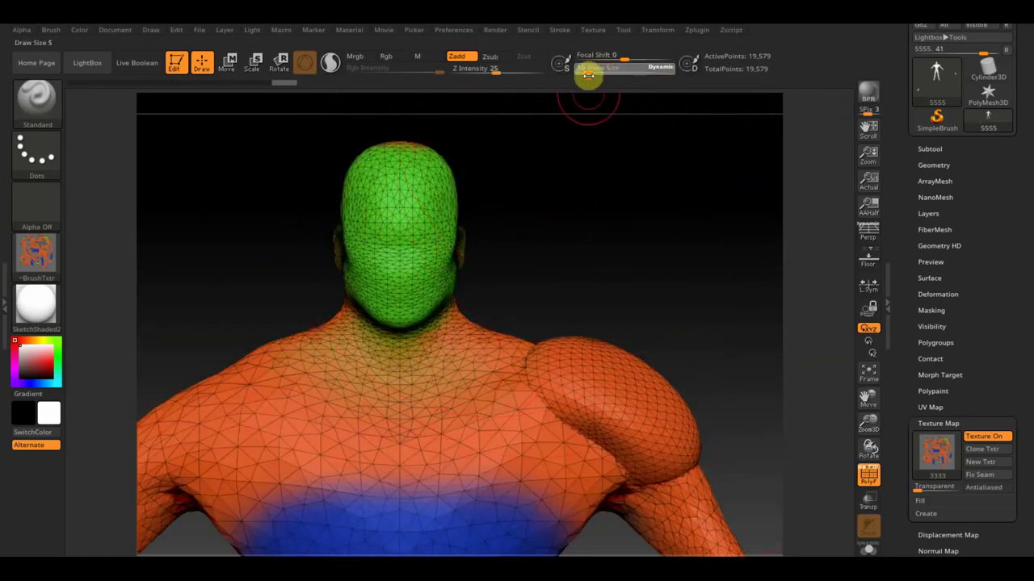
pyautogui.keyDown('alt'); pyautogui.moveTo(574, 212); pyautogui.dragTo(662, 356); pyautogui.keyUp('alt')
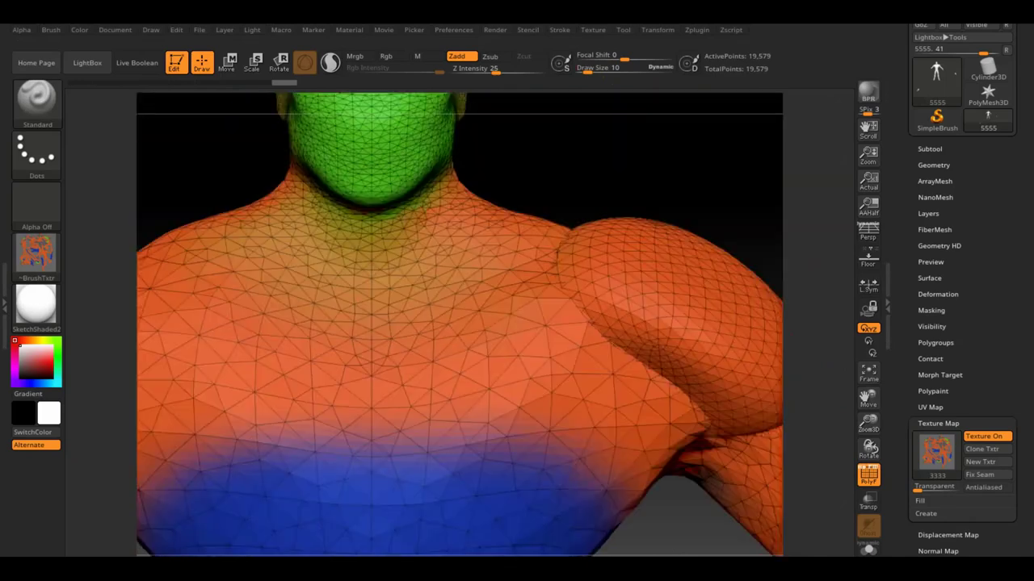
pyautogui.moveTo(673, 164)
pyautogui.keyDown('alt'); pyautogui.mouseDown()
pyautogui.moveTo(662, 414)
pyautogui.moveTo(610, 471)
pyautogui.mouseUp(); pyautogui.keyUp('alt')
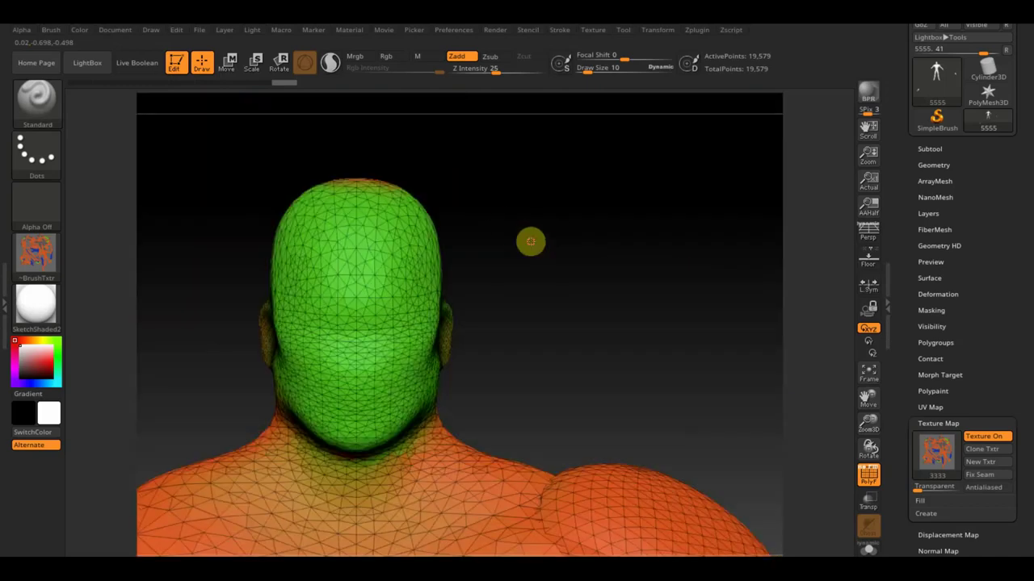
pyautogui.moveTo(531, 241)
pyautogui.keyDown('alt'); pyautogui.mouseDown()
pyautogui.moveTo(554, 314)
pyautogui.moveTo(569, 269)
pyautogui.mouseUp(); pyautogui.keyUp('alt')
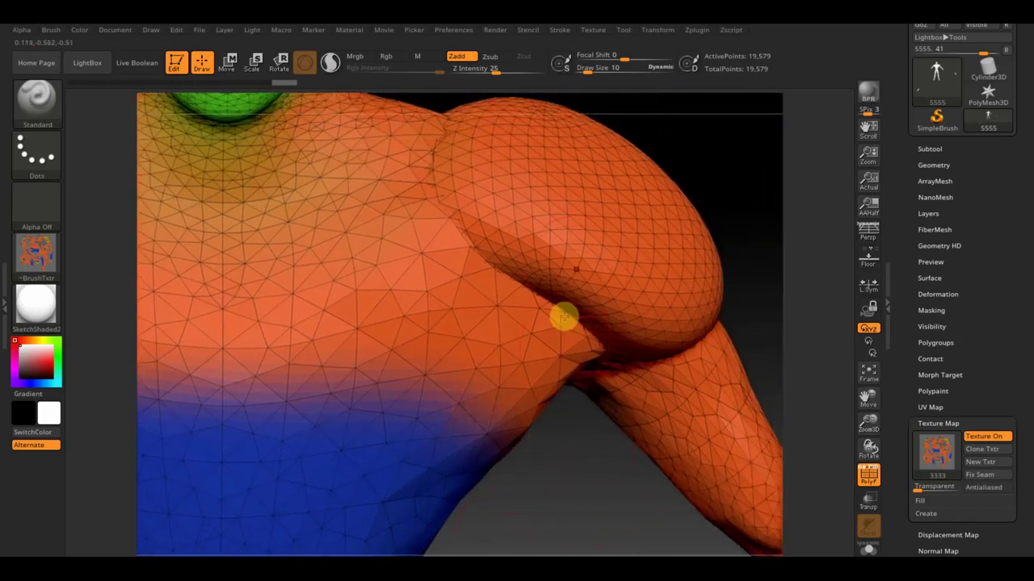
# Unhide the whole mesh with a Ctrl+Shift click and orbit closely around the shoulder.
pyautogui.hotkey('ctrl', 'shift')
pyautogui.keyDown('ctrl'); pyautogui.keyDown('shift'); pyautogui.click(595, 234); pyautogui.keyUp('shift'); pyautogui.keyUp('ctrl')
pyautogui.keyDown('ctrl'); pyautogui.keyDown('shift'); pyautogui.click(594, 236); pyautogui.keyUp('shift'); pyautogui.keyUp('ctrl')
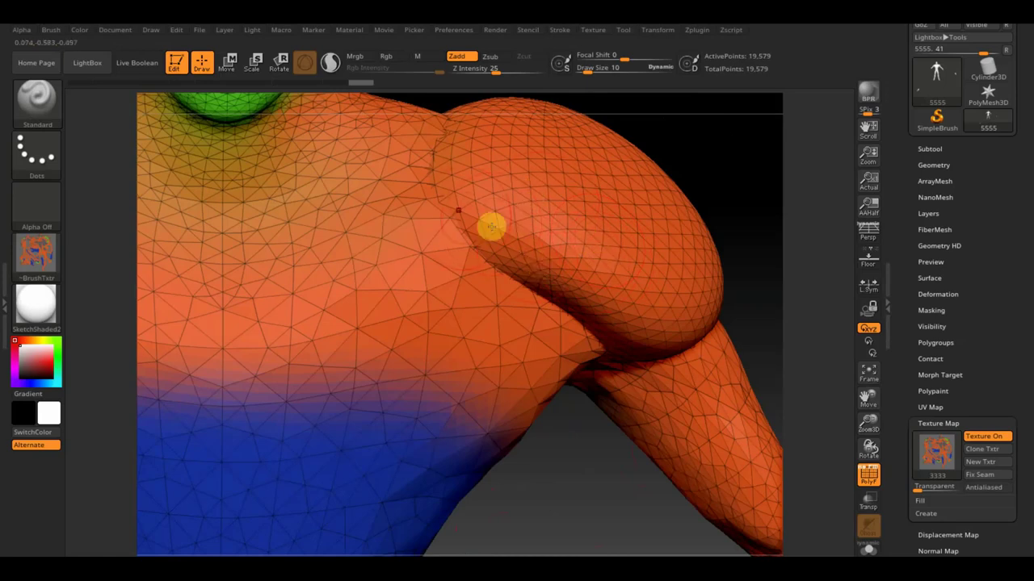
pyautogui.moveTo(580, 416)
pyautogui.mouseDown()
pyautogui.moveTo(575, 476)
pyautogui.moveTo(489, 507)
pyautogui.mouseUp()
pyautogui.moveTo(659, 347)
pyautogui.mouseDown()
pyautogui.moveTo(622, 401)
pyautogui.moveTo(627, 364)
pyautogui.moveTo(643, 397)
pyautogui.moveTo(662, 383)
pyautogui.moveTo(649, 309)
pyautogui.moveTo(671, 374)
pyautogui.mouseUp()
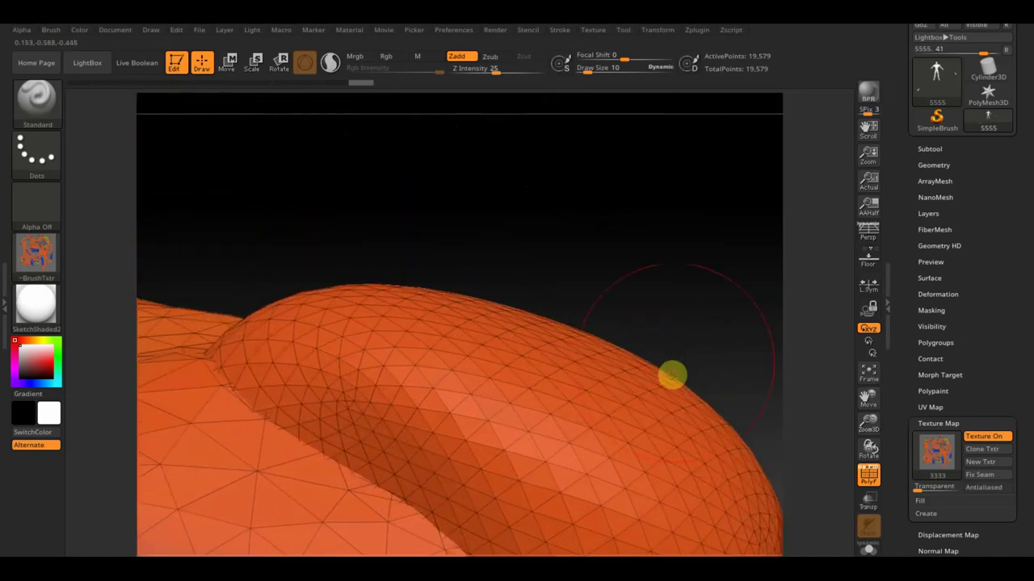
pyautogui.keyDown('alt'); pyautogui.moveTo(678, 288); pyautogui.dragTo(679, 151); pyautogui.keyUp('alt')
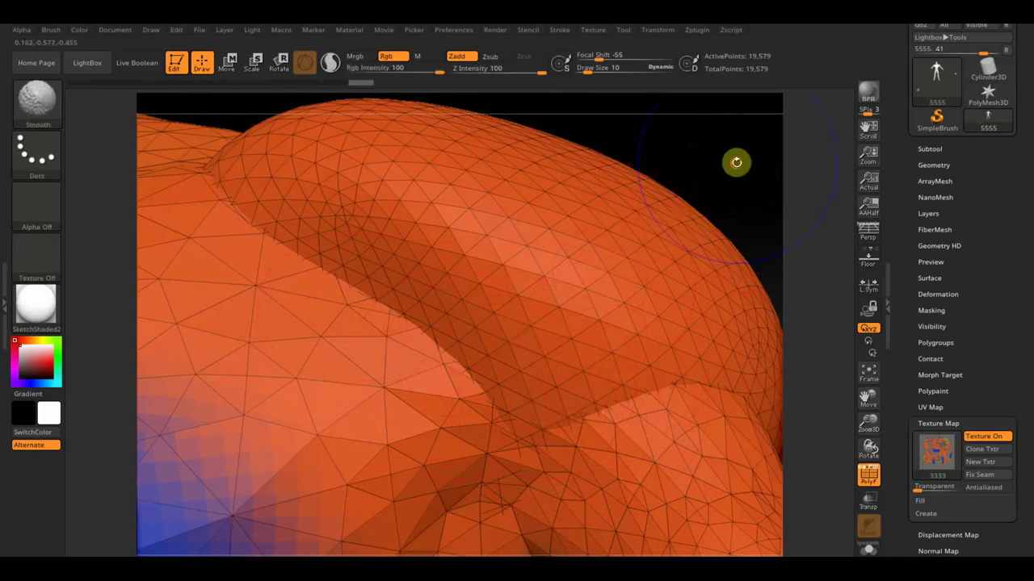
pyautogui.moveTo(734, 161); pyautogui.dragTo(735, 180)
pyautogui.moveTo(740, 330)
pyautogui.keyDown('alt'); pyautogui.mouseDown()
pyautogui.moveTo(667, 162)
pyautogui.moveTo(681, 382)
pyautogui.moveTo(644, 232)
pyautogui.mouseUp(); pyautogui.keyUp('alt')
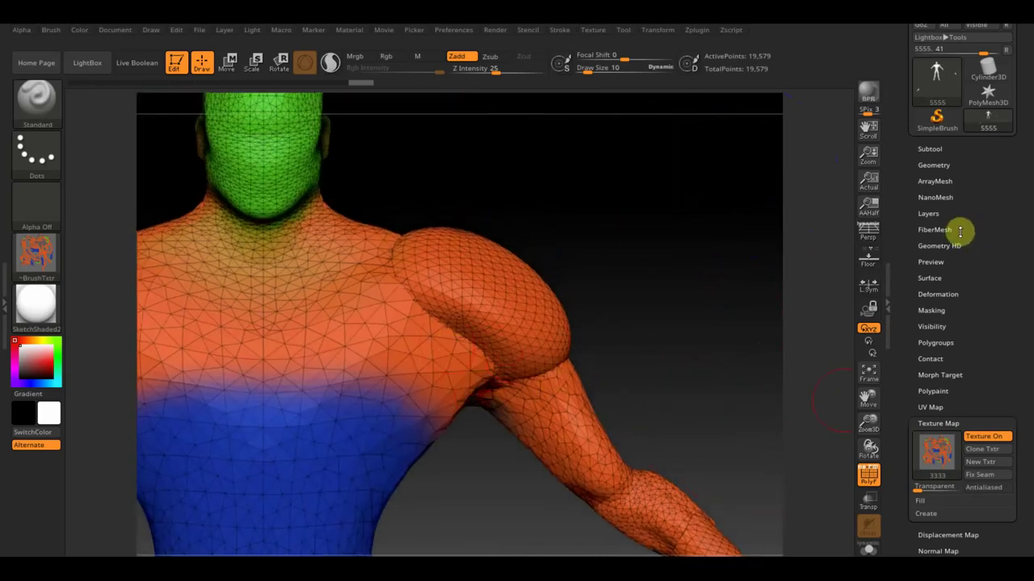
pyautogui.click(948, 343)
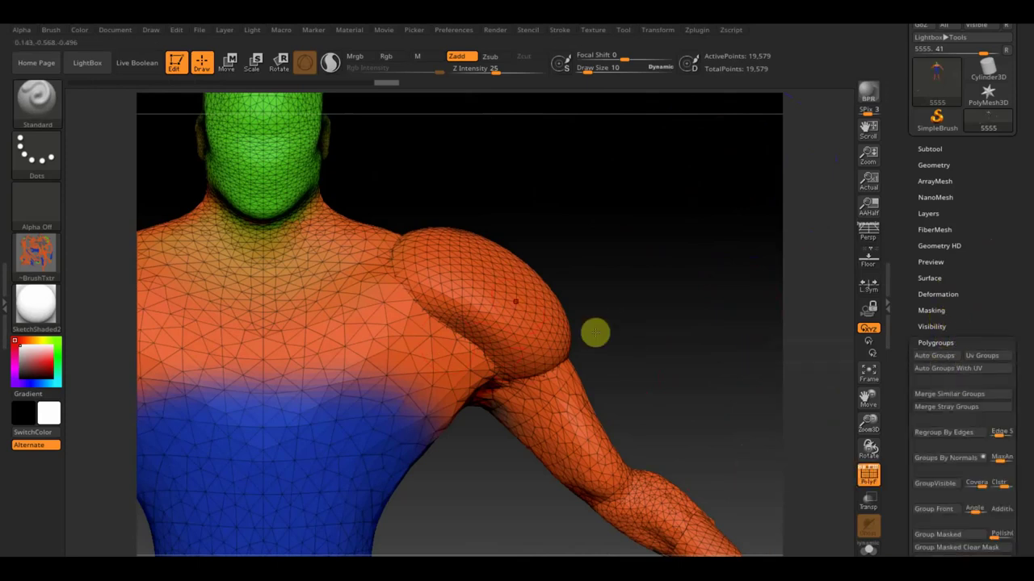
# Briefly isolate the shoulder polygroup, then show the whole figure again.
pyautogui.keyDown('ctrl'); pyautogui.keyDown('shift'); pyautogui.click(495, 284); pyautogui.keyUp('shift'); pyautogui.keyUp('ctrl')
pyautogui.moveTo(630, 287)
pyautogui.mouseDown()
pyautogui.moveTo(669, 290)
pyautogui.moveTo(678, 334)
pyautogui.moveTo(657, 256)
pyautogui.moveTo(701, 218)
pyautogui.moveTo(738, 226)
pyautogui.moveTo(607, 261)
pyautogui.mouseUp()
pyautogui.keyDown('ctrl'); pyautogui.keyDown('shift'); pyautogui.click(646, 266); pyautogui.keyUp('shift'); pyautogui.keyUp('ctrl')
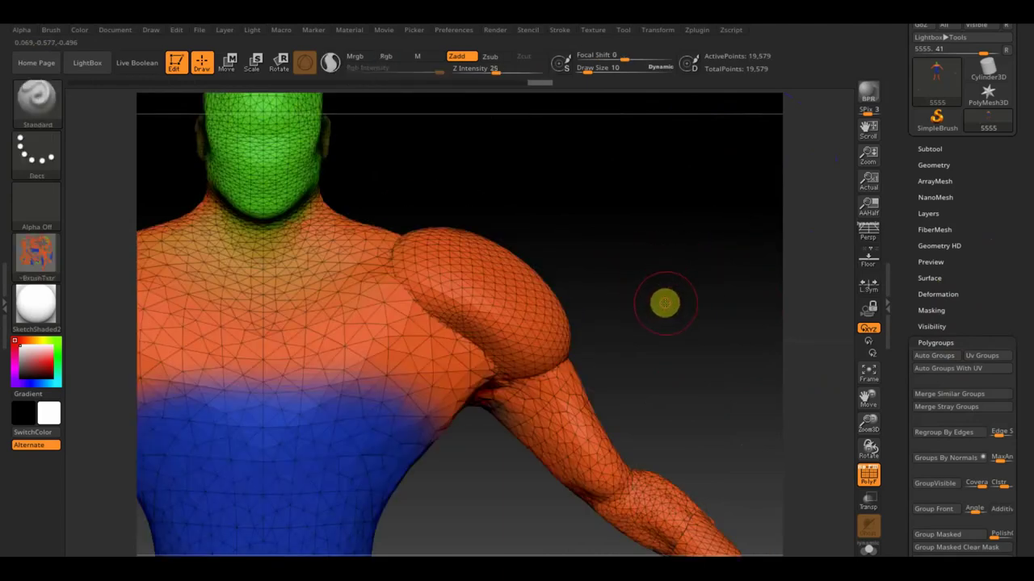
# Frame the figure and orbit it from front to side profile and back to front.
pyautogui.press('f')
pyautogui.moveTo(611, 224)
pyautogui.mouseDown()
pyautogui.moveTo(582, 275)
pyautogui.moveTo(637, 231)
pyautogui.moveTo(616, 213)
pyautogui.moveTo(627, 226)
pyautogui.moveTo(667, 222)
pyautogui.moveTo(654, 210)
pyautogui.moveTo(647, 236)
pyautogui.mouseUp()
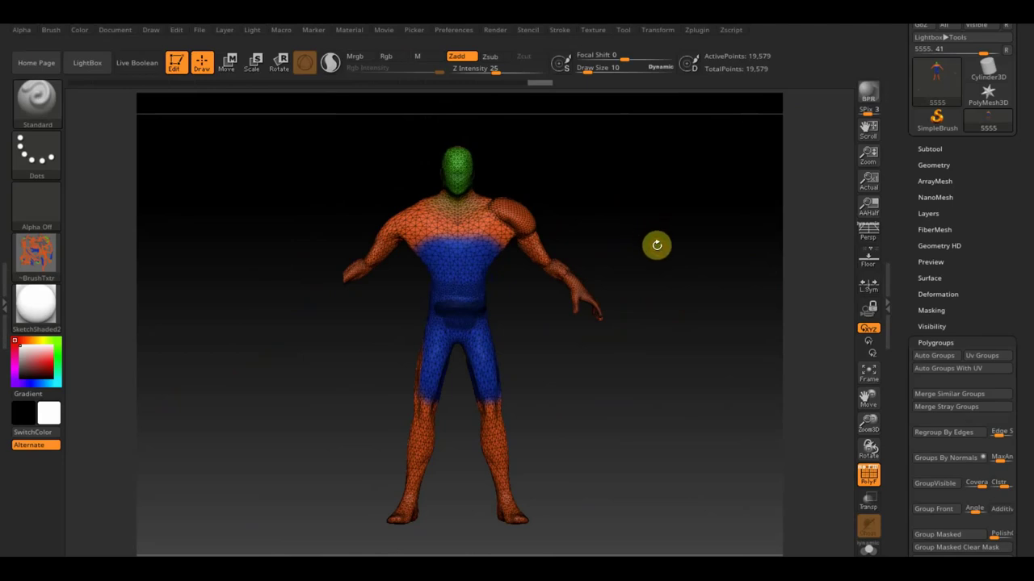
pyautogui.moveTo(656, 245)
pyautogui.mouseDown()
pyautogui.moveTo(669, 247)
pyautogui.moveTo(616, 254)
pyautogui.moveTo(671, 259)
pyautogui.moveTo(738, 378)
pyautogui.moveTo(660, 244)
pyautogui.moveTo(665, 256)
pyautogui.mouseUp()
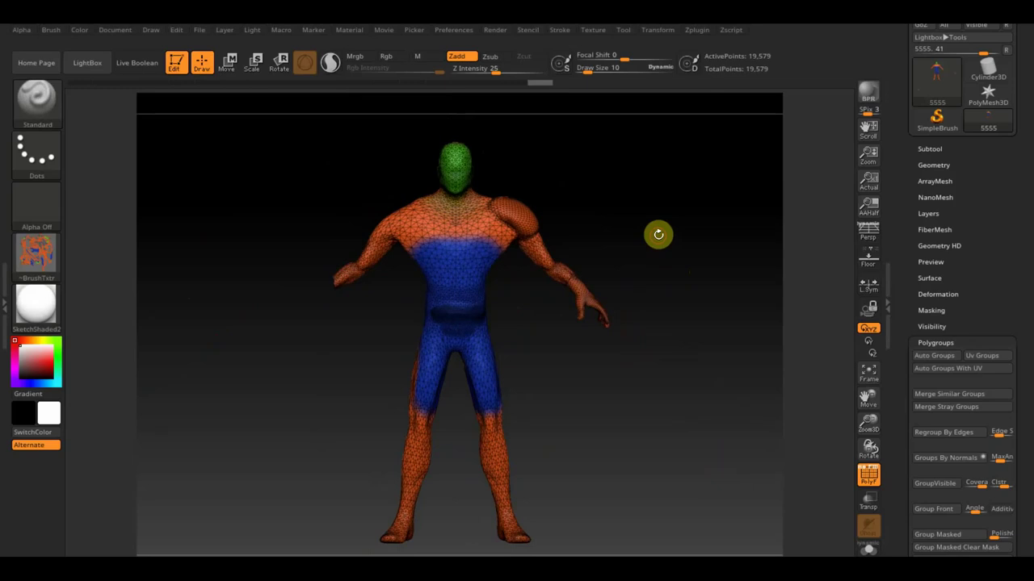
pyautogui.moveTo(659, 236)
pyautogui.mouseDown()
pyautogui.moveTo(713, 237)
pyautogui.moveTo(706, 247)
pyautogui.mouseUp()
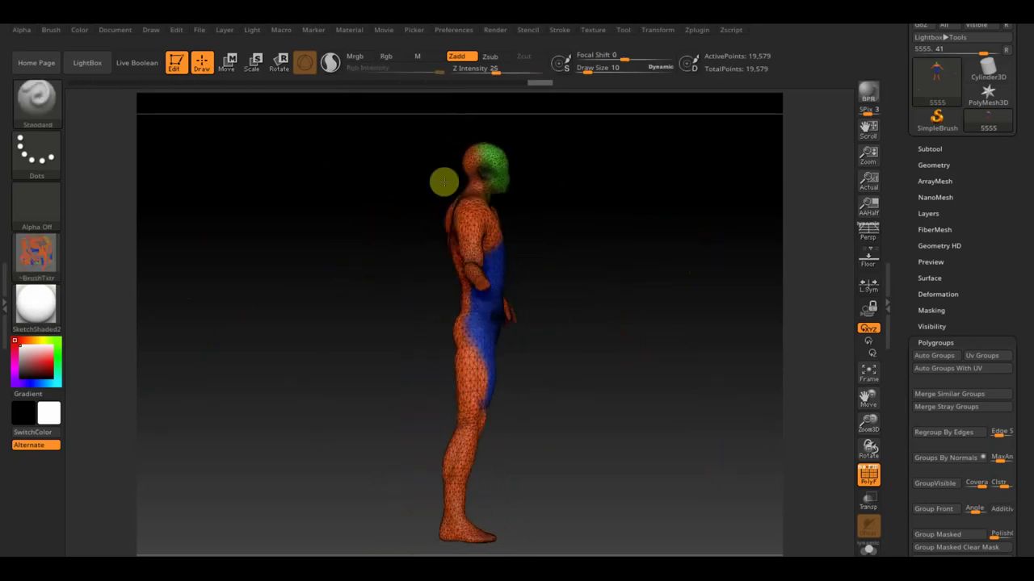
pyautogui.moveTo(570, 277)
pyautogui.mouseDown()
pyautogui.moveTo(653, 296)
pyautogui.moveTo(513, 284)
pyautogui.moveTo(641, 235)
pyautogui.mouseUp()
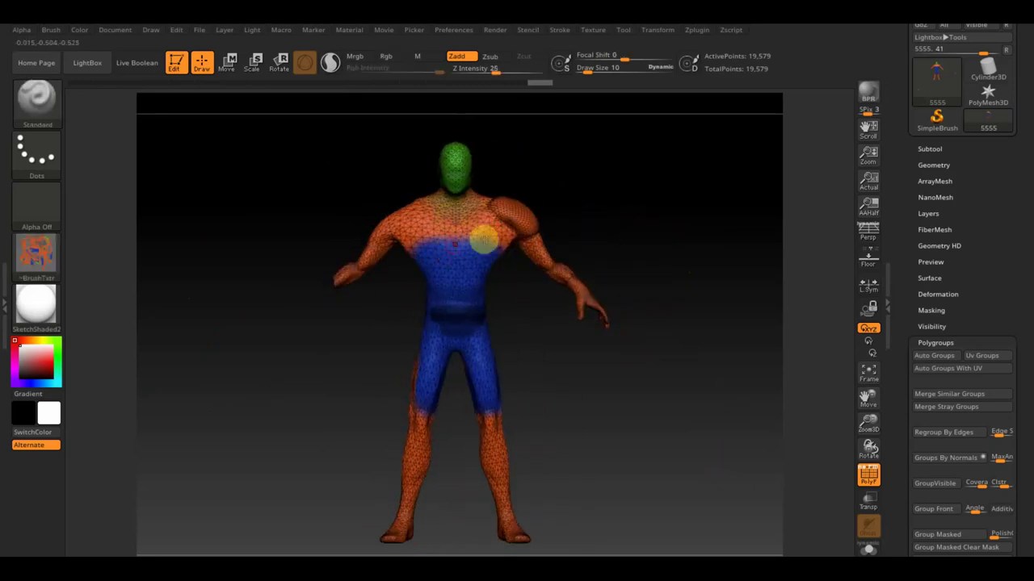
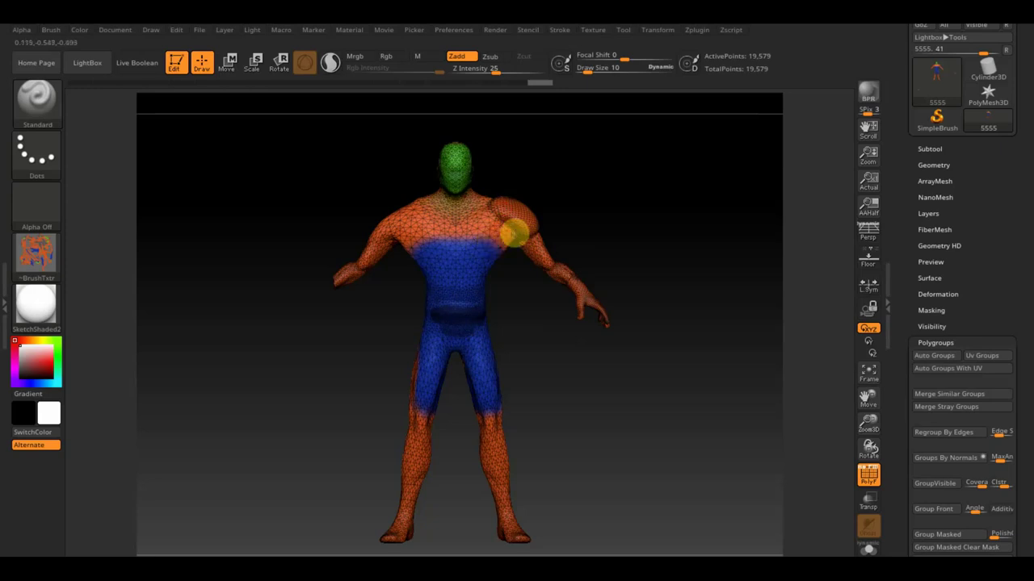
# Split the human mesh into separate subtools by its polygroups using Groups Split.
pyautogui.click(931, 149)
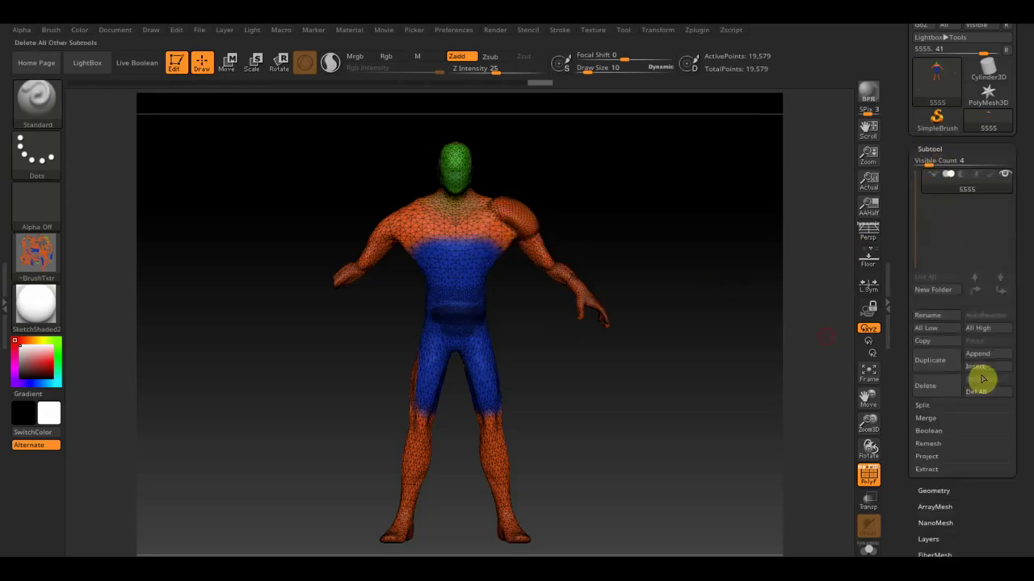
pyautogui.click(926, 410)
pyautogui.click(985, 419)
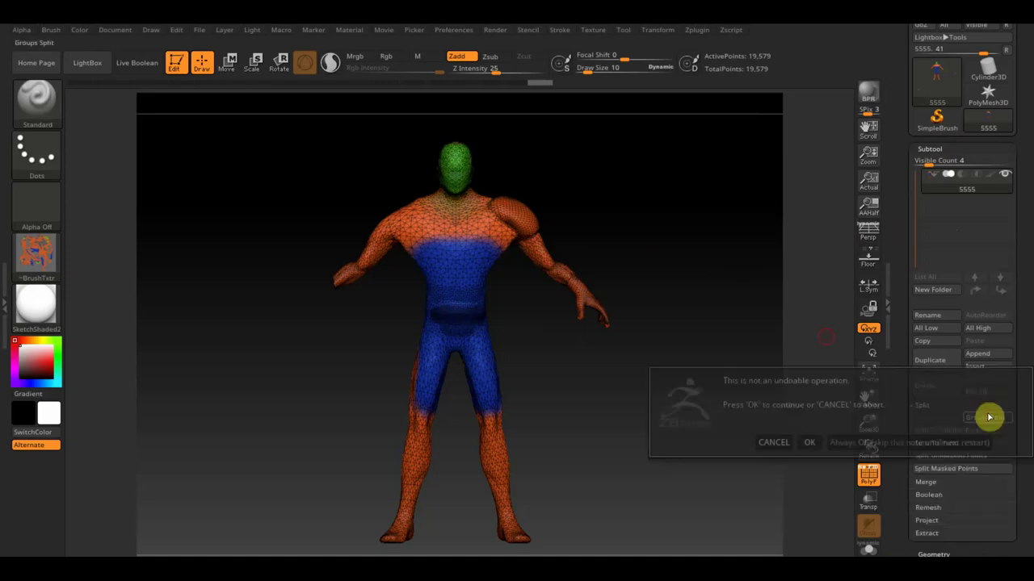
pyautogui.click(810, 442)
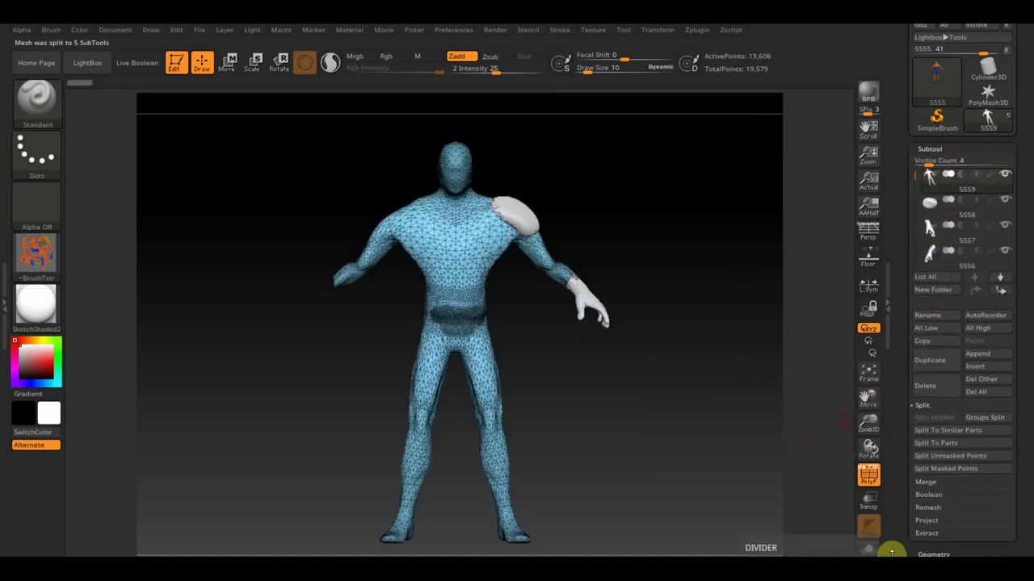
# Hide the polygroup colours and wireframe, then select the body subtool.
pyautogui.press('Down')
pyautogui.hotkey('shift', 'f')
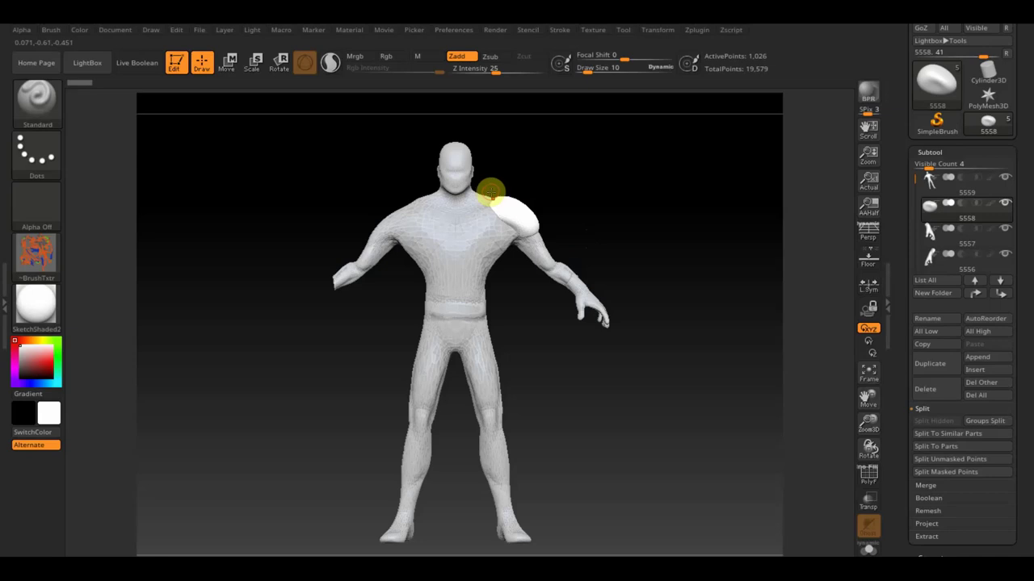
pyautogui.moveTo(995, 514)
pyautogui.mouseDown()
pyautogui.moveTo(1022, 503)
pyautogui.moveTo(1023, 392)
pyautogui.moveTo(1023, 411)
pyautogui.mouseUp()
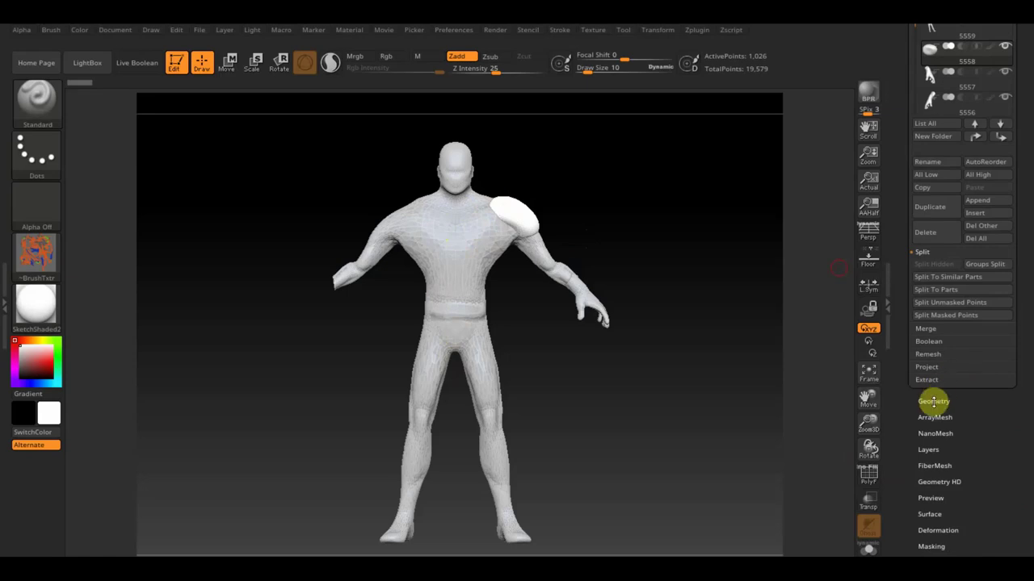
pyautogui.keyDown('alt'); pyautogui.click(455, 211); pyautogui.keyUp('alt')
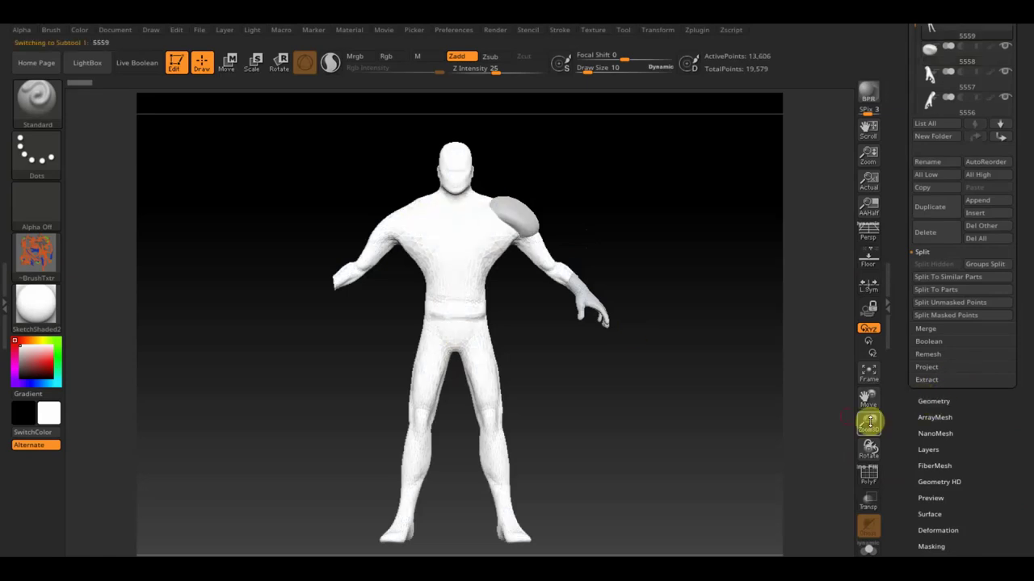
# DynaMesh the body at resolution 344 and view its wireframe up close.
pyautogui.click(939, 400)
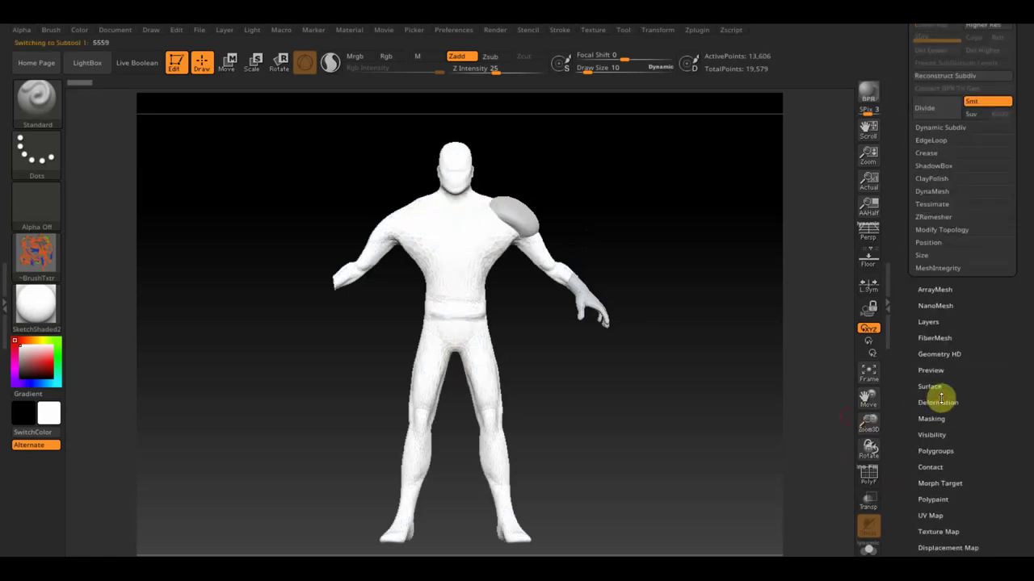
pyautogui.click(937, 191)
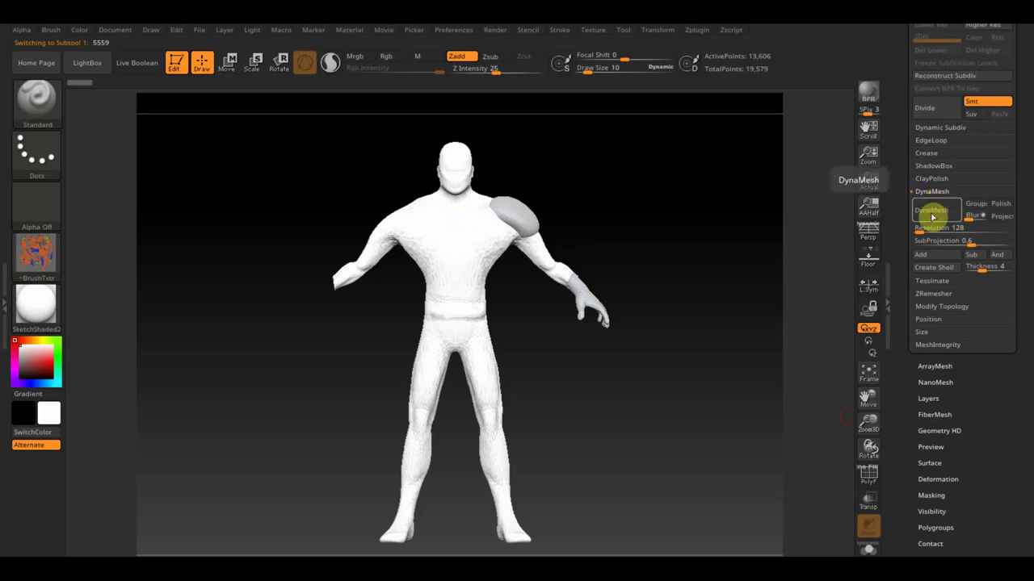
pyautogui.click(931, 213)
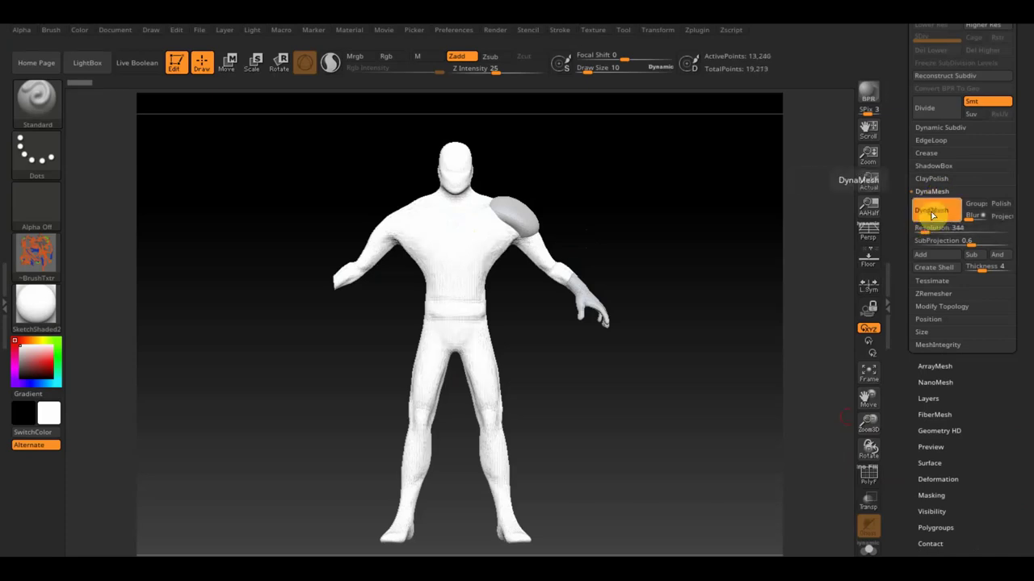
pyautogui.click(870, 476)
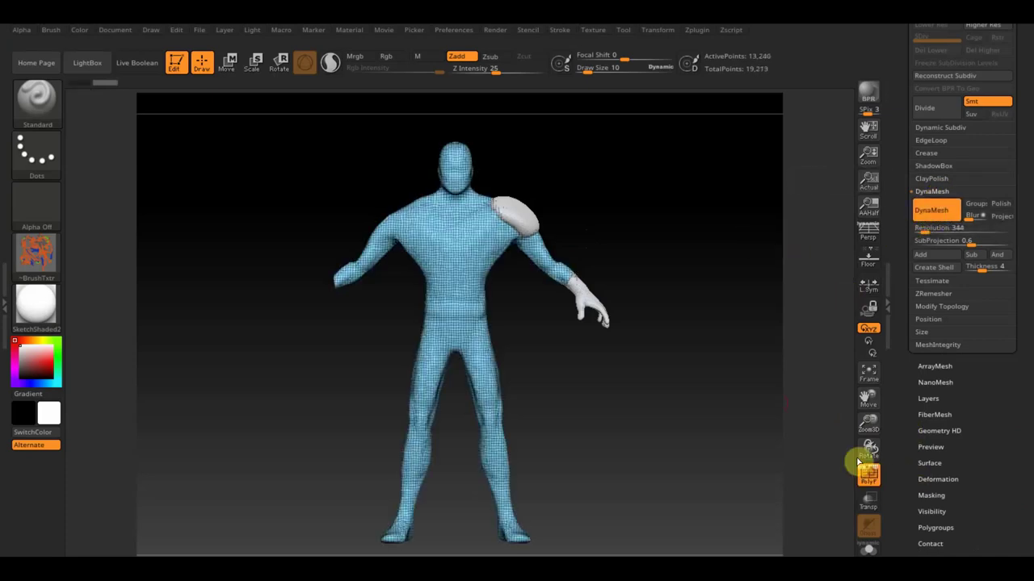
pyautogui.keyDown('alt'); pyautogui.moveTo(727, 350); pyautogui.dragTo(674, 447); pyautogui.keyUp('alt')
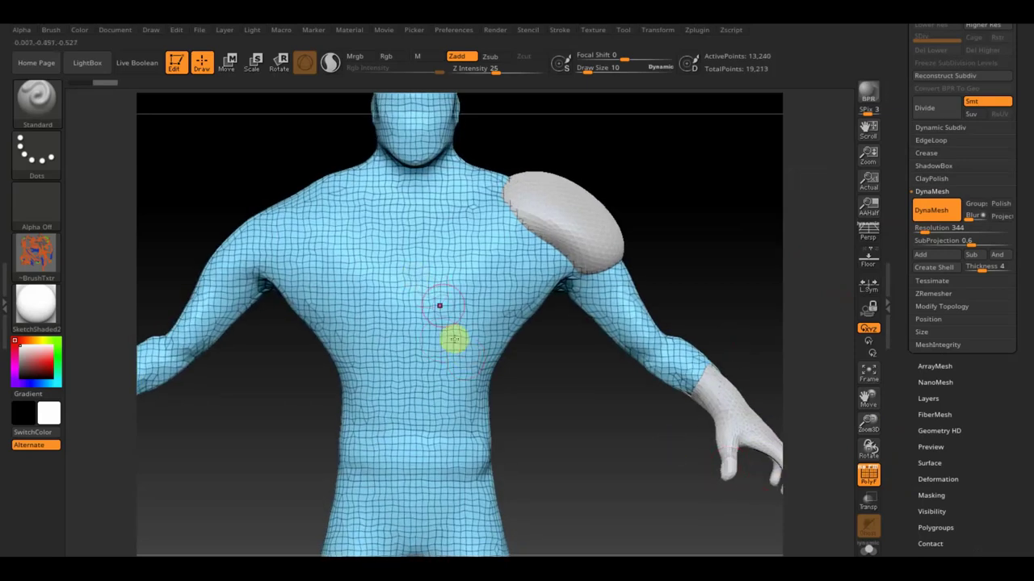
# ZRemesh the body with a 1.7078 target polygon count and inspect the new quad topology.
pyautogui.click(937, 294)
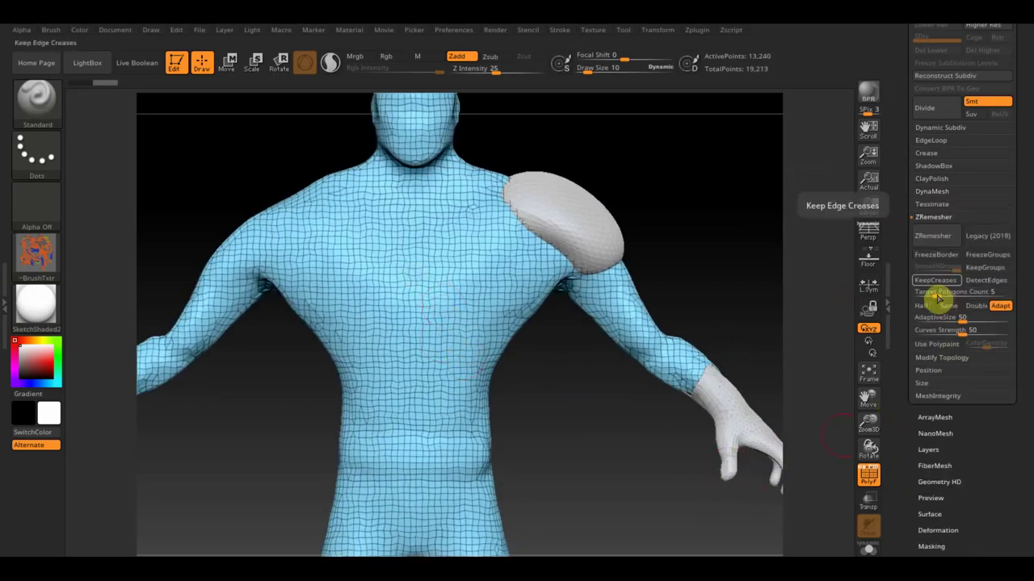
pyautogui.click(928, 292)
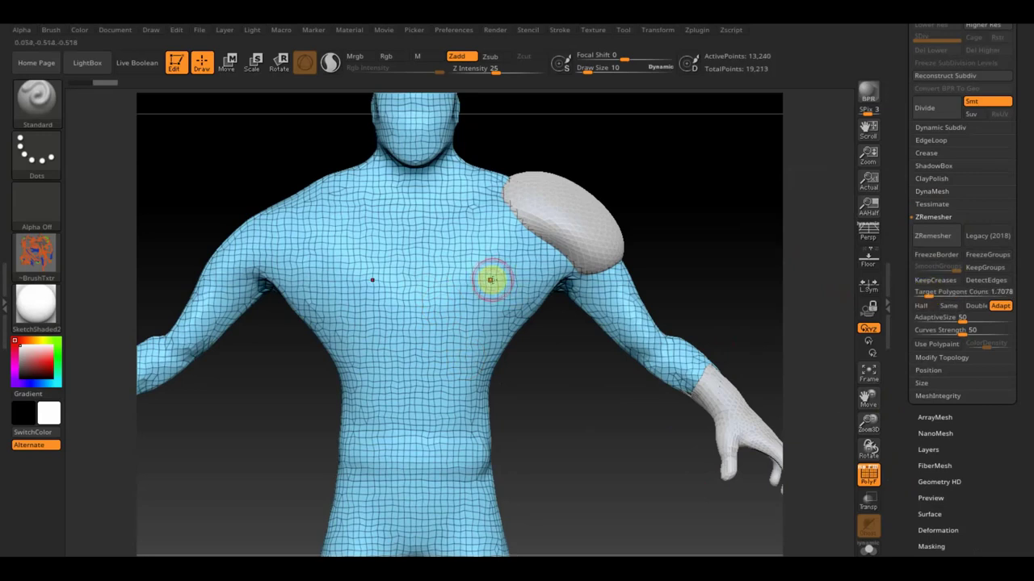
pyautogui.click(937, 238)
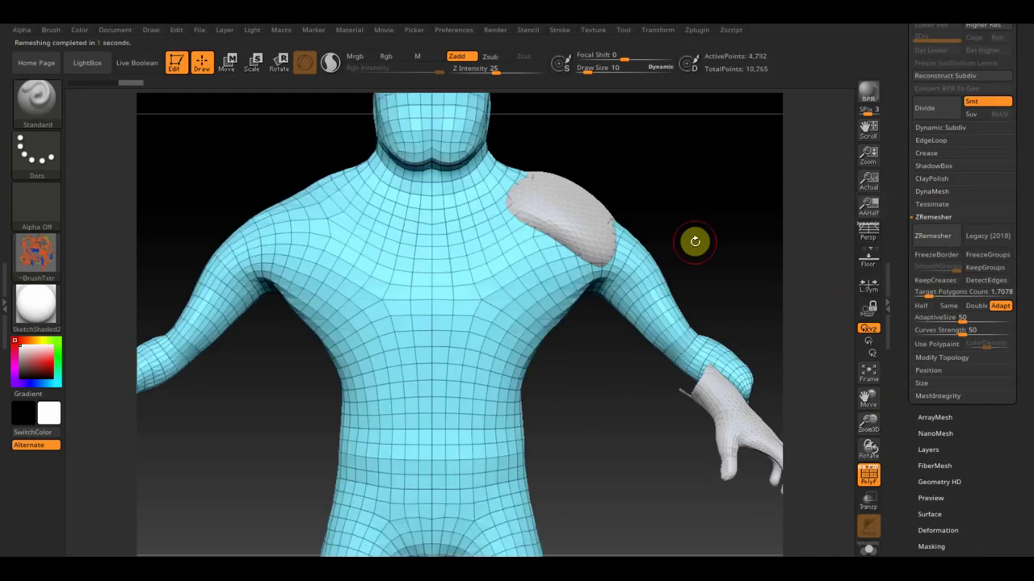
pyautogui.moveTo(623, 427)
pyautogui.mouseDown()
pyautogui.moveTo(579, 335)
pyautogui.moveTo(574, 369)
pyautogui.moveTo(563, 357)
pyautogui.moveTo(569, 331)
pyautogui.mouseUp()
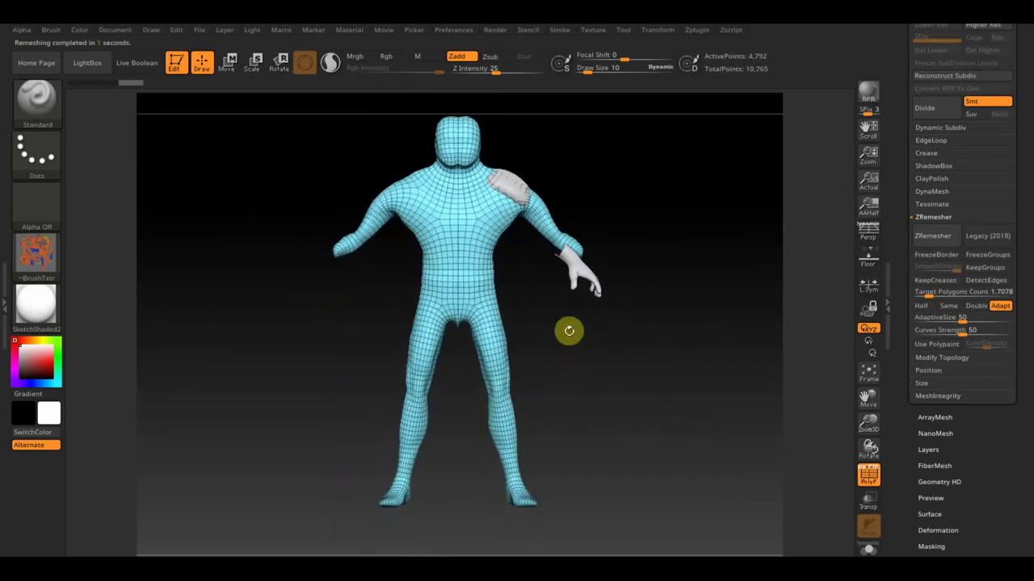
pyautogui.moveTo(564, 375); pyautogui.dragTo(569, 407)
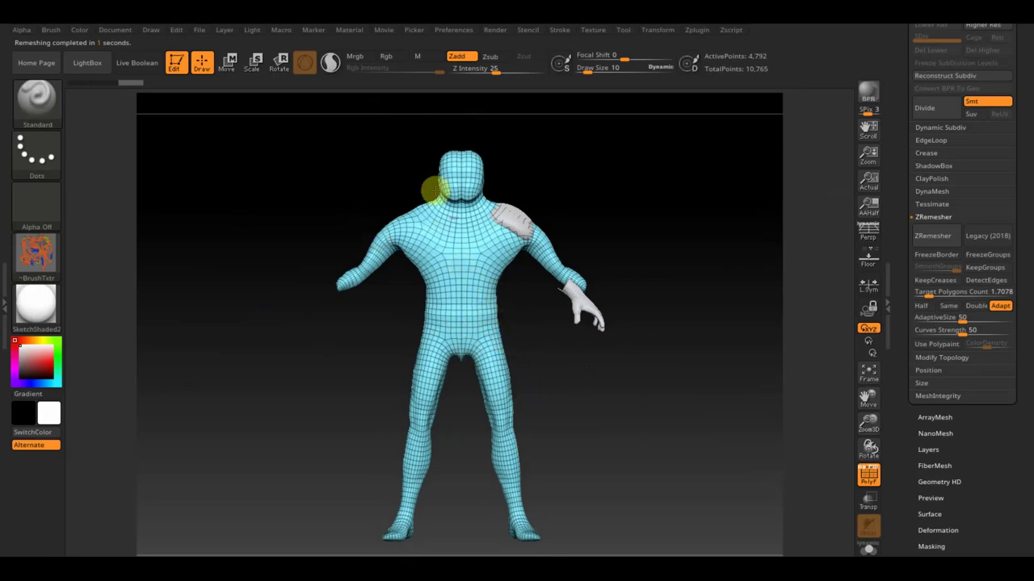
pyautogui.moveTo(567, 348)
pyautogui.mouseDown()
pyautogui.moveTo(676, 291)
pyautogui.moveTo(589, 302)
pyautogui.moveTo(683, 286)
pyautogui.moveTo(635, 267)
pyautogui.mouseUp()
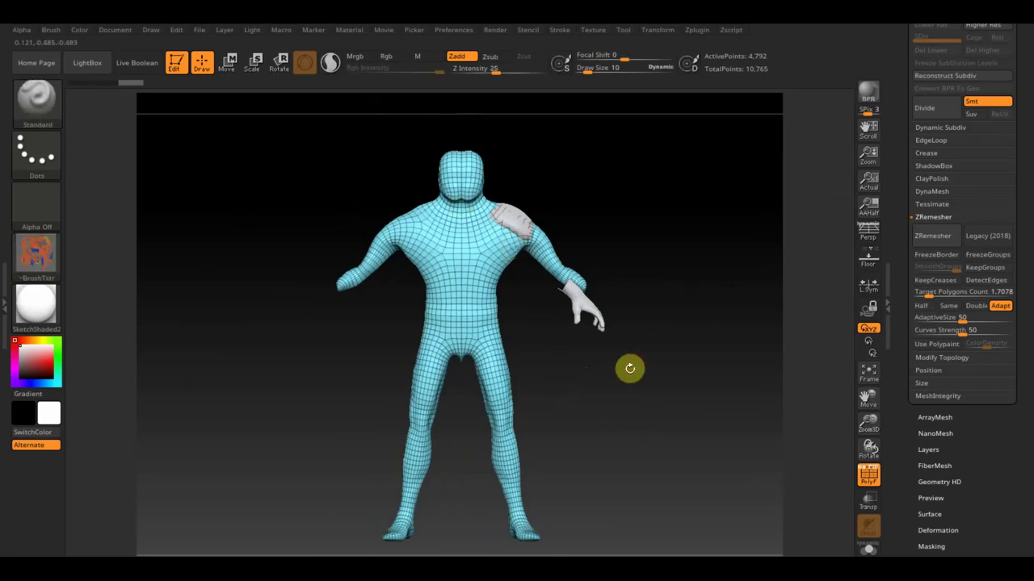
pyautogui.moveTo(650, 366)
pyautogui.mouseDown()
pyautogui.moveTo(683, 432)
pyautogui.moveTo(648, 368)
pyautogui.mouseUp()
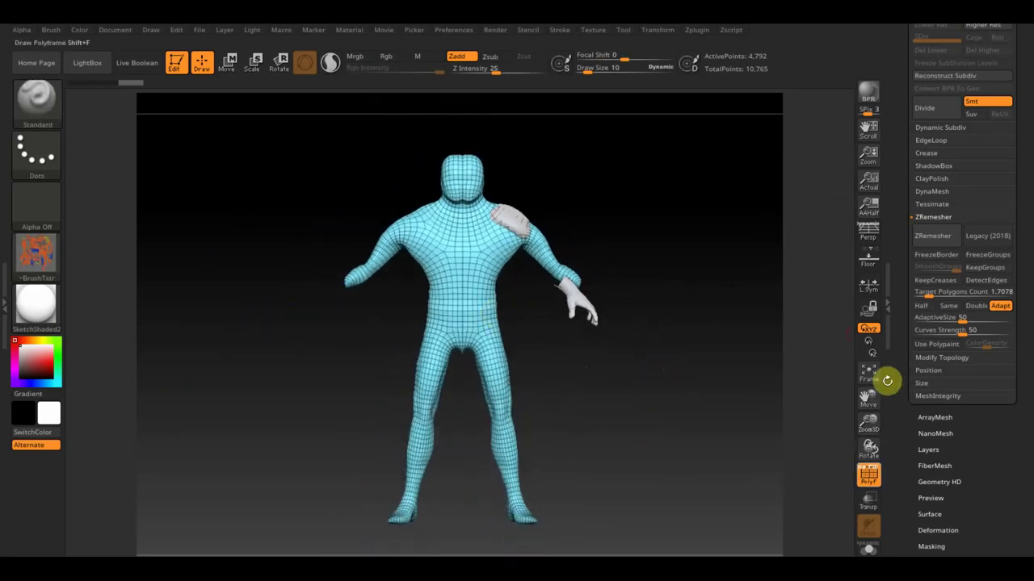
pyautogui.click(870, 453)
pyautogui.moveTo(670, 381); pyautogui.dragTo(665, 374)
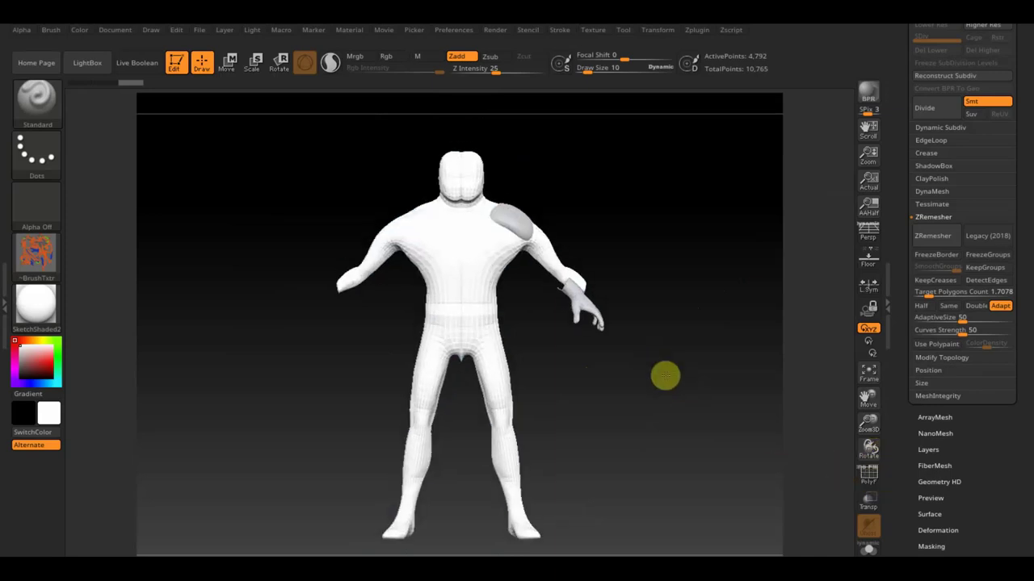
# Turn off the texture and apply the red wax material to the model.
pyautogui.click(47, 259)
pyautogui.click(102, 264)
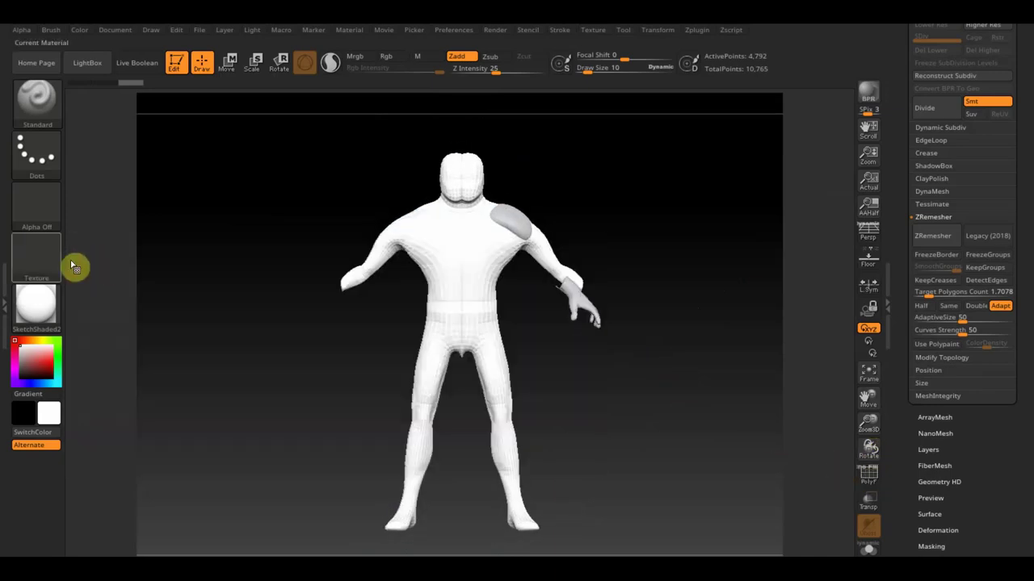
pyautogui.click(36, 303)
pyautogui.click(118, 212)
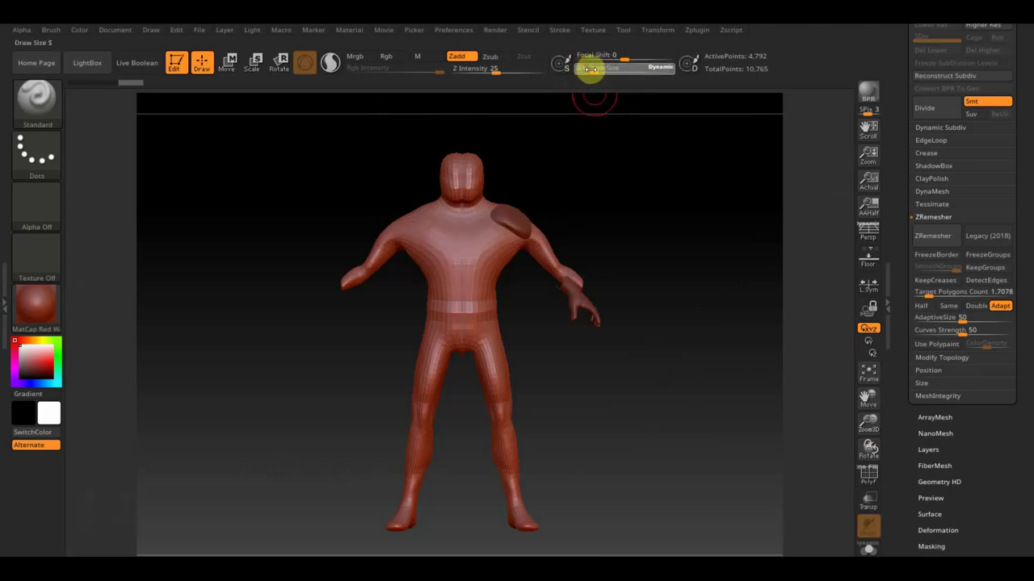
# Enlarge the brush to size 81 and smooth the head, chest and shoulder pad.
pyautogui.moveTo(600, 74); pyautogui.dragTo(604, 73)
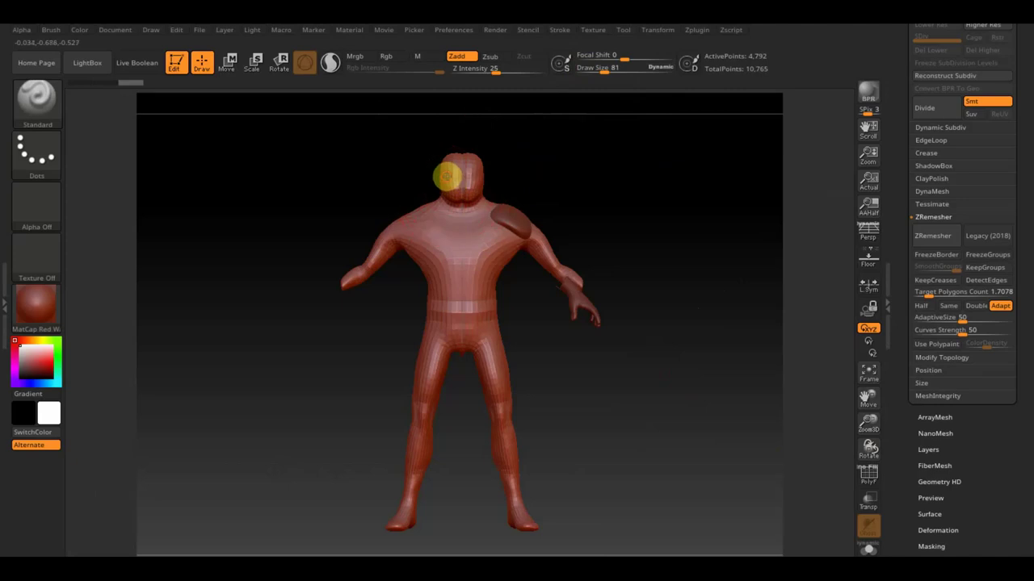
pyautogui.keyDown('shift'); pyautogui.moveTo(446, 176); pyautogui.dragTo(466, 258); pyautogui.keyUp('shift')
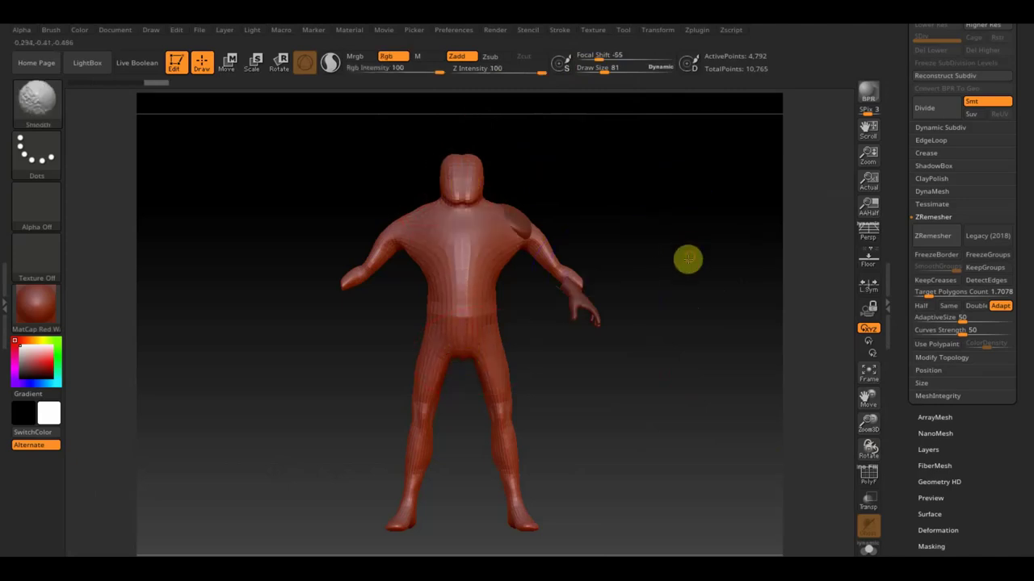
pyautogui.moveTo(683, 264)
pyautogui.mouseDown()
pyautogui.moveTo(512, 235)
pyautogui.moveTo(641, 222)
pyautogui.moveTo(586, 235)
pyautogui.mouseUp()
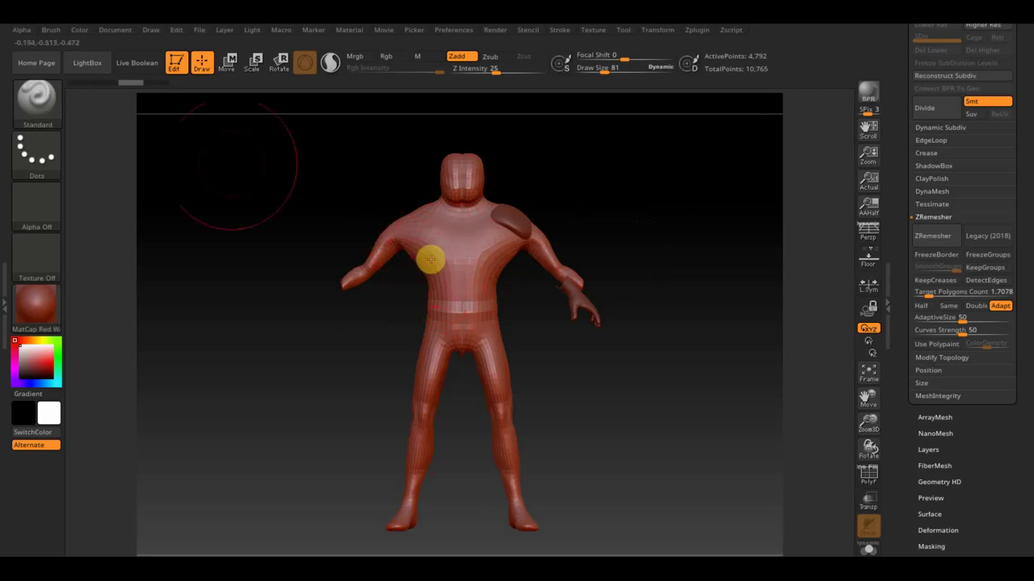
# Push the upper chest into shape with the Move Topological brush.
pyautogui.click(47, 99)
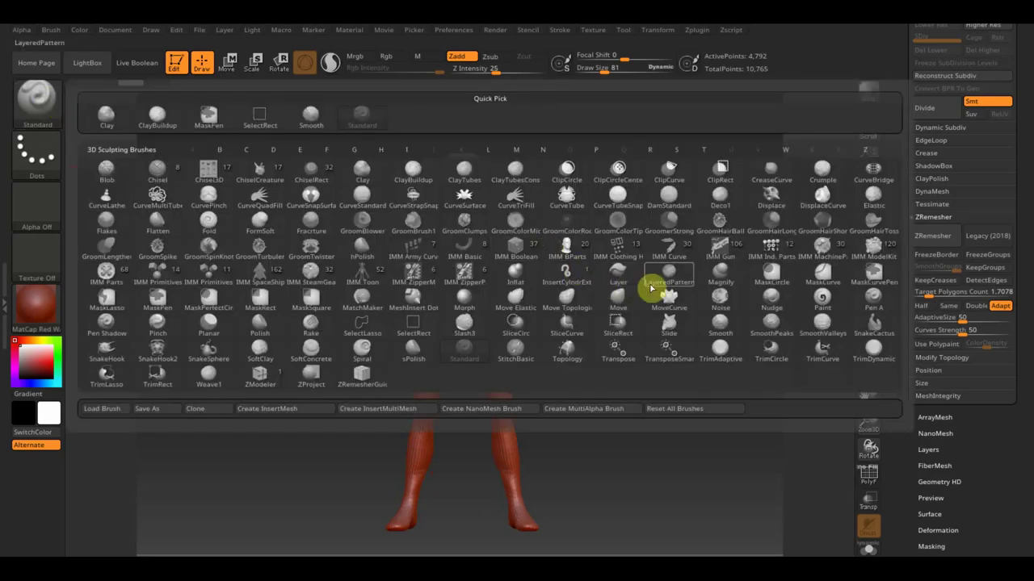
pyautogui.click(572, 298)
pyautogui.moveTo(437, 272)
pyautogui.mouseDown()
pyautogui.moveTo(415, 266)
pyautogui.moveTo(434, 240)
pyautogui.mouseUp()
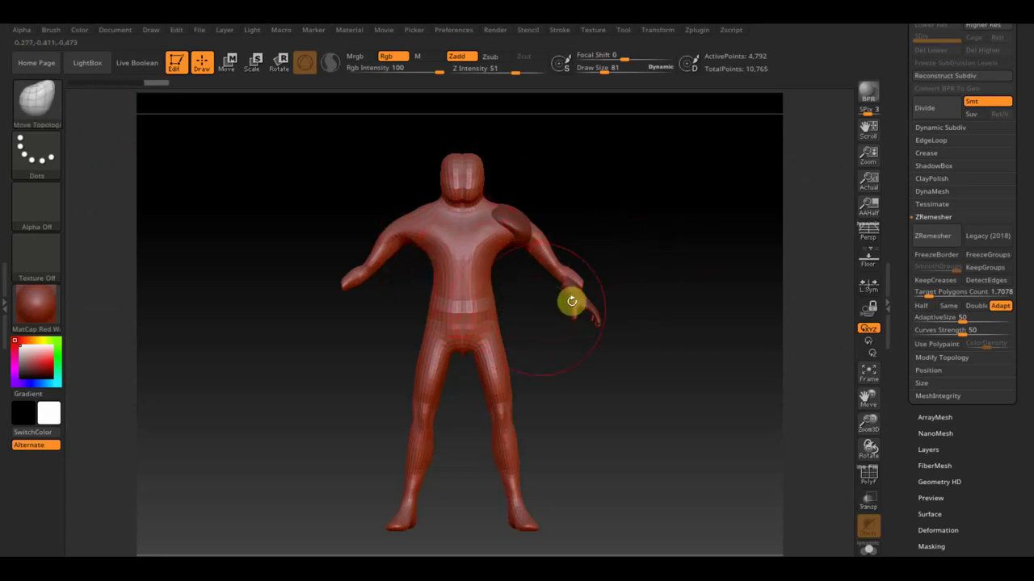
# Mask the upper torso from hip to shoulder for the shirt.
pyautogui.press('ctrl')
pyautogui.moveTo(535, 328)
pyautogui.keyDown('ctrl'); pyautogui.mouseDown()
pyautogui.moveTo(454, 228)
pyautogui.moveTo(402, 212)
pyautogui.mouseUp(); pyautogui.keyUp('ctrl')
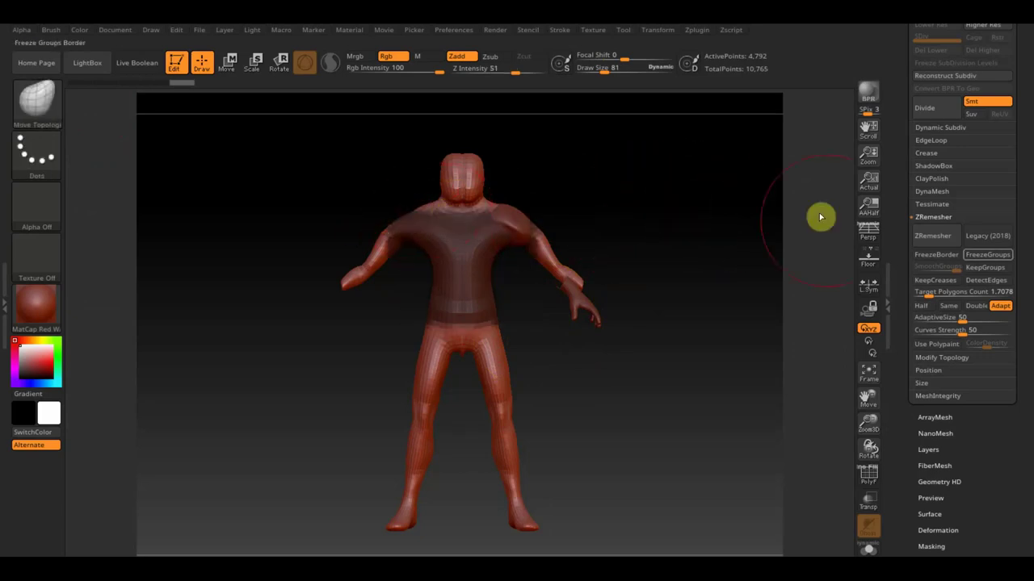
pyautogui.scroll(2, 1029, 97)
pyautogui.scroll(5, 1029, 97)
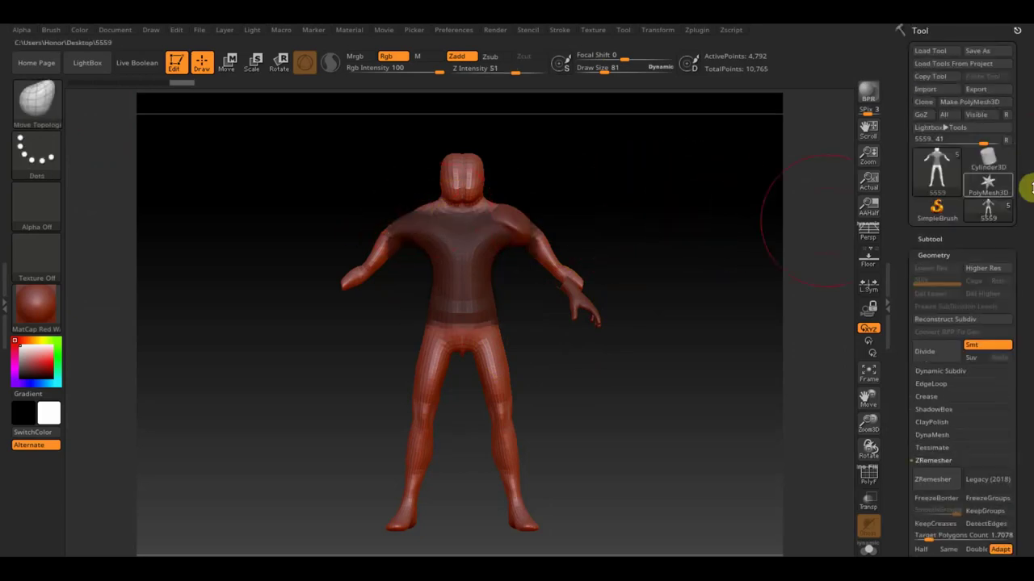
# Extract the masked torso as a slightly thicker shirt shell and accept it as a new subtool.
pyautogui.click(937, 238)
pyautogui.scroll(-3, 1022, 272)
pyautogui.scroll(-1, 1019, 272)
pyautogui.click(935, 496)
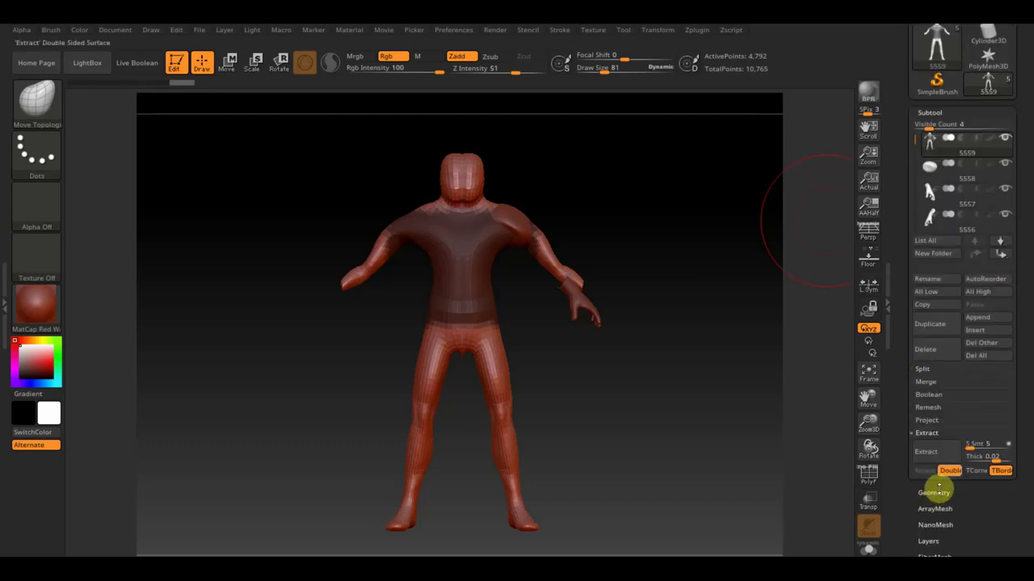
pyautogui.moveTo(977, 459); pyautogui.dragTo(996, 461)
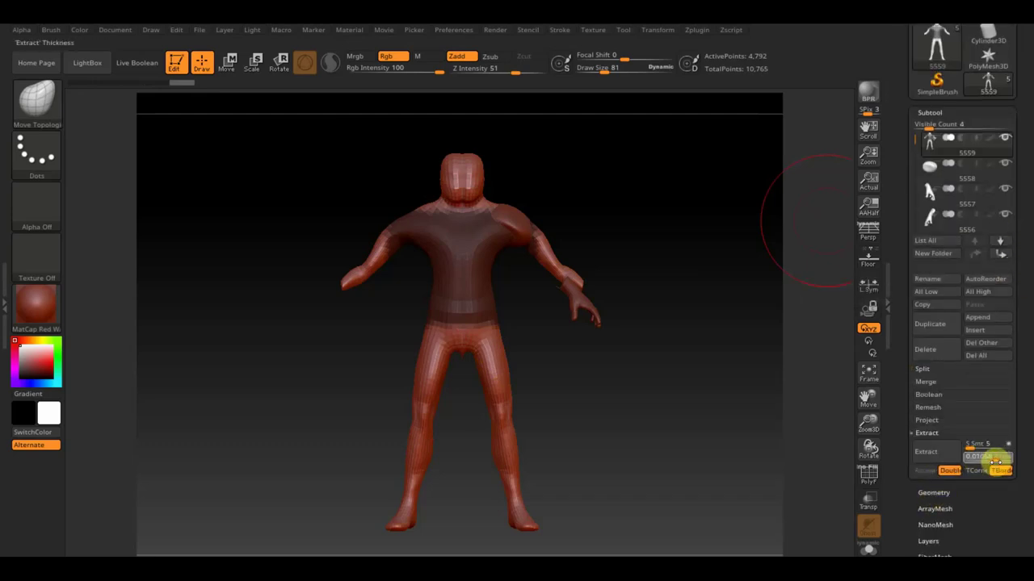
pyautogui.click(949, 455)
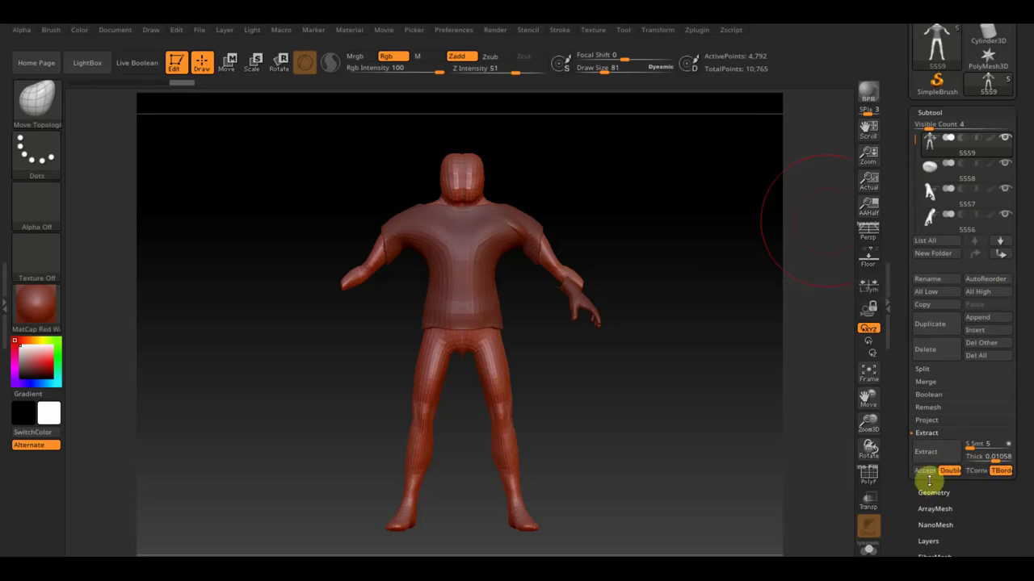
pyautogui.click(925, 474)
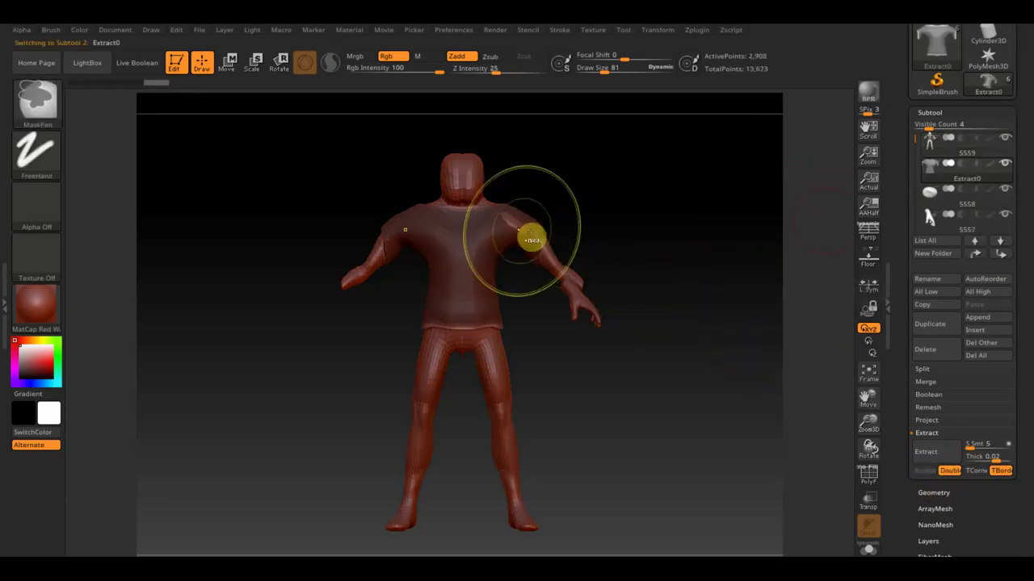
# Clear the mask and pull the shirt's shoulders up toward the neck.
pyautogui.keyDown('ctrl'); pyautogui.moveTo(598, 216); pyautogui.dragTo(568, 205); pyautogui.keyUp('ctrl')
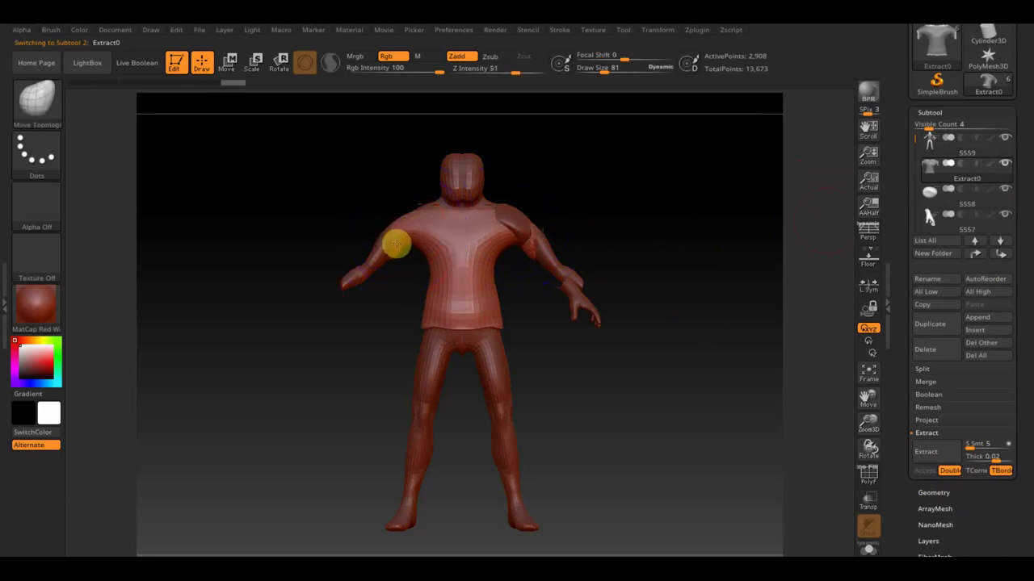
pyautogui.moveTo(397, 244)
pyautogui.mouseDown()
pyautogui.moveTo(421, 208)
pyautogui.moveTo(595, 203)
pyautogui.mouseUp()
pyautogui.moveTo(537, 217)
pyautogui.mouseDown()
pyautogui.moveTo(492, 231)
pyautogui.moveTo(538, 208)
pyautogui.moveTo(651, 208)
pyautogui.moveTo(619, 201)
pyautogui.mouseUp()
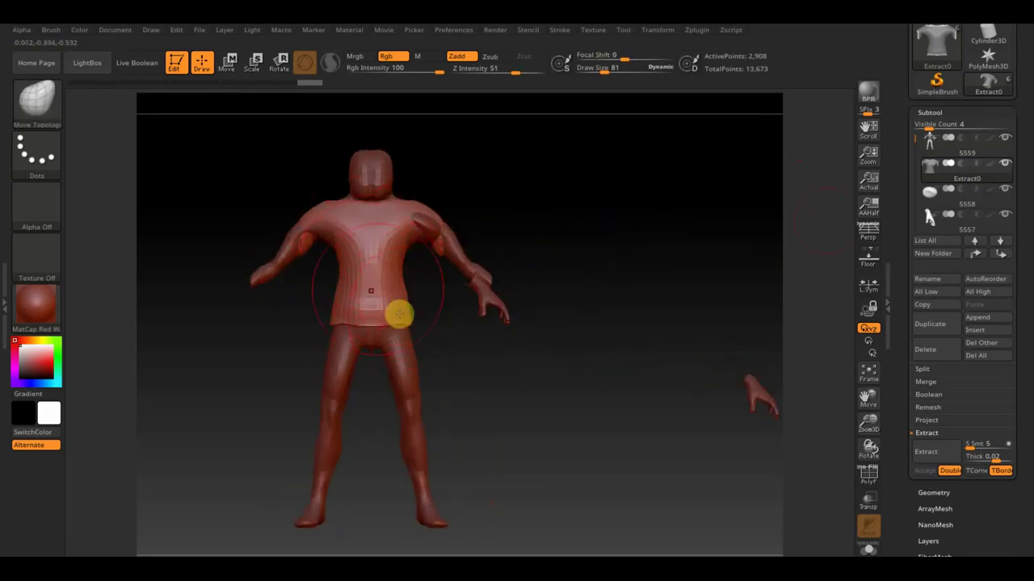
pyautogui.moveTo(604, 272); pyautogui.dragTo(614, 256)
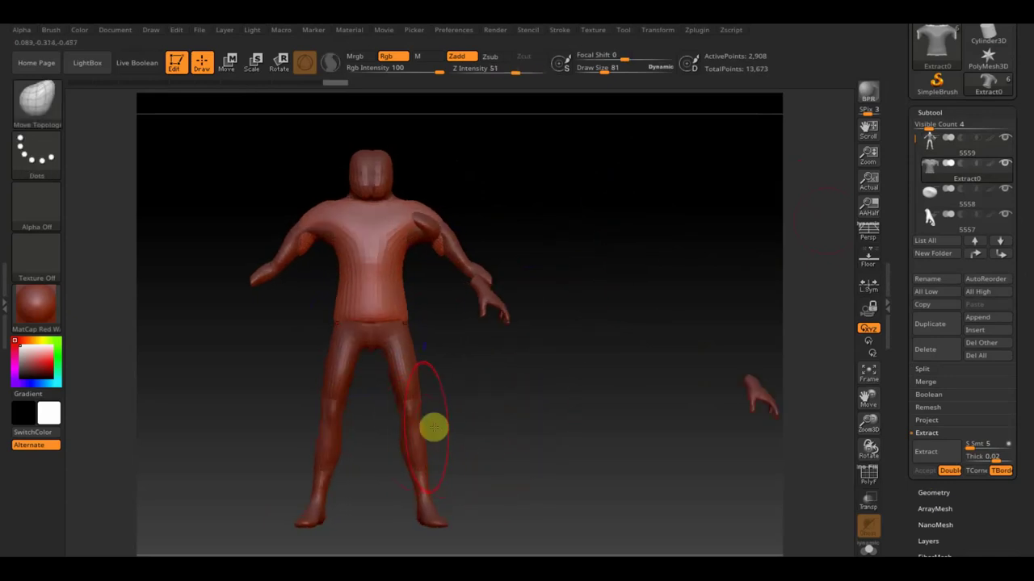
# Mask the body's legs and extract them as a new pants subtool.
pyautogui.keyDown('alt'); pyautogui.click(416, 419); pyautogui.keyUp('alt')
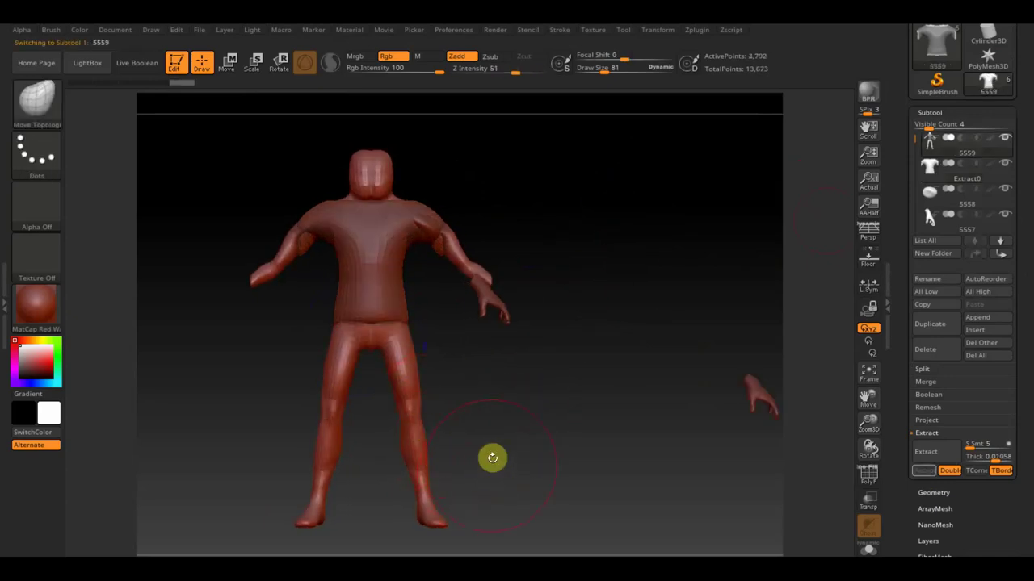
pyautogui.keyDown('ctrl'); pyautogui.moveTo(463, 462); pyautogui.dragTo(266, 308); pyautogui.keyUp('ctrl')
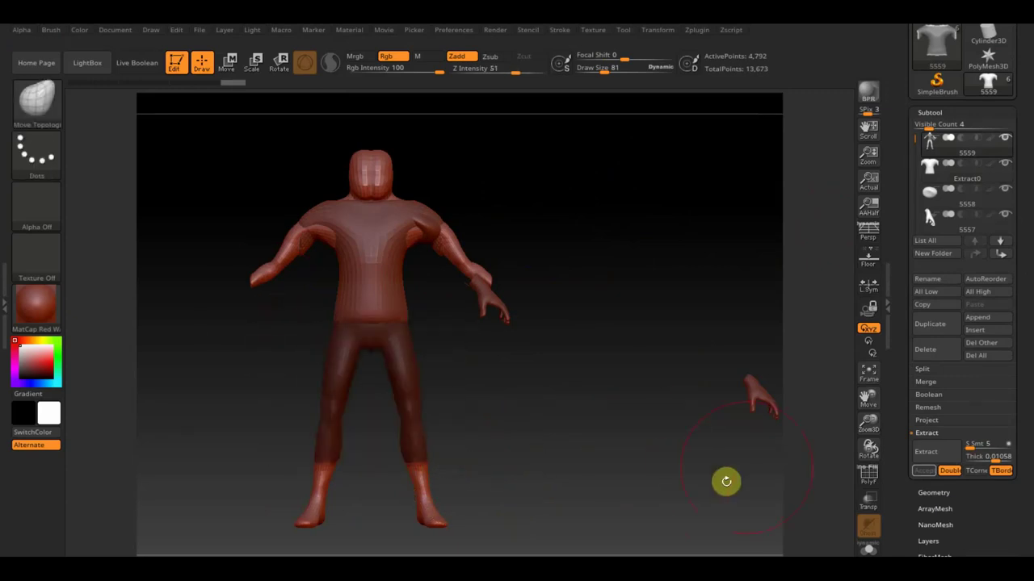
pyautogui.click(939, 454)
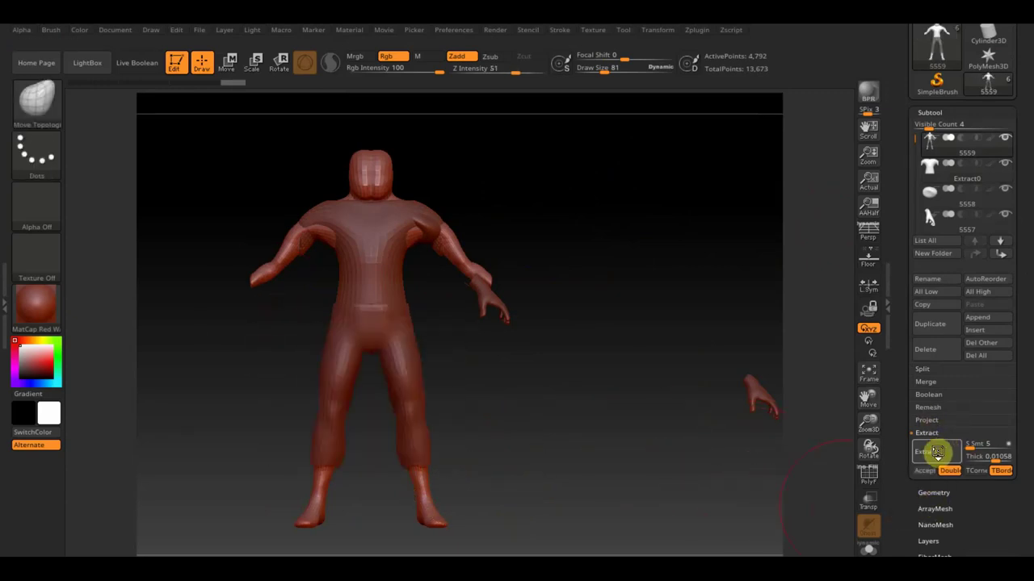
pyautogui.click(926, 470)
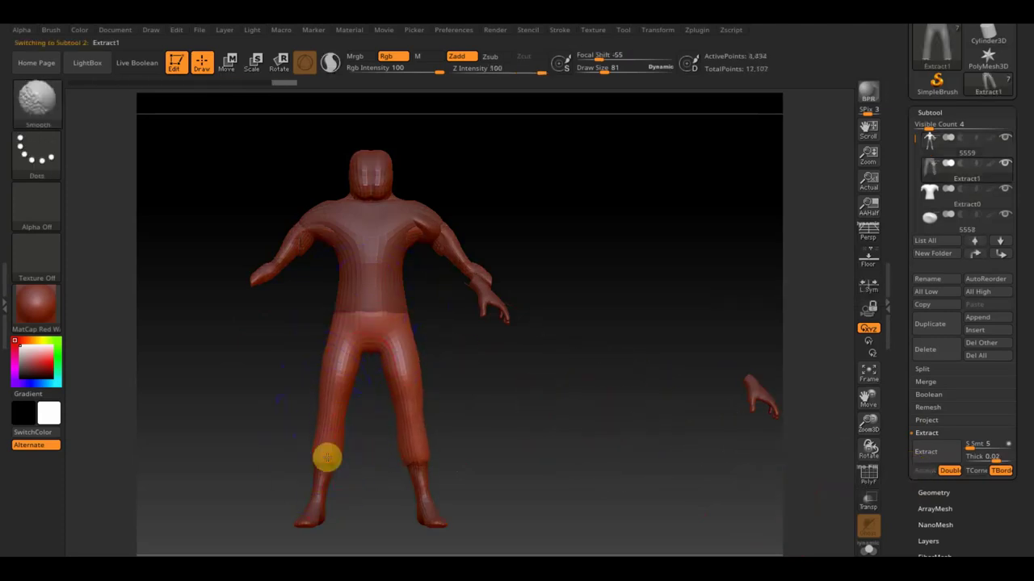
# Sculpt crease folds on the lower pant legs and check them from the side.
pyautogui.moveTo(413, 449)
pyautogui.mouseDown()
pyautogui.moveTo(422, 465)
pyautogui.moveTo(445, 433)
pyautogui.mouseUp()
pyautogui.moveTo(517, 431); pyautogui.dragTo(572, 423)
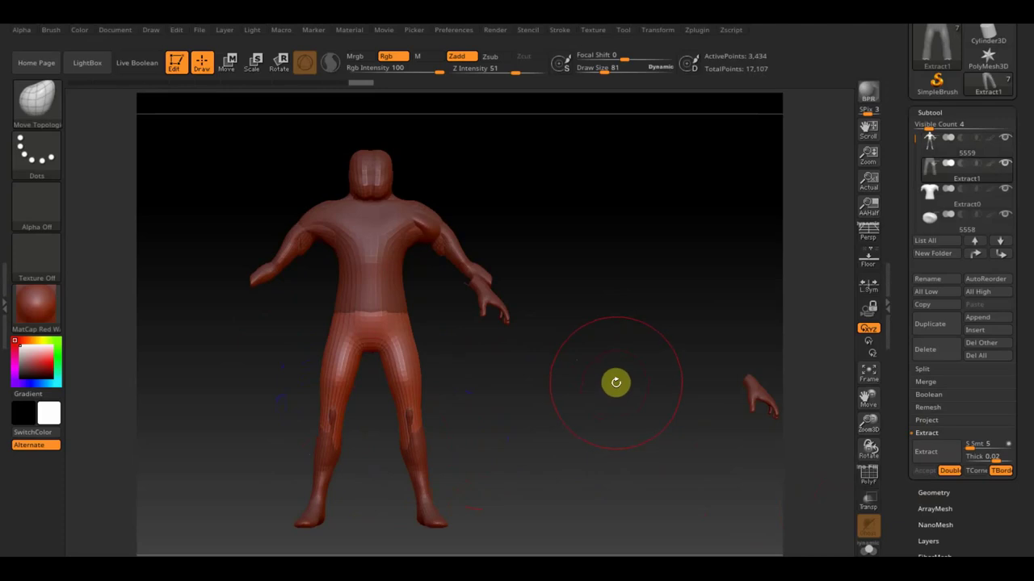
pyautogui.moveTo(627, 370)
pyautogui.keyDown('alt'); pyautogui.mouseDown()
pyautogui.moveTo(611, 348)
pyautogui.moveTo(647, 344)
pyautogui.mouseUp(); pyautogui.keyUp('alt')
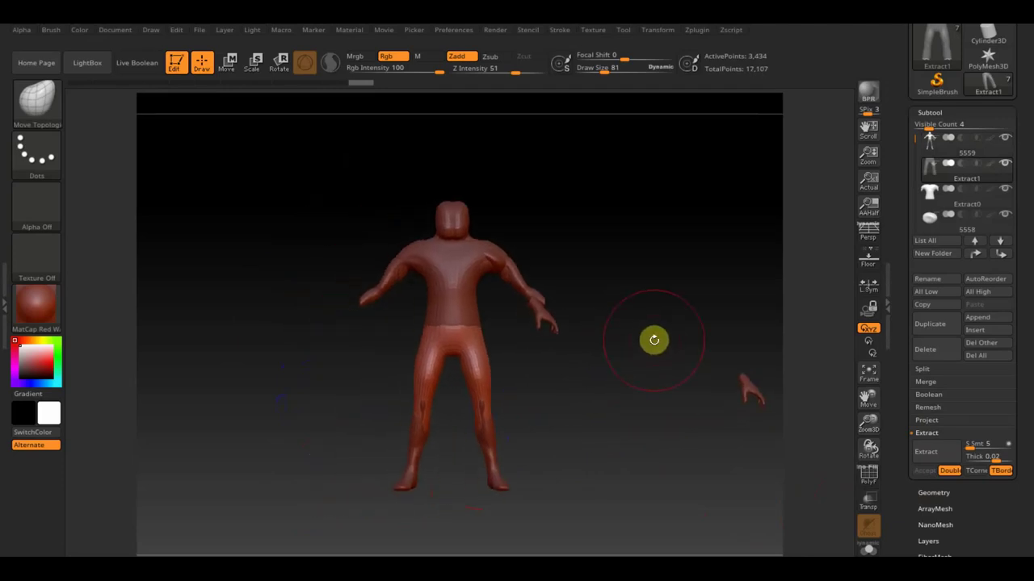